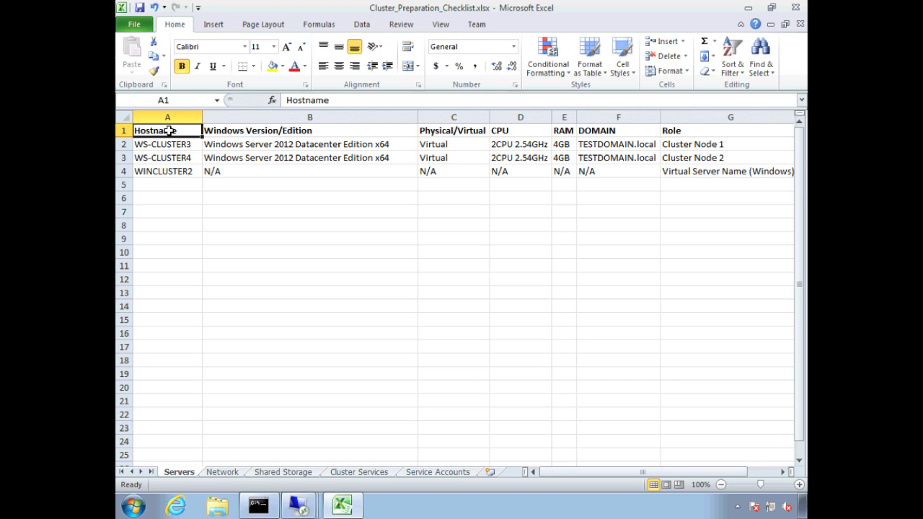
Review the node's Windows edition on the Servers sheet and the WS-CLUSTER3 public and iSCSI settings on the Network sheet.
click(278, 148)
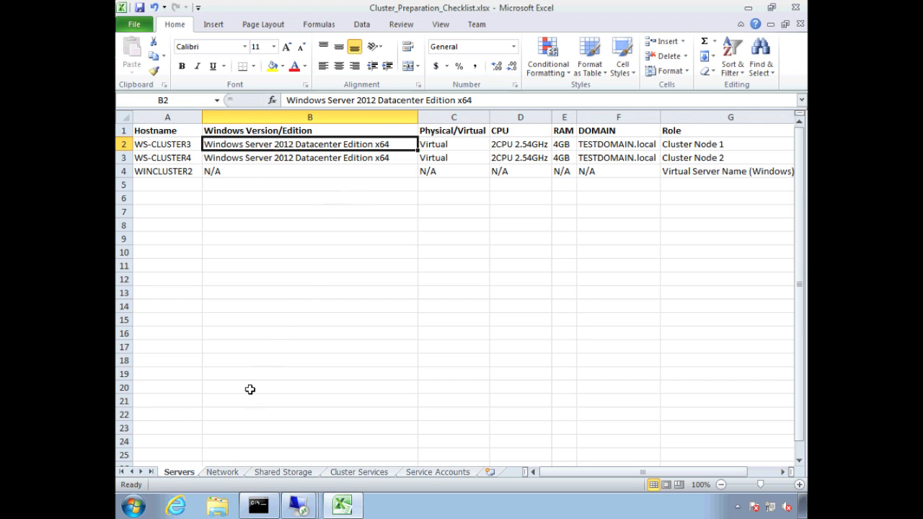
click(222, 472)
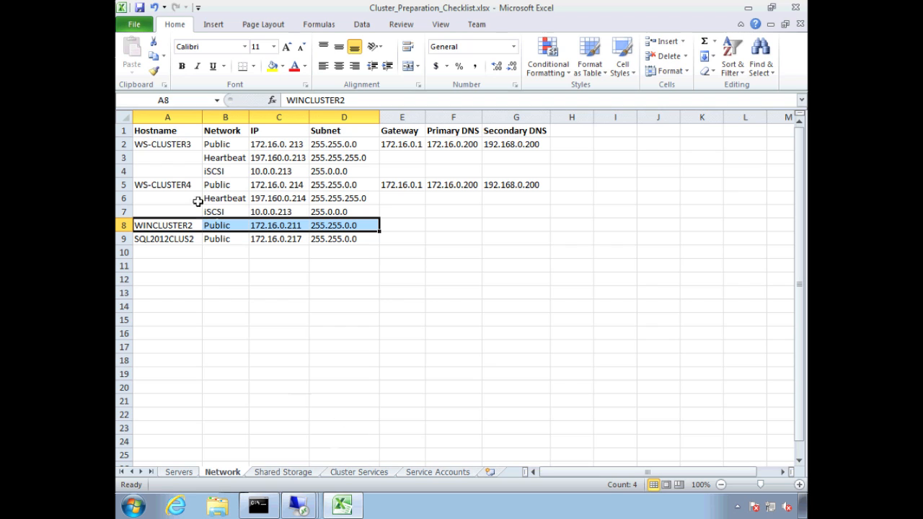
click(124, 144)
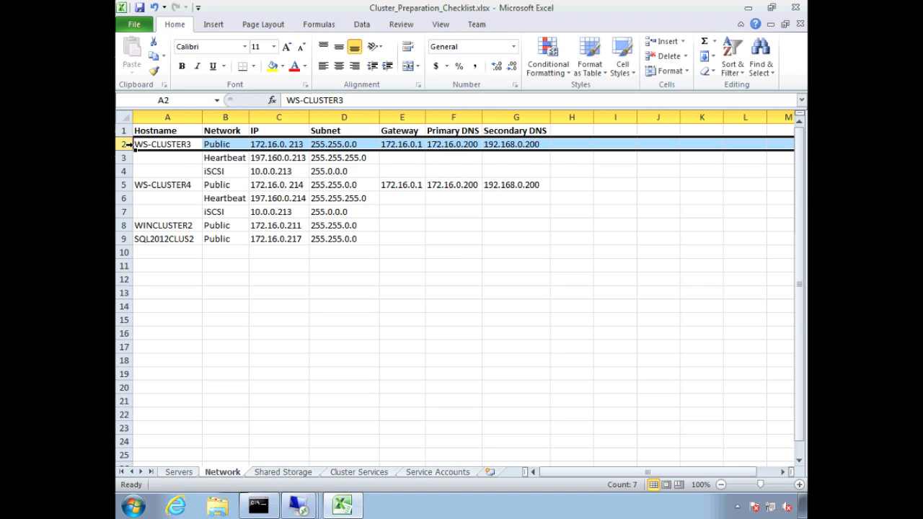
click(217, 171)
drag(282, 171, 337, 173)
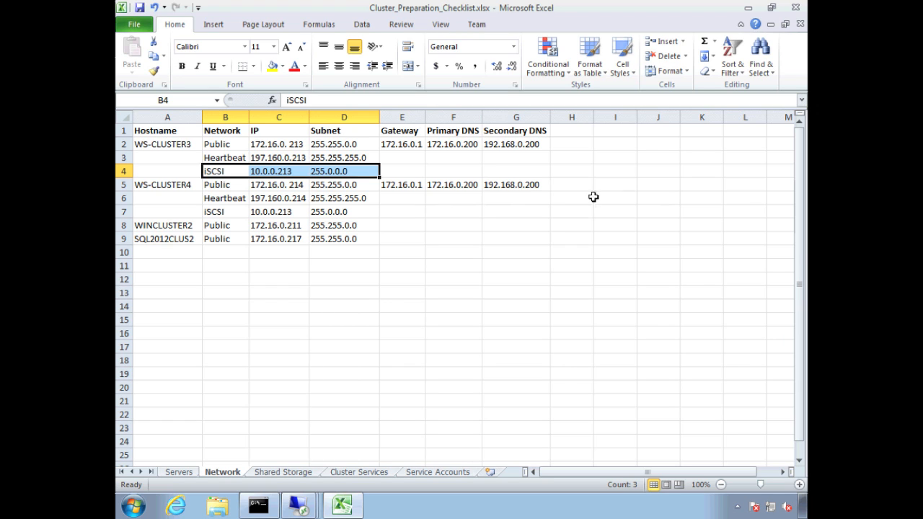
Compare the public IP addresses of WINCLUSTER2, both cluster nodes and SQL2012CLUS2 on the Network sheet.
click(168, 226)
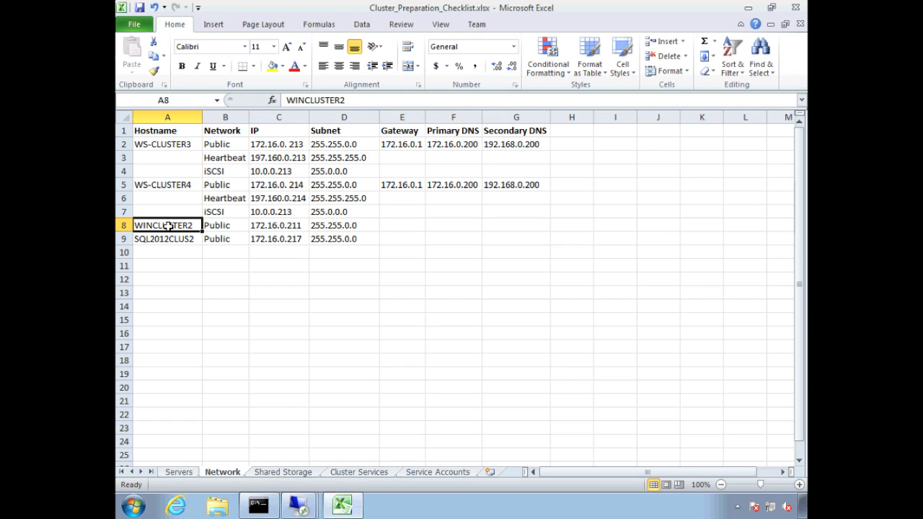
click(271, 226)
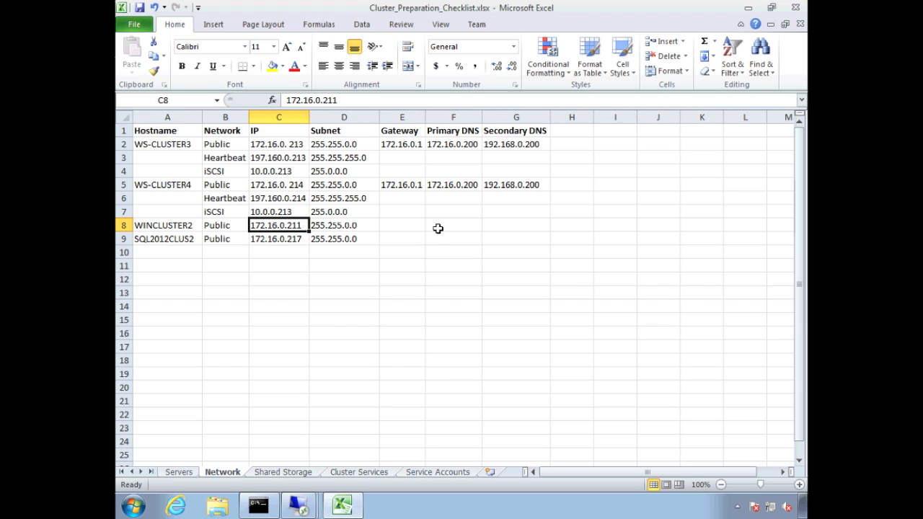
click(297, 145)
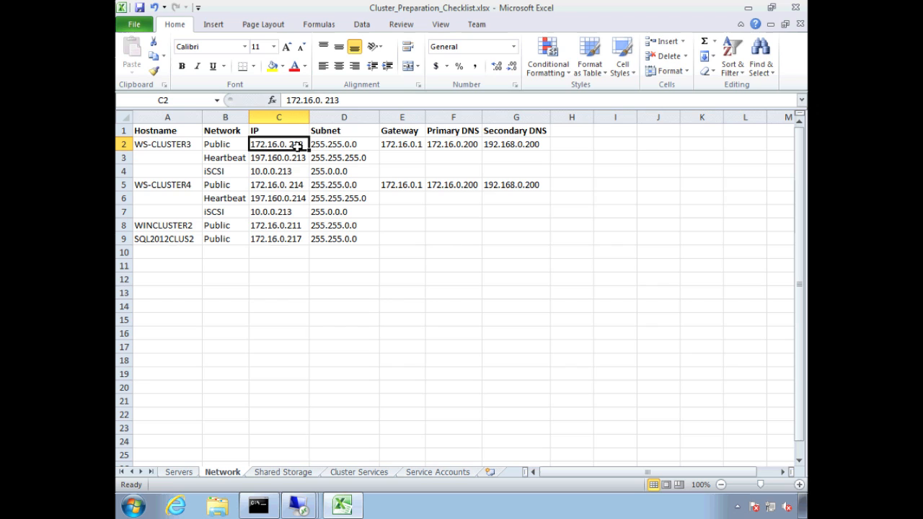
click(296, 186)
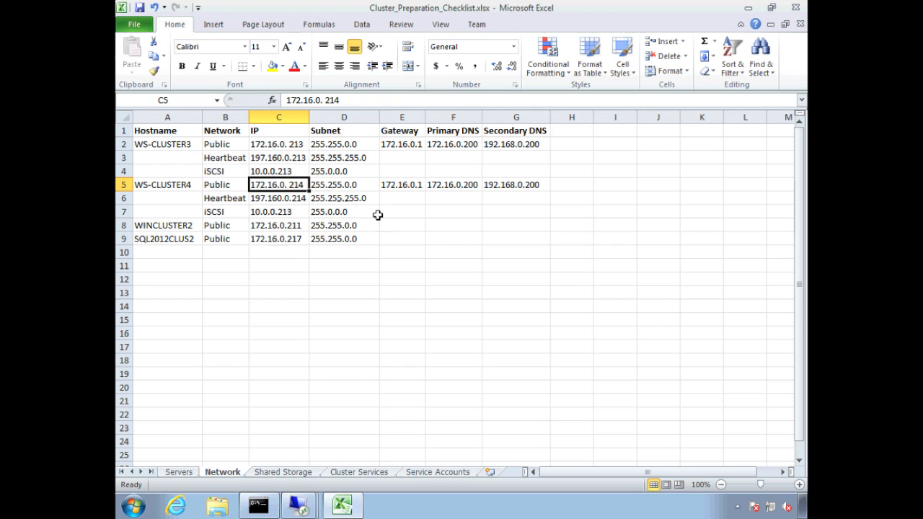
click(299, 226)
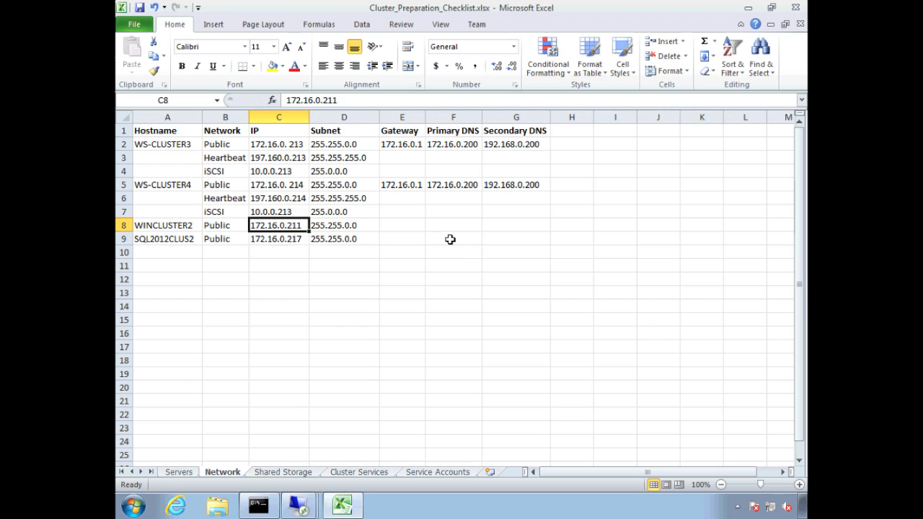
click(170, 241)
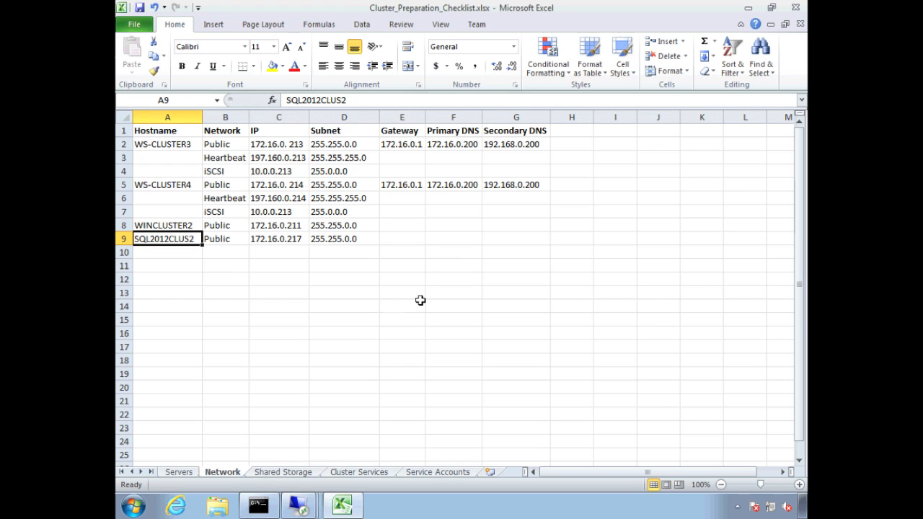
click(296, 242)
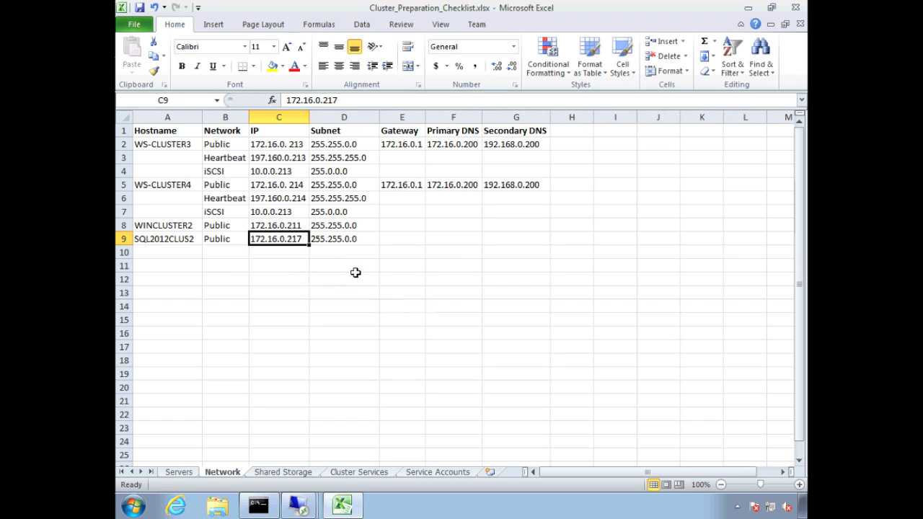
Review the Quorum and DATA disk entries on the Shared Storage sheet.
click(292, 472)
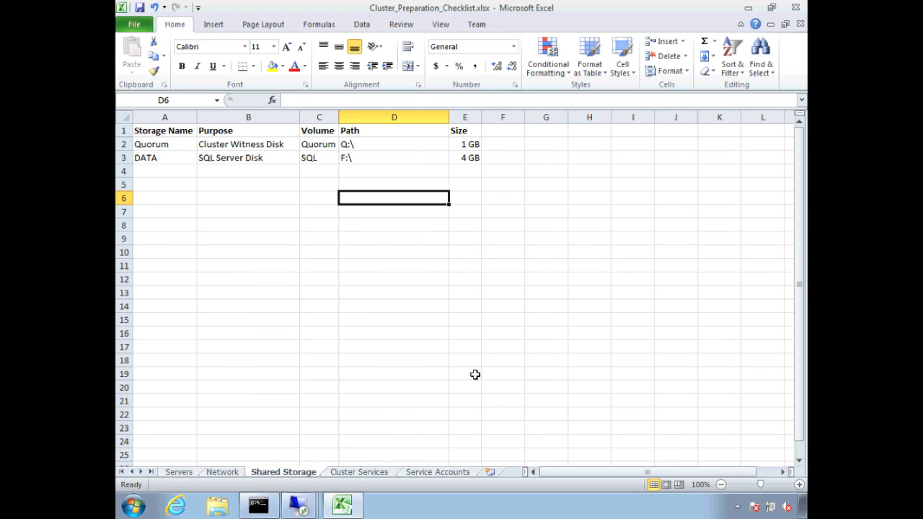
click(181, 144)
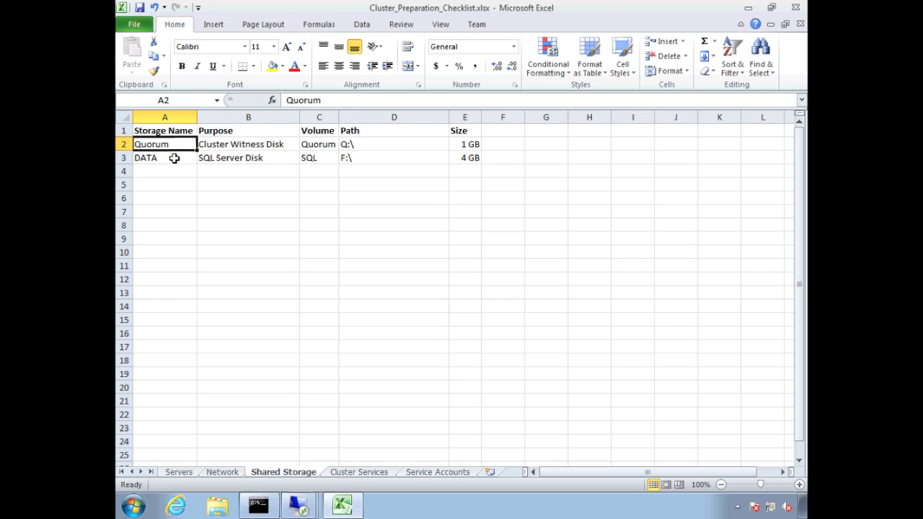
click(174, 157)
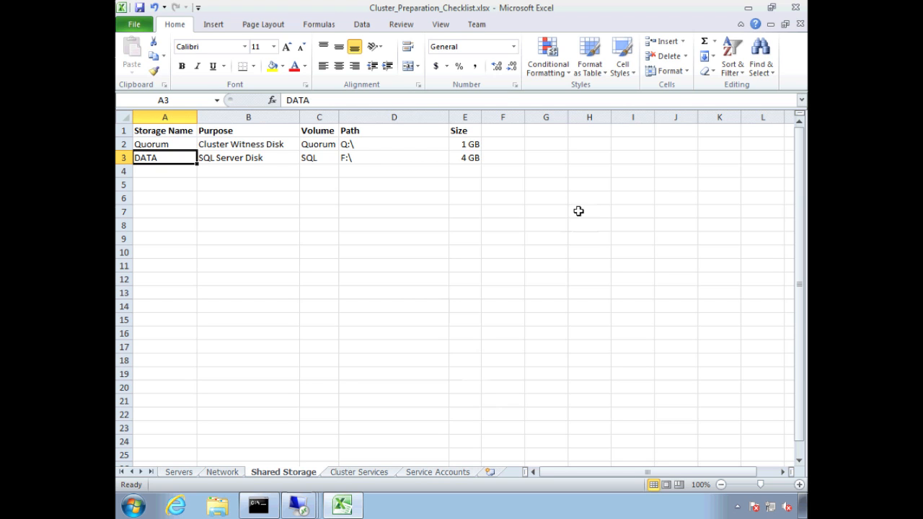
Review the SQL Server software, virtual server name and virtual IP on the Cluster Services sheet, and display the Service Accounts sheet.
click(364, 473)
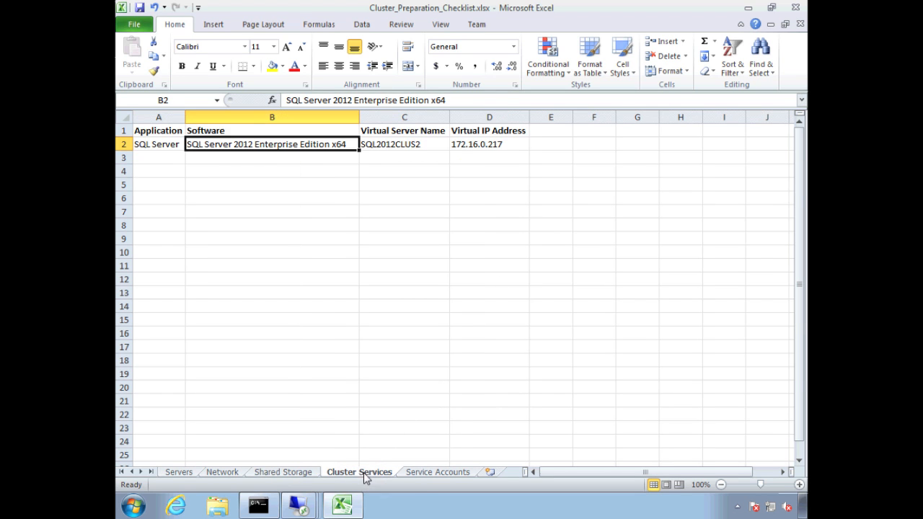
click(153, 147)
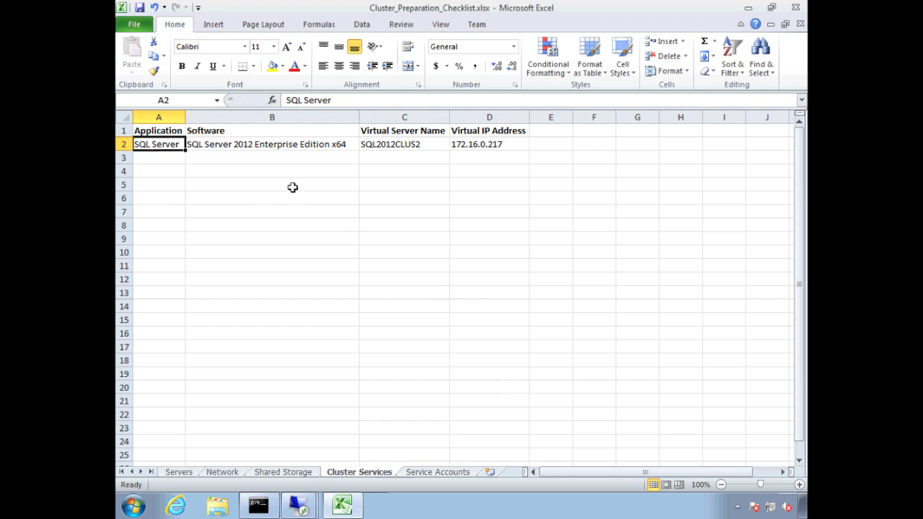
click(408, 144)
click(478, 144)
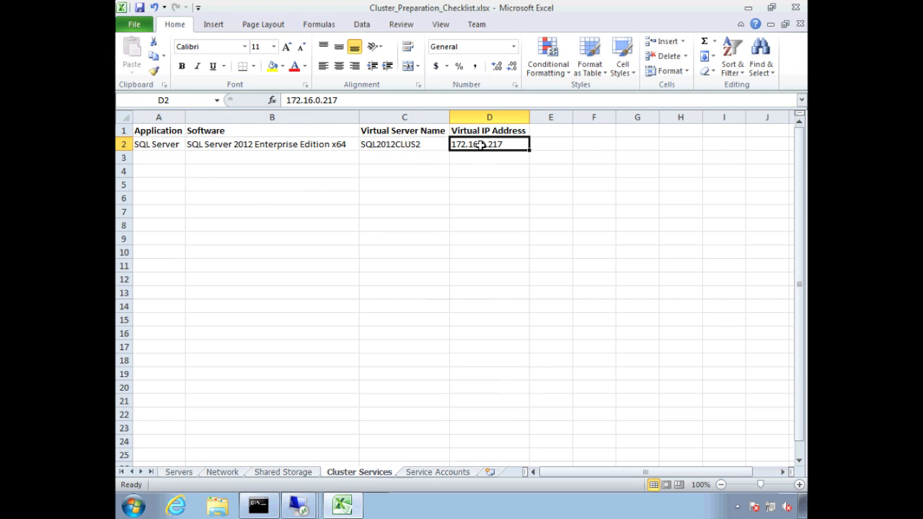
click(330, 147)
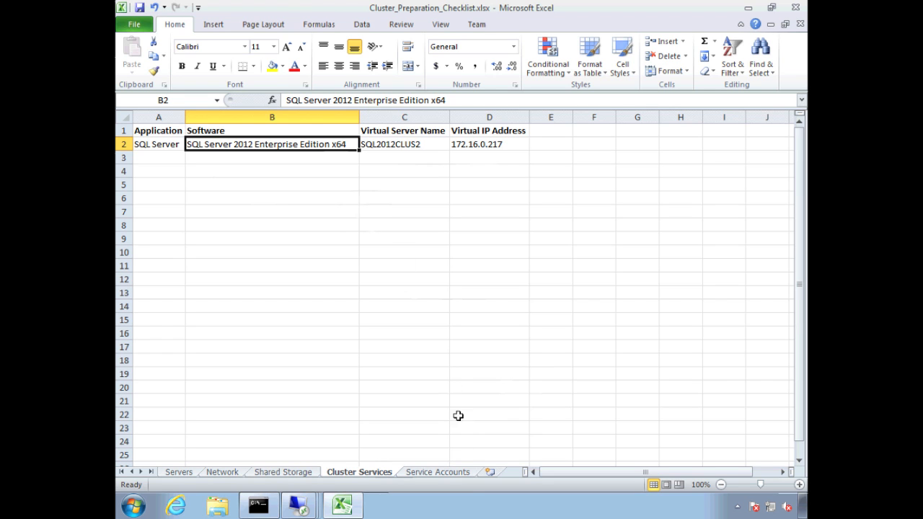
click(437, 472)
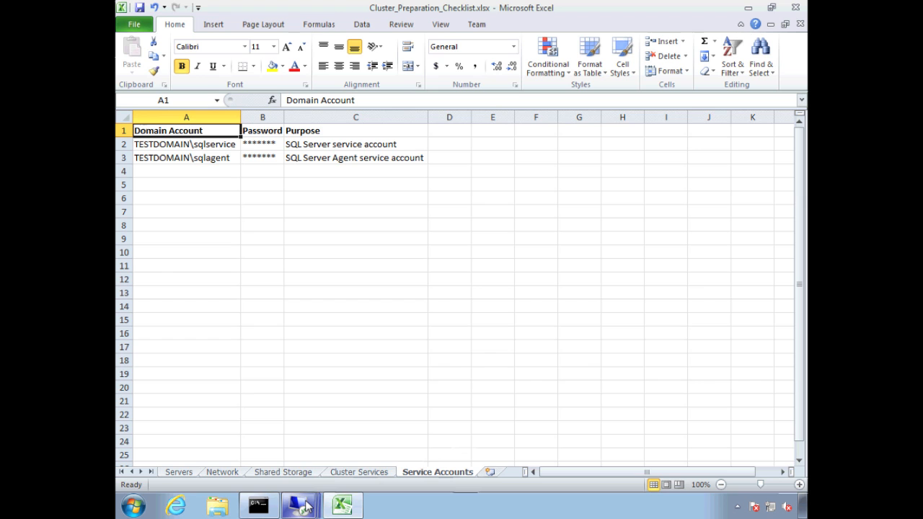
Switch to the WS-CLUSTER3 remote desktop session and advance the Add Roles and Features Wizard to Features, using role-based installation on that server.
mouse_move(307, 505)
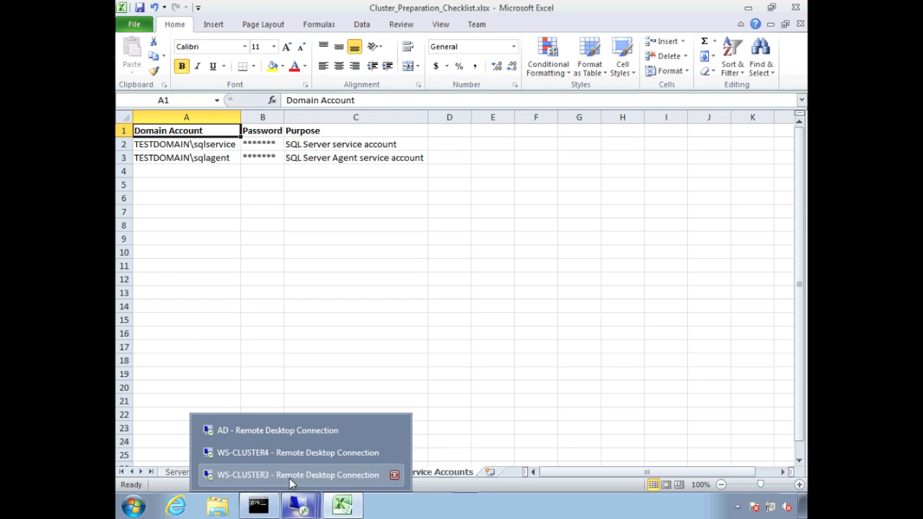
click(290, 476)
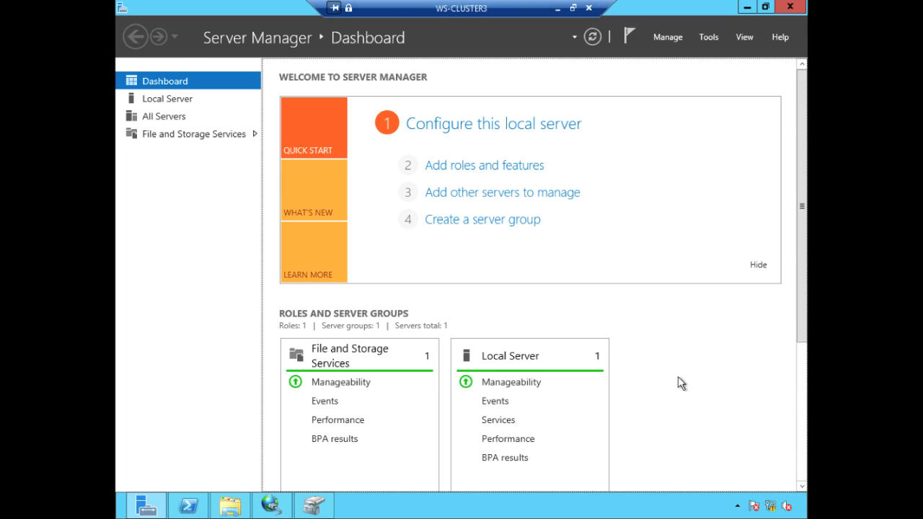
click(496, 166)
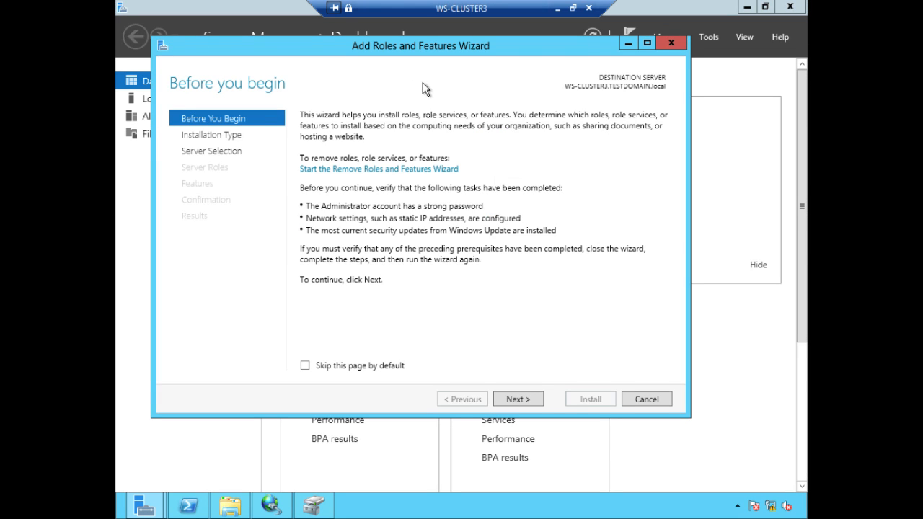
click(527, 401)
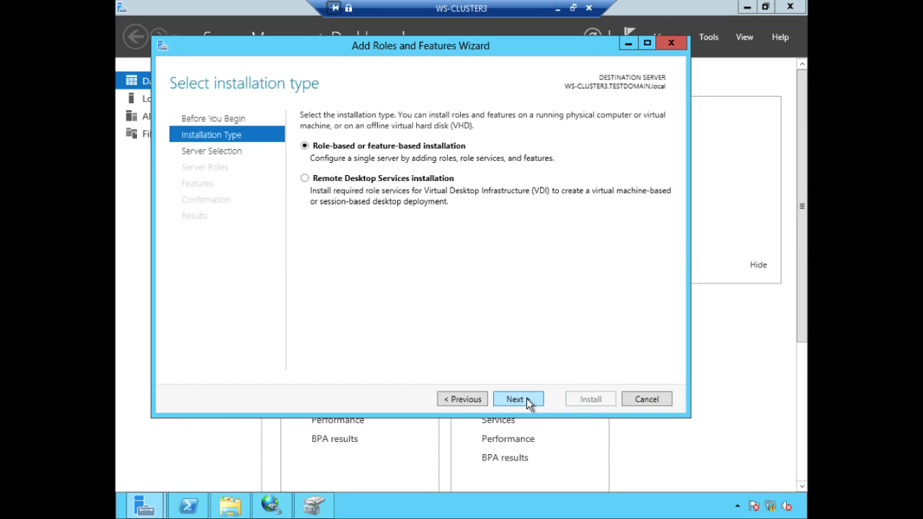
click(527, 398)
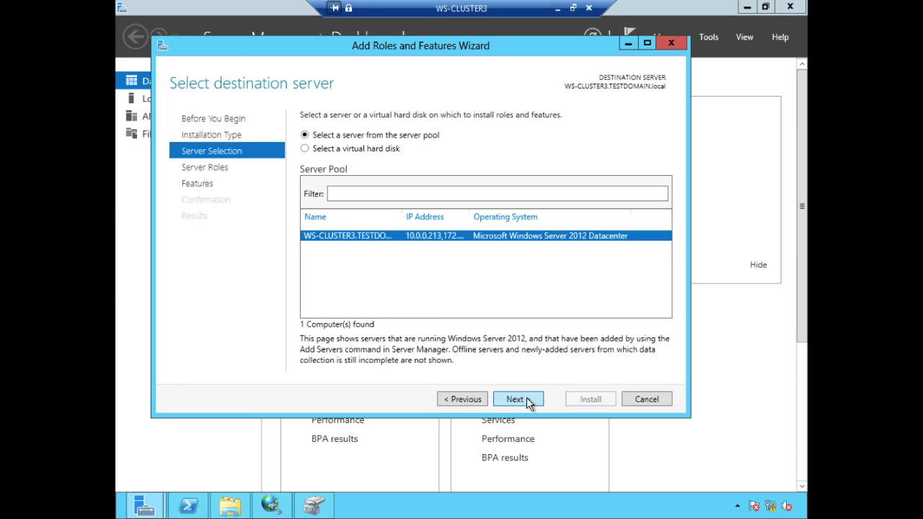
click(526, 397)
click(527, 398)
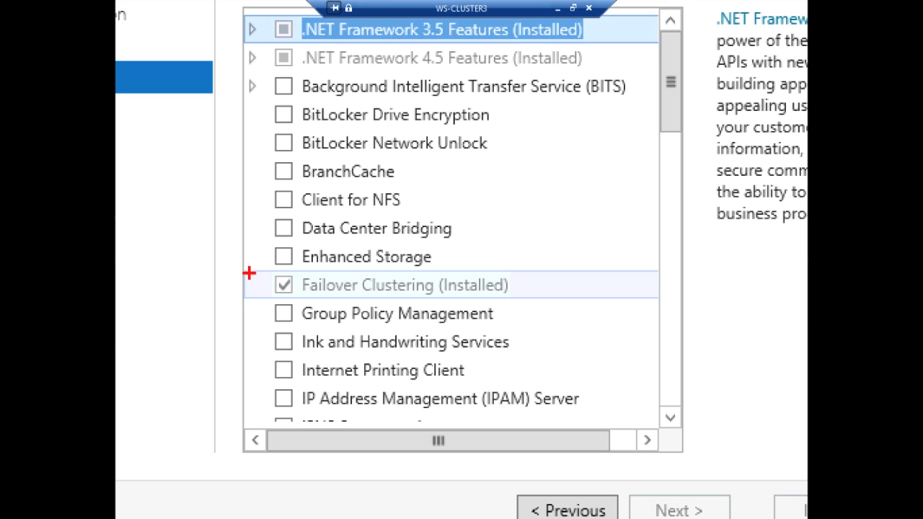
Check the Failover Clustering entry and the expanded .NET Framework 3.5 Features group in the feature list.
mouse_move(238, 269)
mouse_down()
mouse_move(309, 311)
mouse_move(552, 315)
mouse_move(592, 306)
mouse_up()
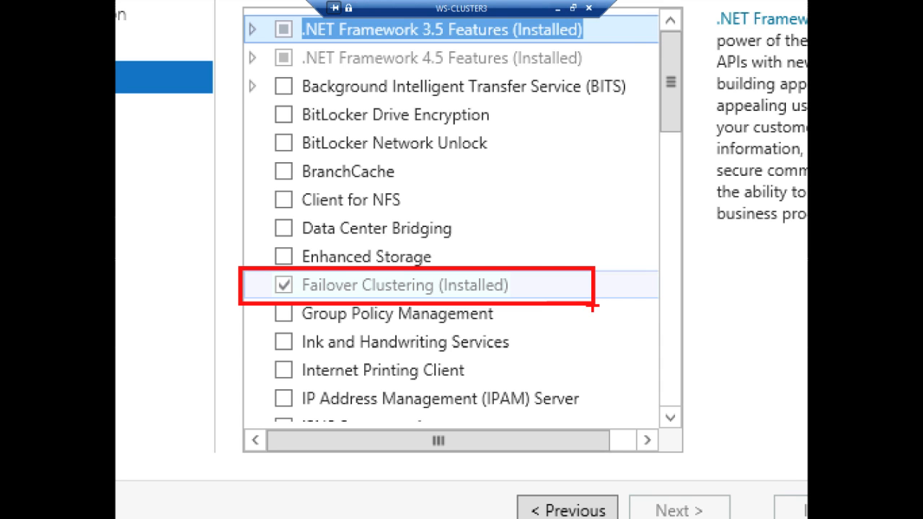
key(Escape)
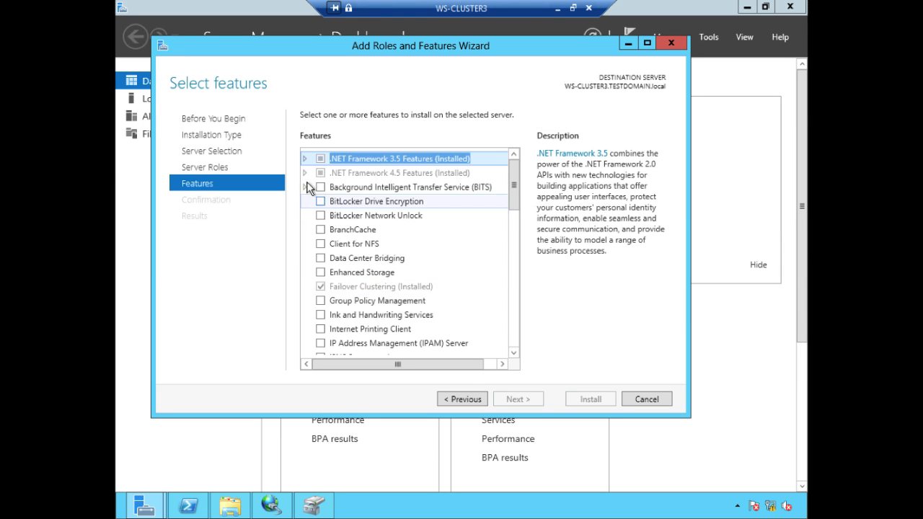
click(304, 159)
click(361, 174)
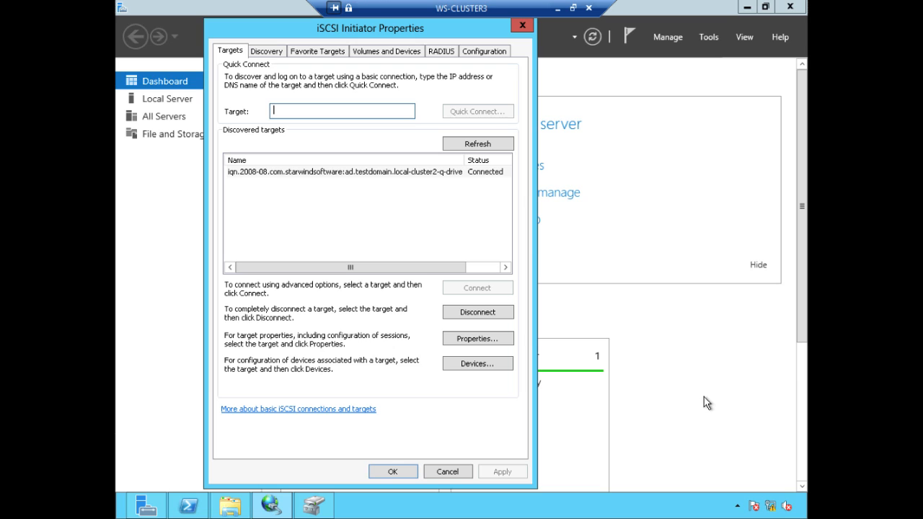
Examine the cluster2-q-drive target in the iSCSI Initiator's discovered targets and close the initiator properties.
click(381, 173)
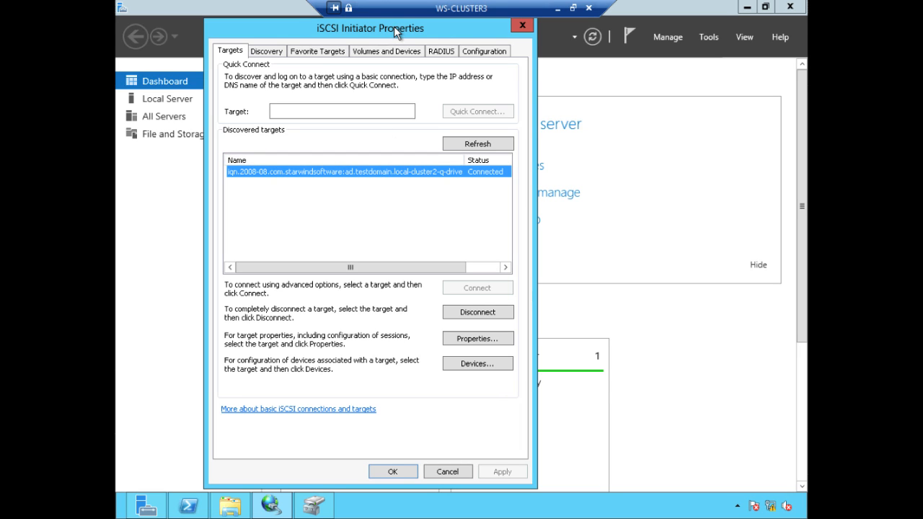
click(522, 26)
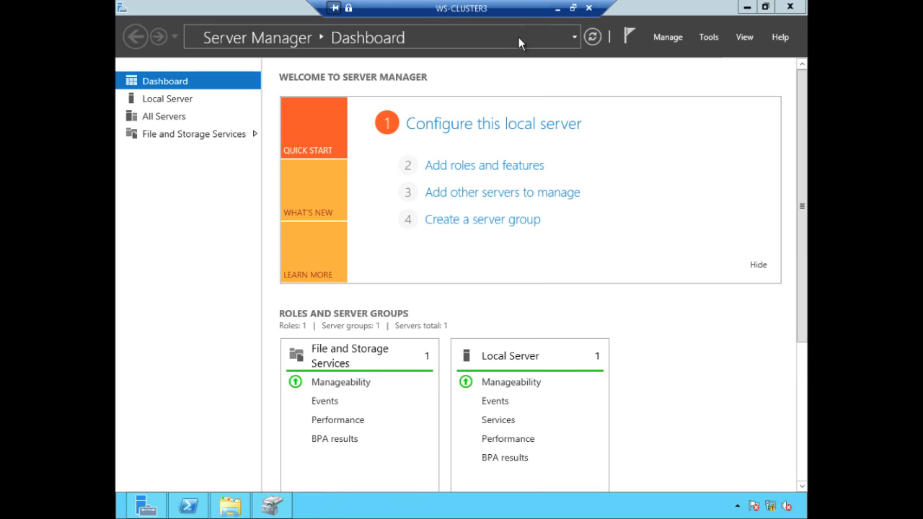
Switch to Disk Management and examine the QUORUM (Q:), DATA (F:) and TEMPDB (E:) volumes.
click(272, 505)
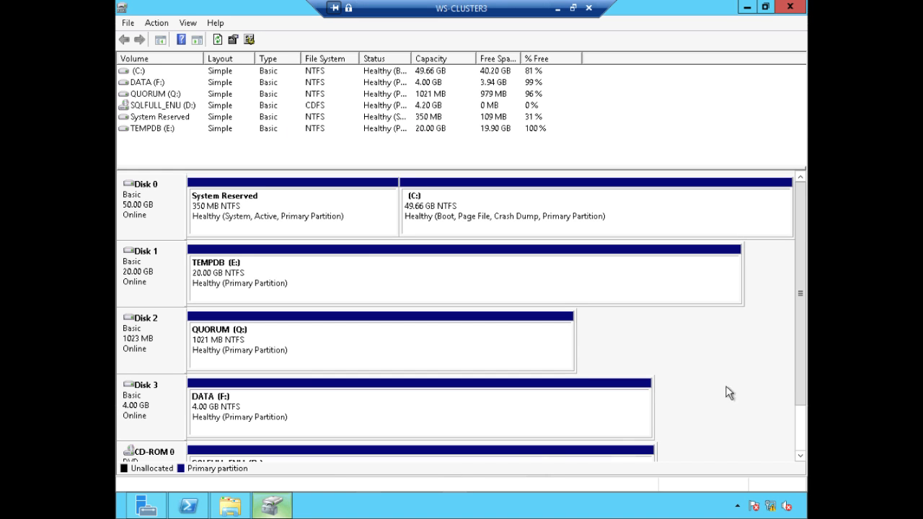
drag(802, 368, 803, 412)
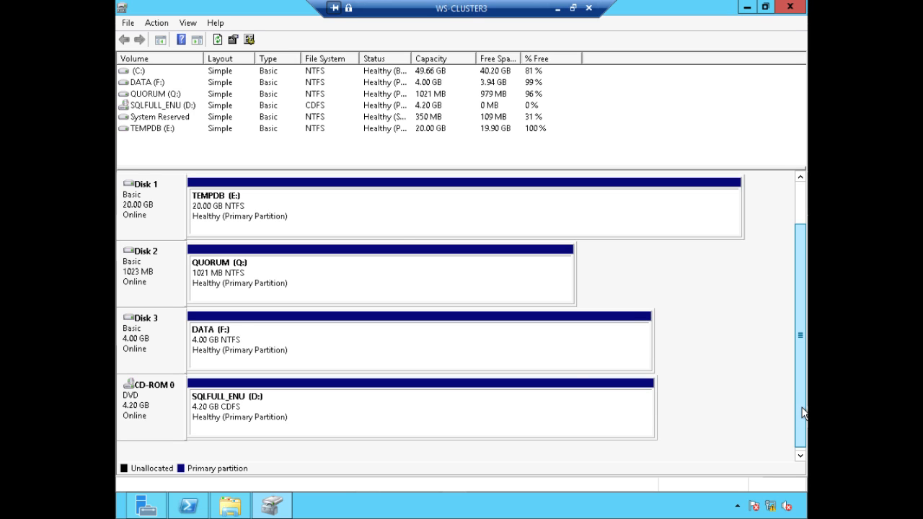
scroll(461, 392, up, 3)
click(359, 357)
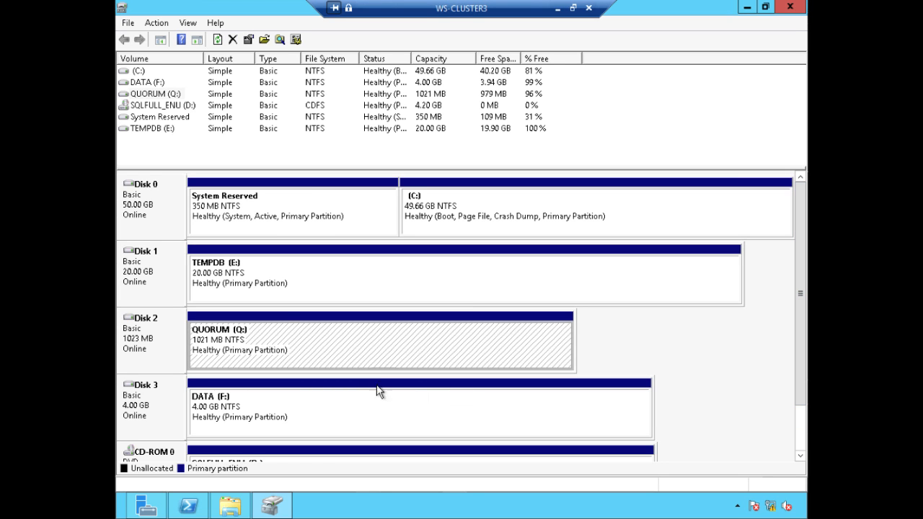
click(379, 417)
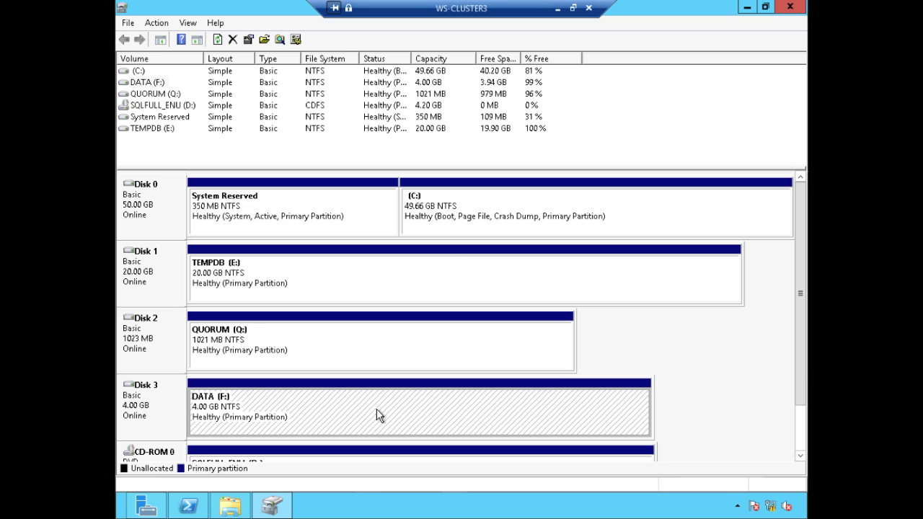
click(332, 295)
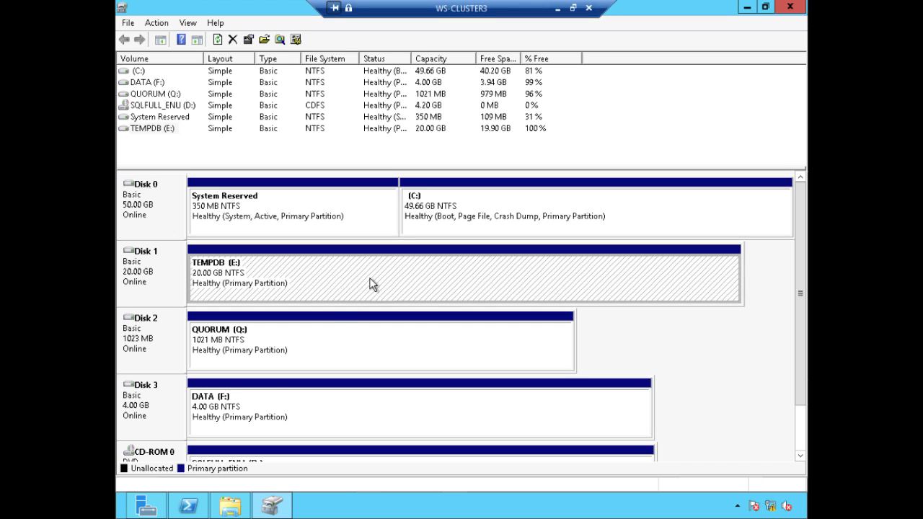
Switch to Server Manager and open Failover Cluster Manager from it.
click(148, 507)
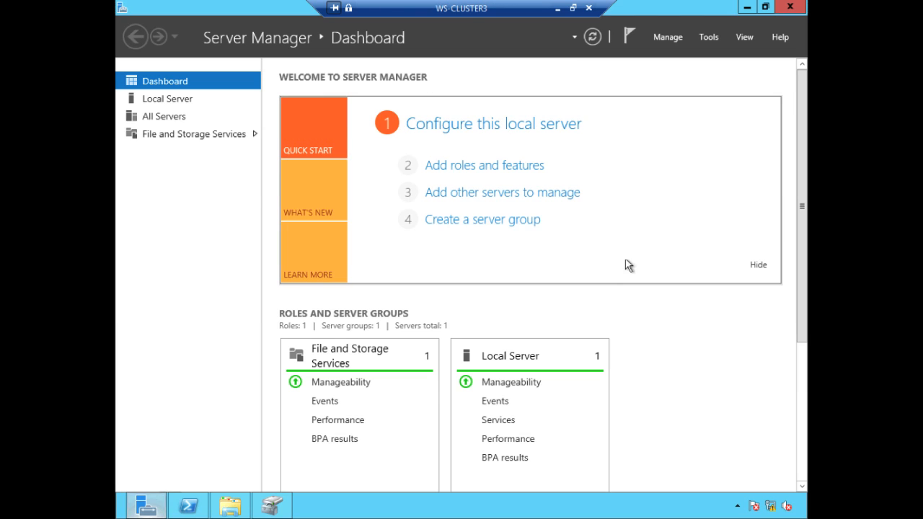
click(708, 38)
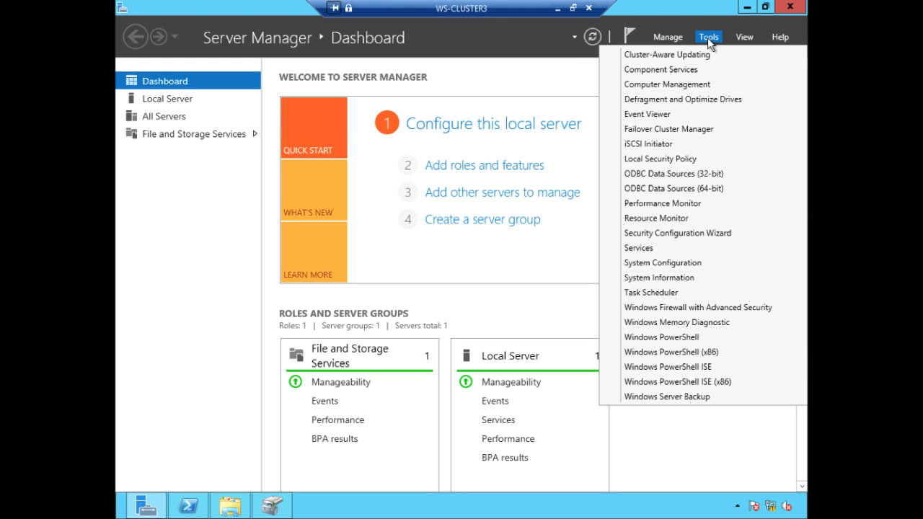
click(734, 128)
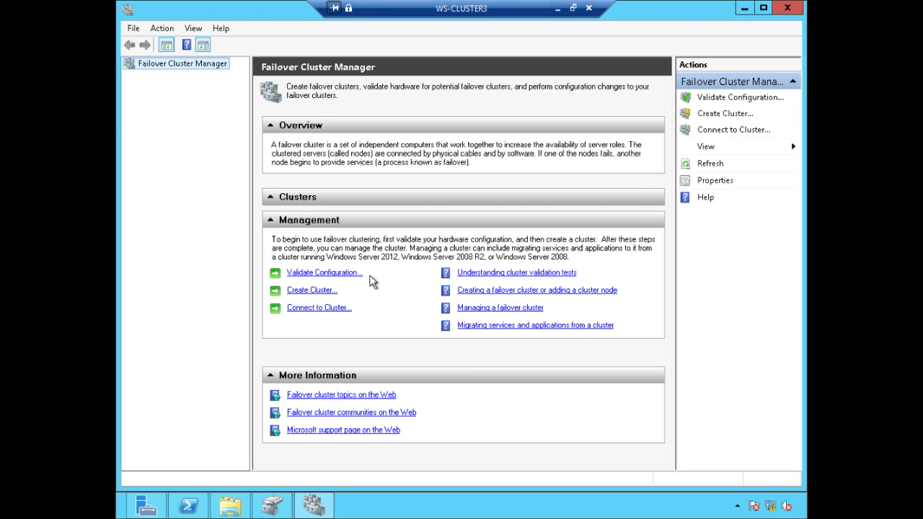
key(ctrl+1)
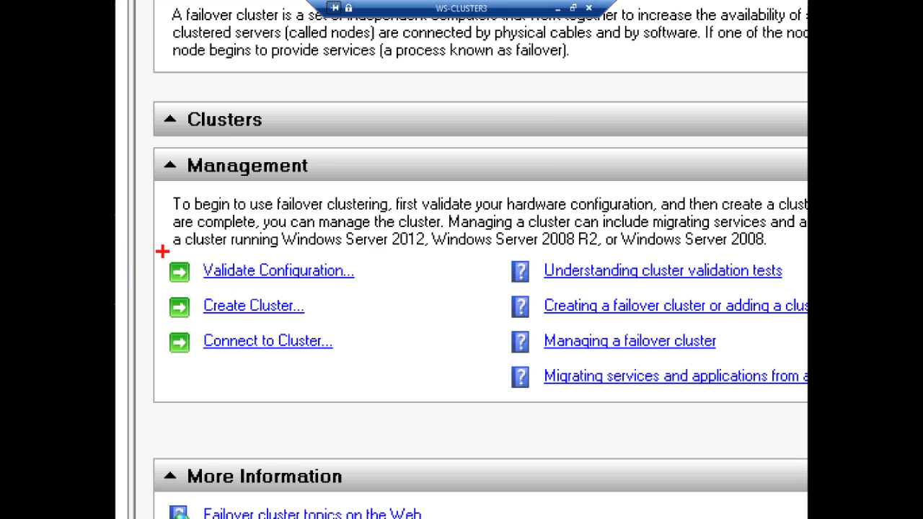
drag(161, 251, 396, 288)
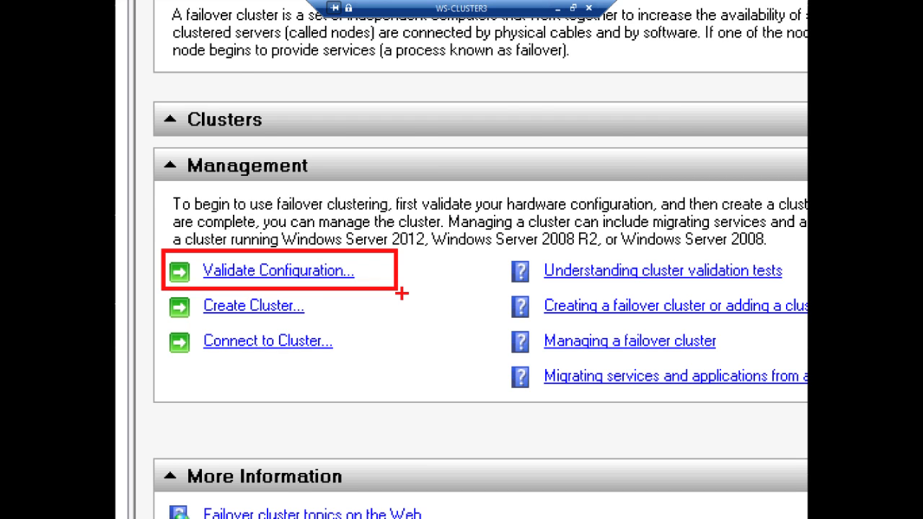
key(Escape)
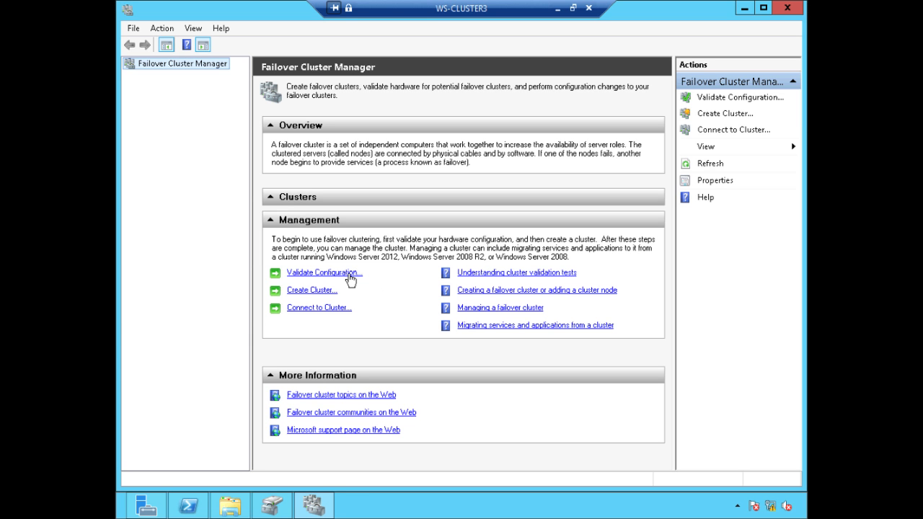
Start the Validate a Configuration Wizard, add WS-CLUSTER3 and WS-CLUSTER4 as the servers to validate, and advance to Testing Options.
click(351, 279)
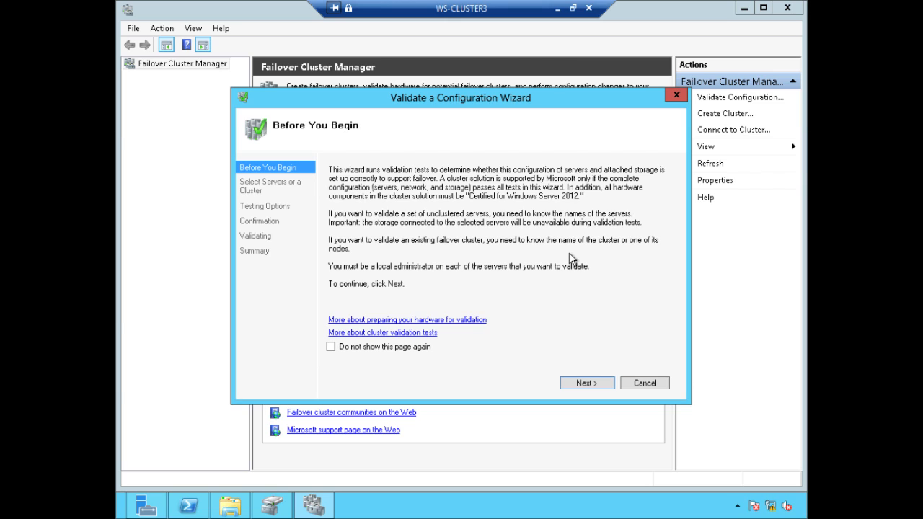
click(585, 383)
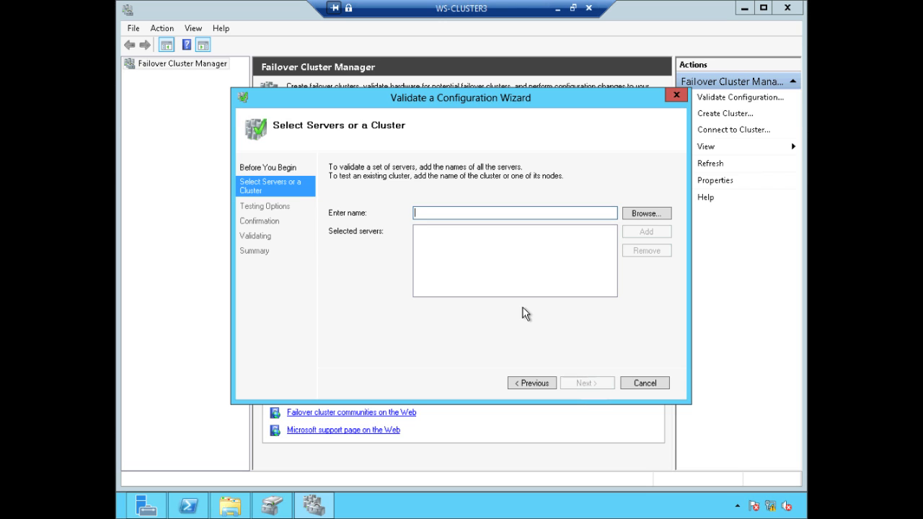
text(WS-)
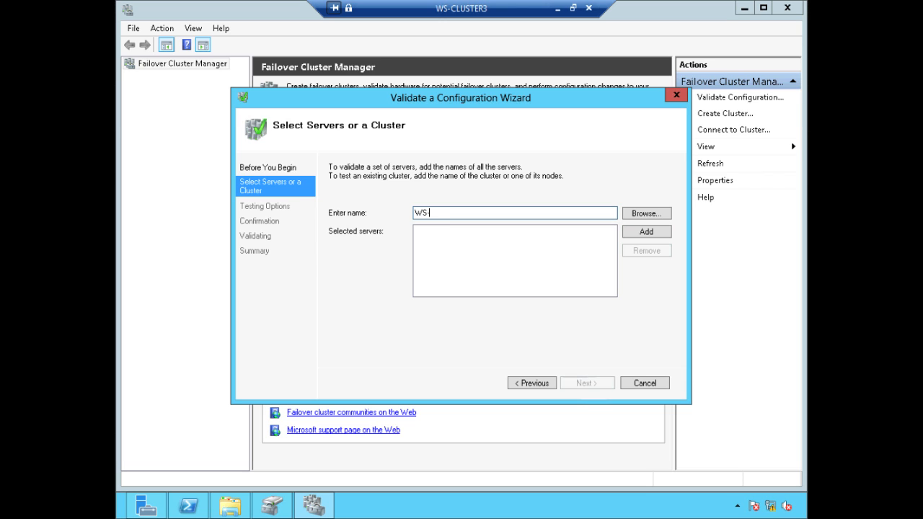
text(CLUSTER3)
drag(485, 213, 375, 212)
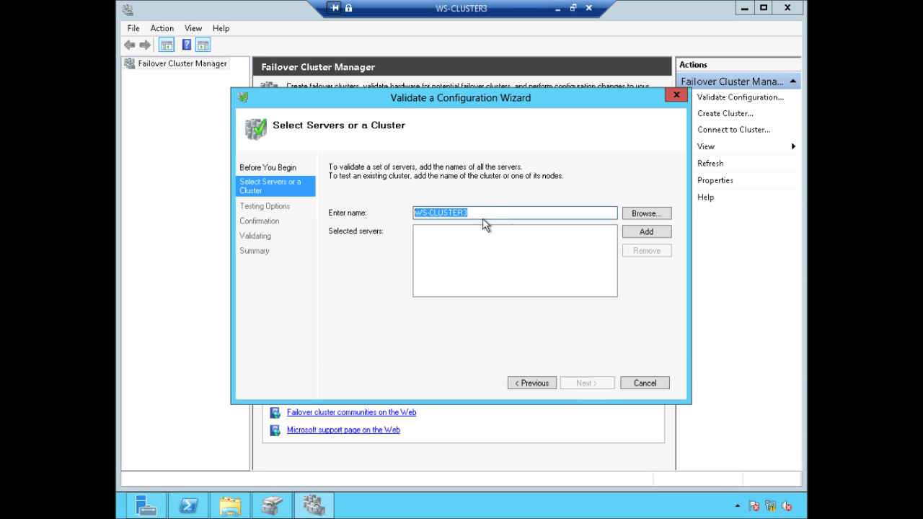
click(648, 232)
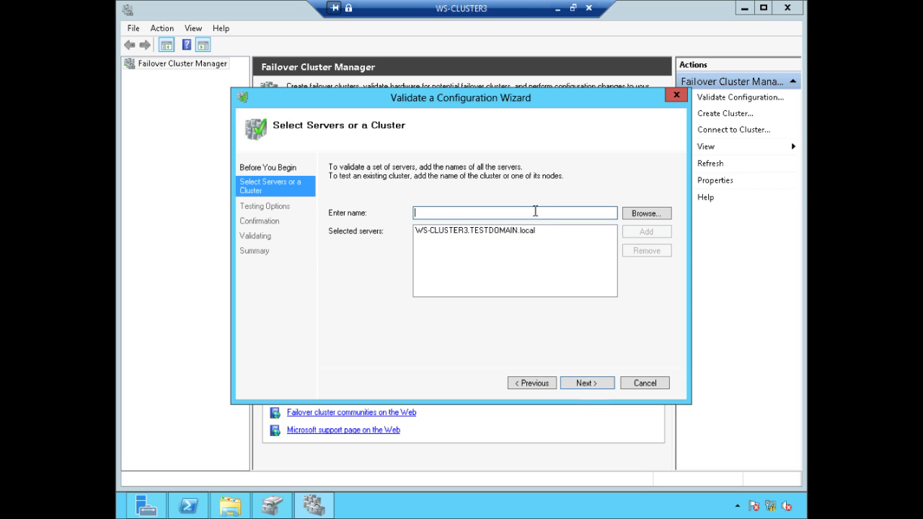
text(WS-CLUSTER3)
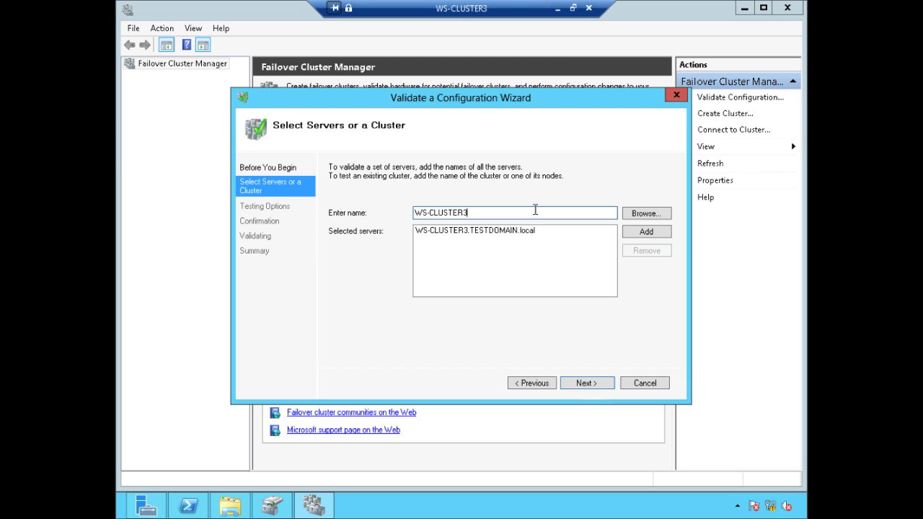
click(647, 232)
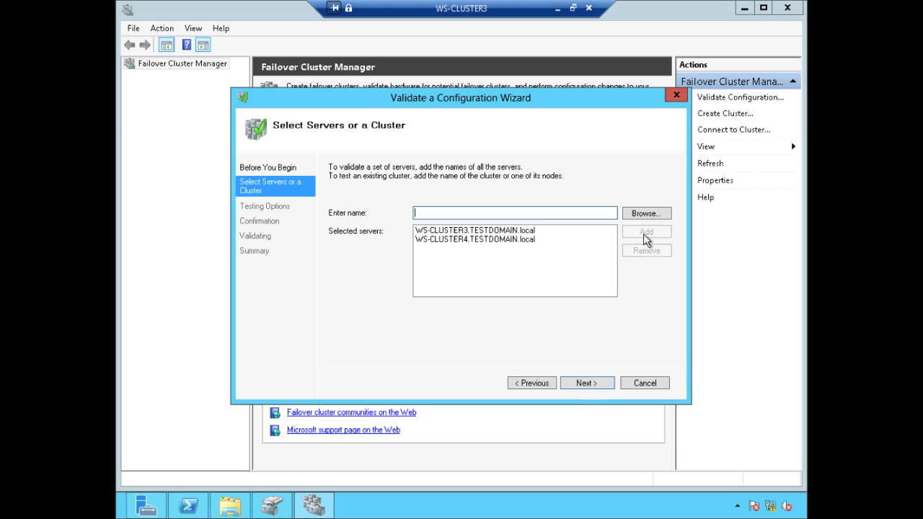
click(598, 386)
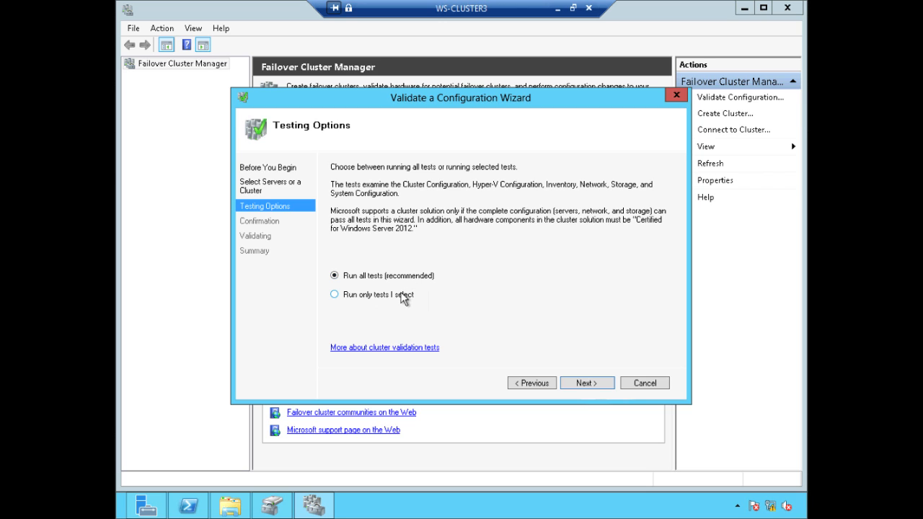
Choose to run only selected tests and examine the Storage and System tests in the Inventory category.
click(406, 296)
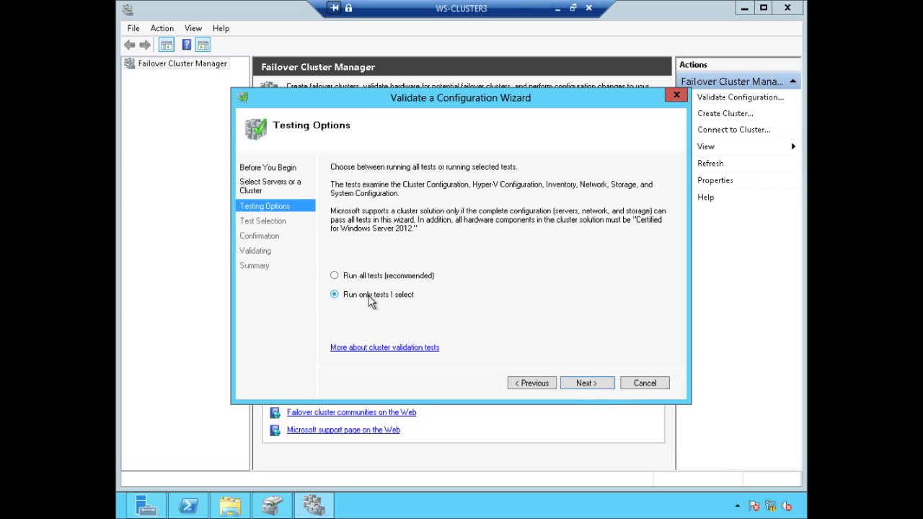
click(600, 384)
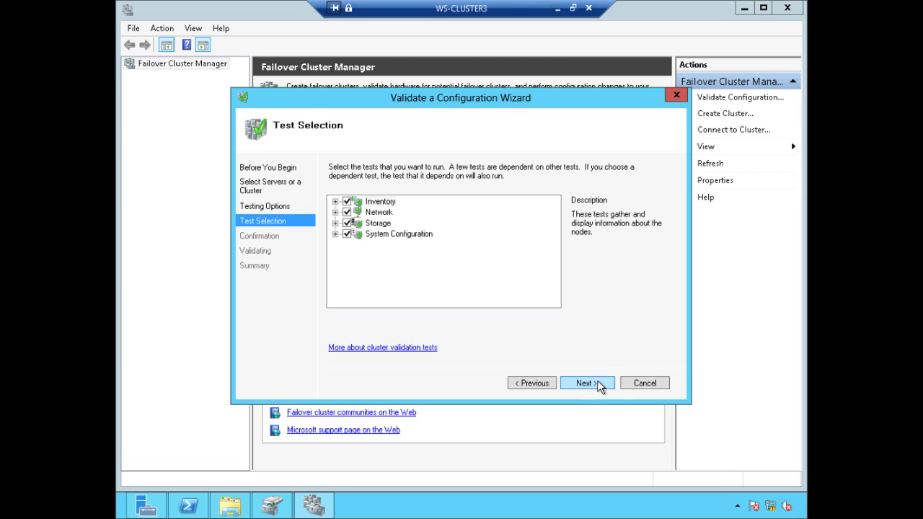
click(335, 202)
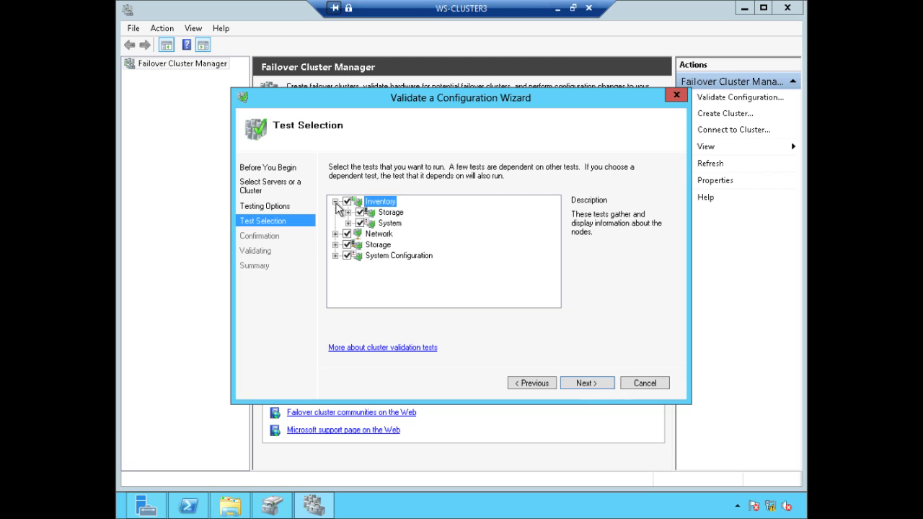
click(348, 213)
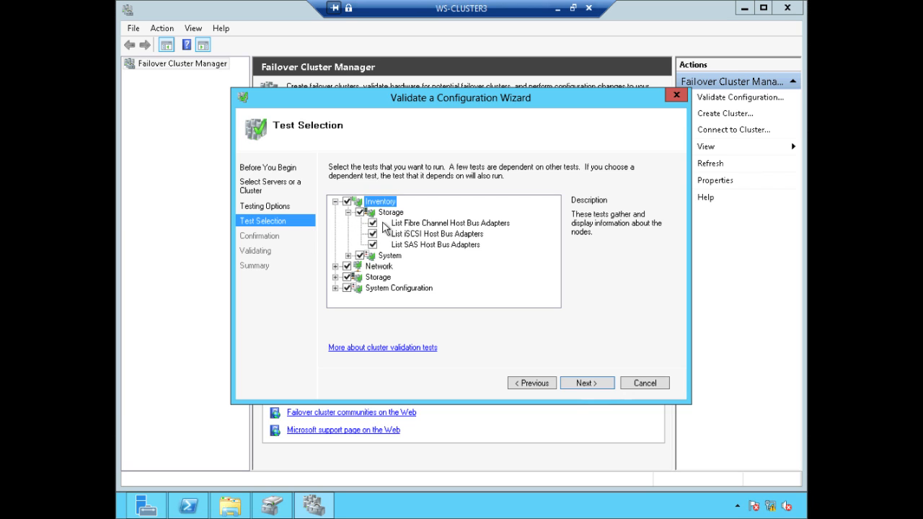
click(348, 213)
click(349, 223)
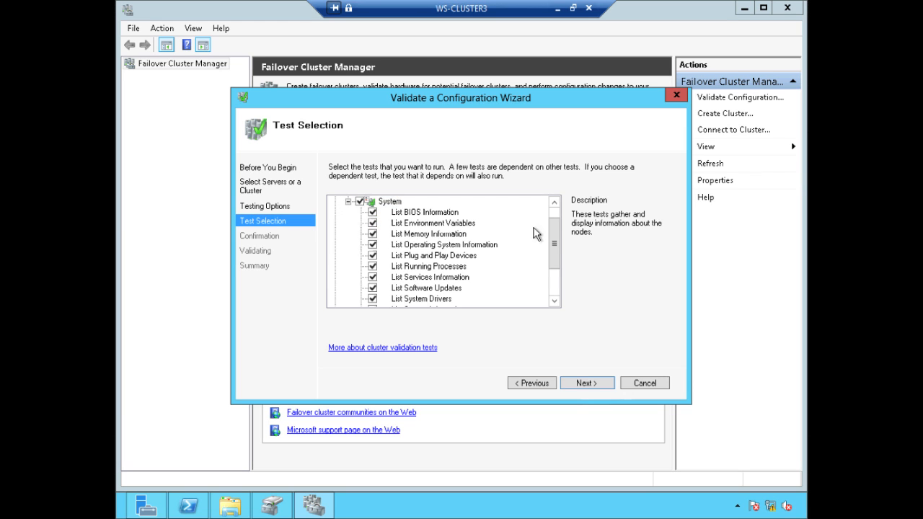
drag(557, 243, 487, 227)
click(349, 223)
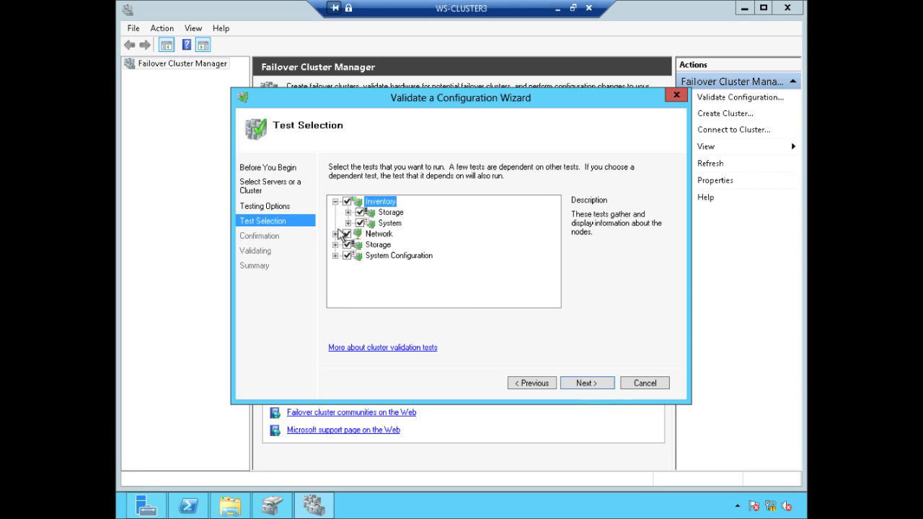
Examine the individual tests in the Network, Storage and System Configuration categories, and collapse the test tree.
click(336, 233)
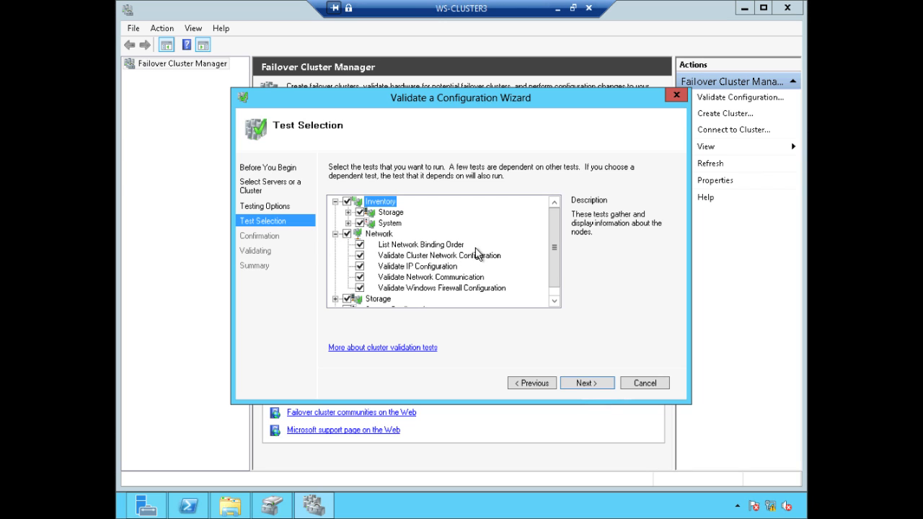
click(335, 233)
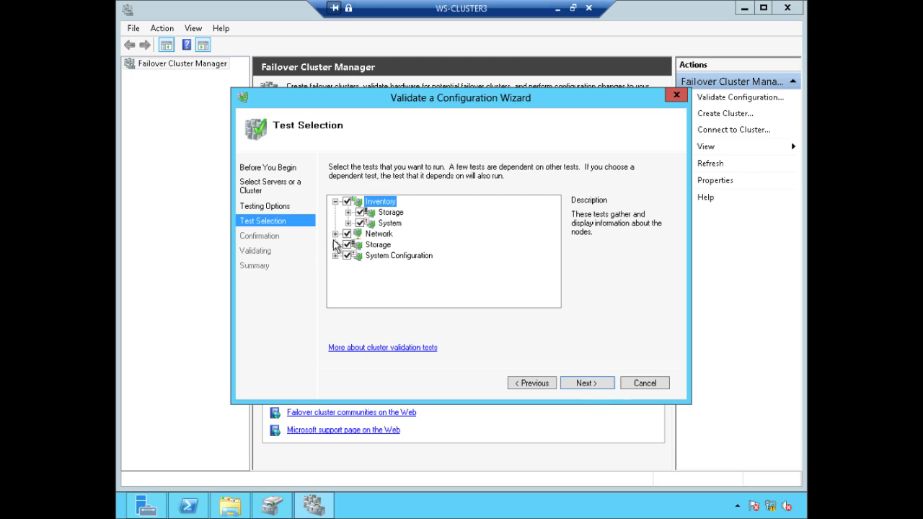
click(335, 244)
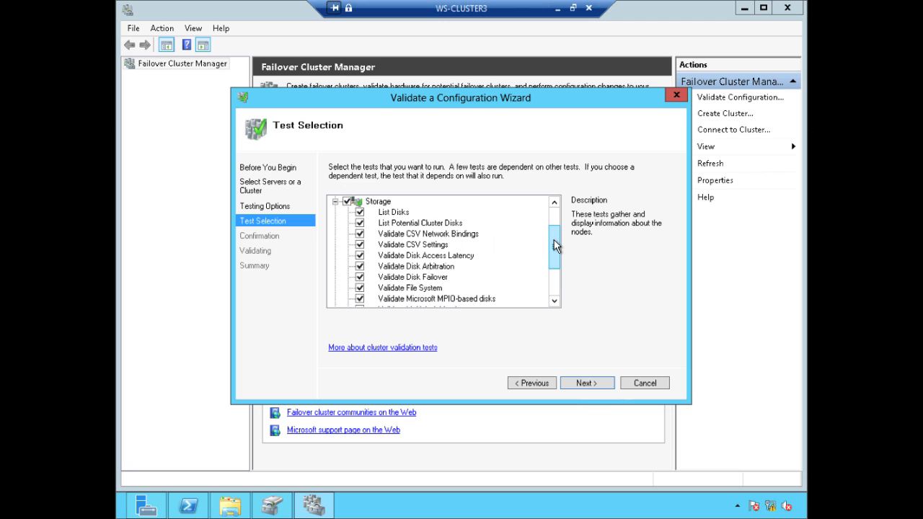
drag(556, 246, 556, 278)
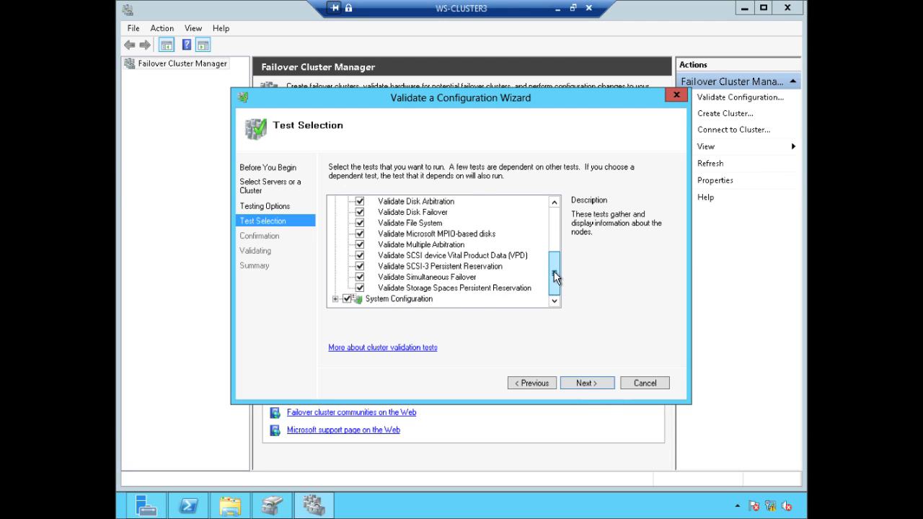
click(336, 299)
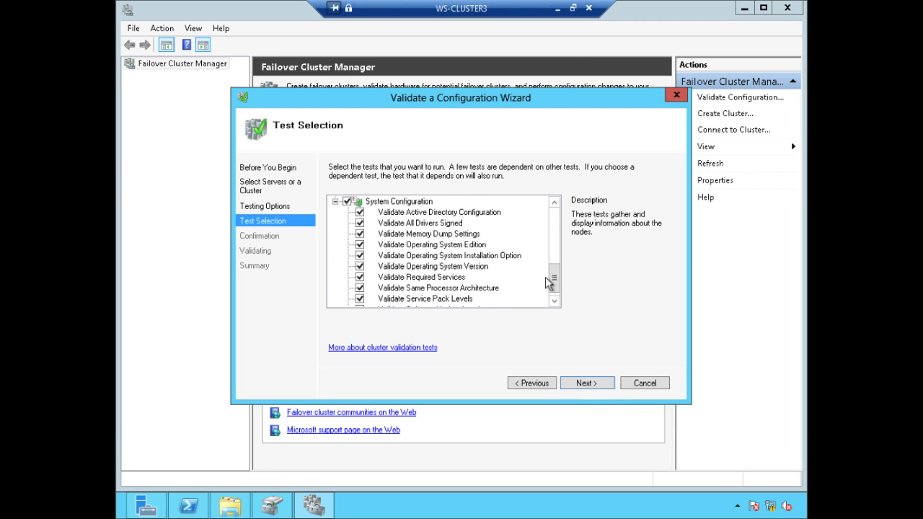
drag(551, 276, 551, 215)
click(335, 244)
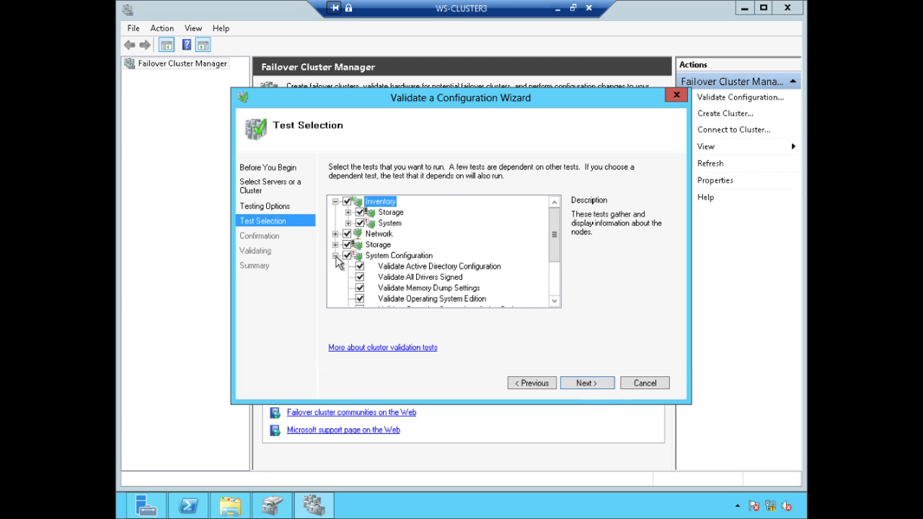
click(335, 255)
click(335, 202)
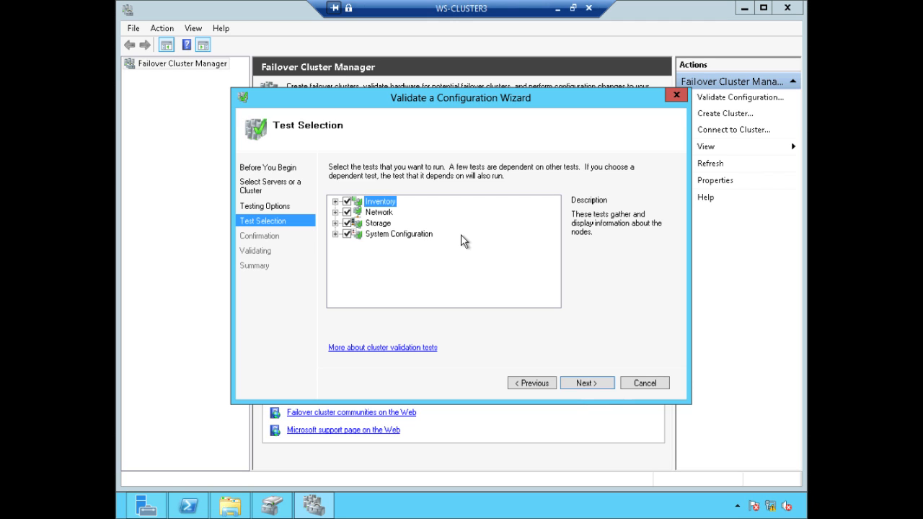
Return to Testing Options, select Run all tests (recommended), and start the validation of both servers.
click(529, 383)
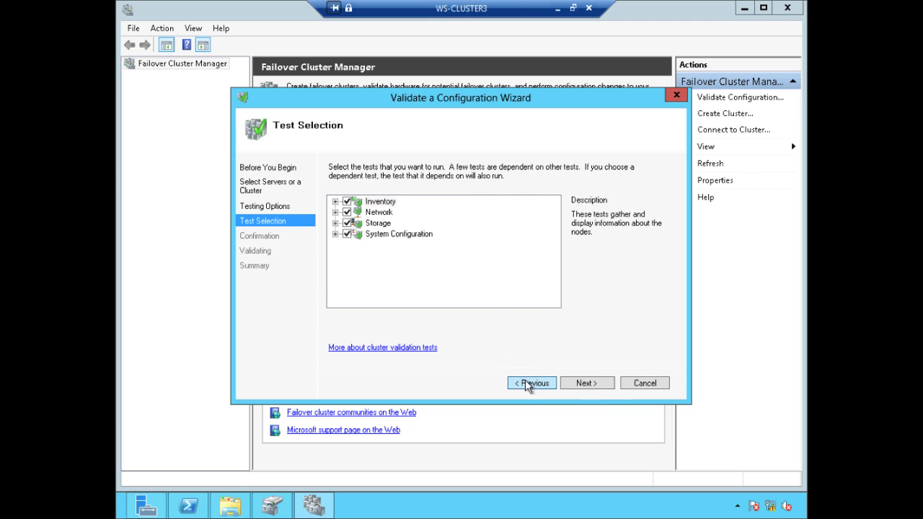
click(361, 276)
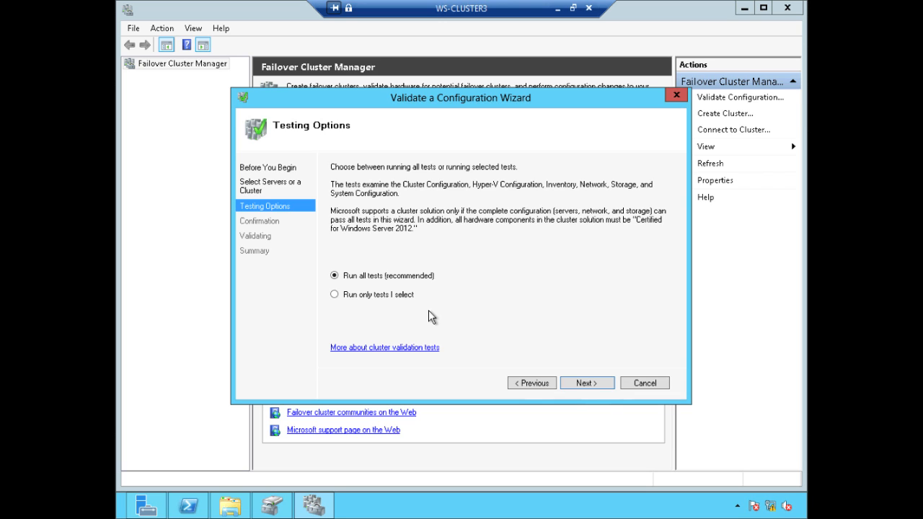
click(387, 296)
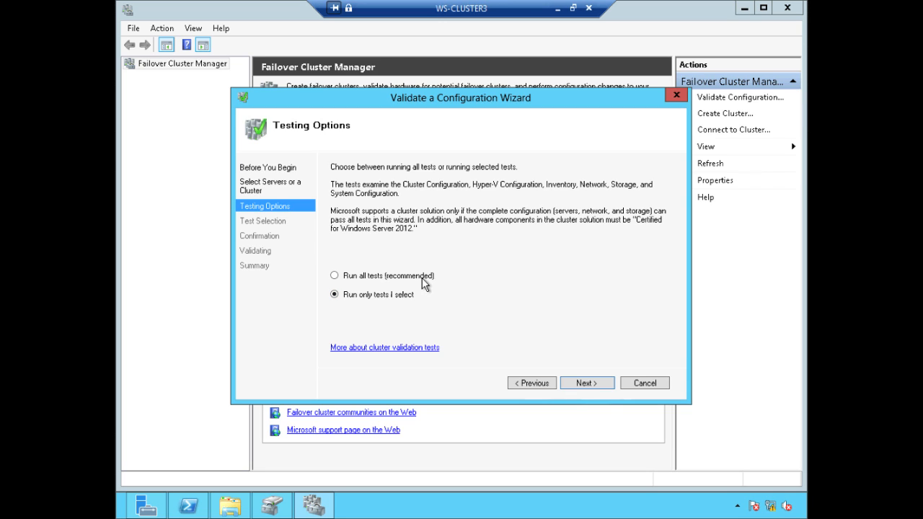
click(422, 276)
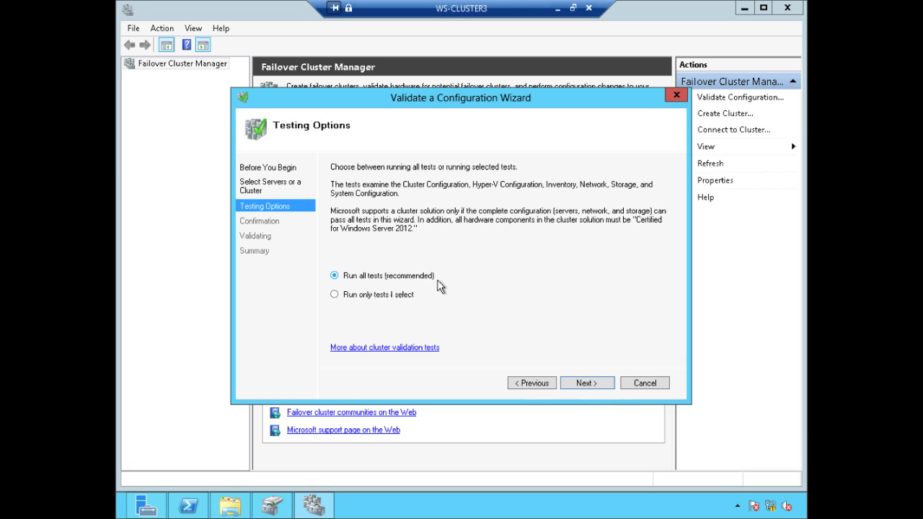
click(586, 383)
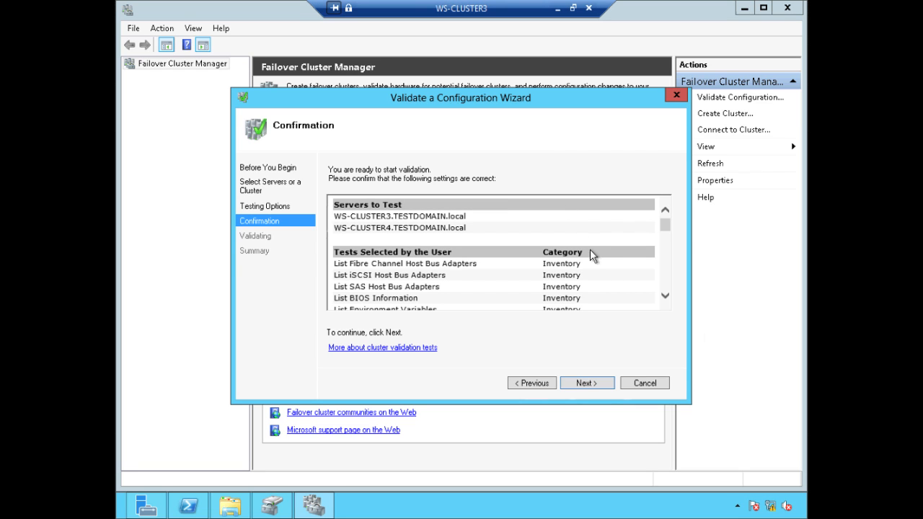
click(597, 384)
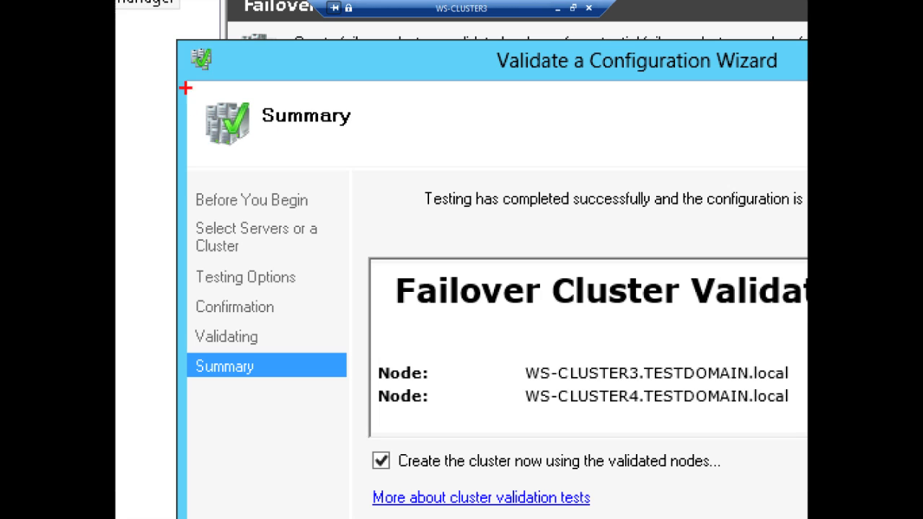
Review the validation wizard's summary and open the full Failover Cluster Validation Report.
mouse_move(203, 88)
mouse_down()
mouse_move(252, 171)
mouse_move(320, 173)
mouse_move(383, 160)
mouse_up()
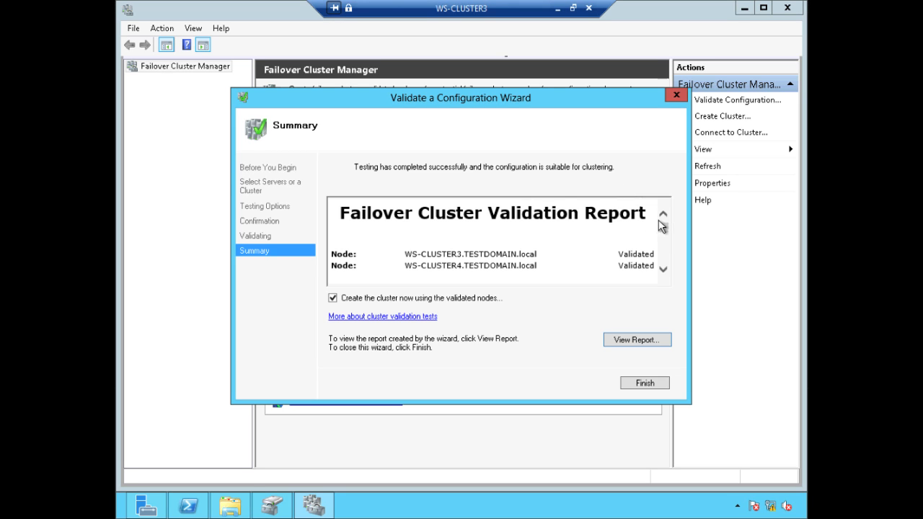
click(648, 343)
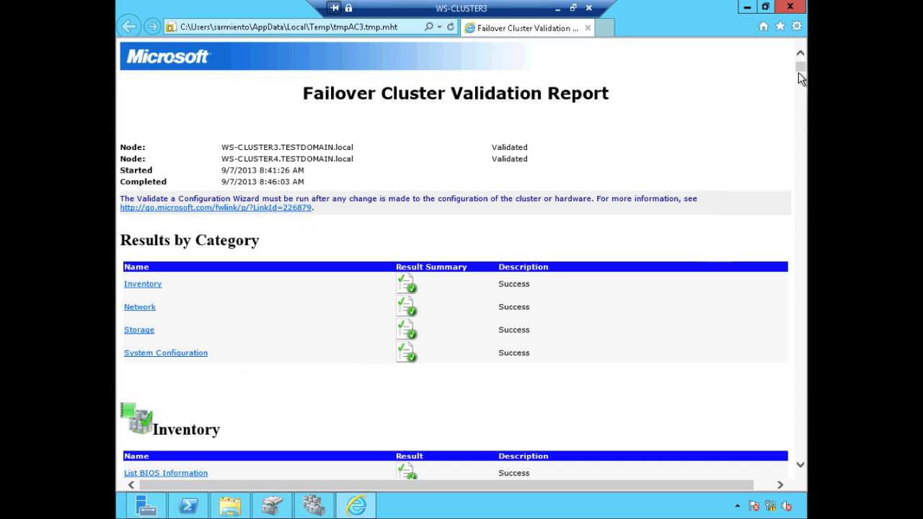
Close the validation report, start creating a cluster from the validated nodes, and name the cluster WINCLUSTER2.
click(796, 10)
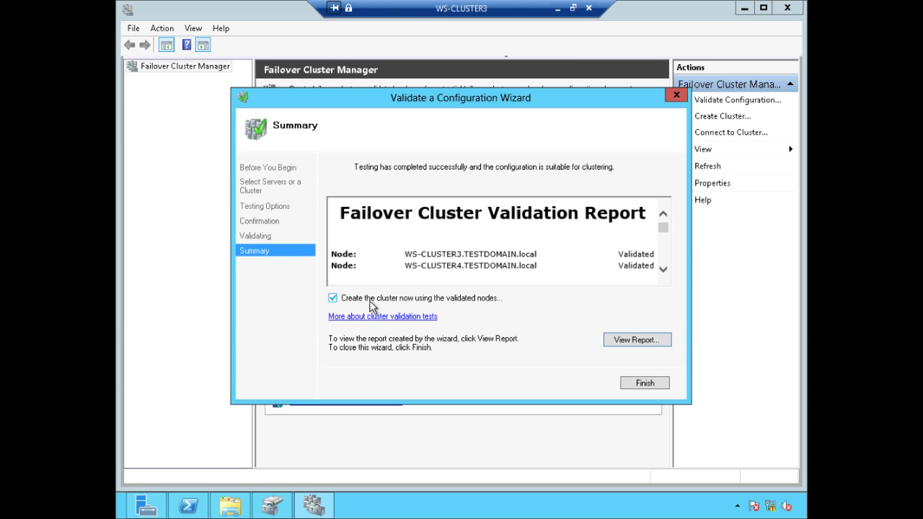
click(630, 385)
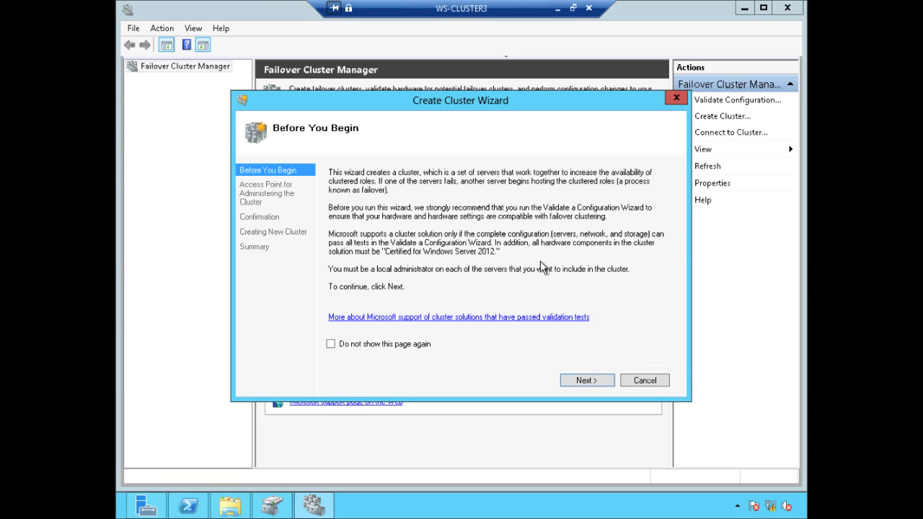
click(583, 381)
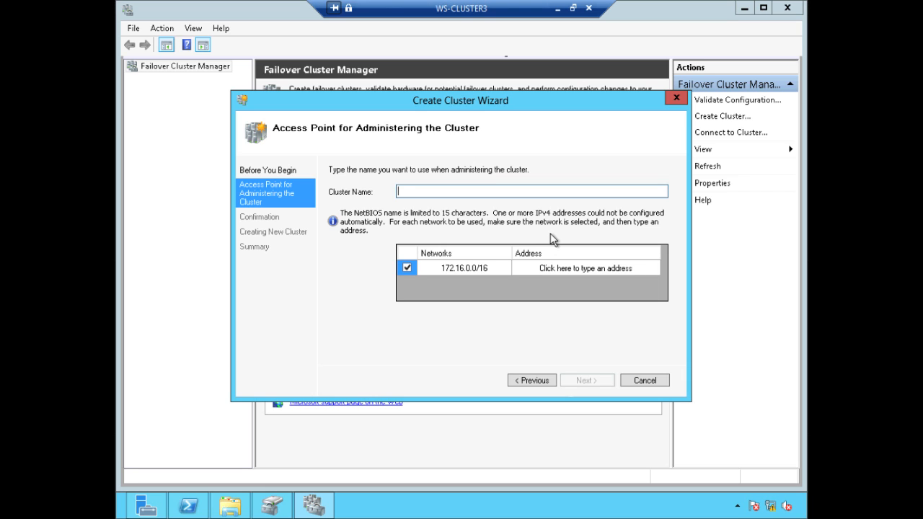
text(WINCLUSTER2)
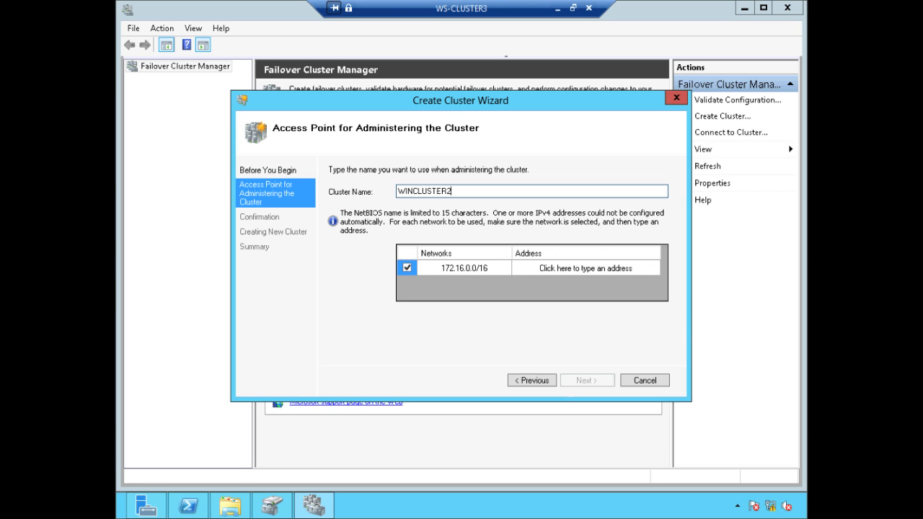
Switch to Cluster_Preparation_Checklist.xlsx in Excel and look up the public IP address planned for WINCLUSTER2 on the Network sheet.
click(649, 268)
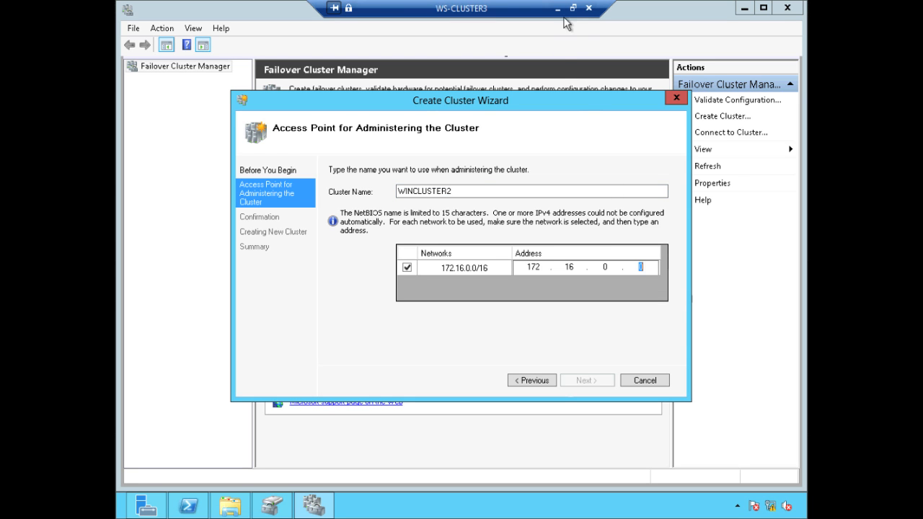
click(559, 8)
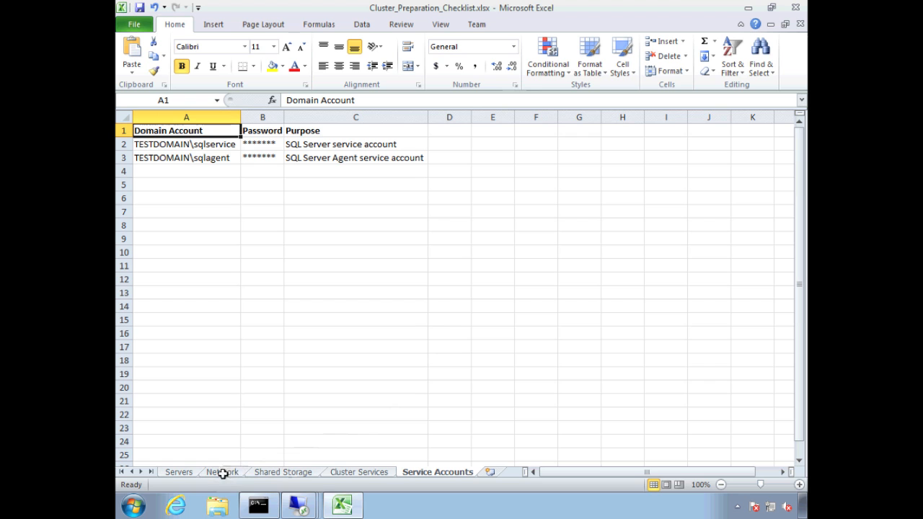
click(182, 472)
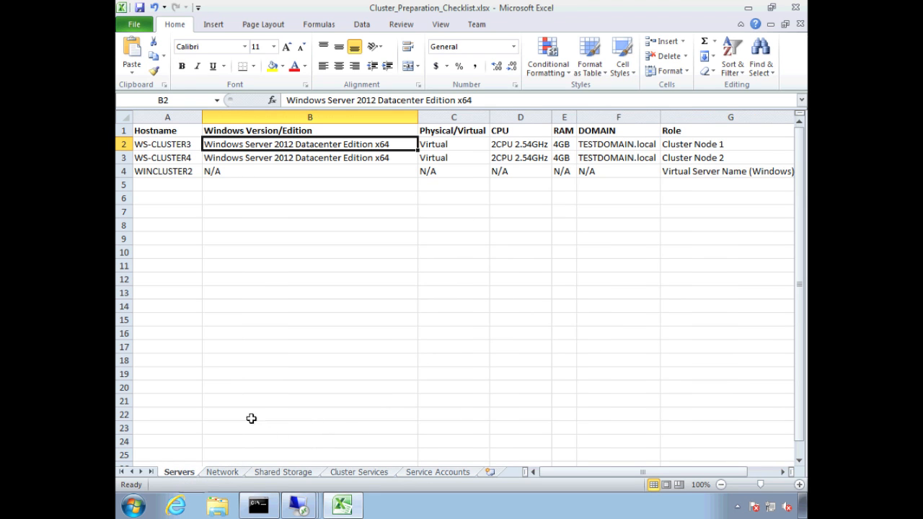
click(231, 473)
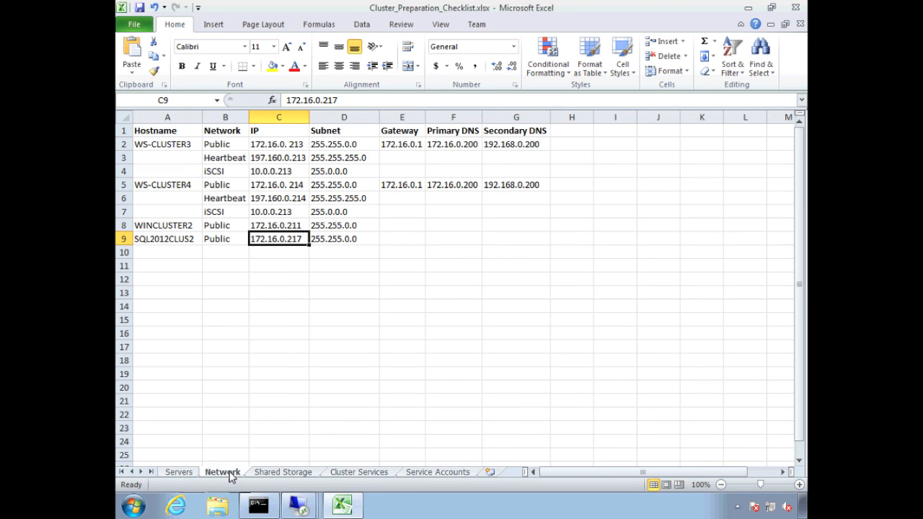
click(292, 226)
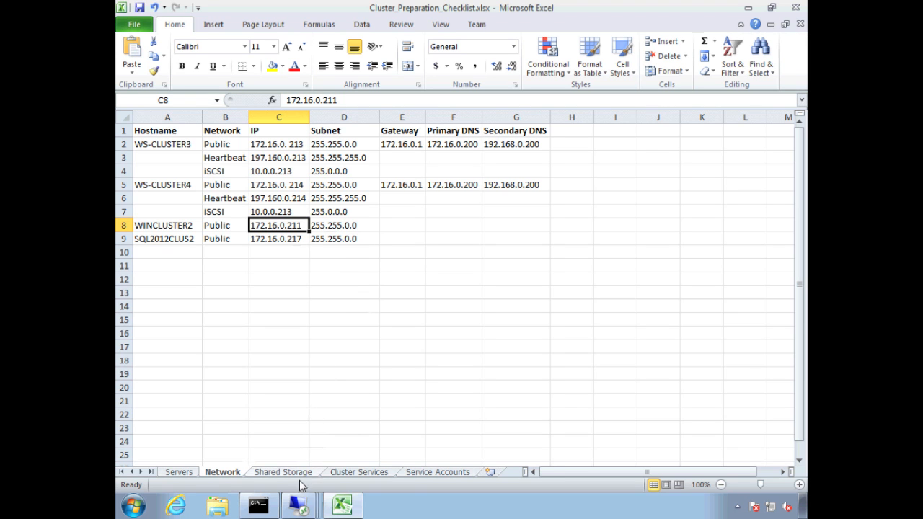
Return to the WS-CLUSTER3 remote session and set the cluster's address on network 172.16.0.0/16 to 172.16.0.211.
click(298, 506)
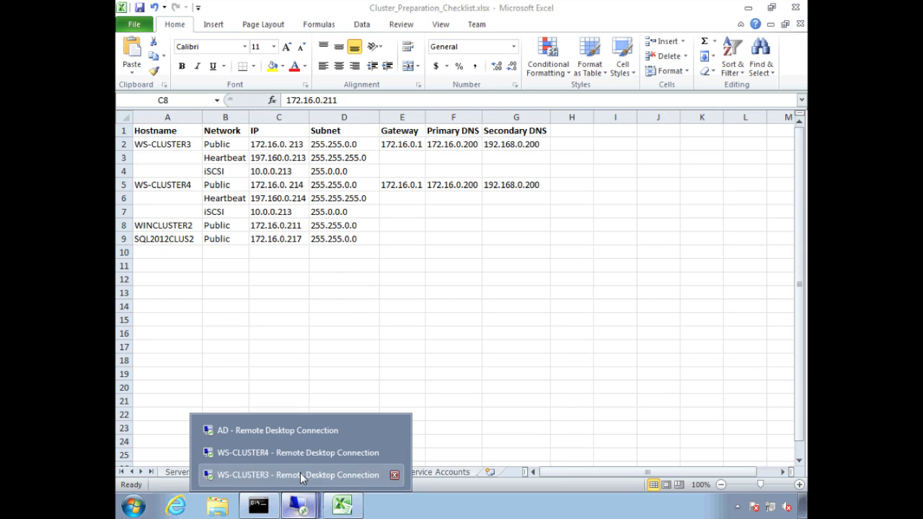
click(300, 474)
click(650, 267)
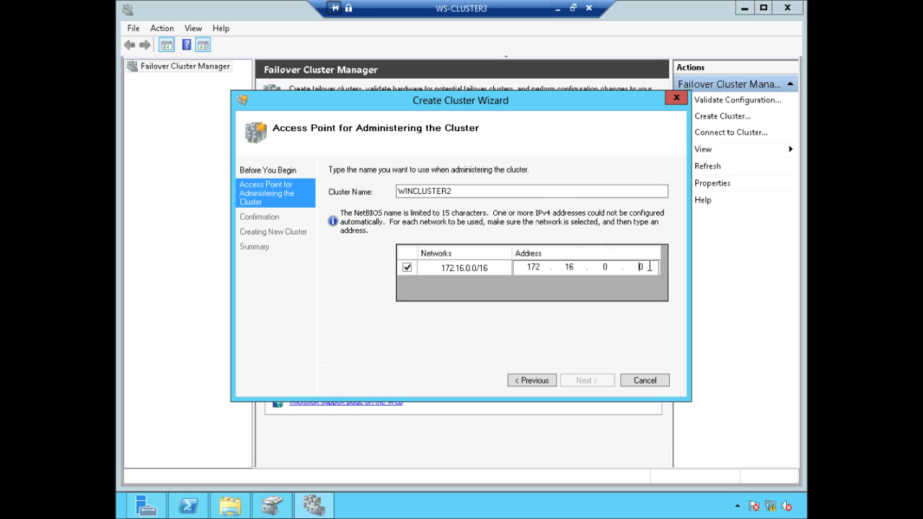
drag(629, 266, 675, 275)
text(211)
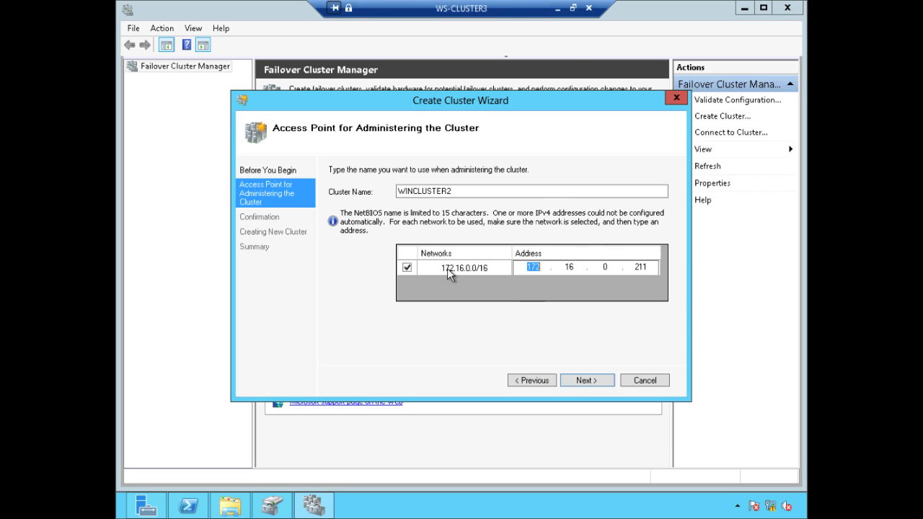
click(414, 254)
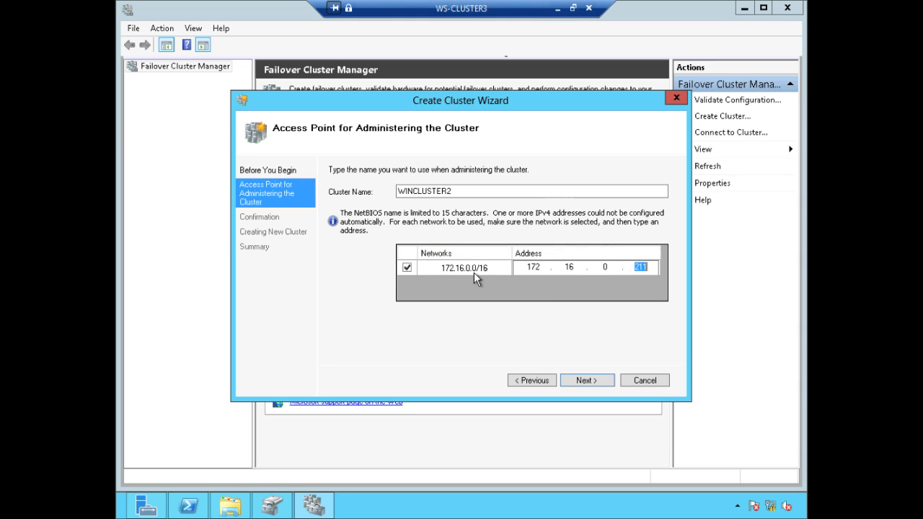
click(490, 191)
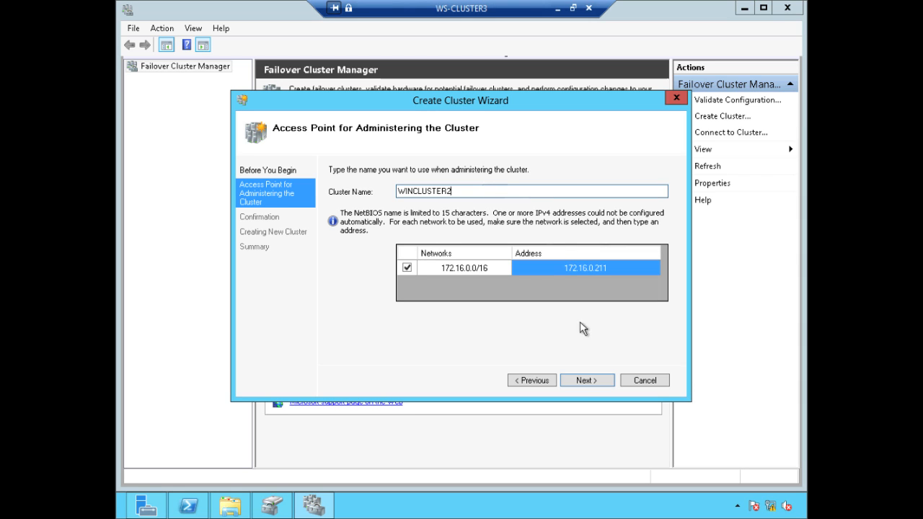
Review the cluster's nodes and IP address on the Confirmation page and create the cluster with all eligible storage added.
click(587, 381)
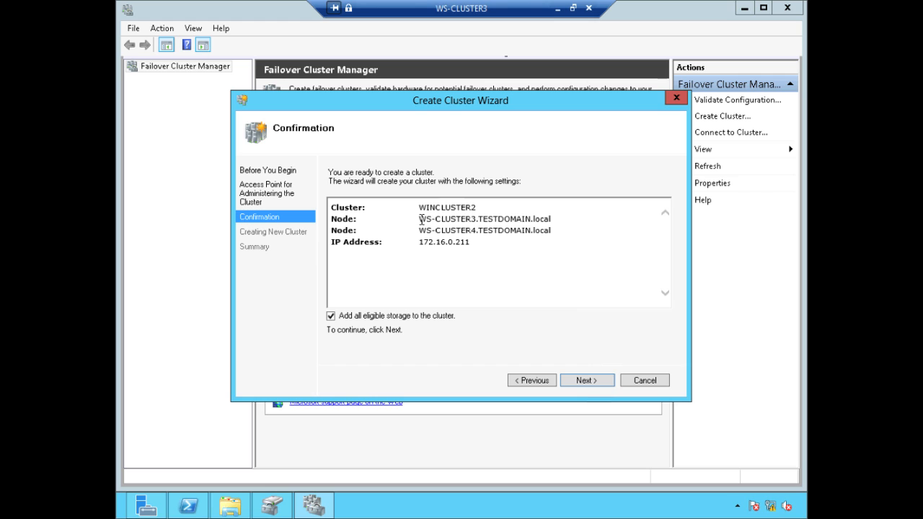
drag(420, 219, 484, 243)
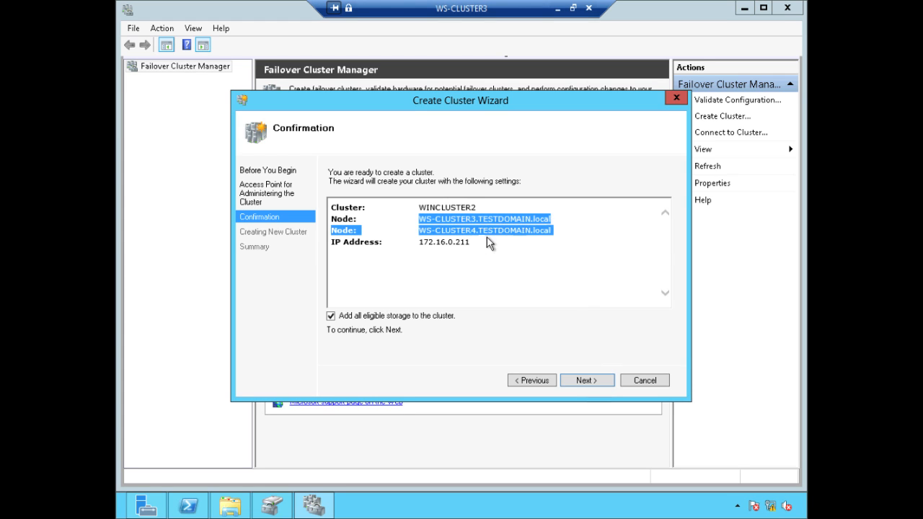
click(482, 243)
double_click(426, 243)
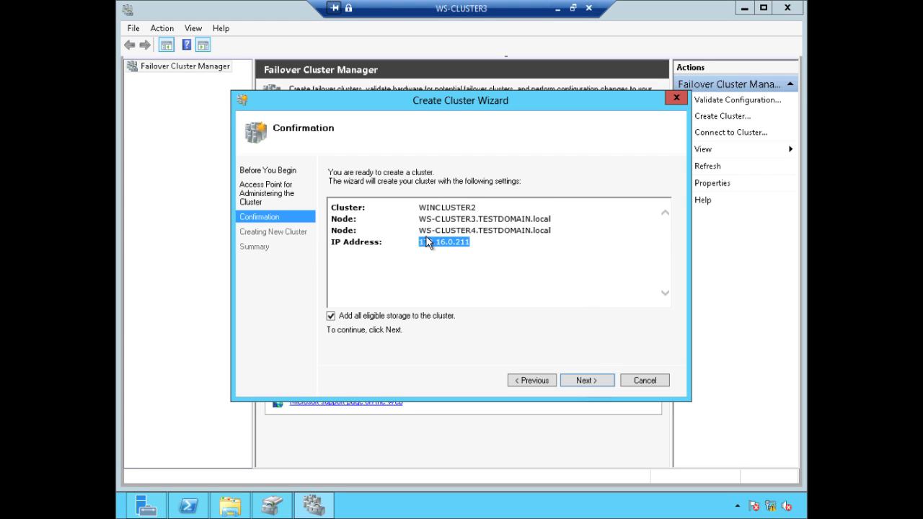
click(416, 292)
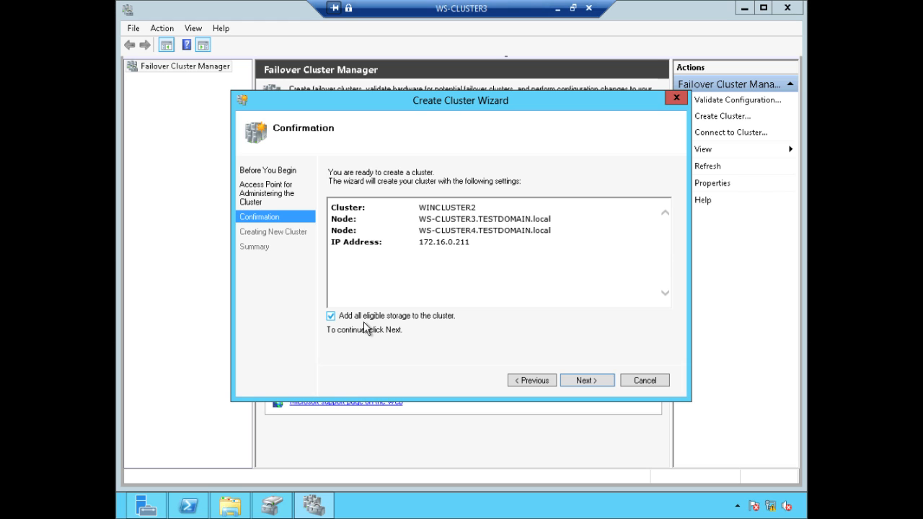
click(586, 382)
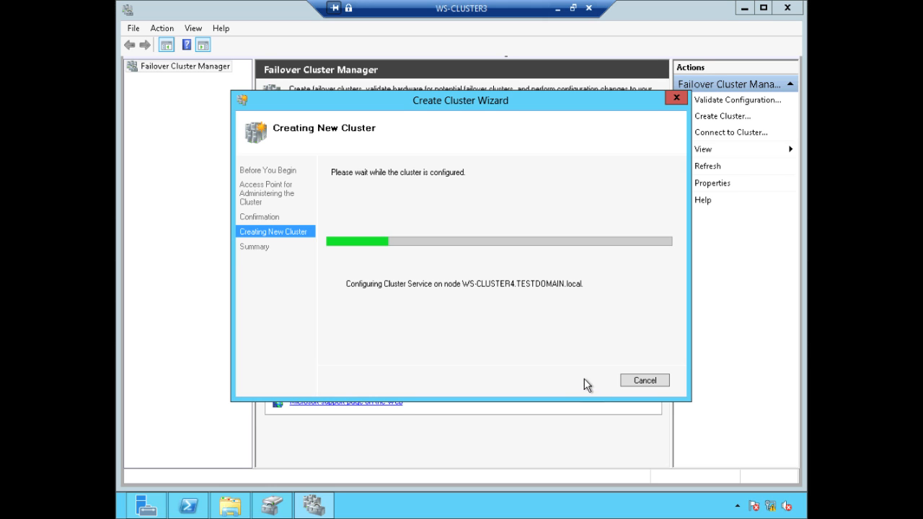
Switch to the AD remote session and examine the WINCLUSTER1 account in Active Directory's Computers container.
click(558, 9)
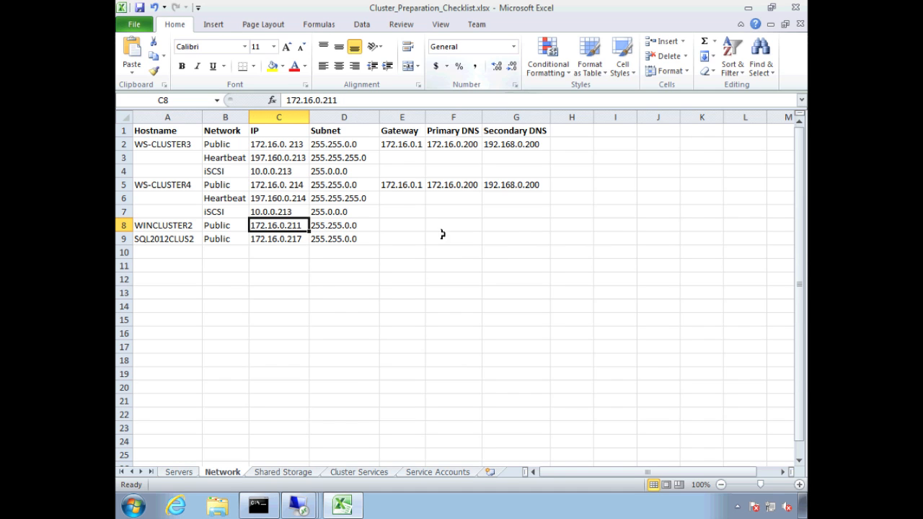
mouse_move(298, 504)
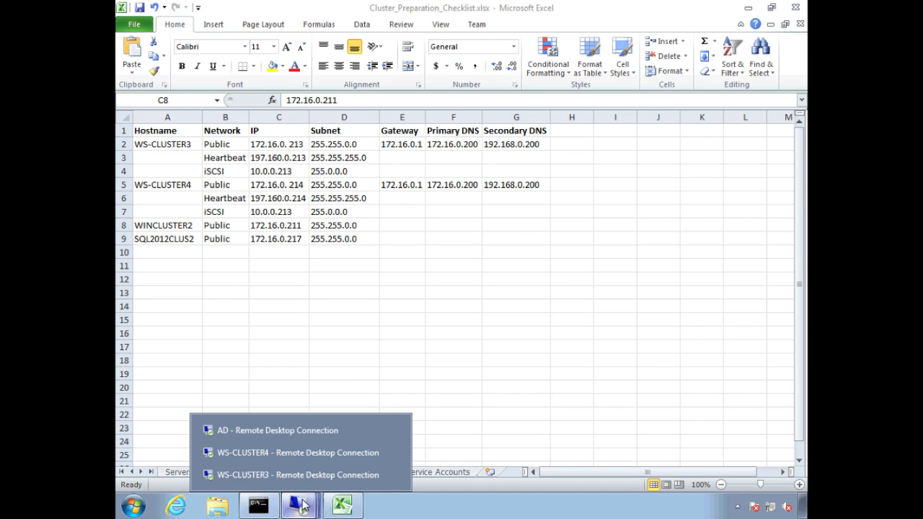
click(297, 433)
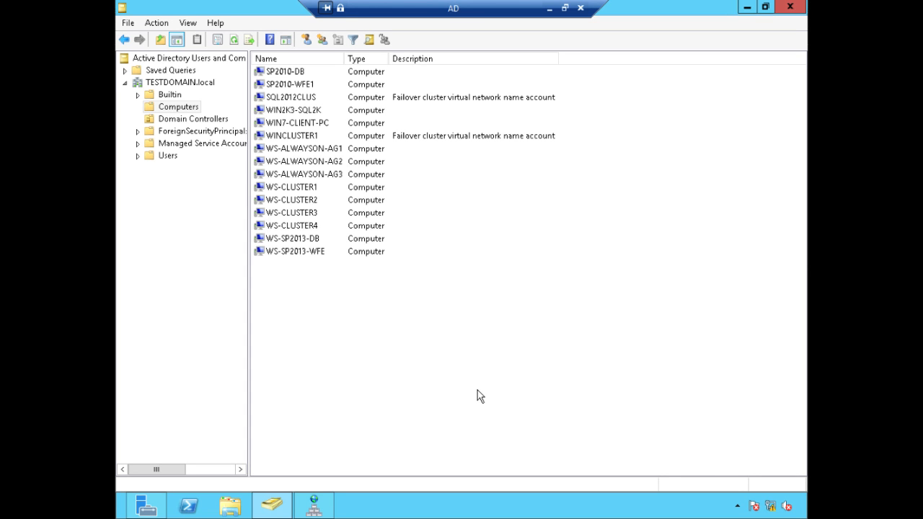
click(286, 138)
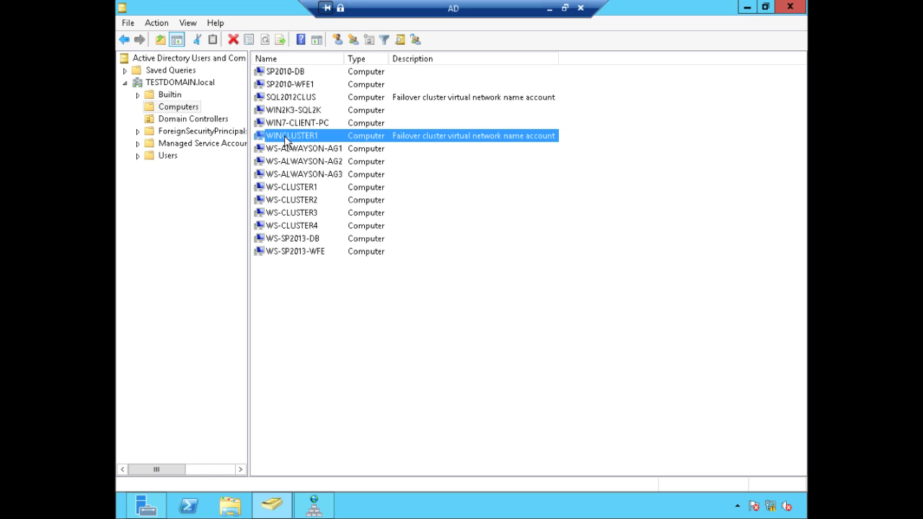
click(348, 323)
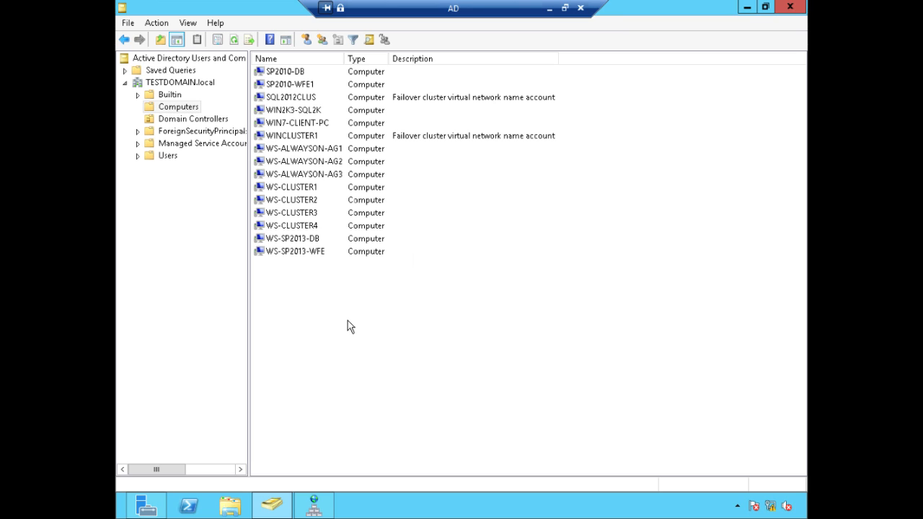
Refresh the Computers container and inspect the WINCLUSTER2 computer account and its description.
click(192, 110)
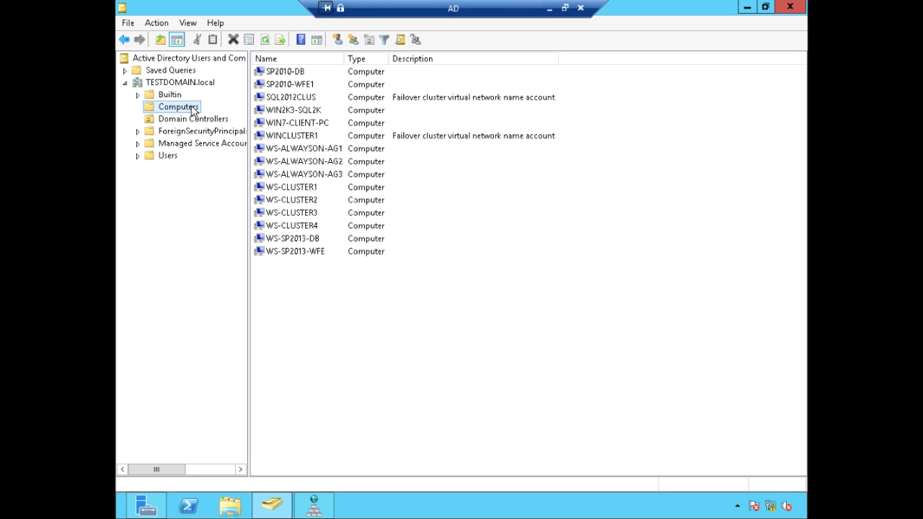
click(364, 322)
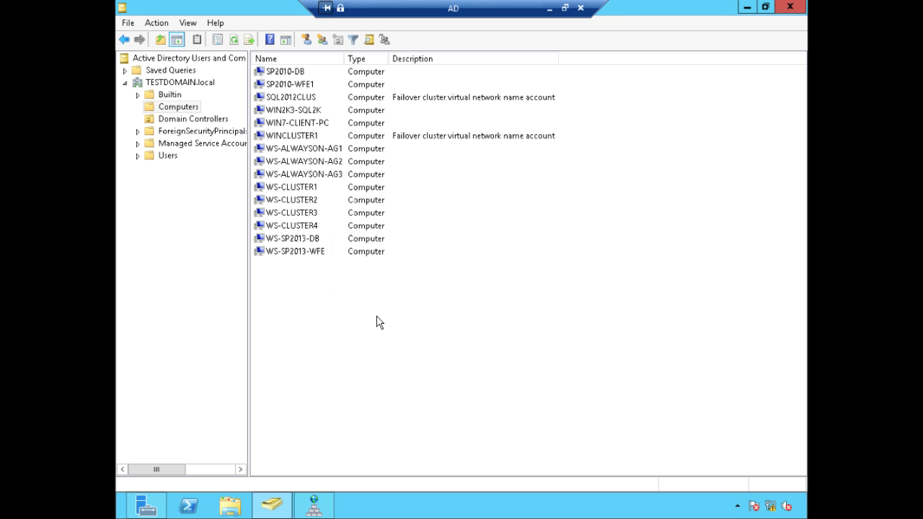
key(F5)
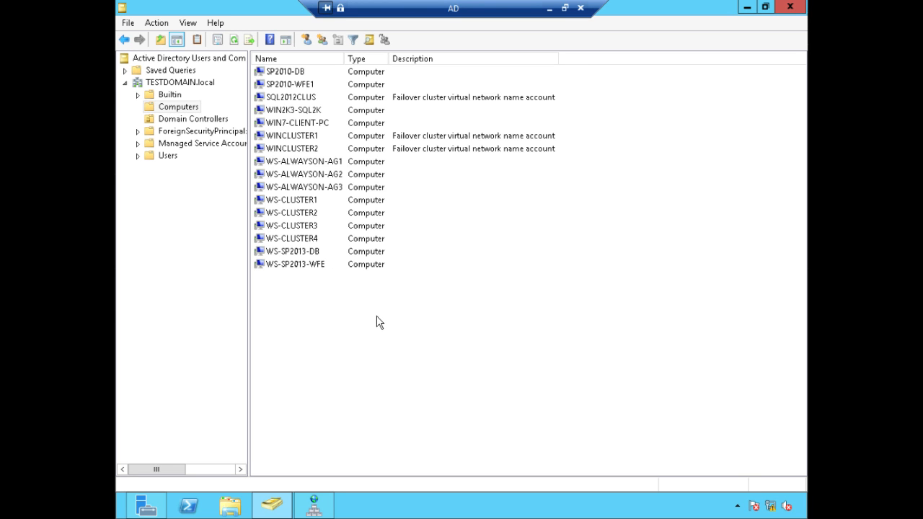
click(299, 149)
key(ctrl+1)
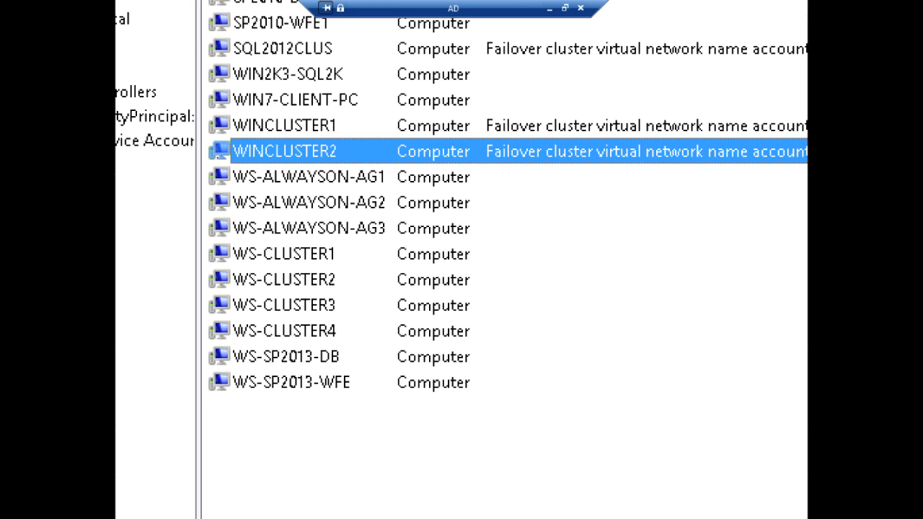
key(Escape)
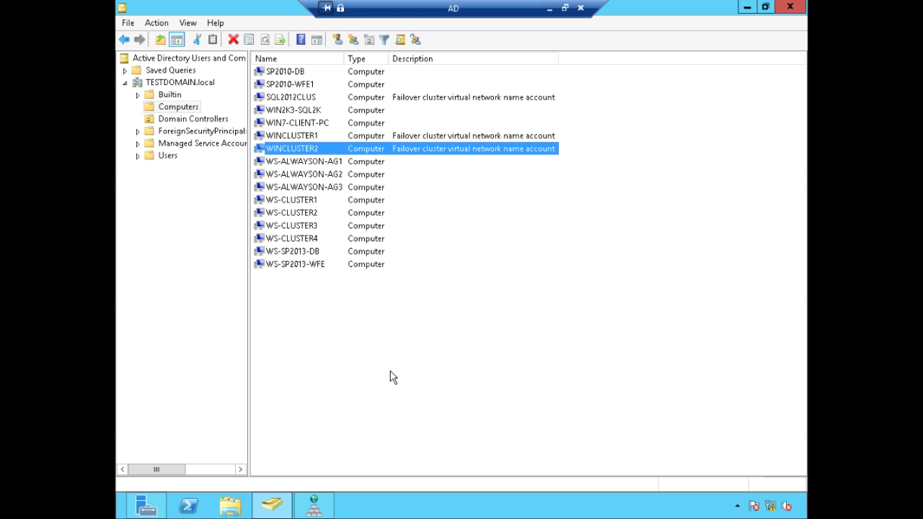
click(394, 373)
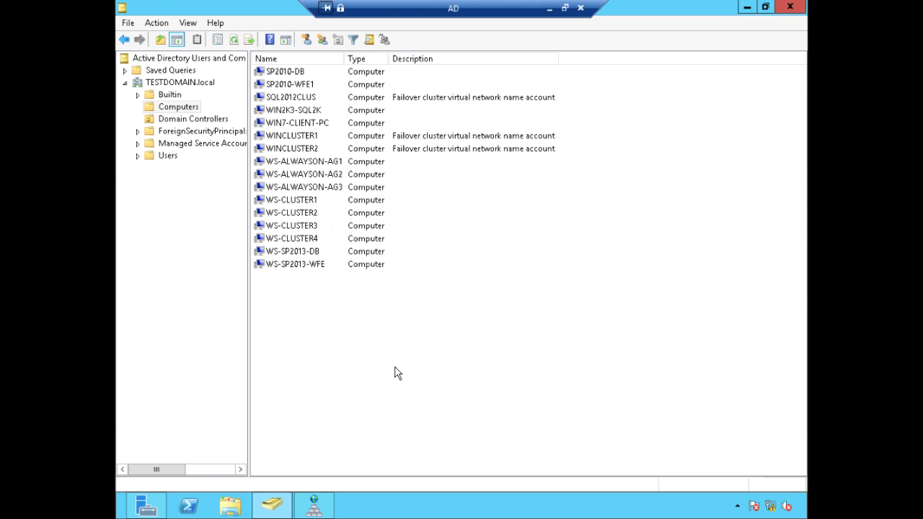
click(446, 151)
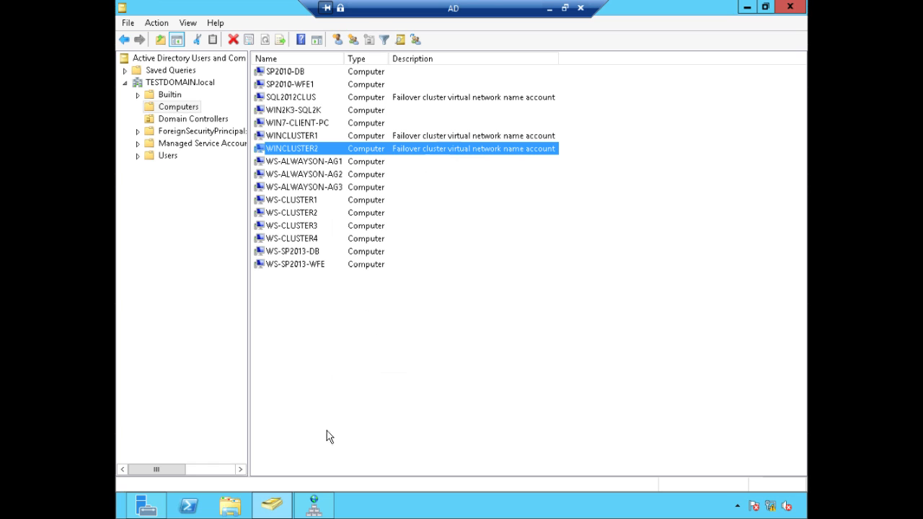
Switch to DNS Manager and refresh the TESTDOMAIN.local forward lookup zone to check for the WINCLUSTER2 host record.
click(316, 505)
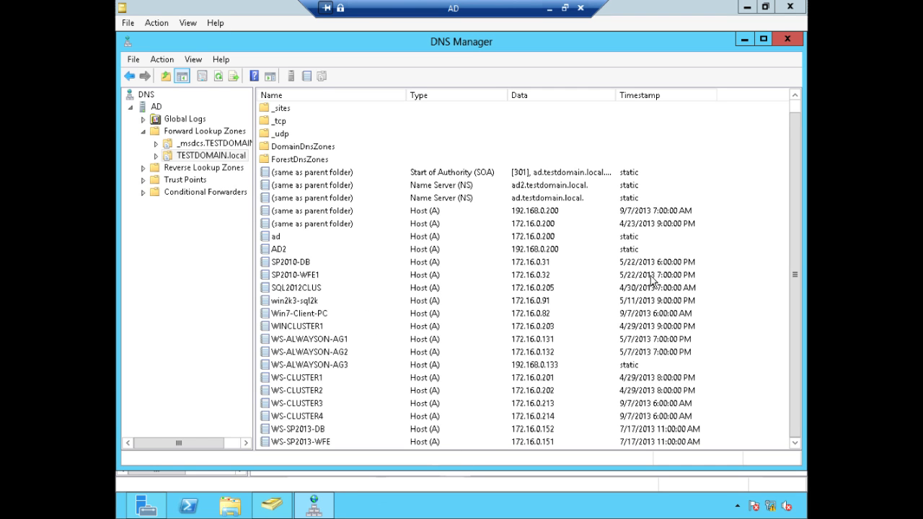
click(328, 329)
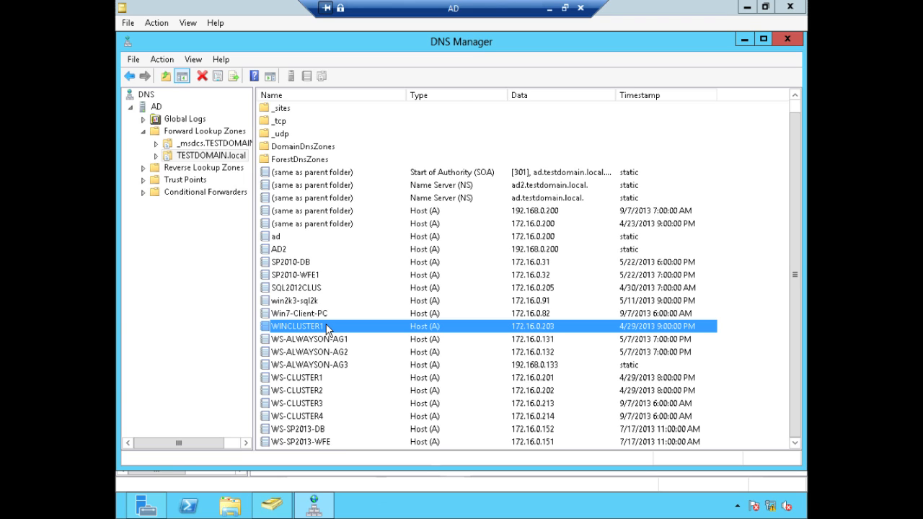
right_click(233, 160)
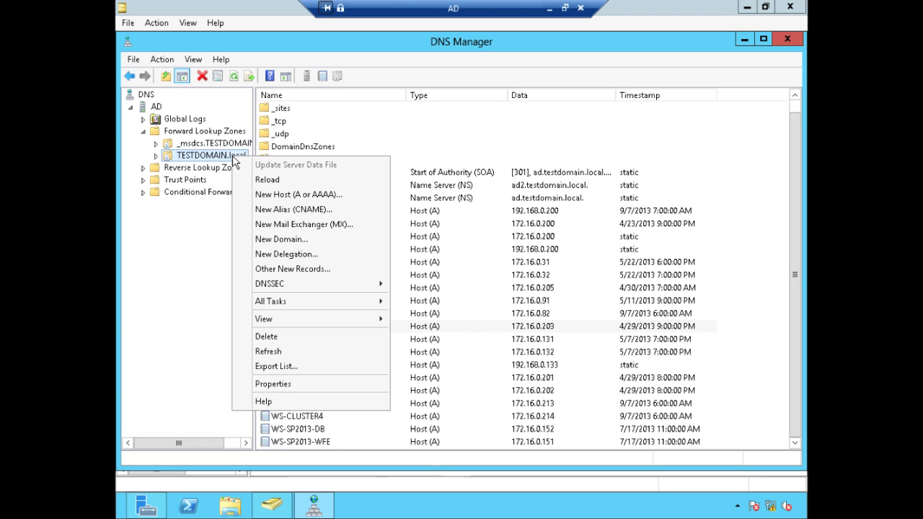
click(270, 352)
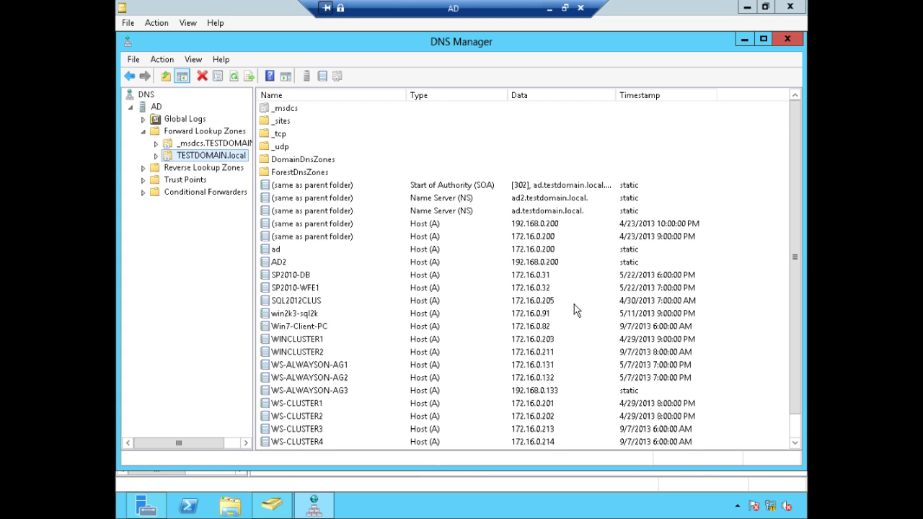
Inspect the WINCLUSTER2 host record's IP address in DNS Manager and switch back to the WS-CLUSTER3 remote session.
click(320, 354)
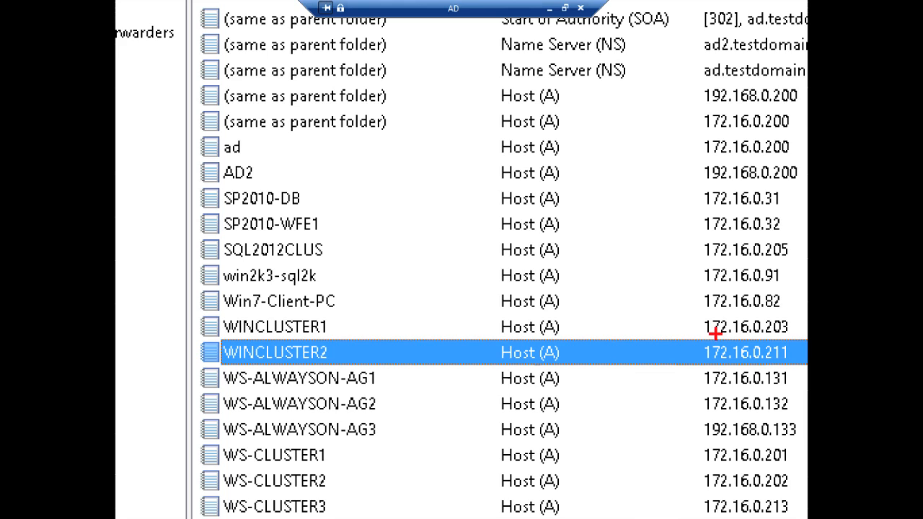
mouse_move(687, 339)
mouse_down()
mouse_move(692, 357)
mouse_move(791, 367)
mouse_up()
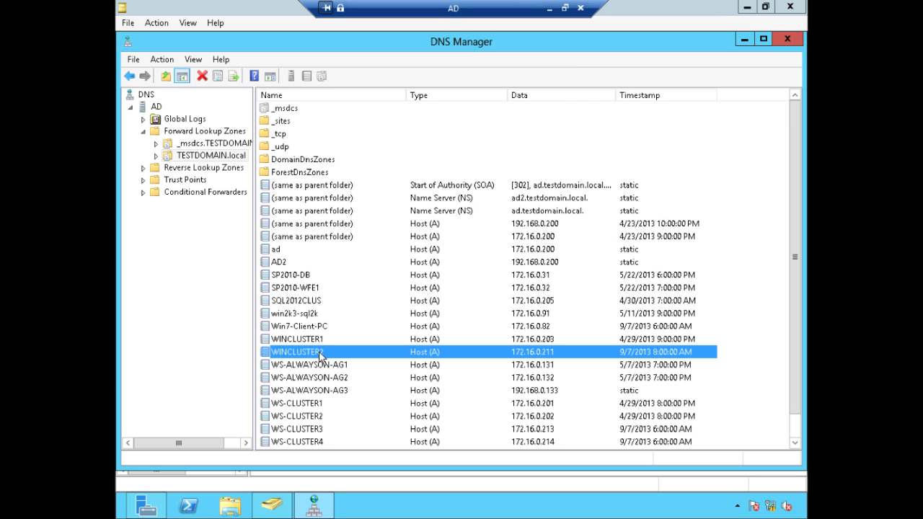
click(549, 9)
click(298, 505)
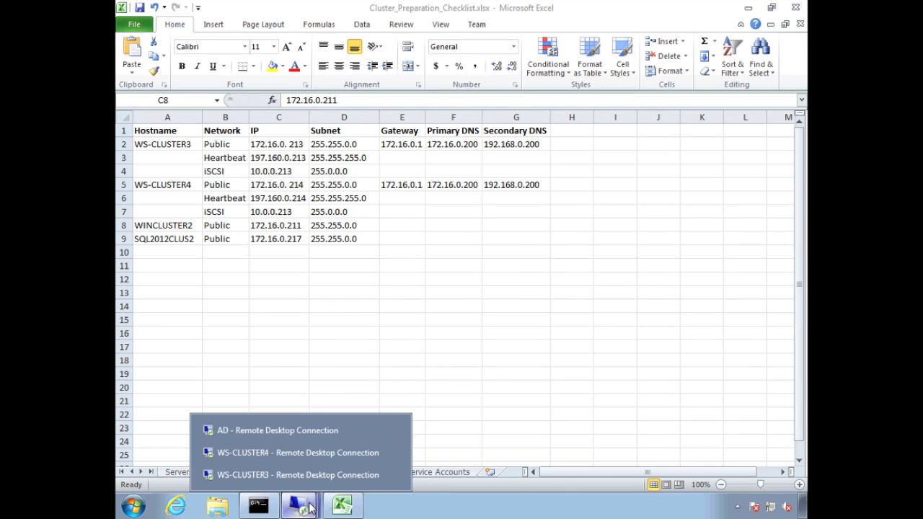
click(303, 476)
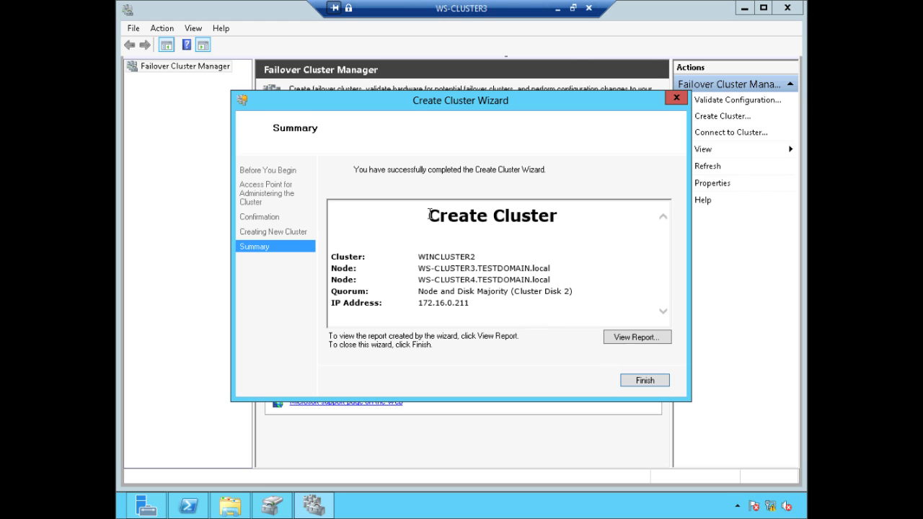
Review the cluster creation summary and its full report, and finish the Create Cluster Wizard.
triple_click(498, 215)
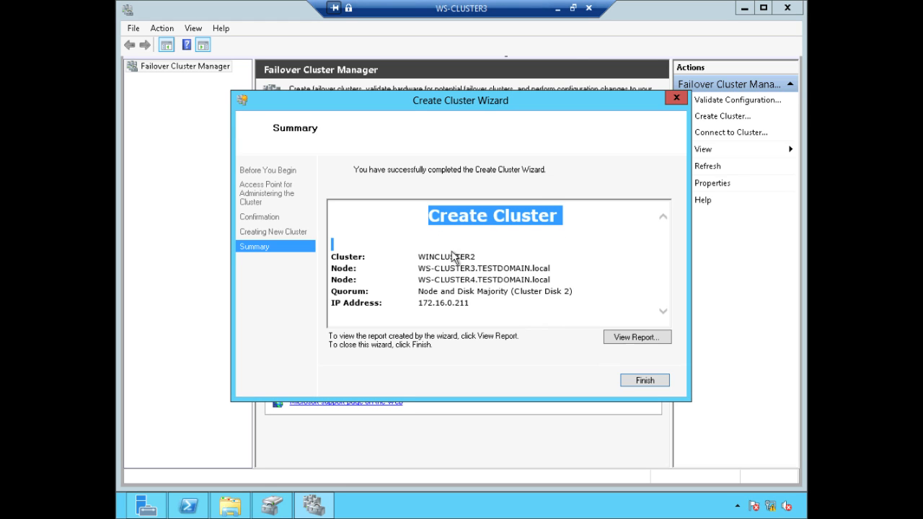
click(452, 252)
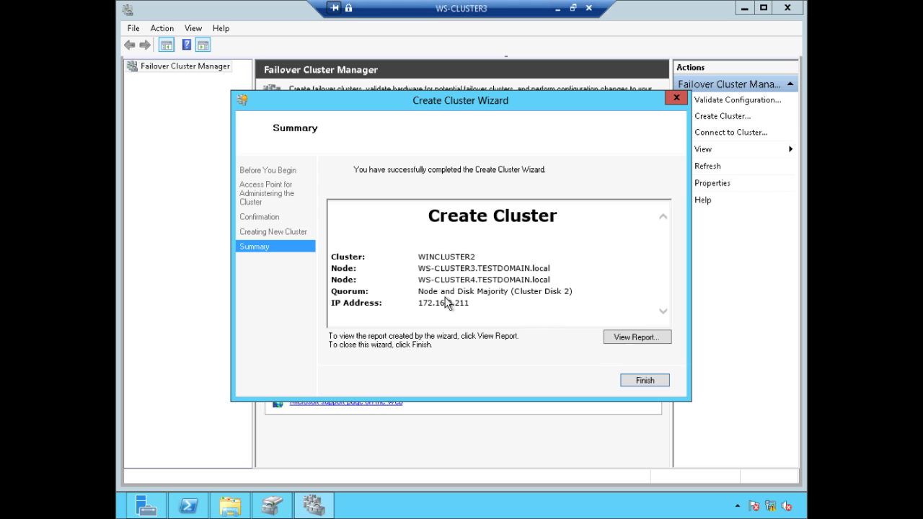
click(632, 339)
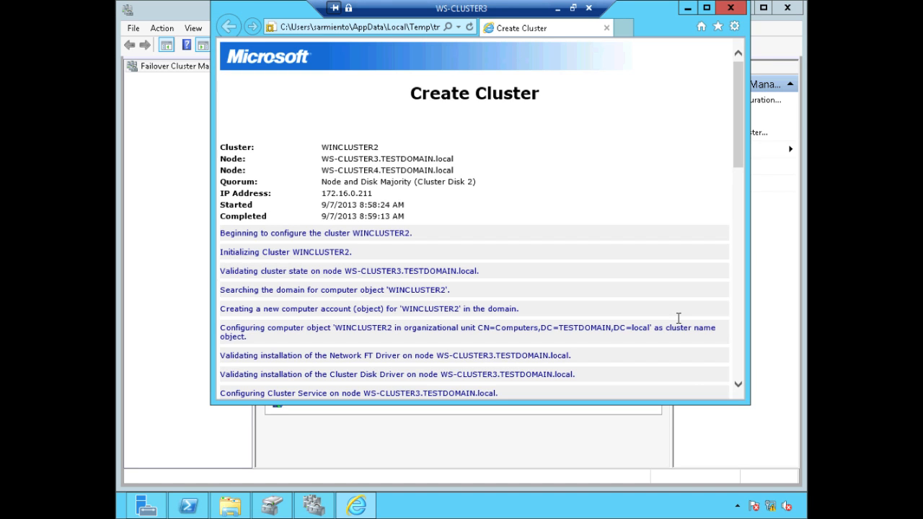
click(707, 8)
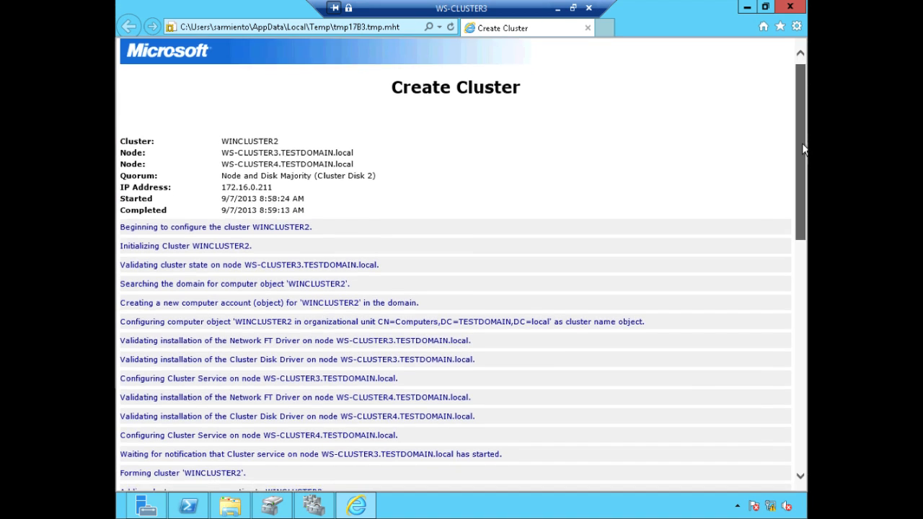
drag(802, 143, 797, 120)
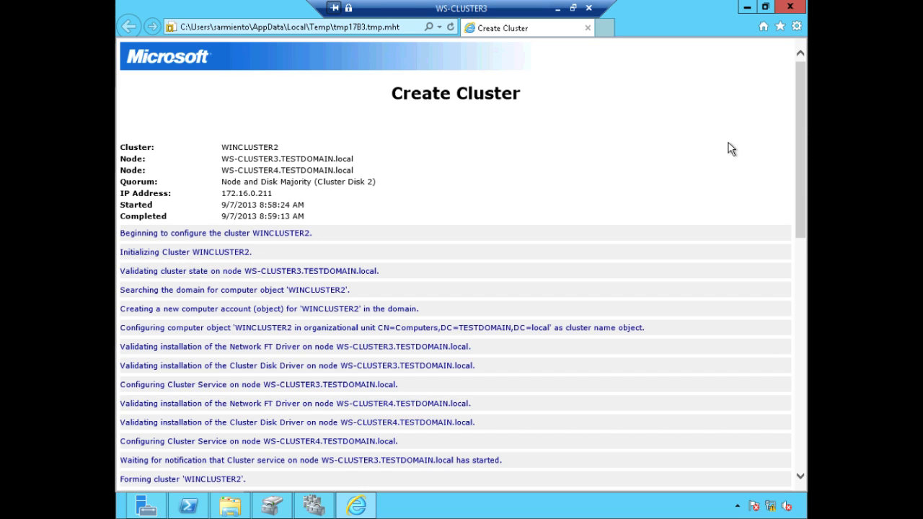
click(790, 7)
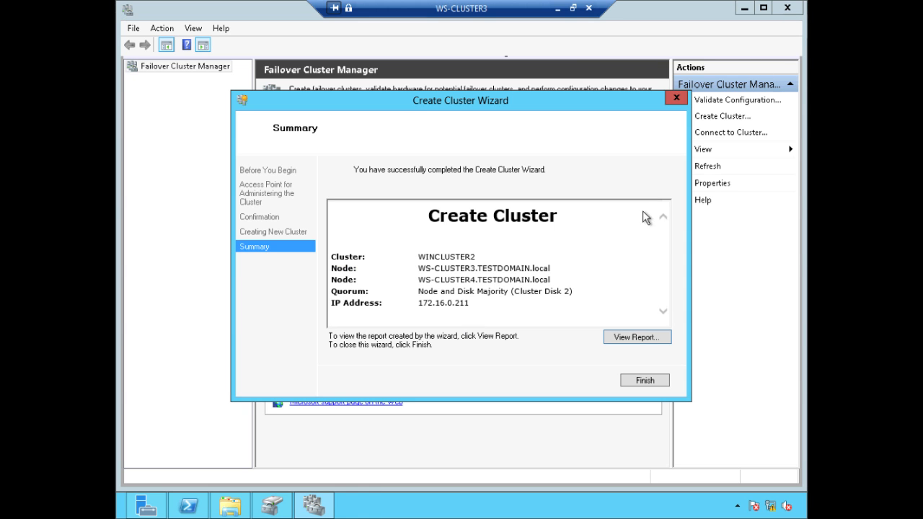
click(648, 379)
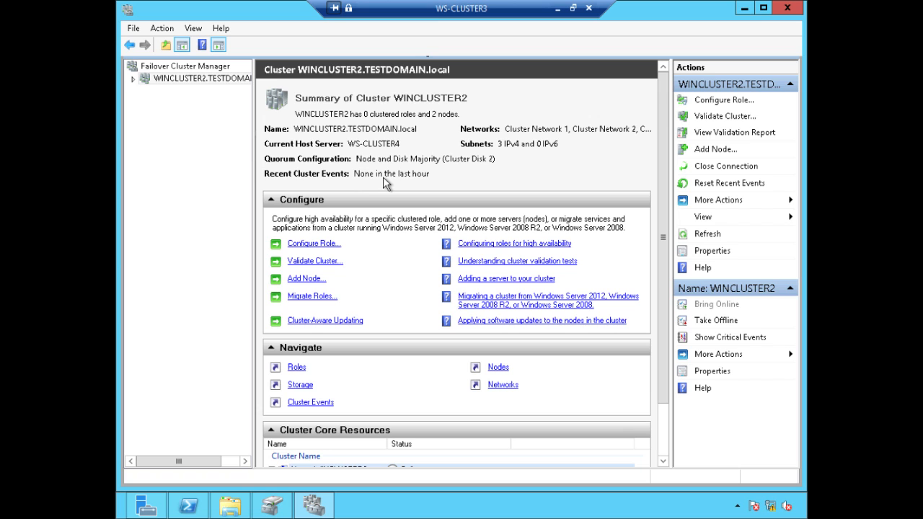
Examine the quorum configuration in the WINCLUSTER2 cluster summary.
key(ctrl+1)
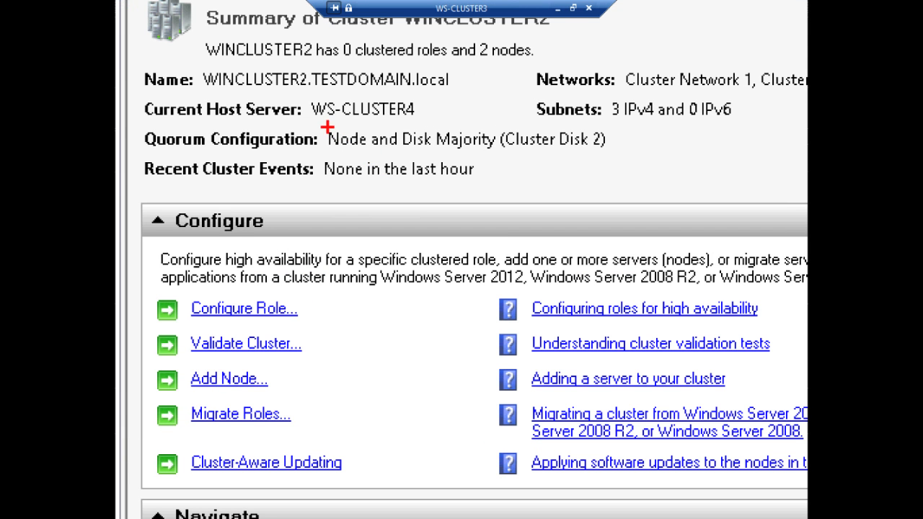
drag(328, 124, 633, 160)
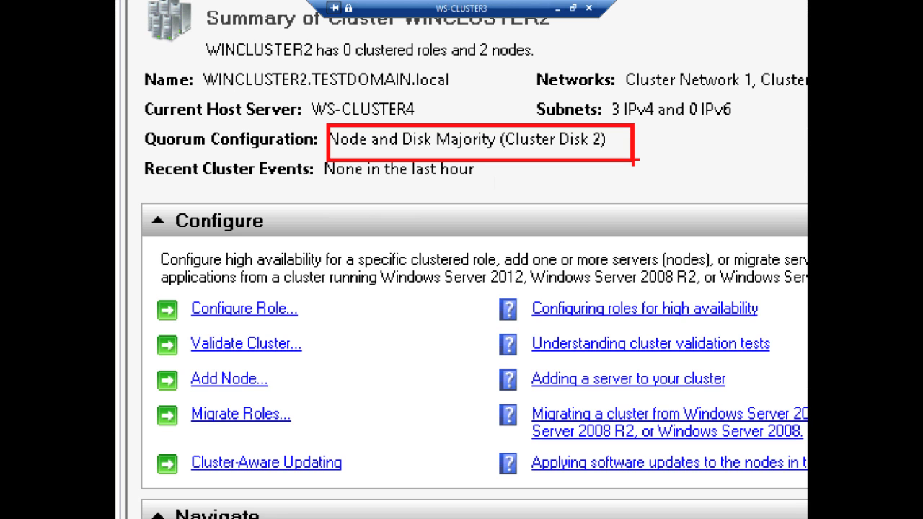
key(Escape)
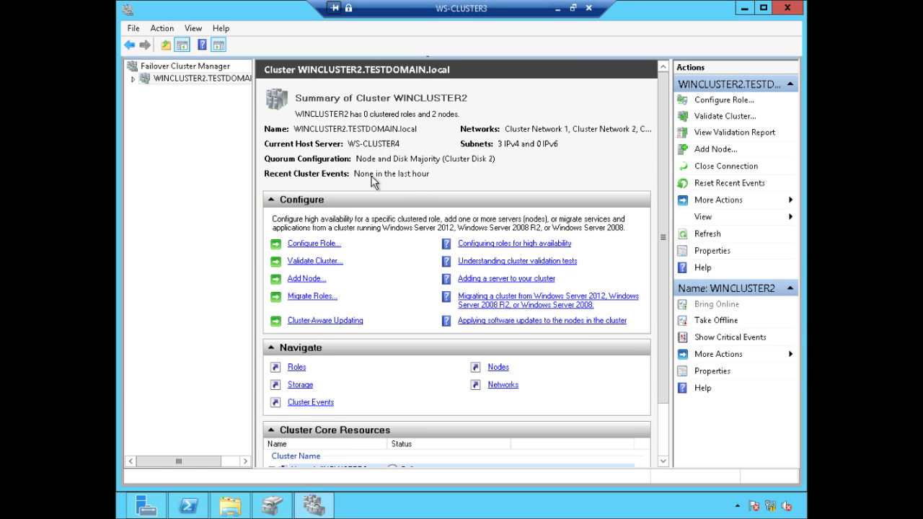
Expand the cluster name and Cluster Disk 2 under Cluster Core Resources and inspect their IP address, status and volume details.
drag(662, 355, 673, 453)
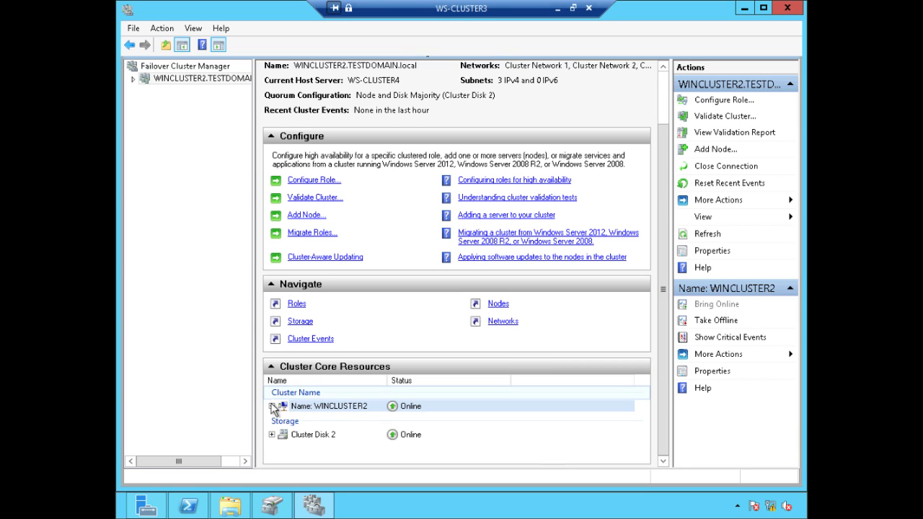
click(272, 407)
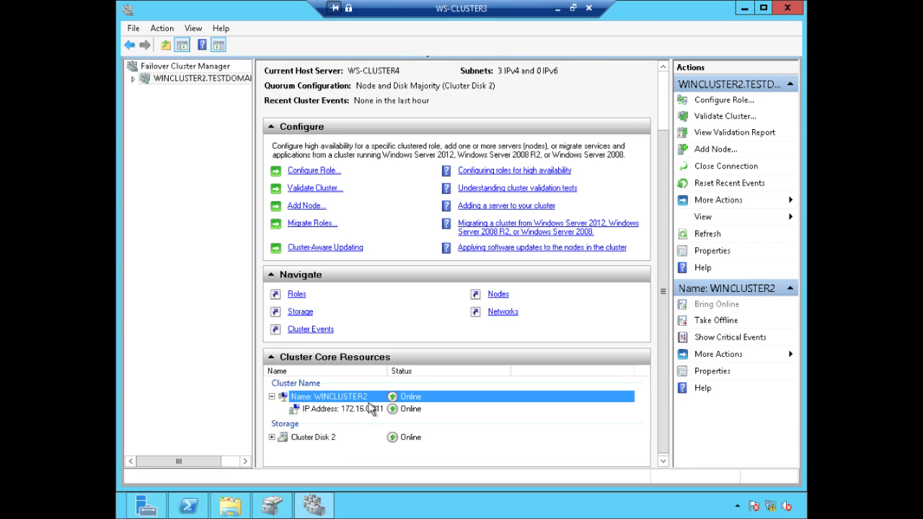
drag(388, 371, 414, 371)
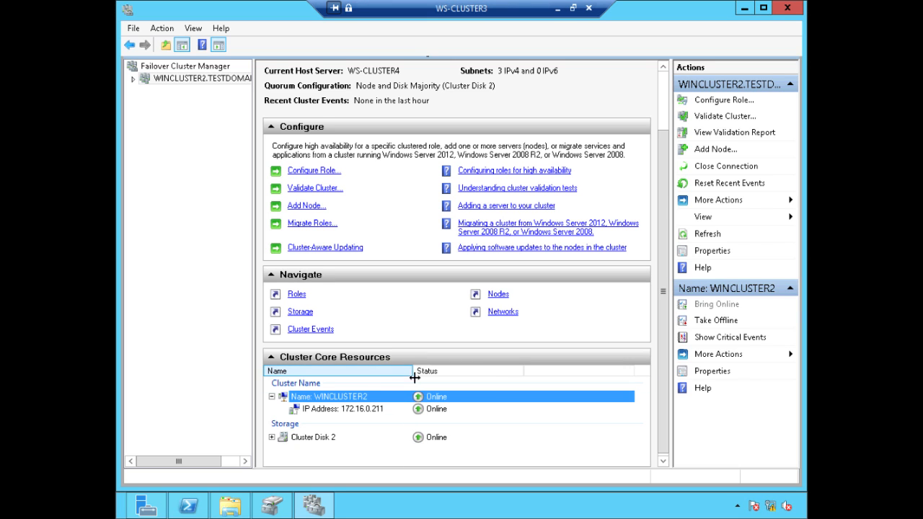
click(388, 409)
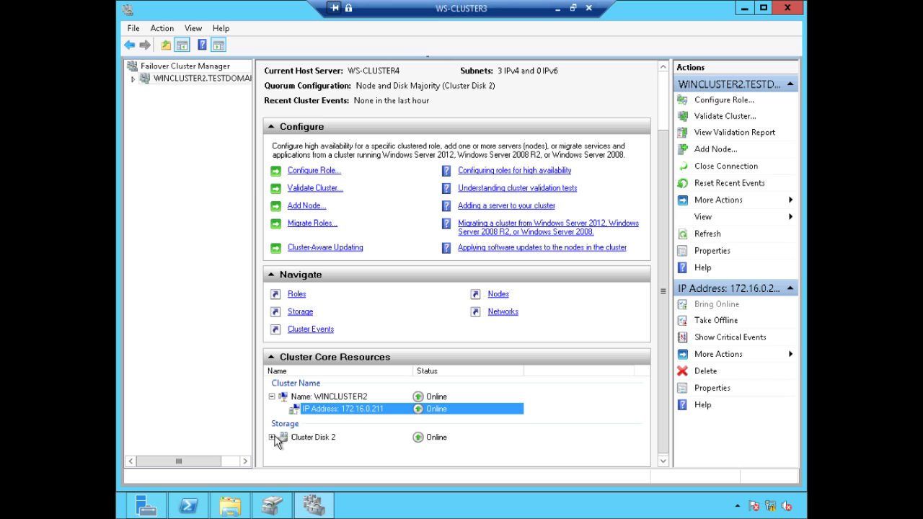
click(417, 436)
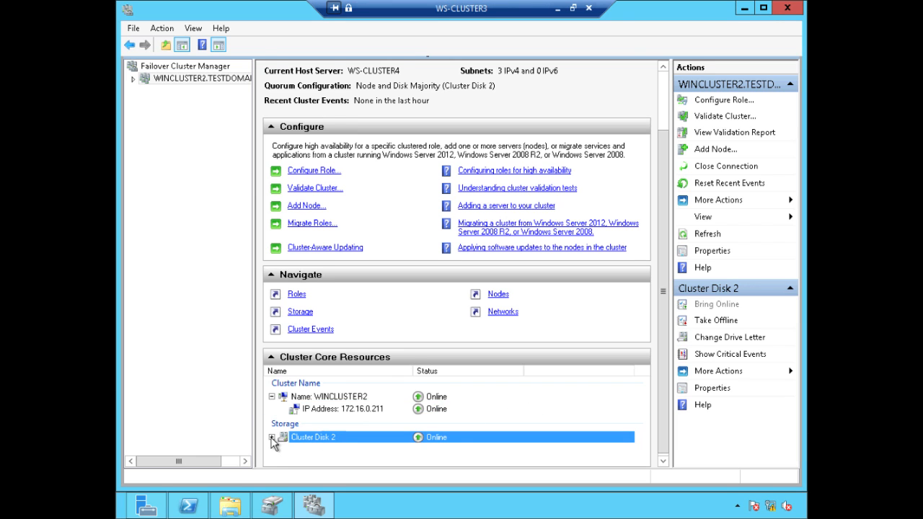
click(271, 438)
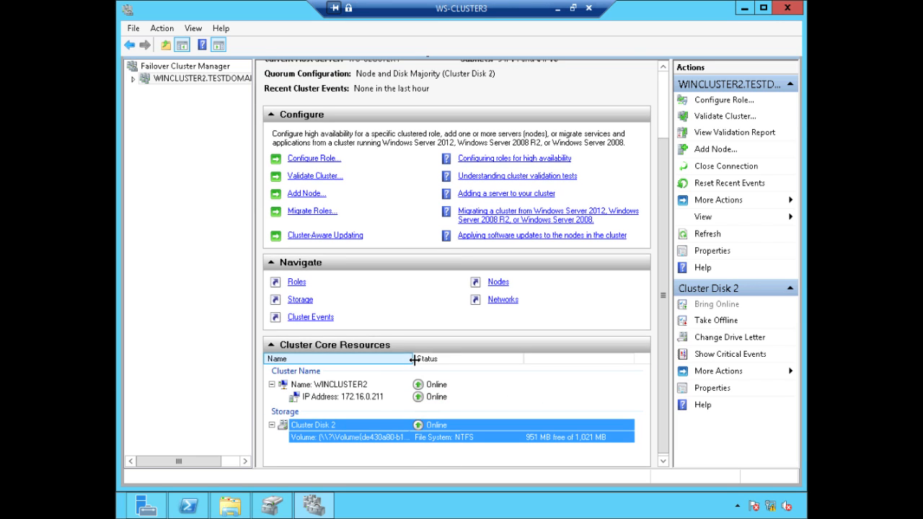
drag(414, 359, 448, 359)
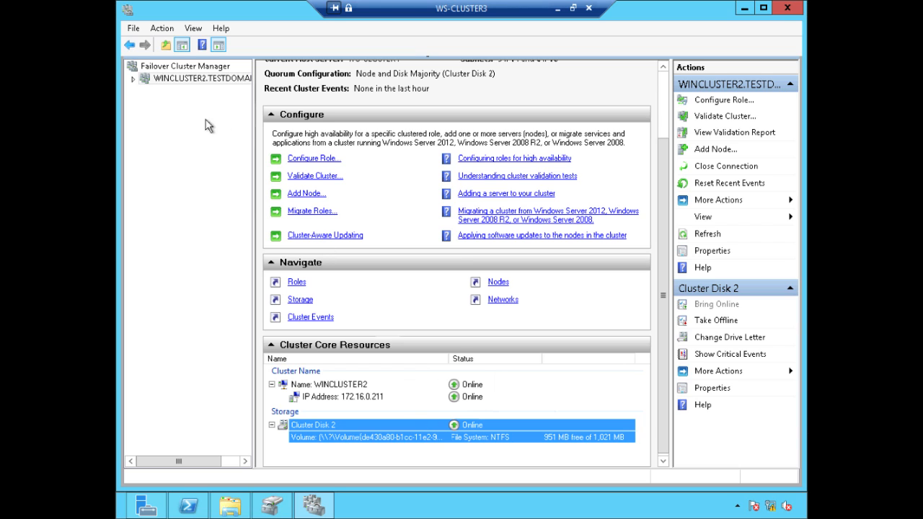
Open the WINCLUSTER2 cluster's disk list and compare the assignment, capacity and volumes of Cluster Disk 1 and Cluster Disk 2.
click(135, 79)
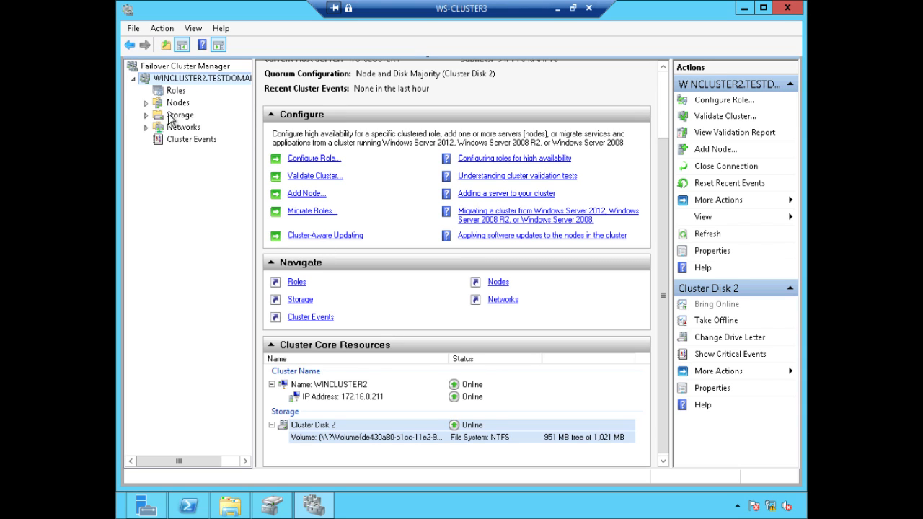
click(147, 116)
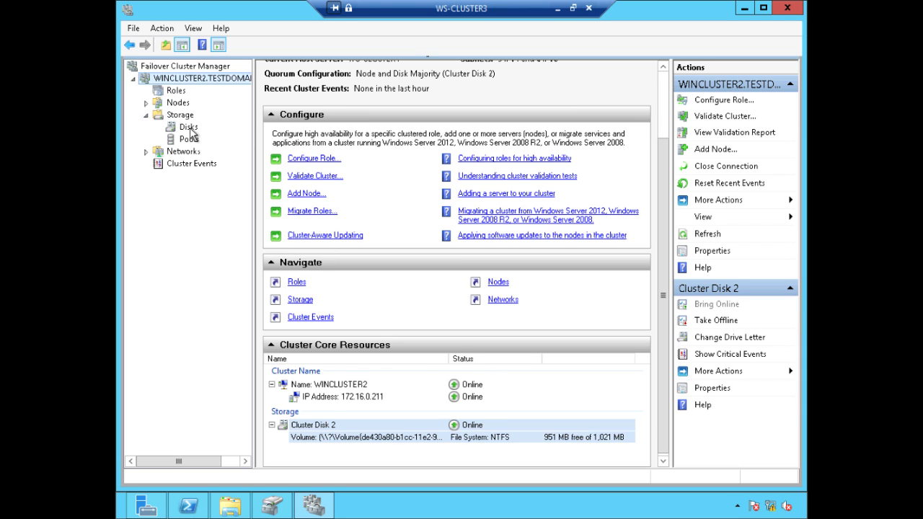
click(192, 131)
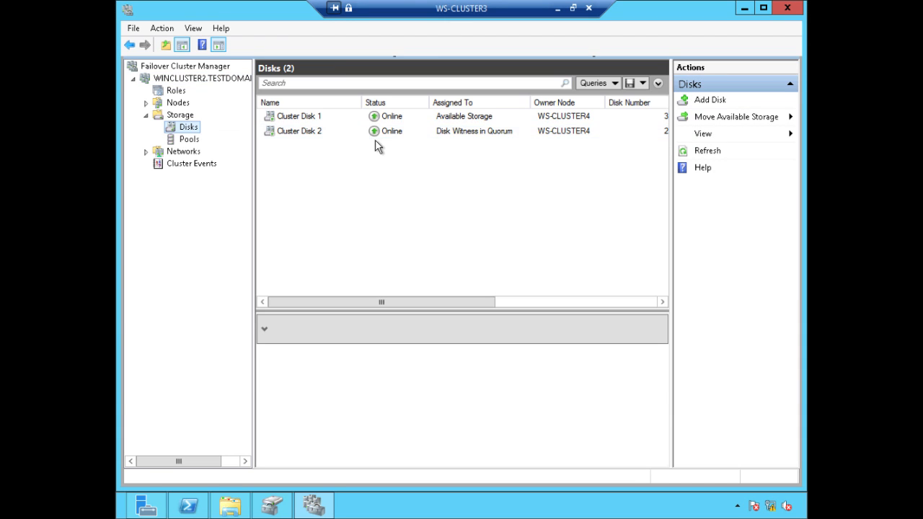
click(312, 125)
click(312, 132)
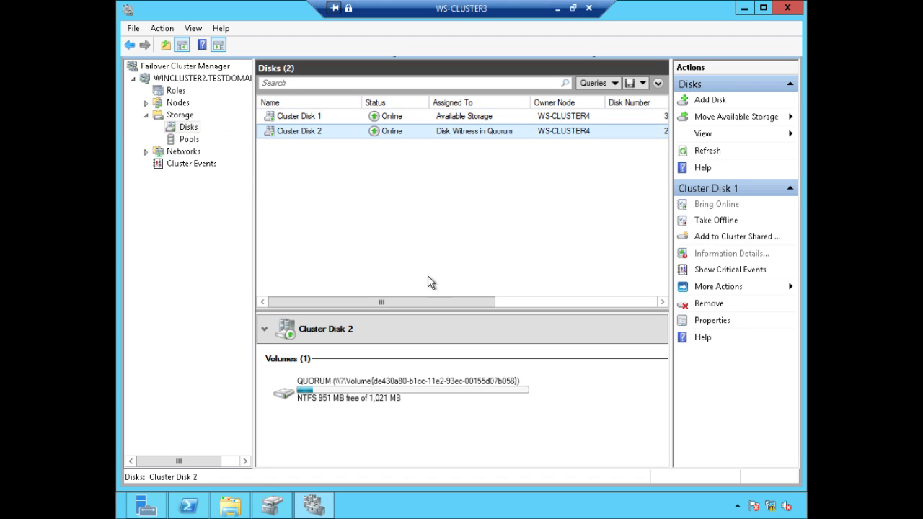
drag(425, 303, 567, 303)
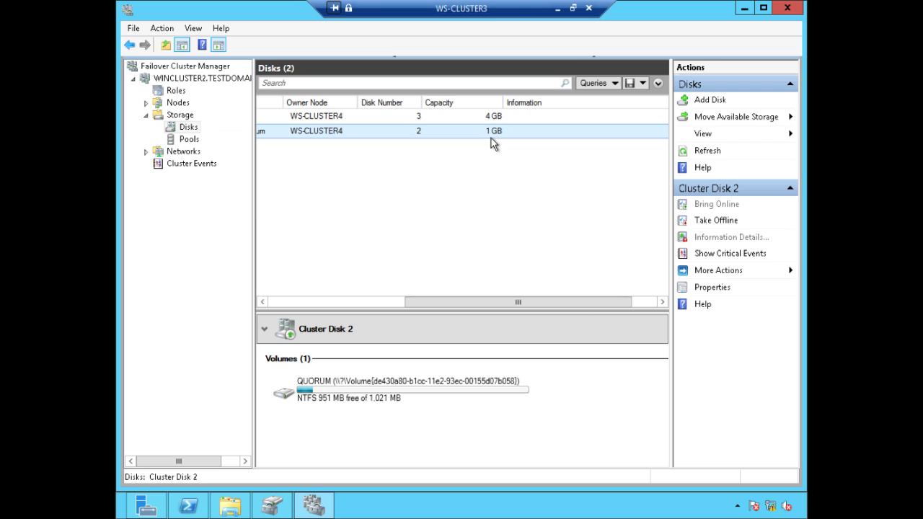
click(488, 118)
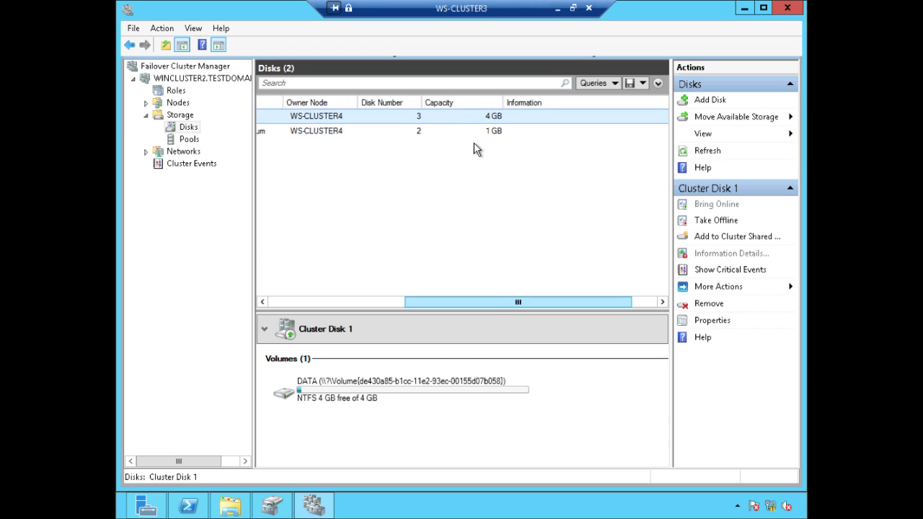
click(471, 131)
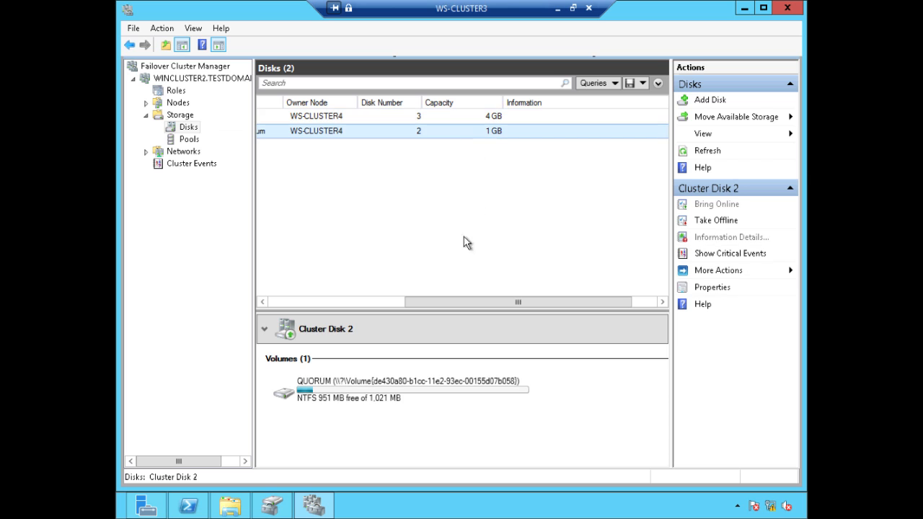
drag(446, 303, 268, 302)
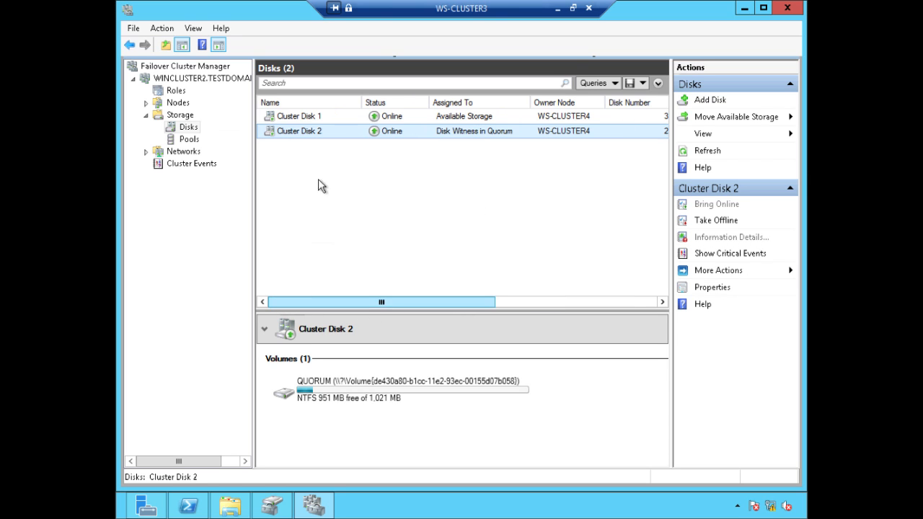
Rename Cluster Disk 2 as QUORUM in its properties and apply the change.
right_click(308, 137)
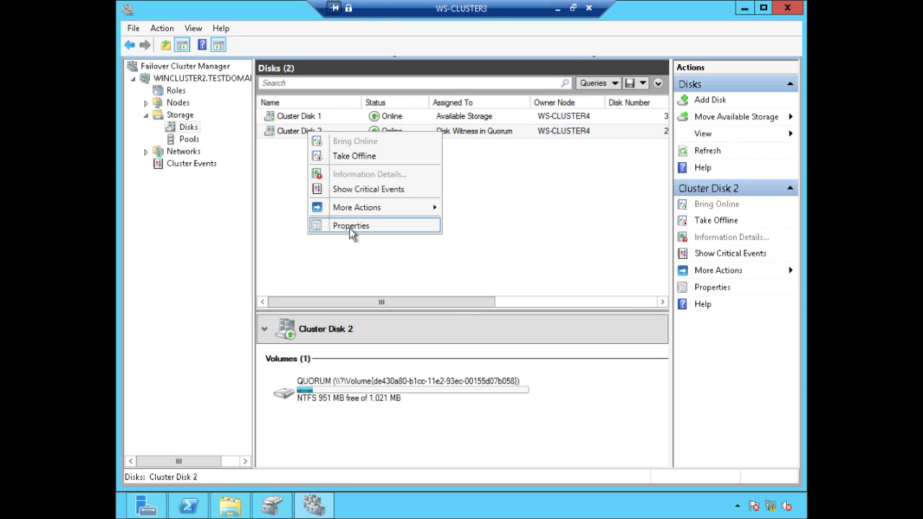
click(349, 226)
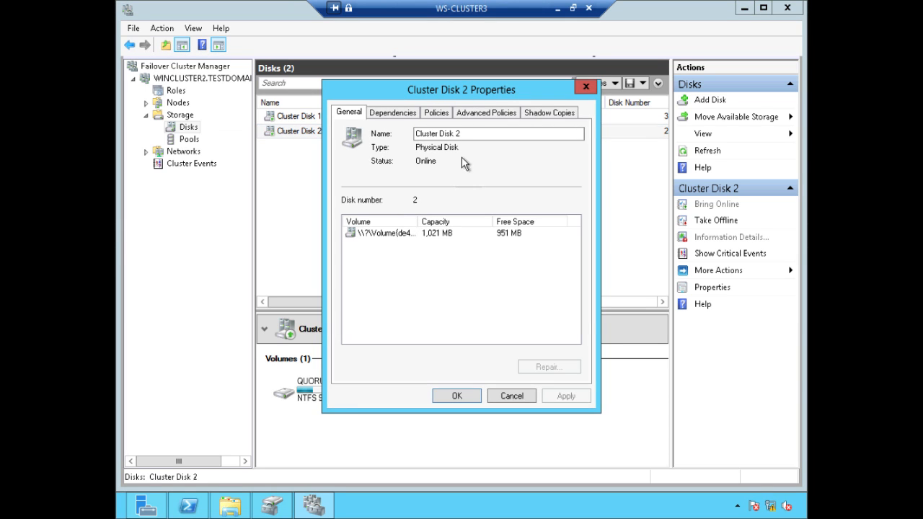
drag(471, 134, 355, 135)
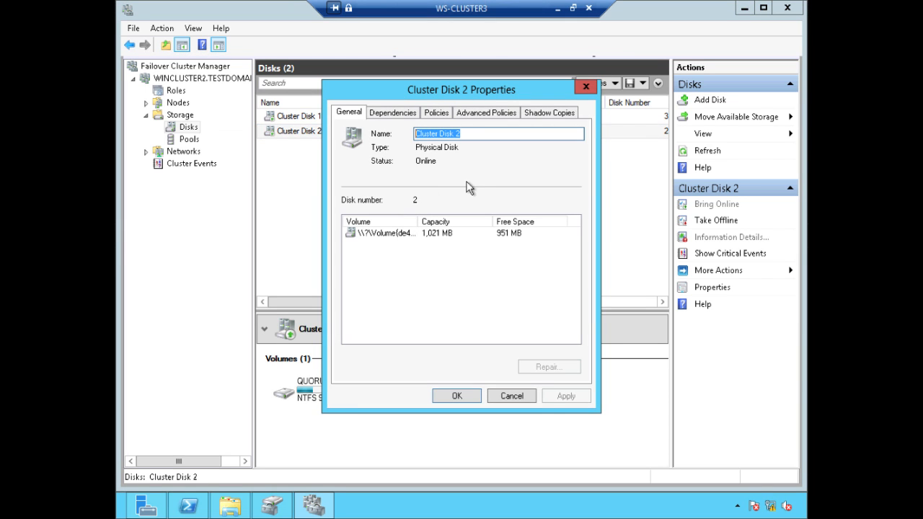
text(QU)
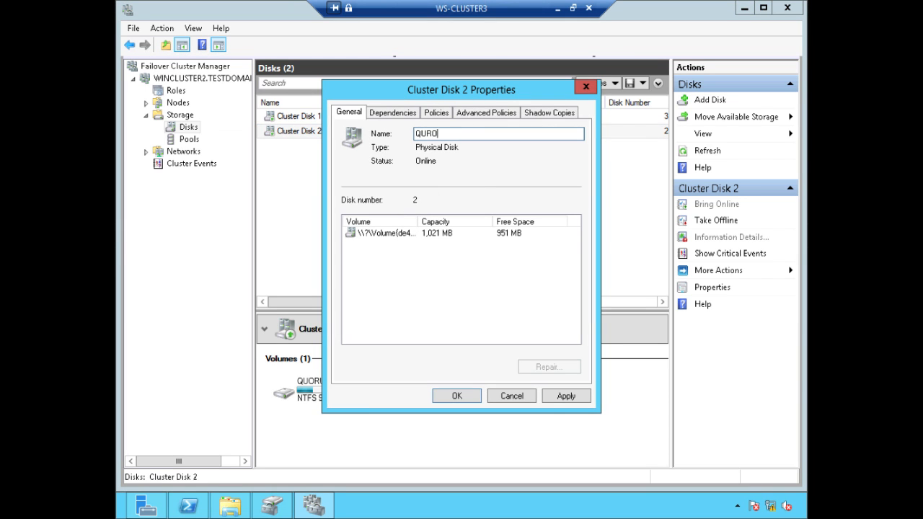
text(ORUM)
click(567, 396)
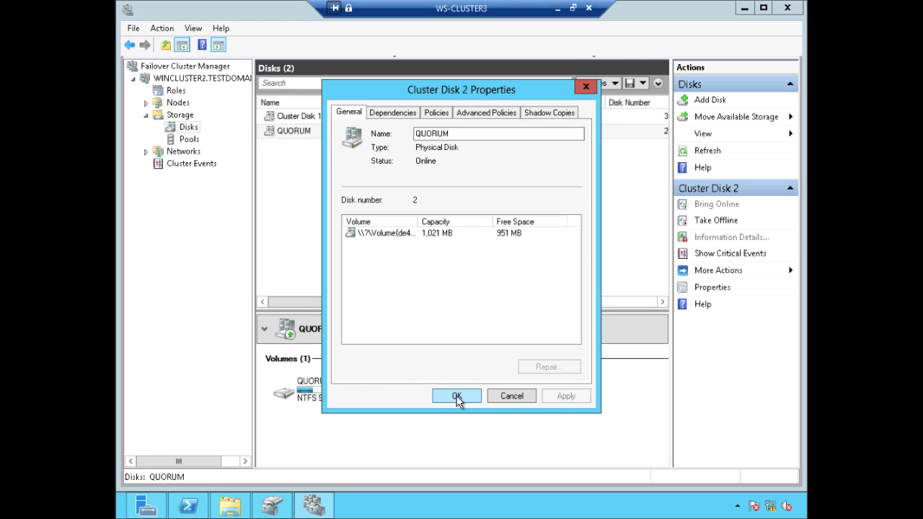
click(462, 395)
Rename Cluster Disk 1 as SQL in its properties.
click(318, 119)
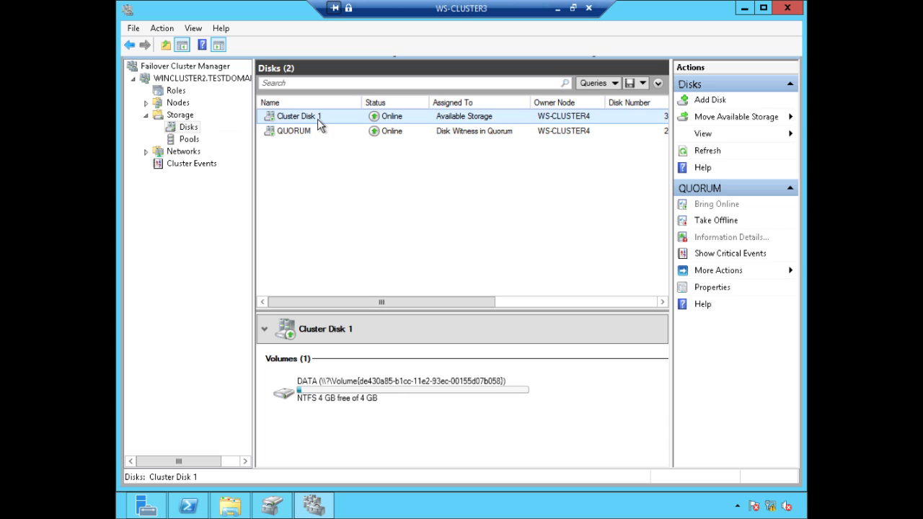
right_click(319, 122)
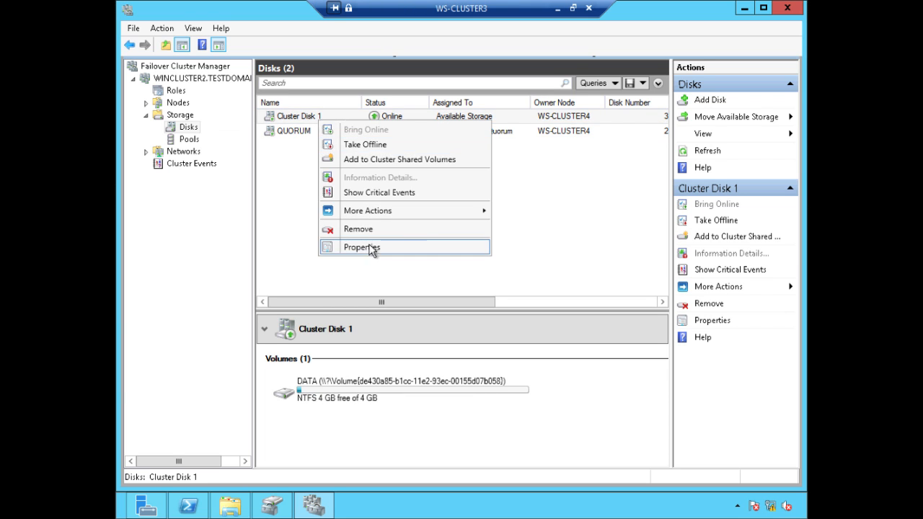
click(365, 247)
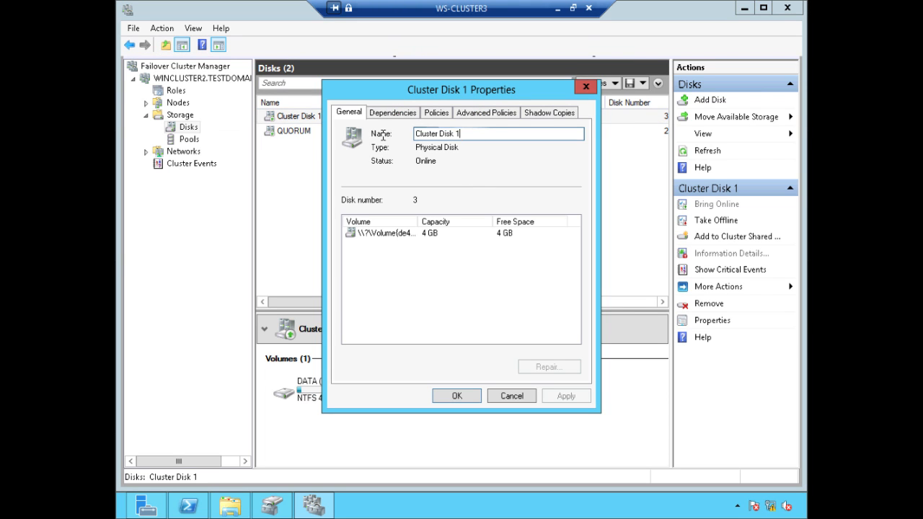
drag(505, 133, 411, 133)
text(SQL)
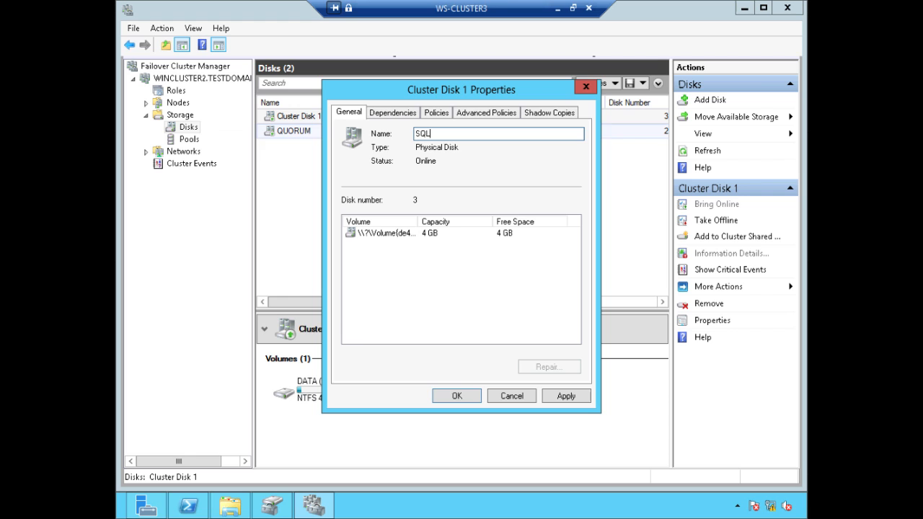
click(459, 396)
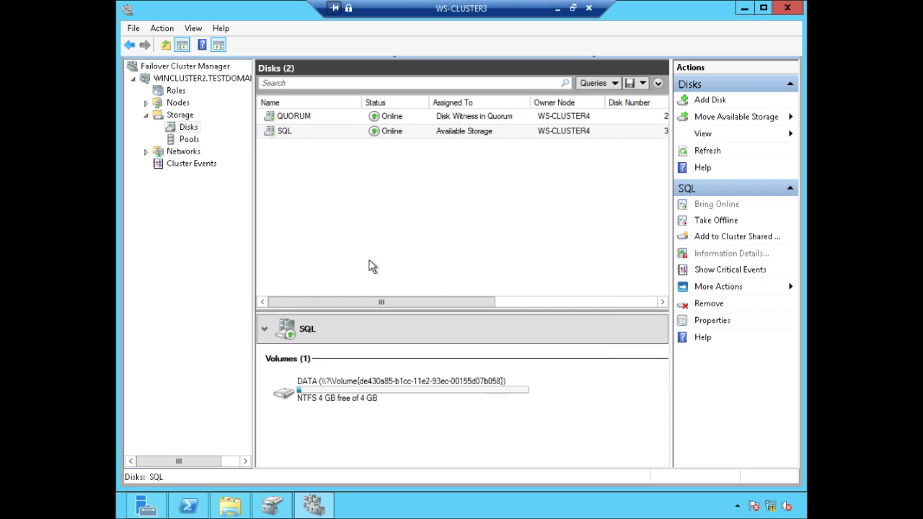
Expand the cluster's networks and inspect the subnets, cluster use and connections of Cluster Networks 1, 2 and 3.
click(146, 152)
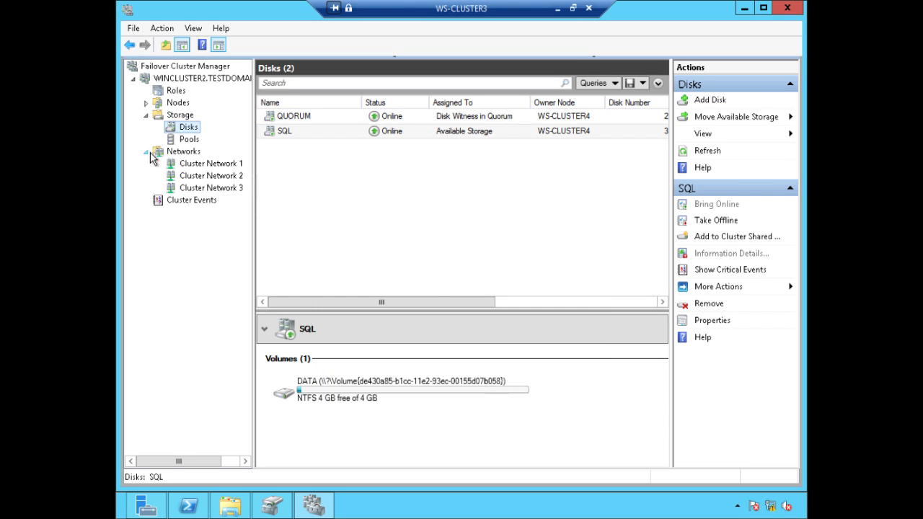
click(215, 164)
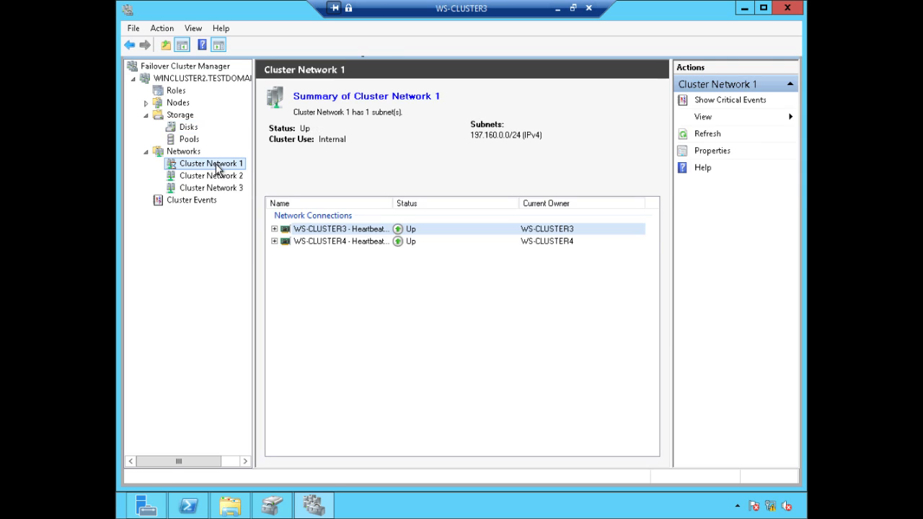
click(214, 176)
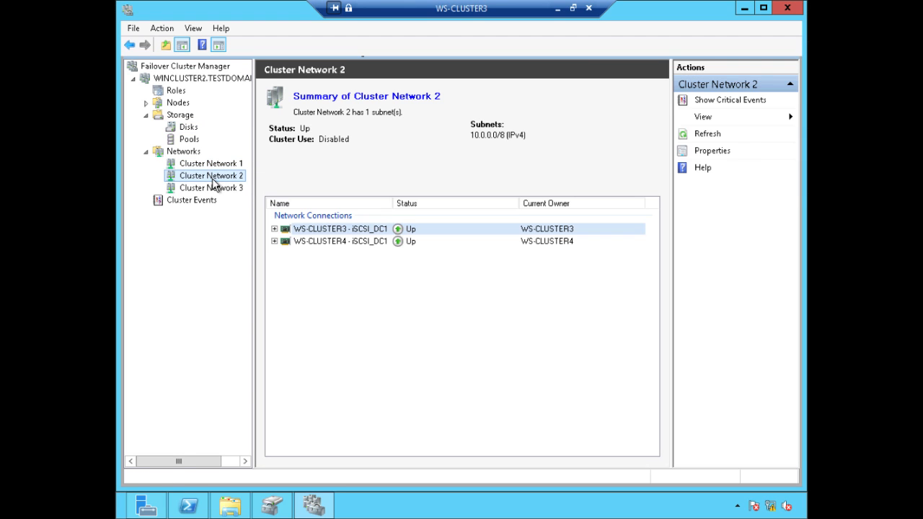
drag(392, 202, 435, 202)
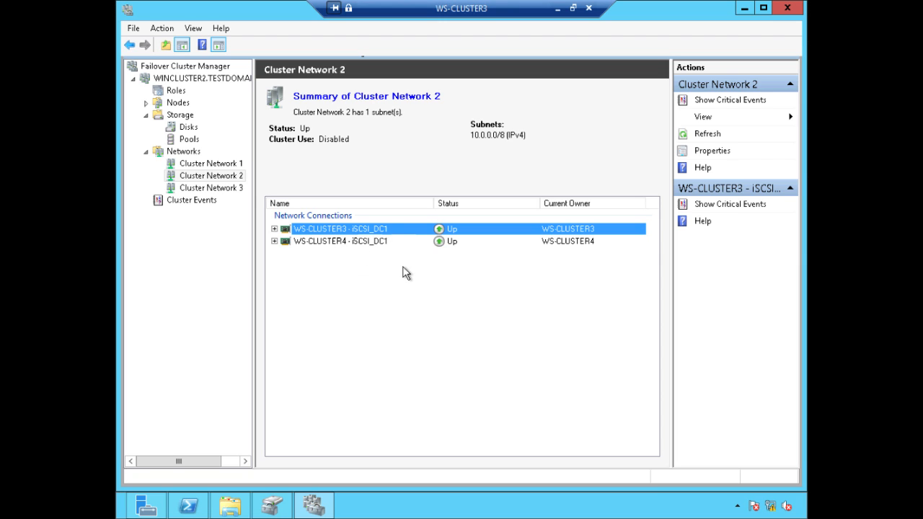
click(233, 187)
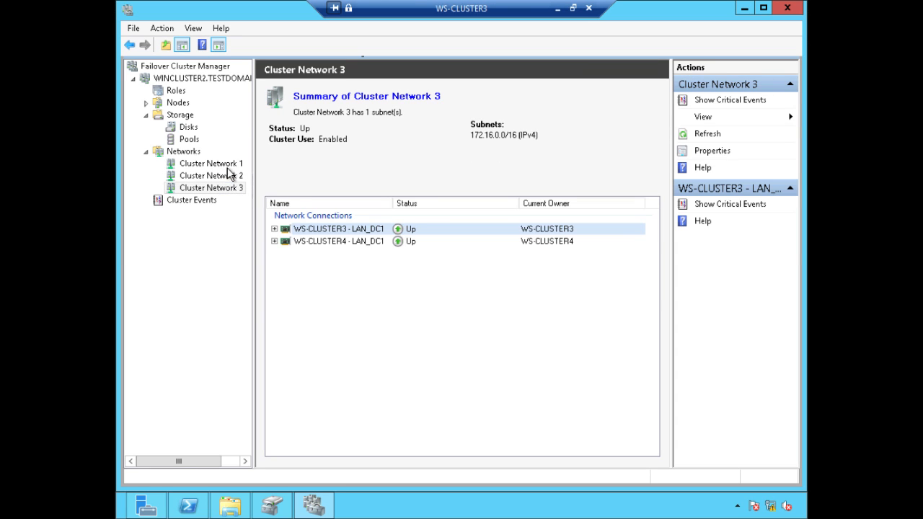
Rename Cluster Network 1 as Heartbeat in its properties and apply the change.
click(227, 165)
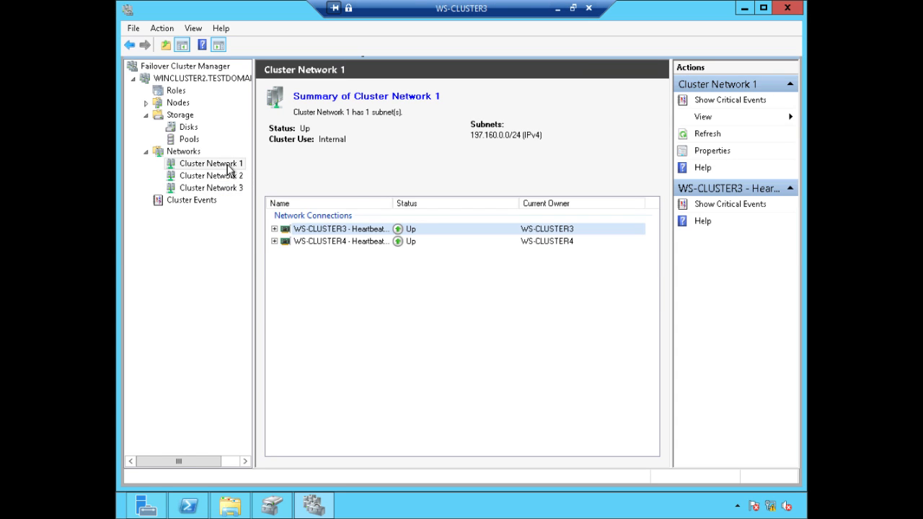
right_click(227, 165)
click(262, 228)
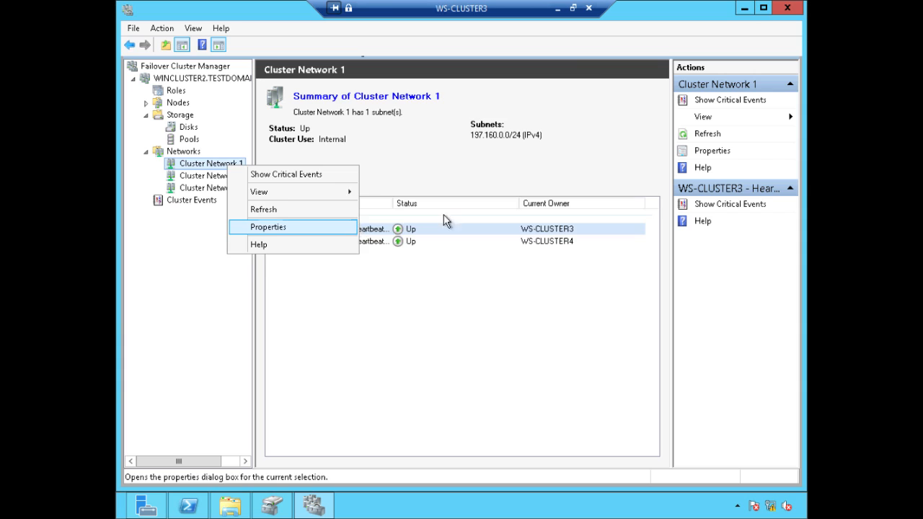
click(343, 180)
key(ctrl+a)
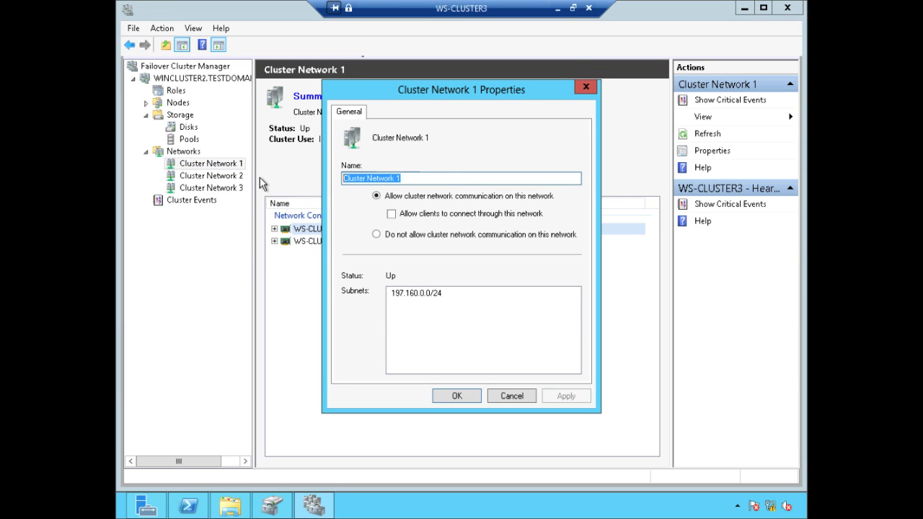
text(Heartbeat)
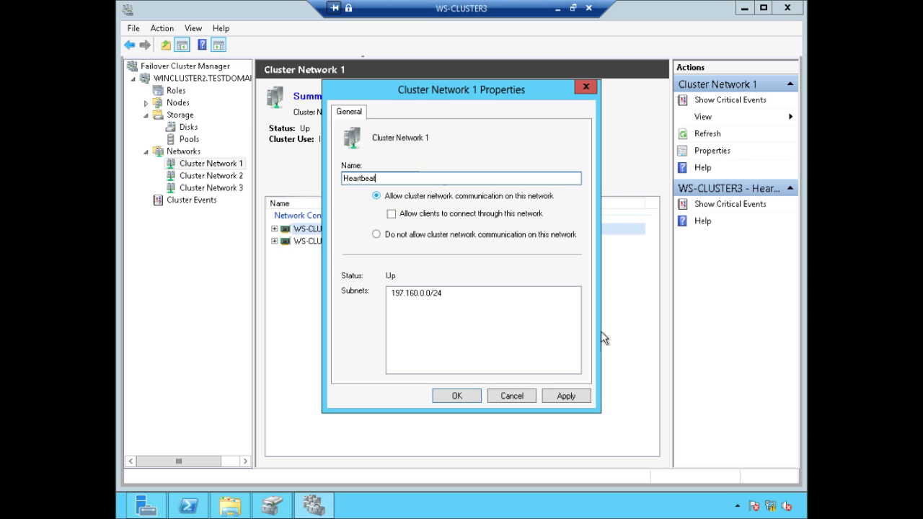
click(579, 397)
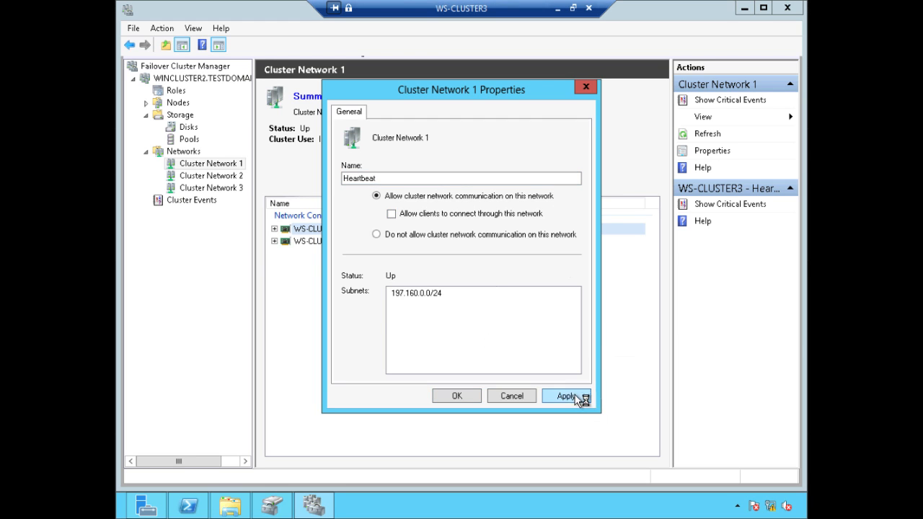
click(472, 396)
Rename Cluster Network 2 as iSCSI in its properties and apply the change.
click(217, 177)
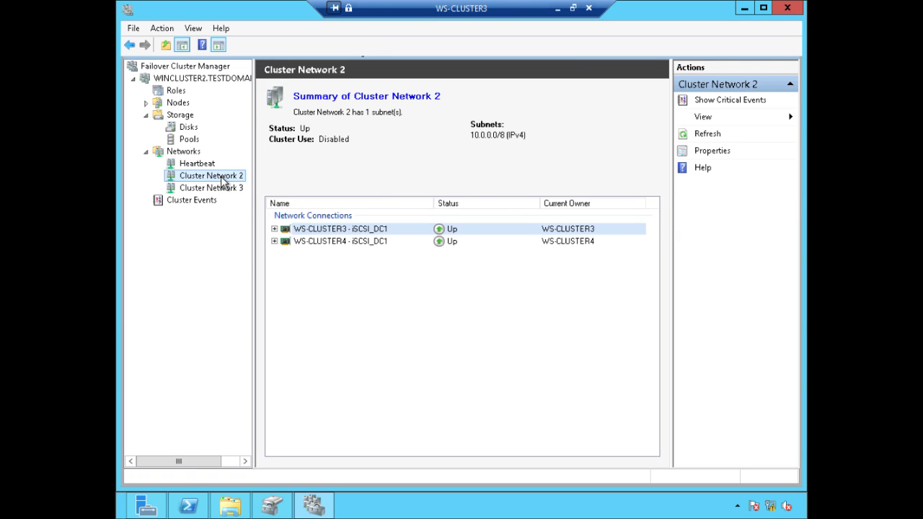
right_click(221, 177)
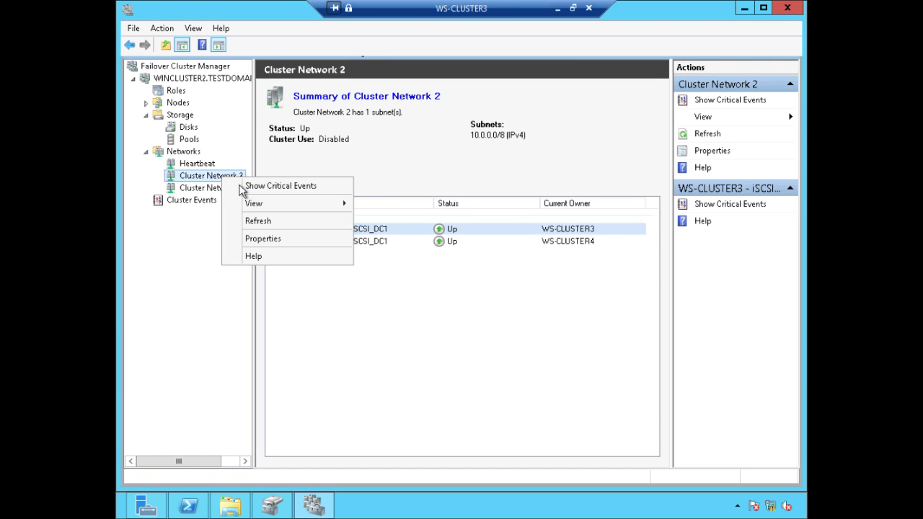
click(264, 239)
drag(469, 179, 206, 179)
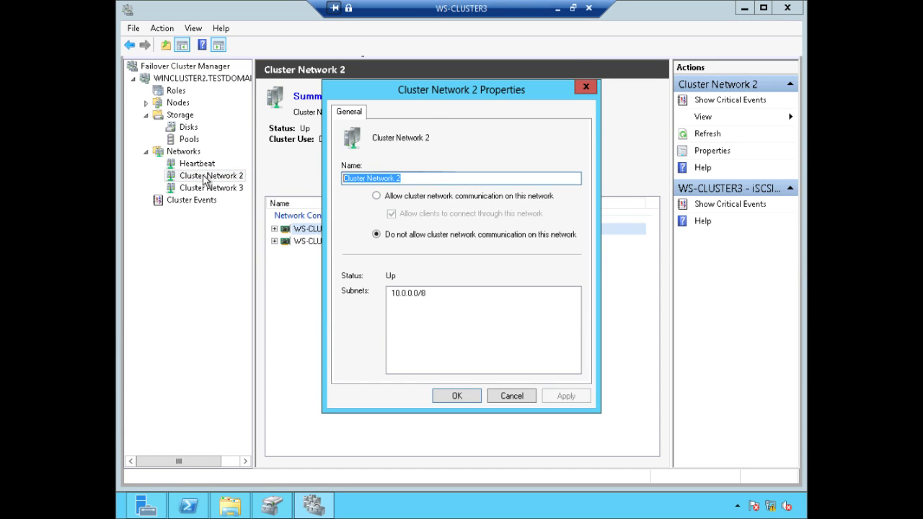
text(iSCSI)
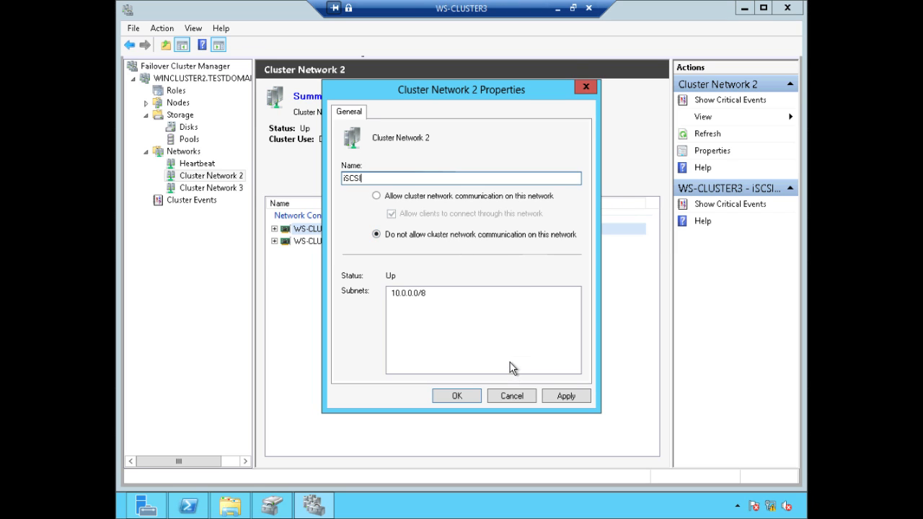
click(566, 396)
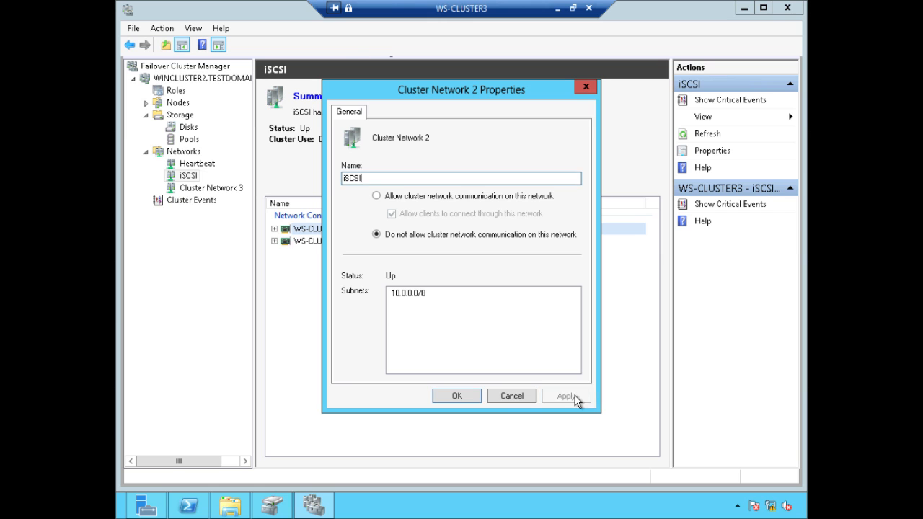
click(456, 396)
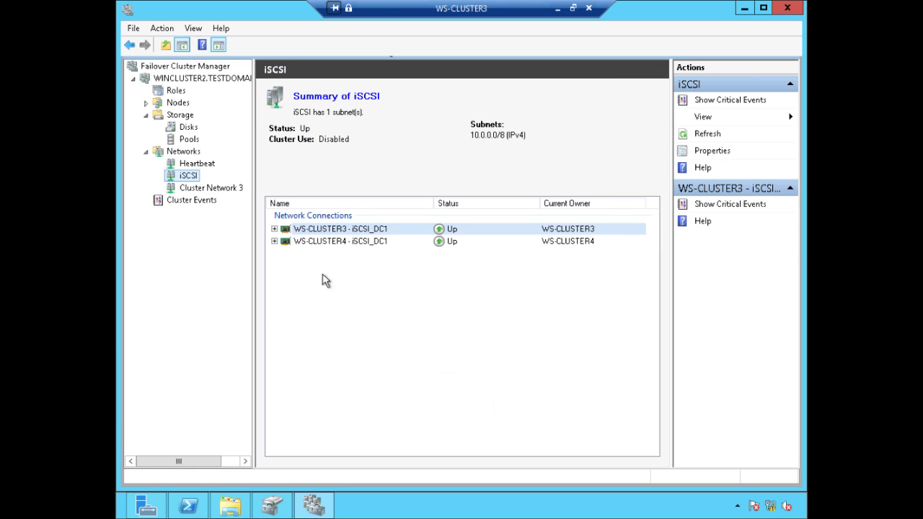
Rename Cluster Network 3 as LAN in its properties, keeping client connections allowed on this network.
click(220, 189)
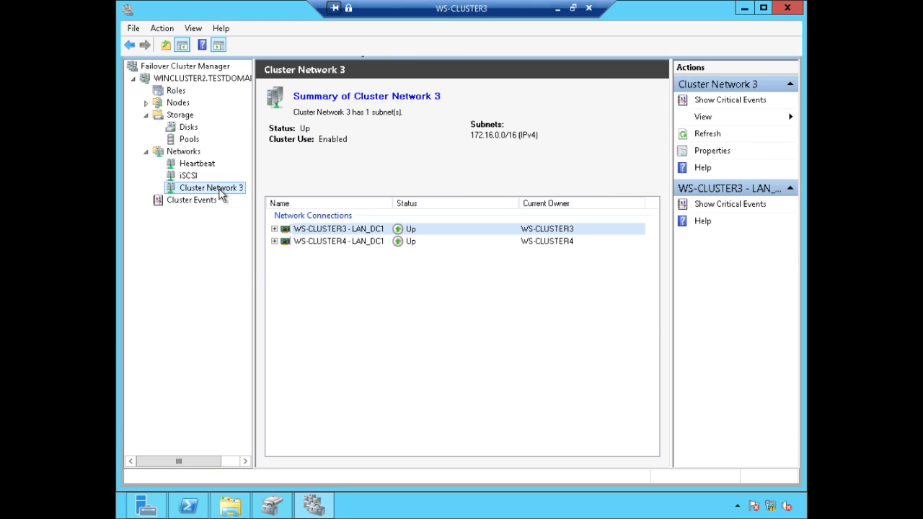
right_click(220, 189)
click(295, 251)
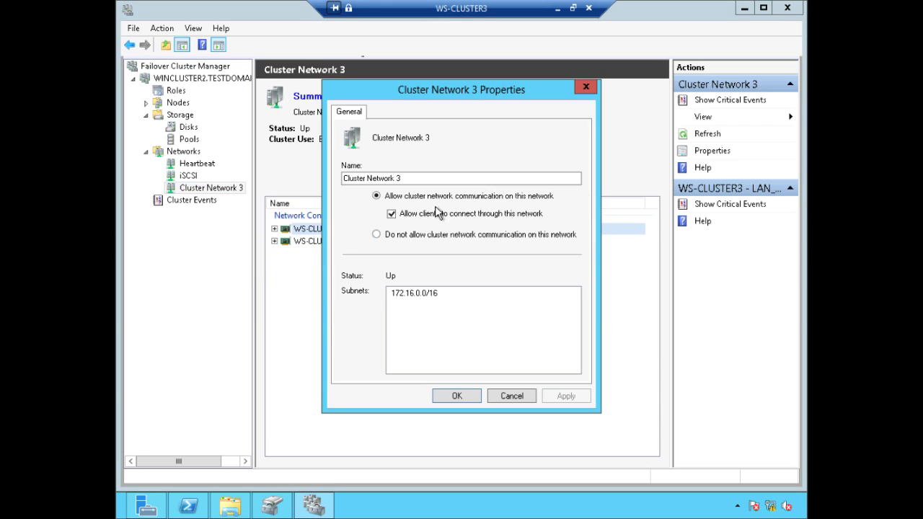
key(ctrl+a)
text(LAN)
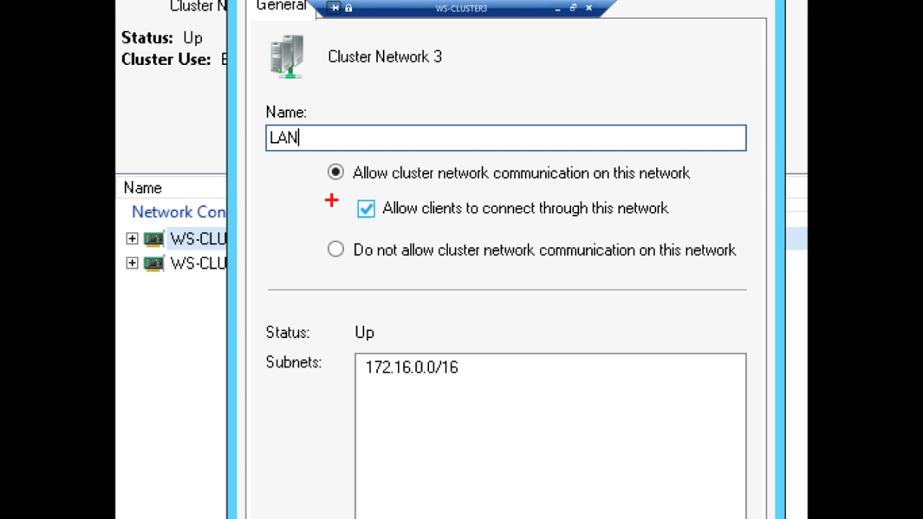
mouse_move(329, 190)
mouse_down()
mouse_move(439, 224)
mouse_move(688, 227)
mouse_up()
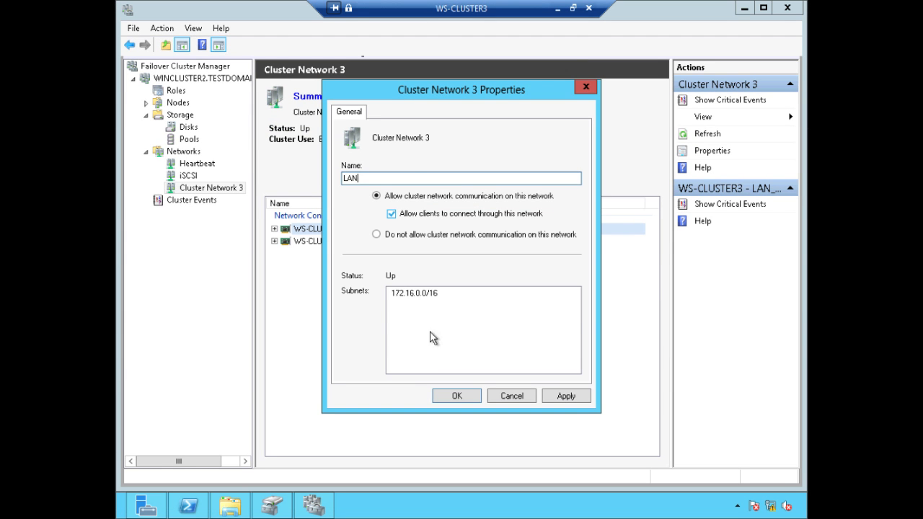
click(452, 396)
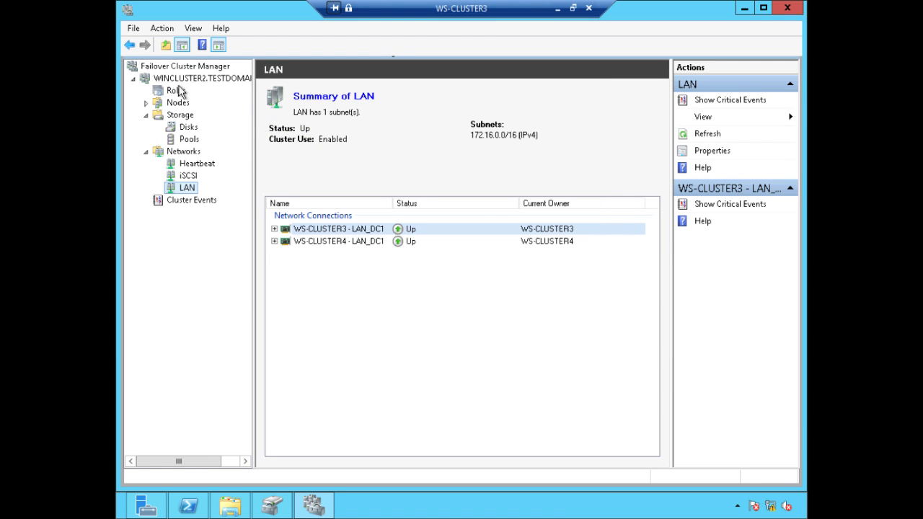
Review the WINCLUSTER2 cluster summary and open the Configure Cluster Quorum Wizard for the cluster.
click(186, 85)
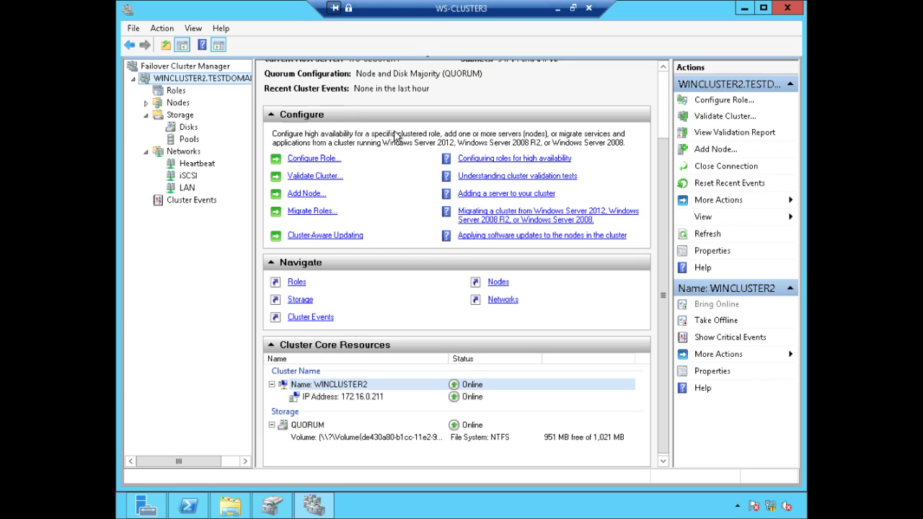
drag(665, 160, 660, 119)
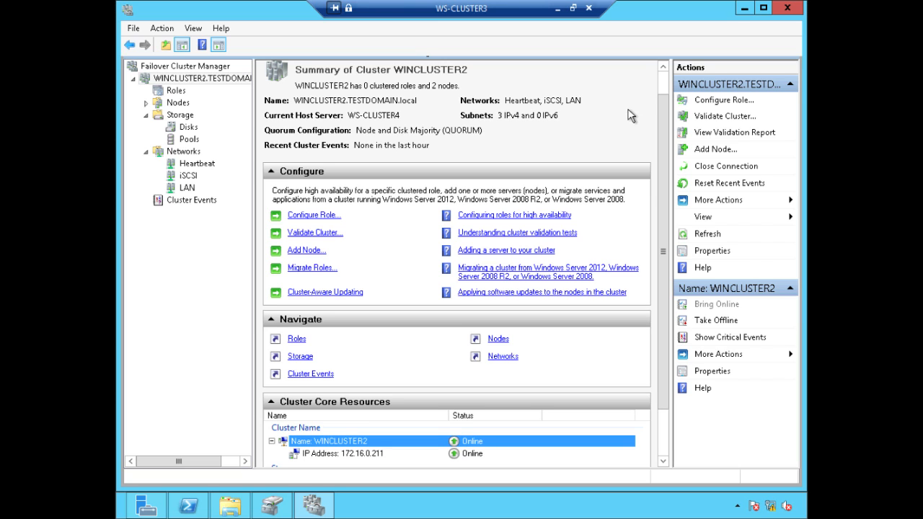
right_click(238, 81)
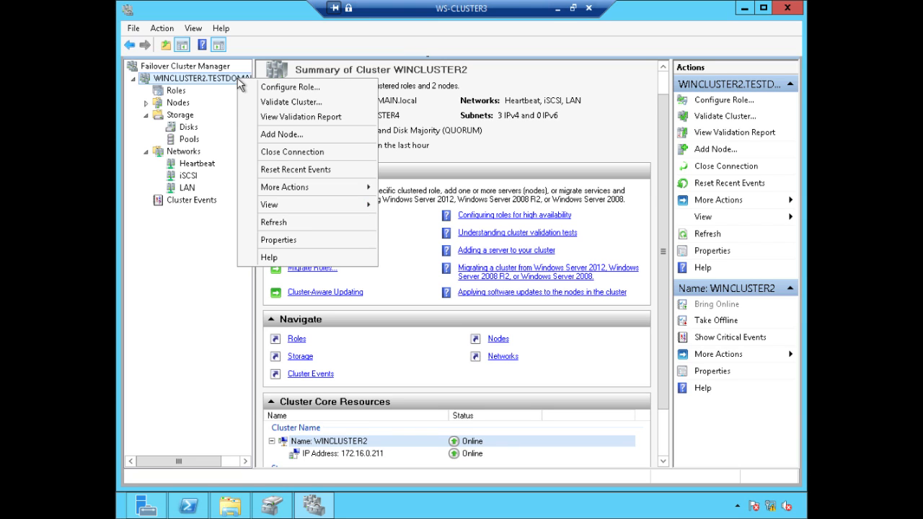
mouse_move(302, 196)
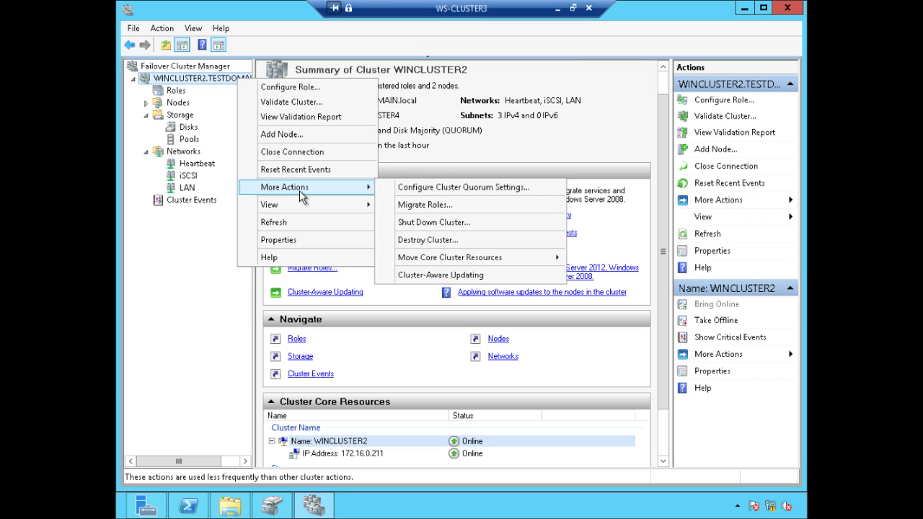
click(488, 189)
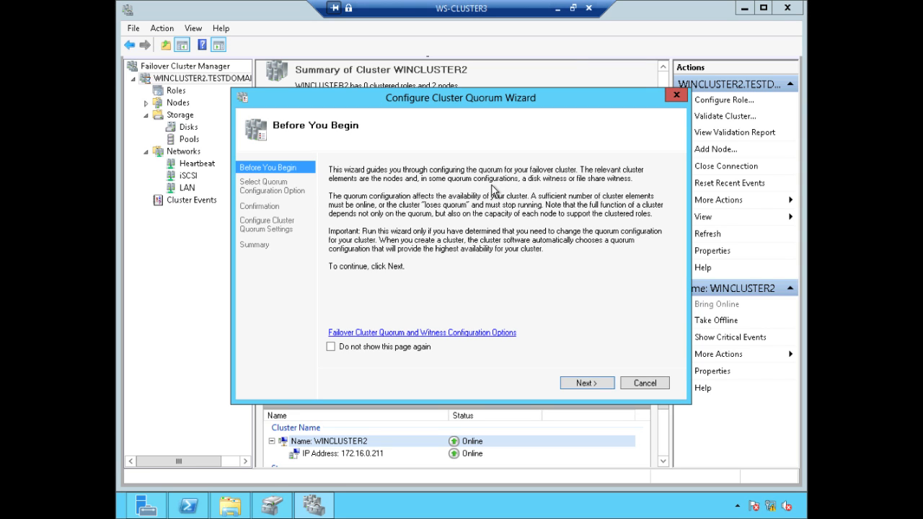
Review the disk witness choices for adding or changing the quorum witness, try SQL instead of QUORUM, reselect QUORUM, and cancel the wizard.
click(586, 383)
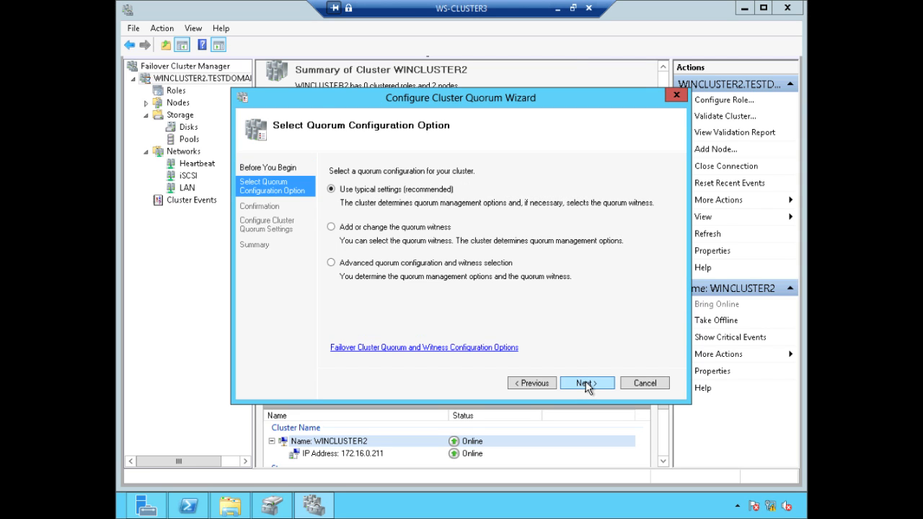
click(394, 229)
click(586, 383)
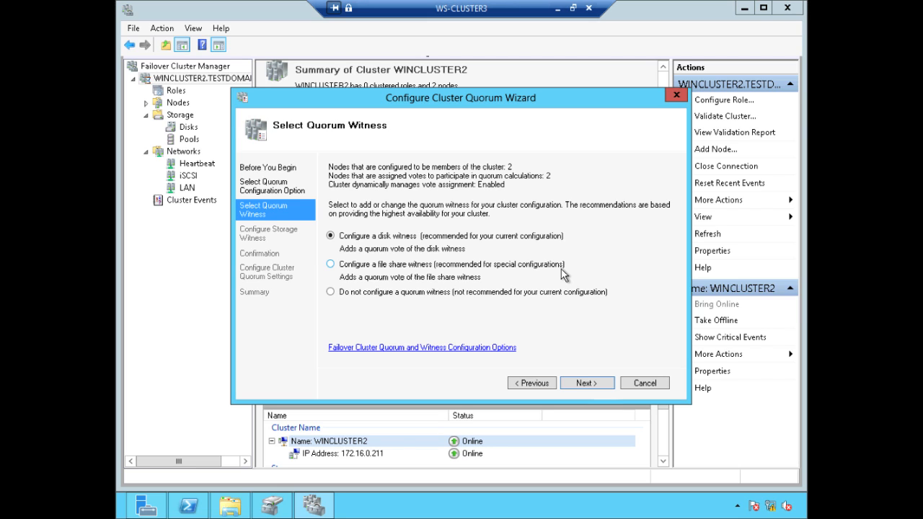
click(594, 383)
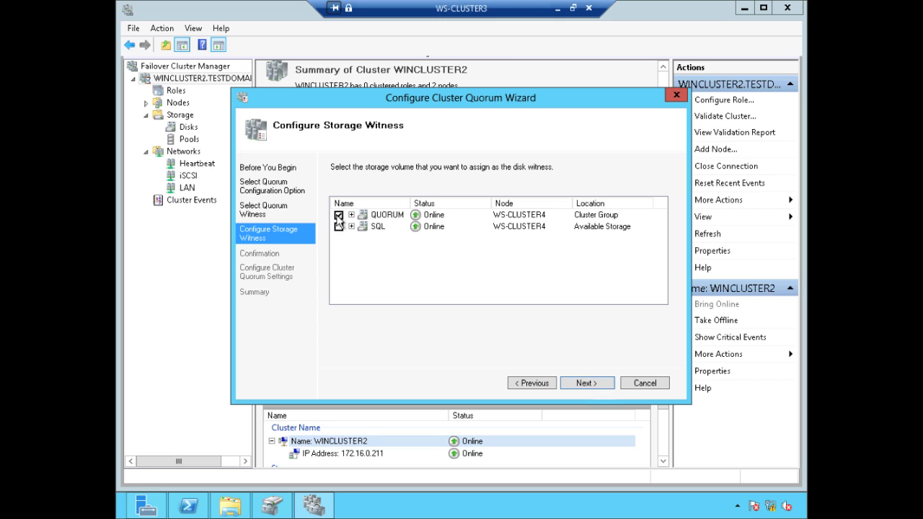
click(339, 227)
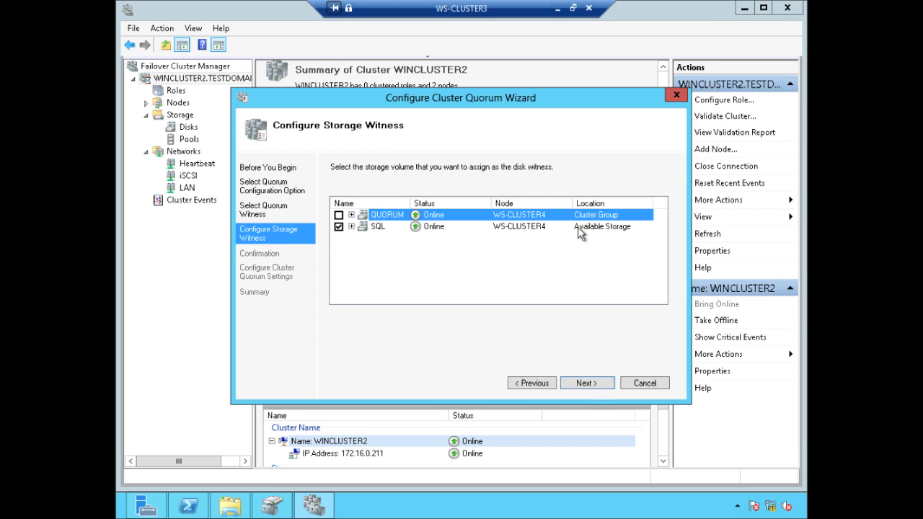
click(339, 227)
click(338, 215)
click(644, 383)
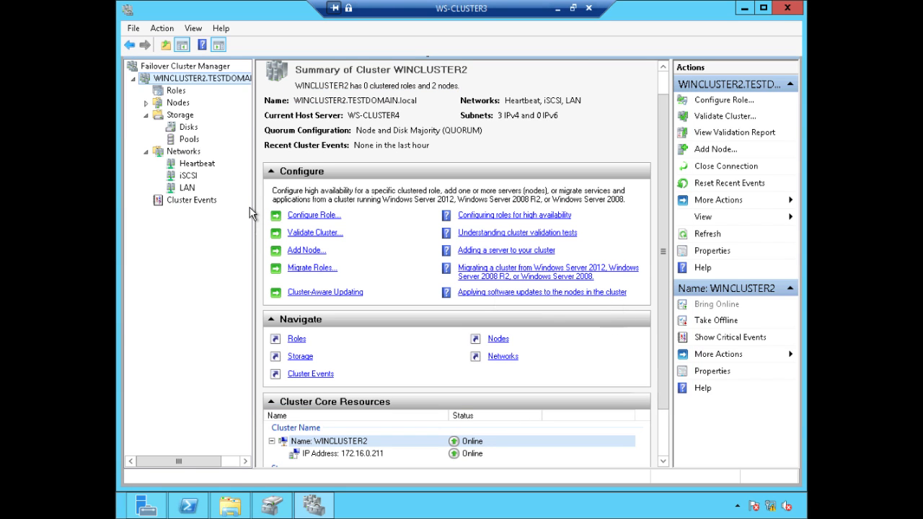
Examine the cluster's LAN and iSCSI networks, its disks and roles, and the WINCLUSTER2 summary with its core resources.
click(189, 187)
click(190, 176)
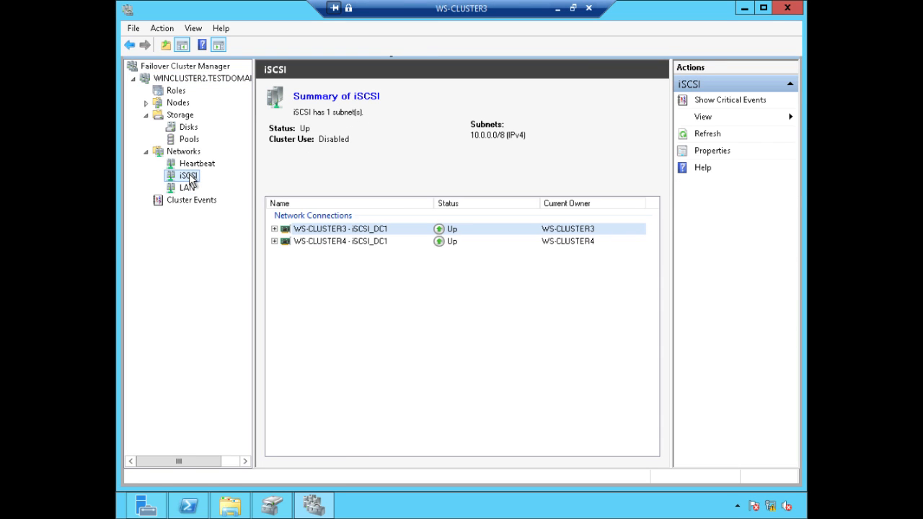
click(188, 128)
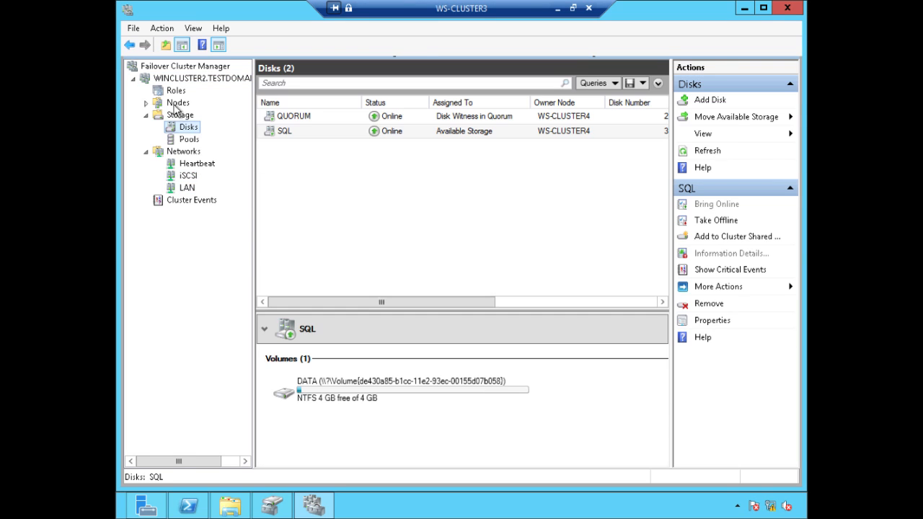
click(176, 92)
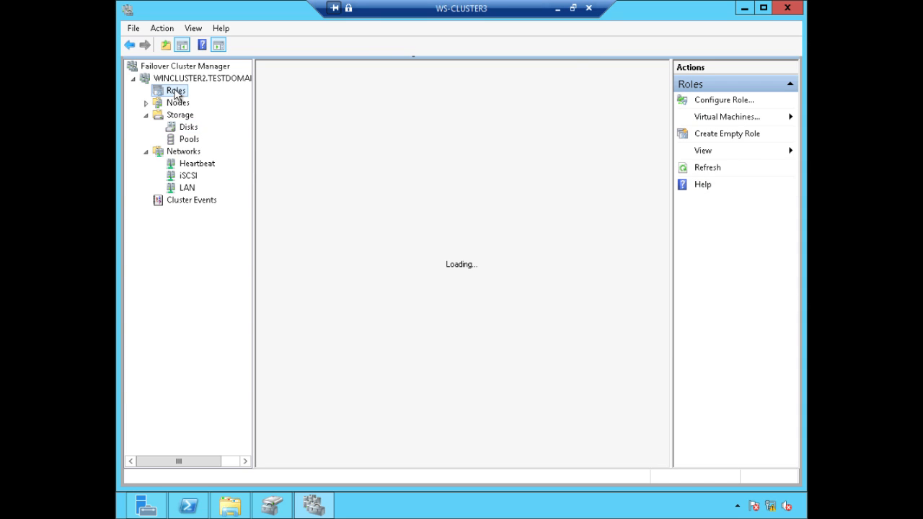
key(ctrl+1)
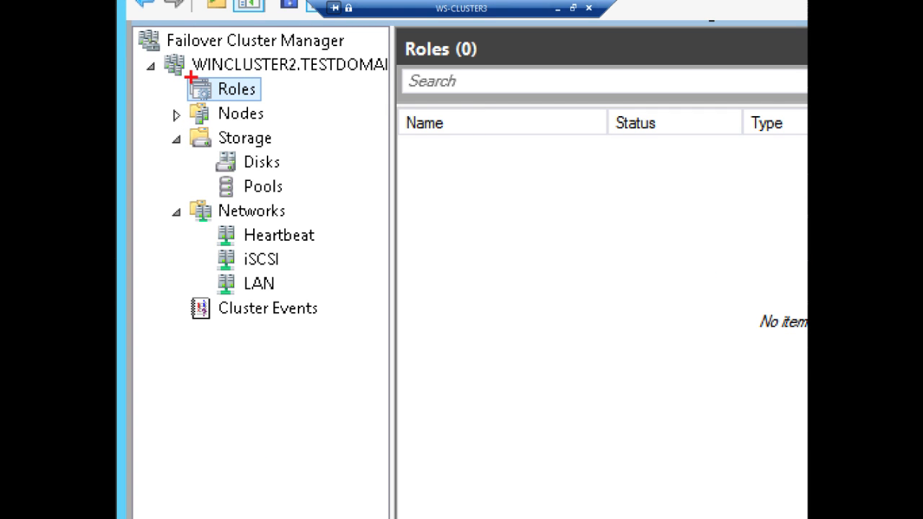
mouse_move(180, 69)
mouse_down()
mouse_move(215, 103)
mouse_move(291, 110)
mouse_up()
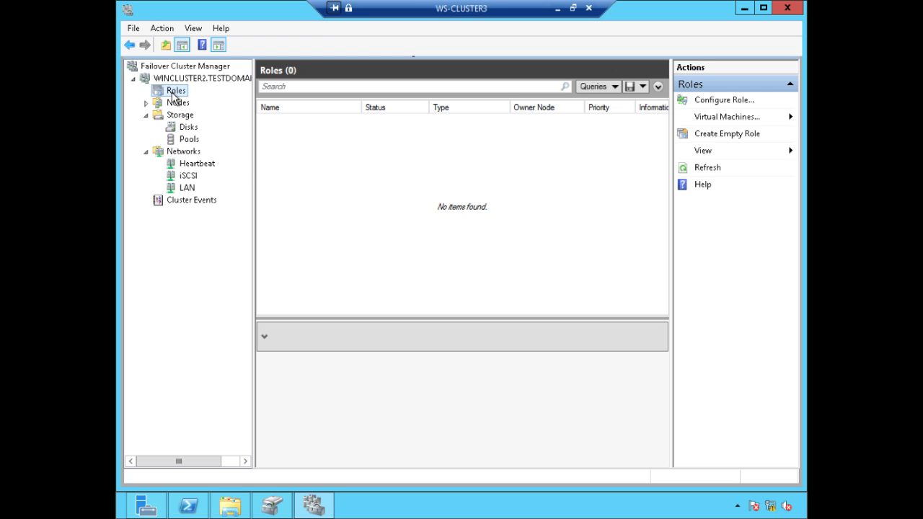
click(220, 80)
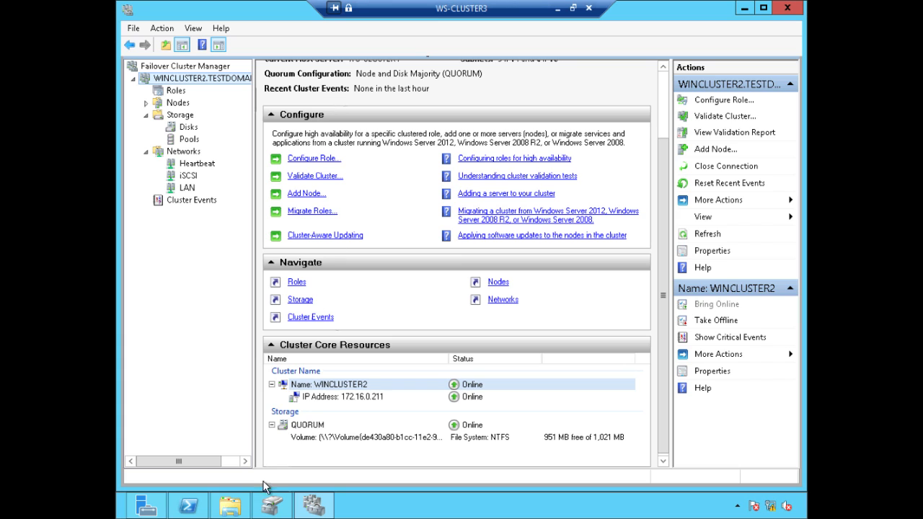
Switch to File Explorer and examine the node's local drives, including C:, TEMPDB (E:) and the SQL Server DVD.
click(231, 505)
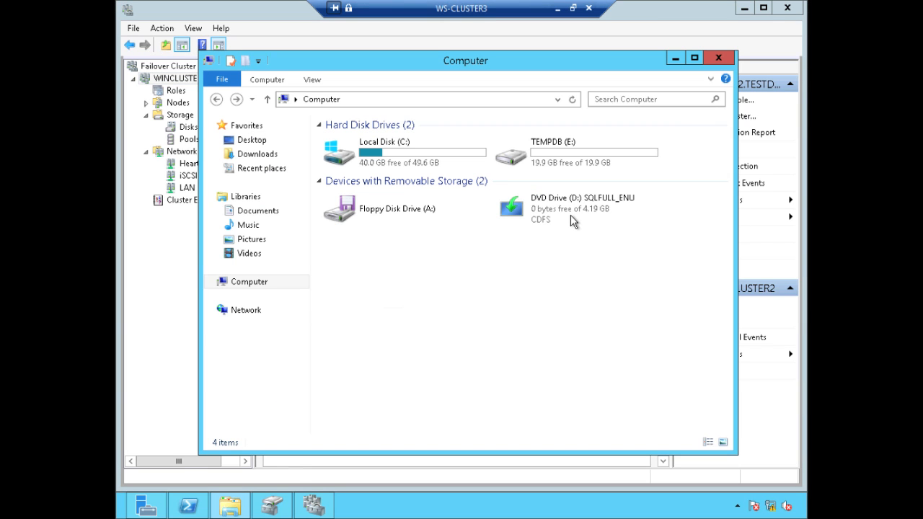
mouse_move(572, 221)
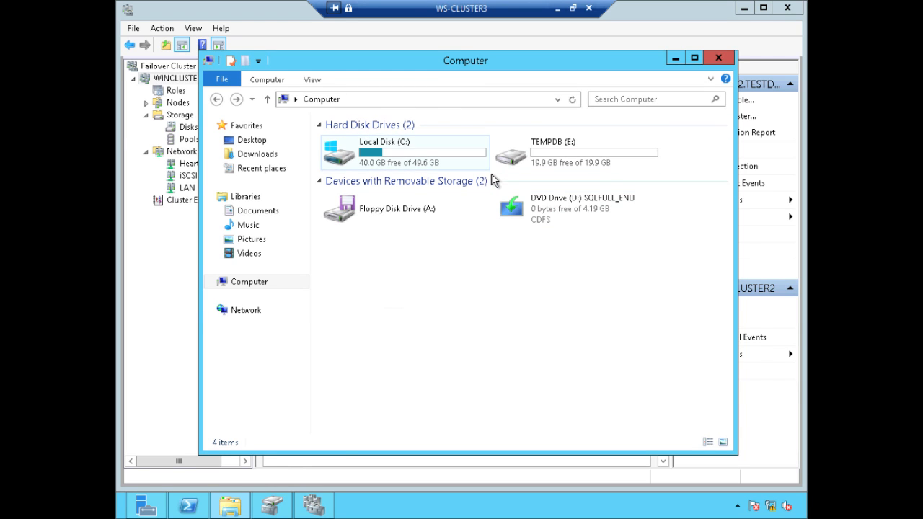
click(416, 164)
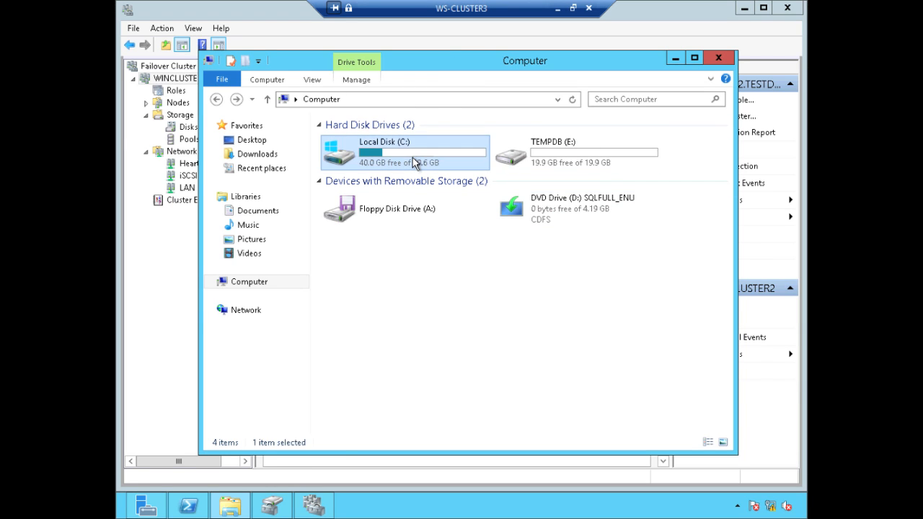
click(548, 160)
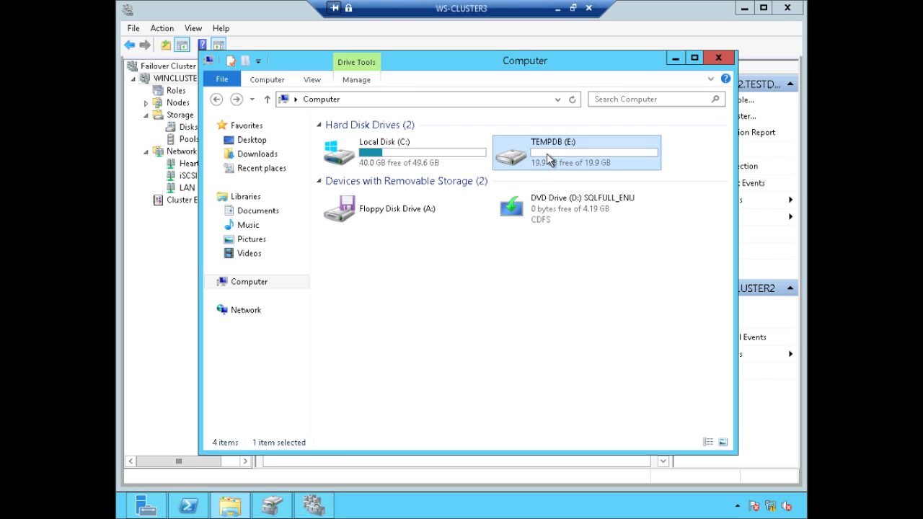
Return to the cluster disks, view the dependency report for the SQL disk, and close the report.
click(180, 131)
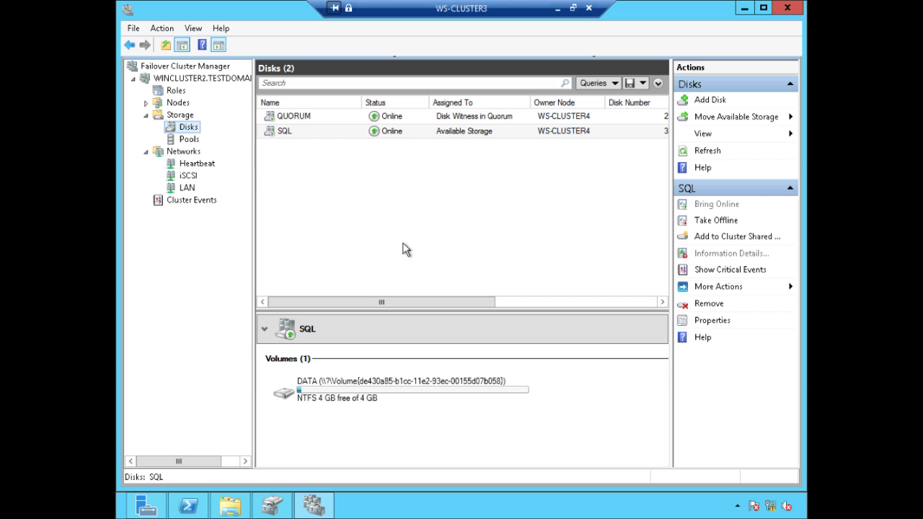
drag(452, 306, 510, 288)
drag(437, 305, 316, 305)
right_click(311, 133)
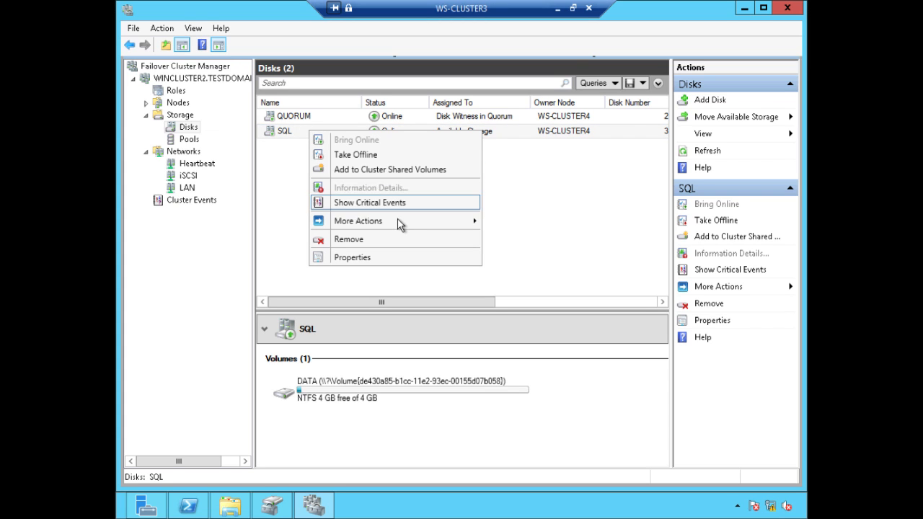
mouse_move(399, 224)
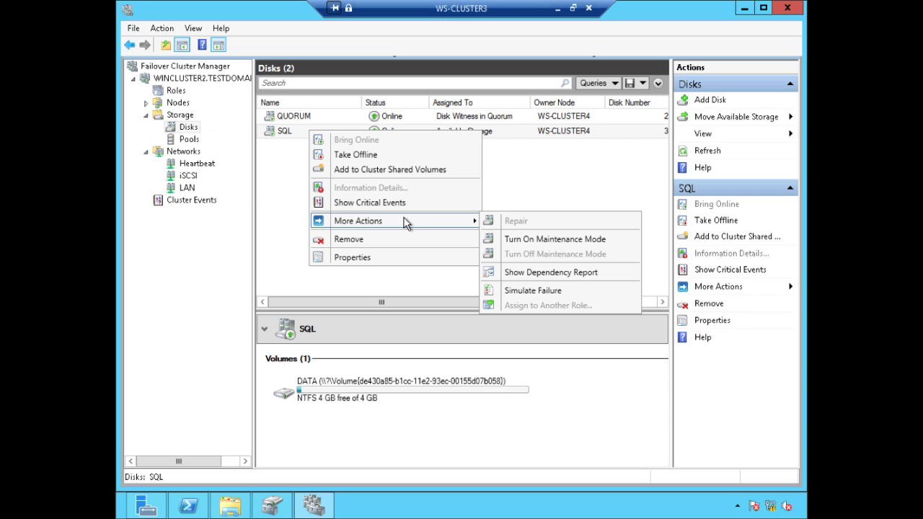
click(554, 273)
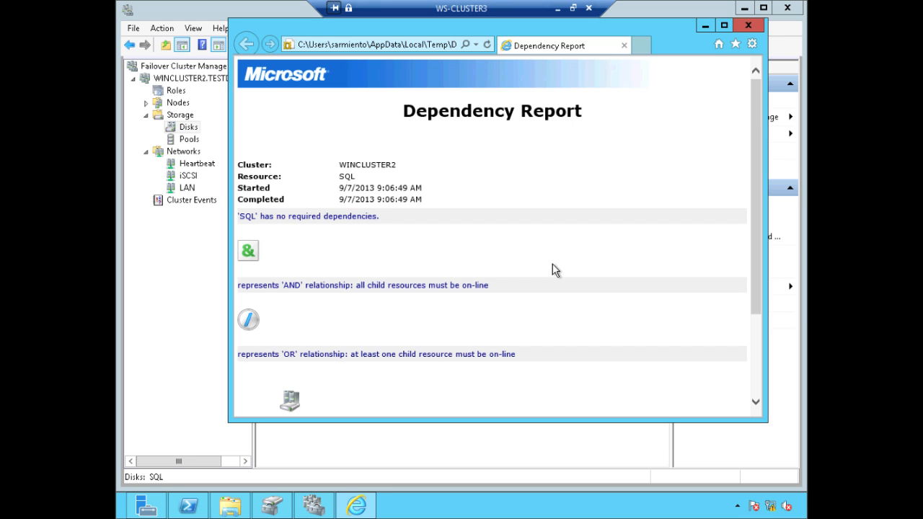
drag(758, 254, 758, 180)
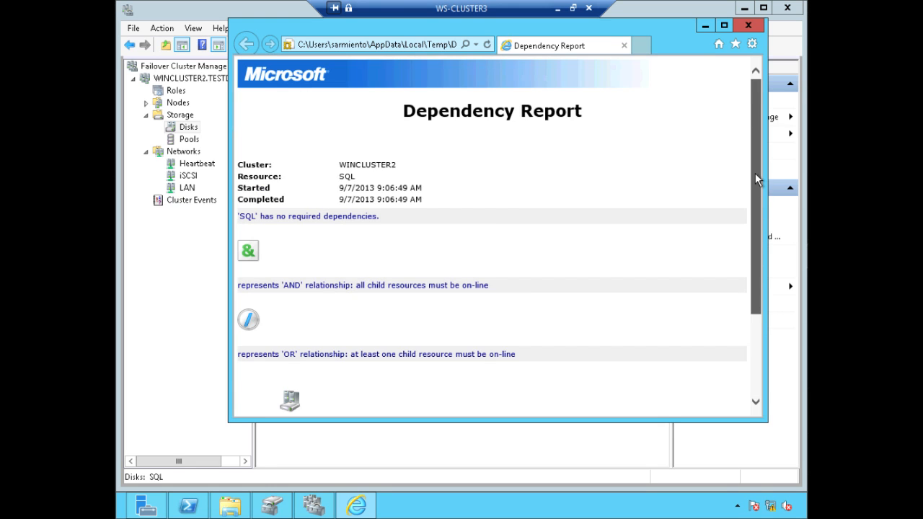
click(746, 26)
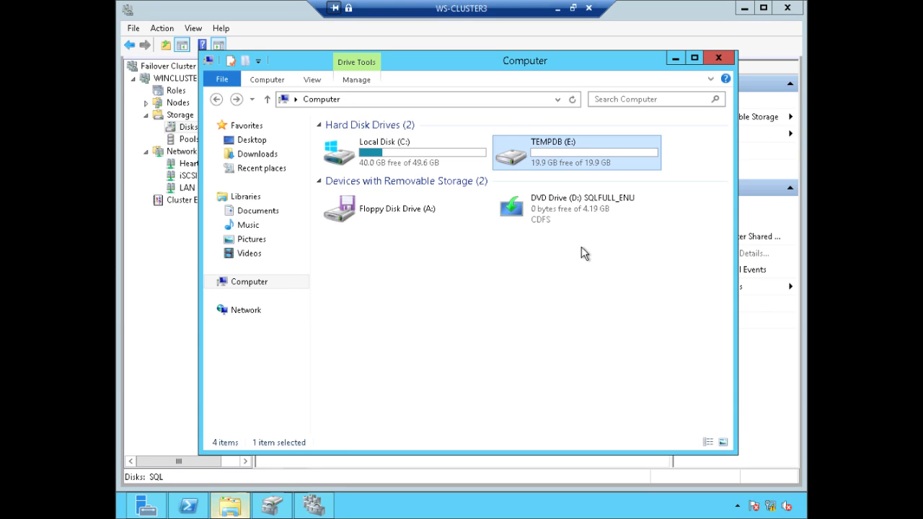
Run the SQL Server 2012 setup application from the SQLFULL_ENU DVD drive and allow it to make changes to the computer.
double_click(567, 211)
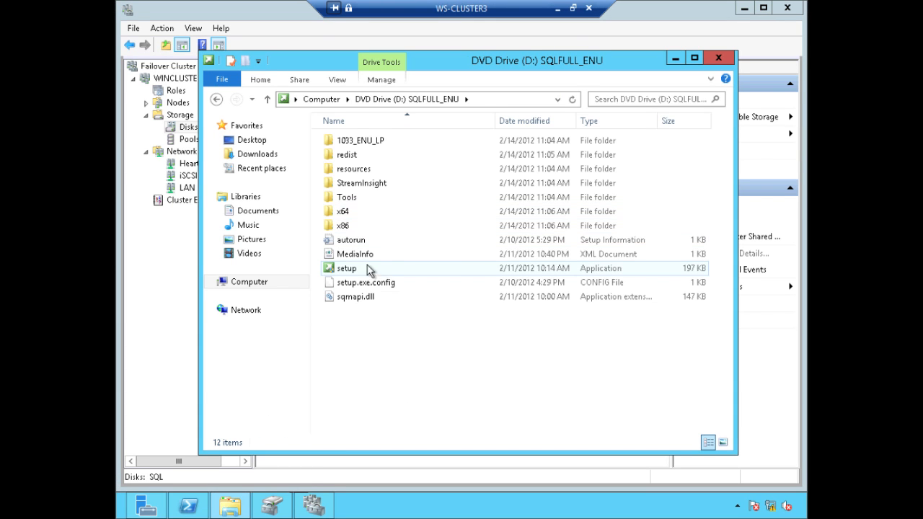
double_click(367, 269)
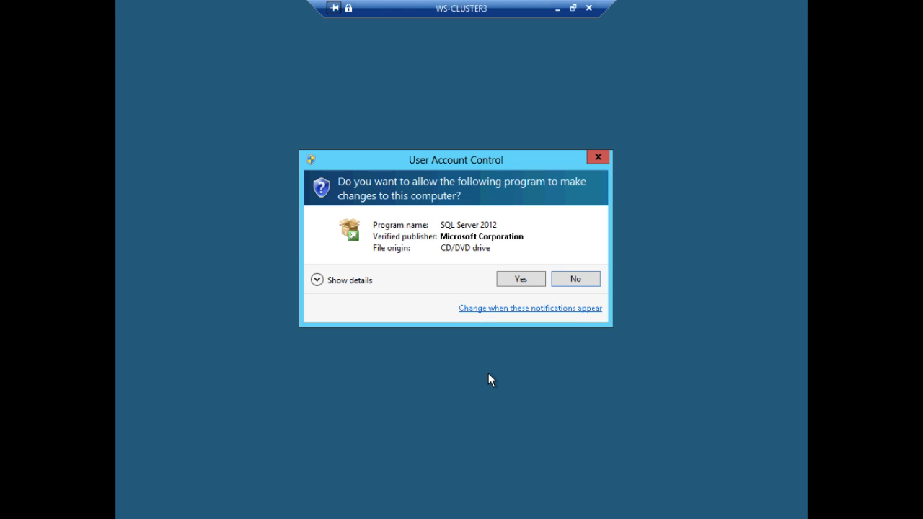
click(519, 279)
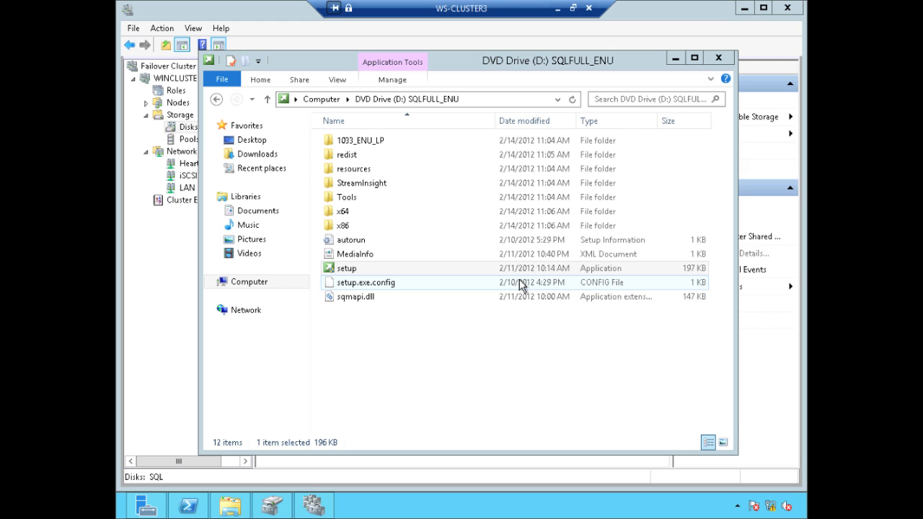
Minimize File Explorer, Failover Cluster Manager, Disk Management and PowerShell to clear the desktop for SQL Server setup.
click(675, 58)
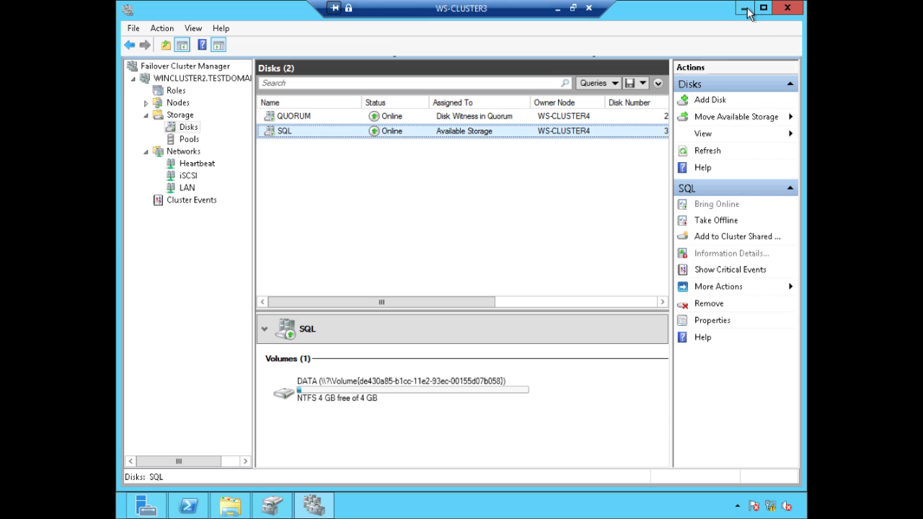
click(745, 9)
click(747, 9)
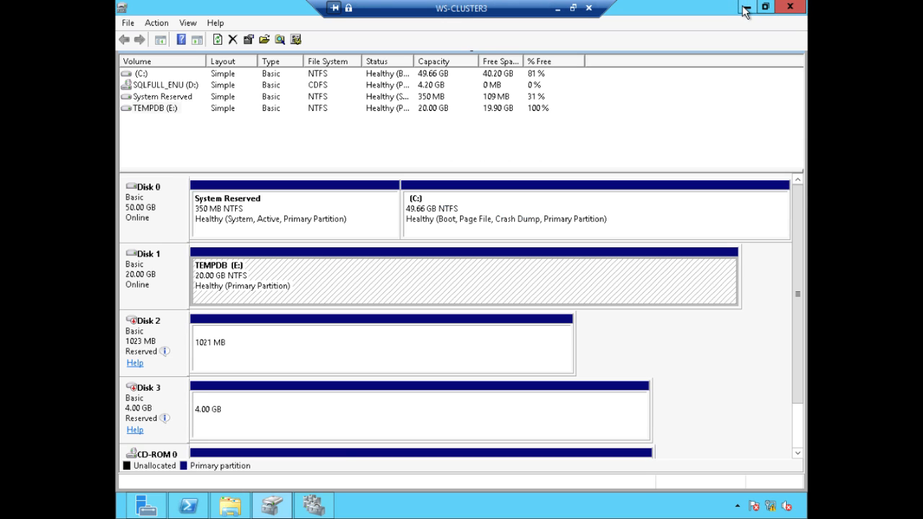
click(747, 9)
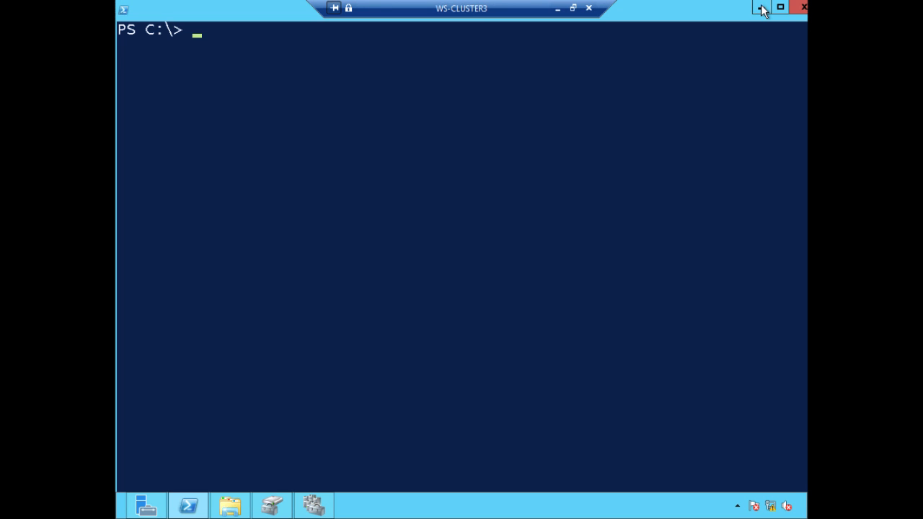
click(762, 7)
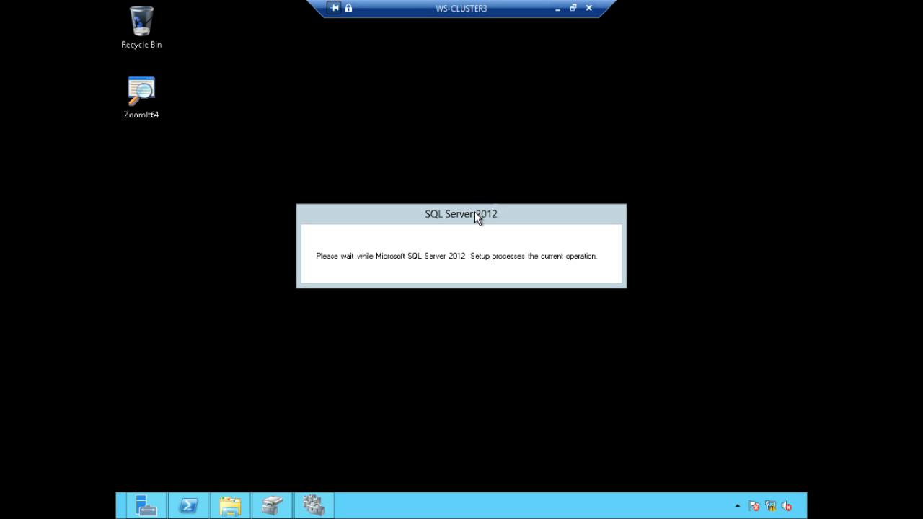
drag(475, 212, 469, 111)
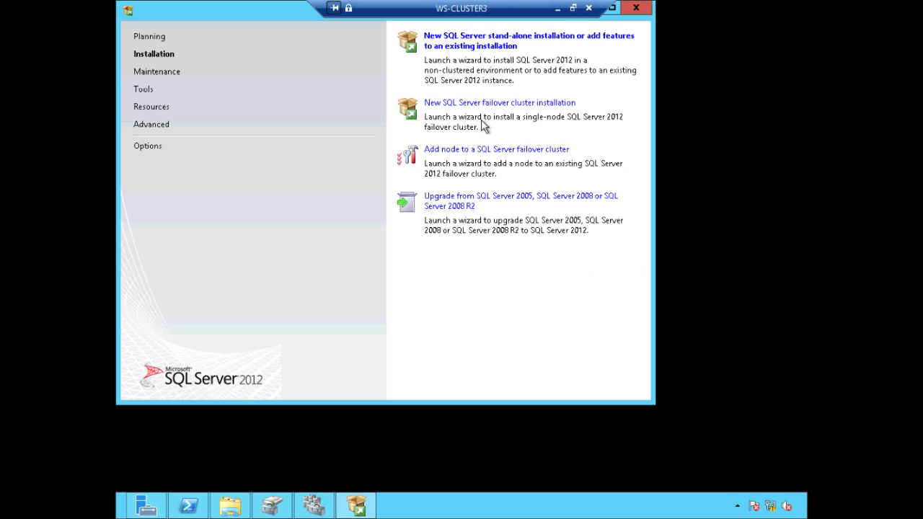
Start a new SQL Server failover cluster installation, show the Setup Support Rules details, and accept the completed check.
key(super+plus)
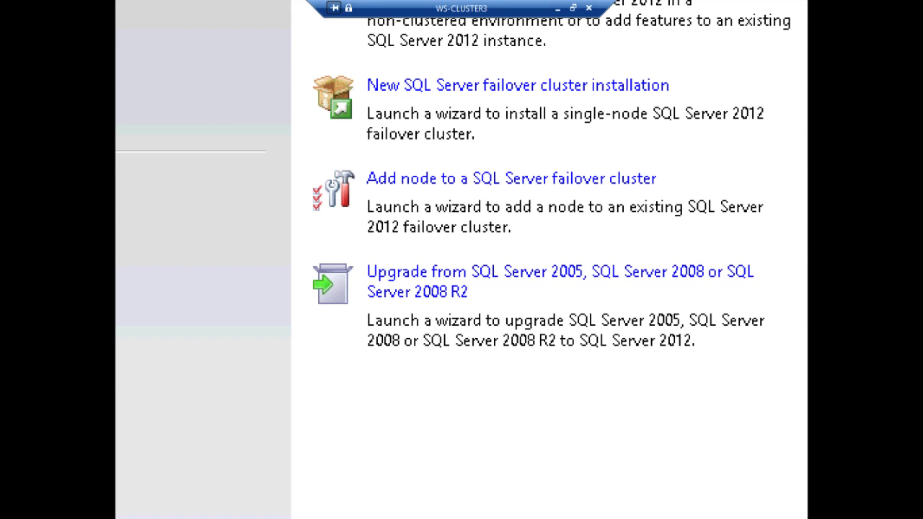
mouse_move(309, 63)
mouse_down()
mouse_move(433, 148)
mouse_move(672, 163)
mouse_move(801, 153)
mouse_up()
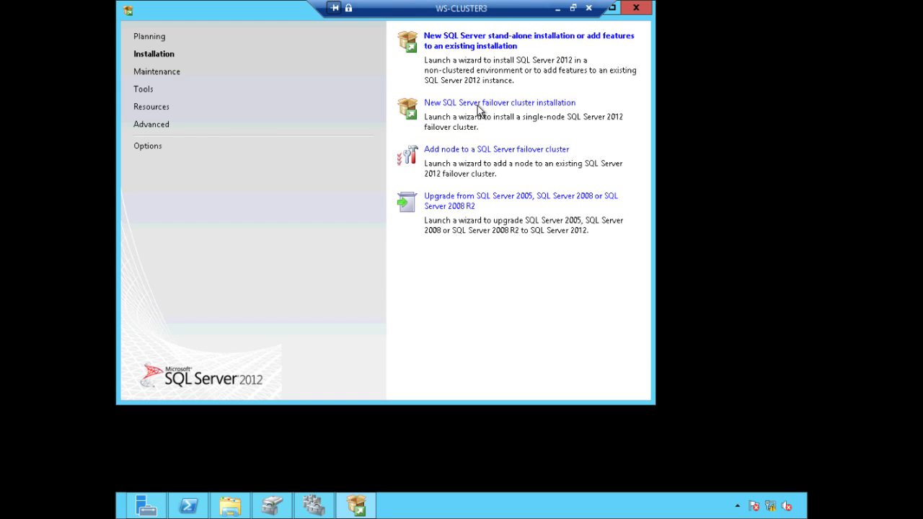
click(478, 105)
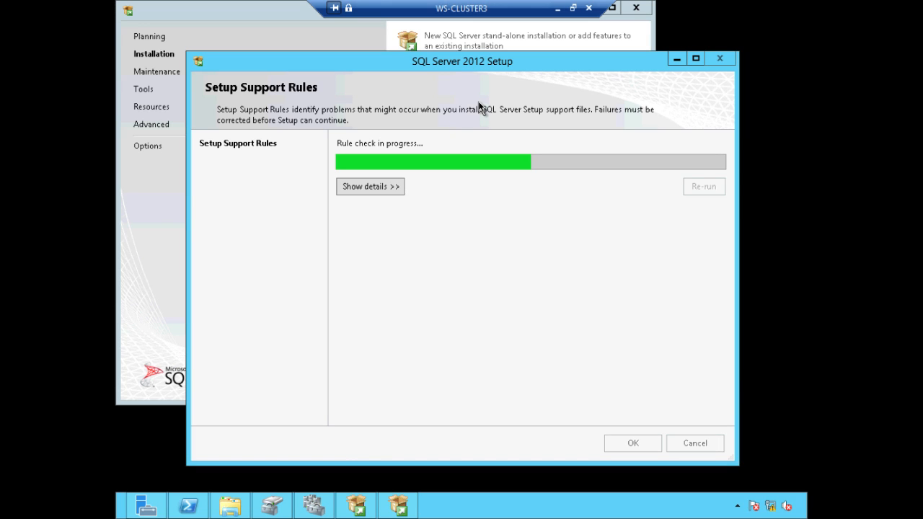
click(381, 186)
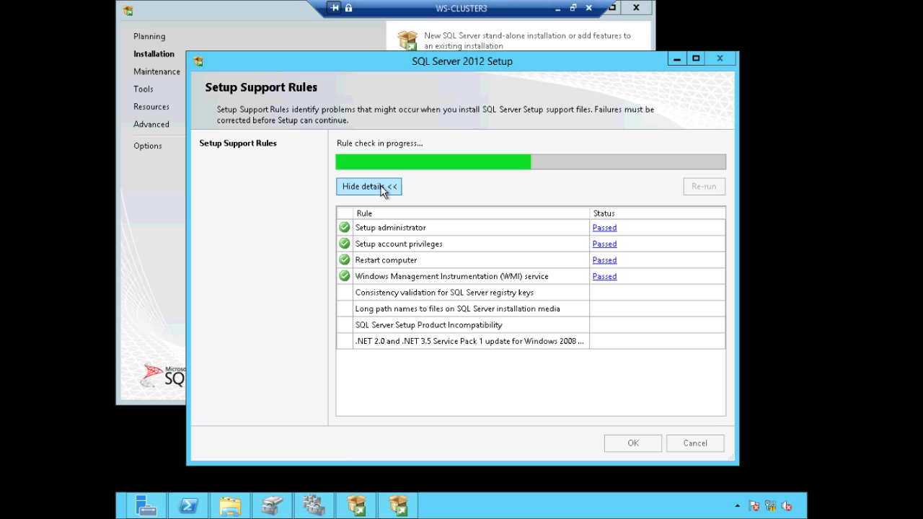
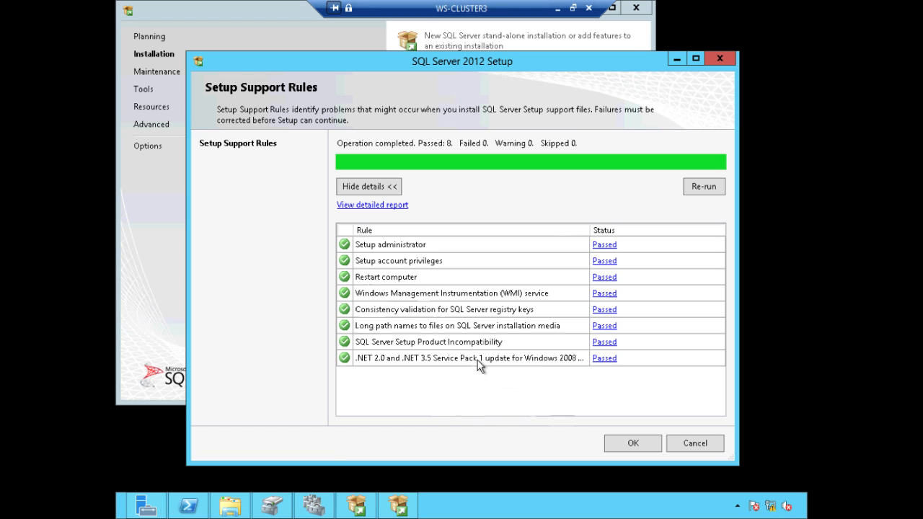
click(624, 444)
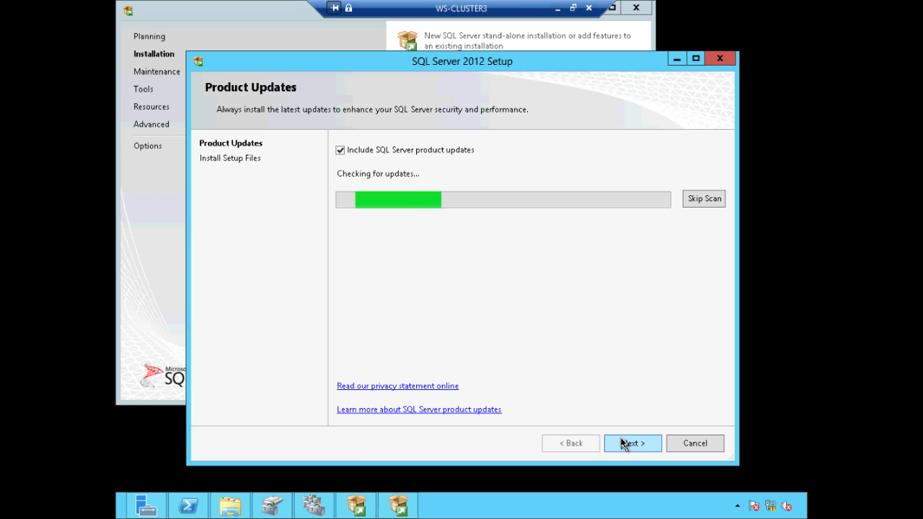
Exclude SQL Server product updates, install the setup files, and bring the failover cluster installation wizard to the front.
click(415, 158)
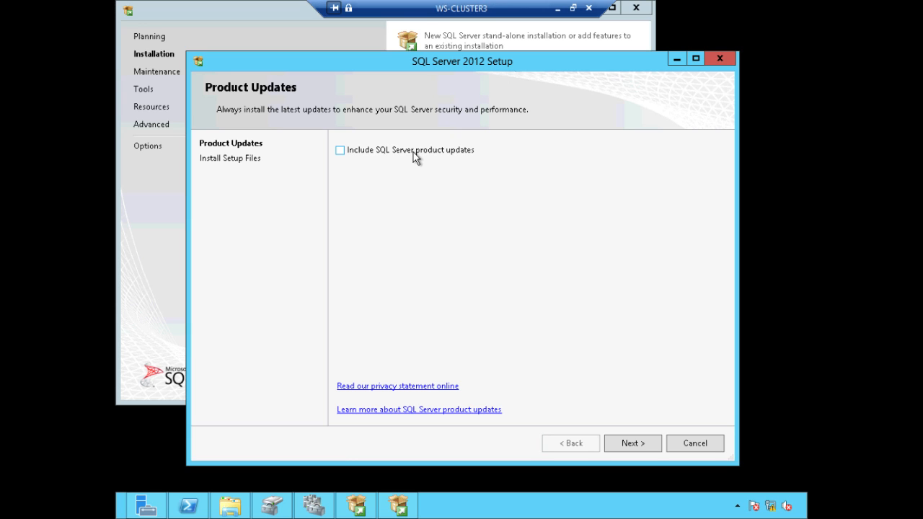
click(630, 443)
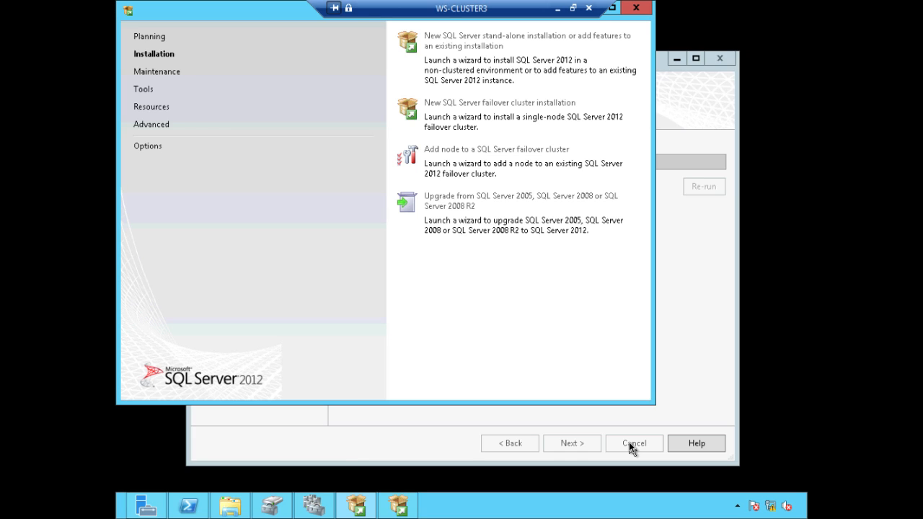
click(720, 349)
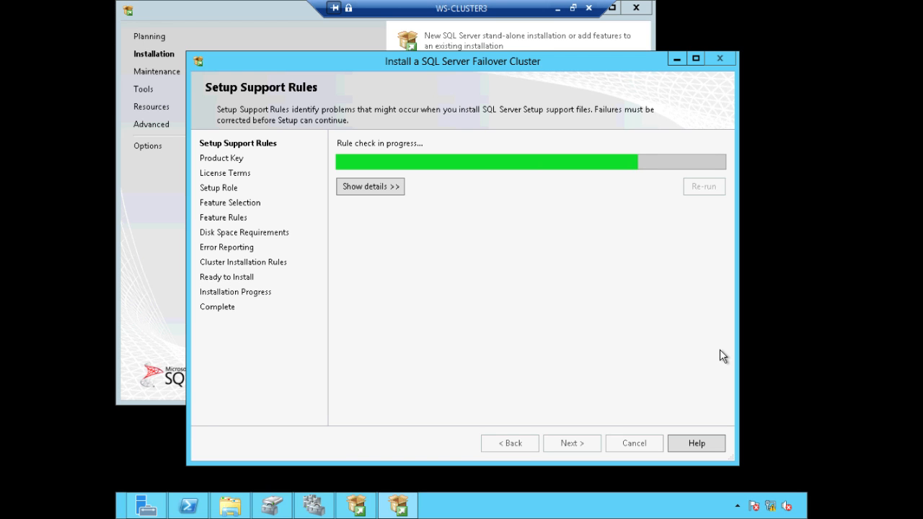
Show the Setup Support Rules details, review the rule list including the MSDTC clustered rule, and continue to the license terms.
click(401, 188)
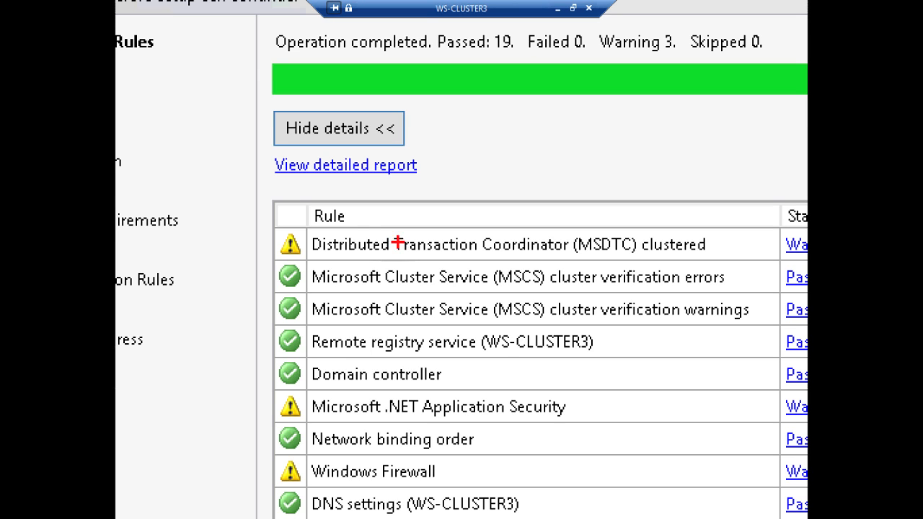
mouse_move(271, 220)
mouse_down()
mouse_move(385, 264)
mouse_move(721, 267)
mouse_up()
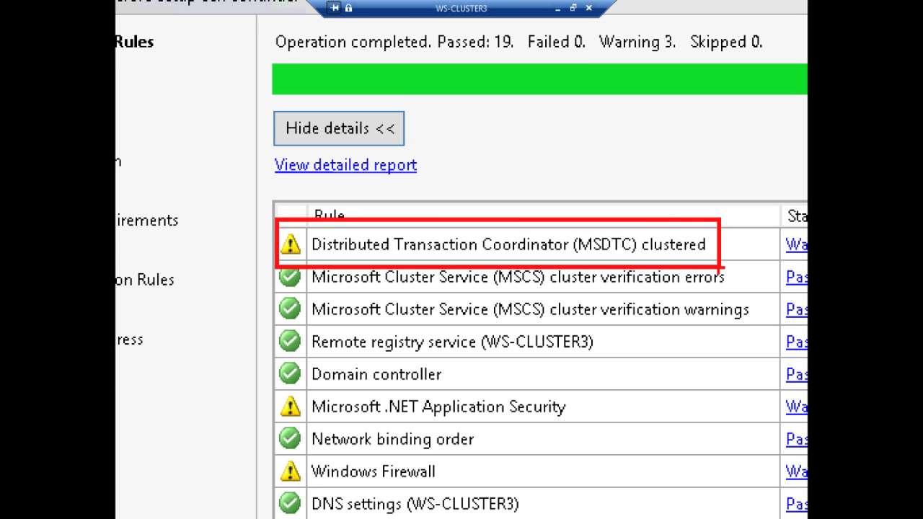
key(Escape)
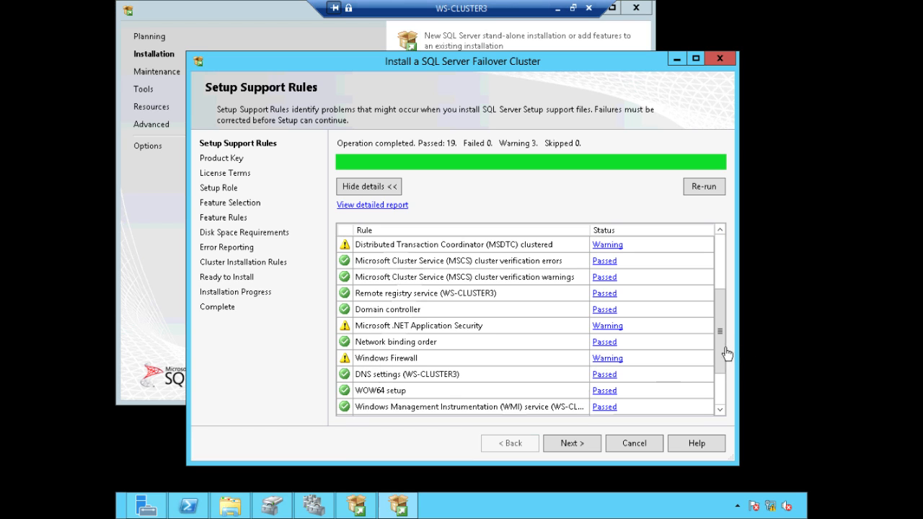
mouse_move(719, 318)
mouse_down()
mouse_move(716, 245)
mouse_move(713, 335)
mouse_up()
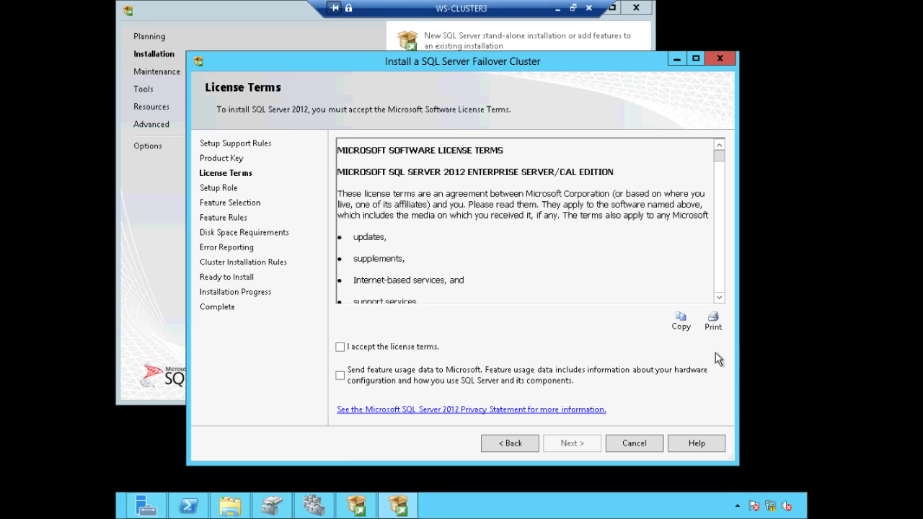
Accept the license terms and proceed with SQL Server Feature Installation as the setup role.
click(411, 348)
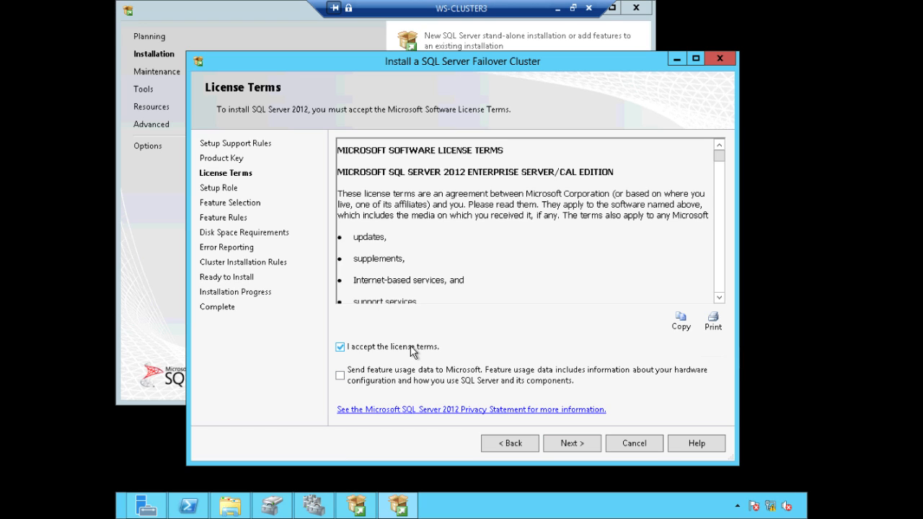
click(562, 442)
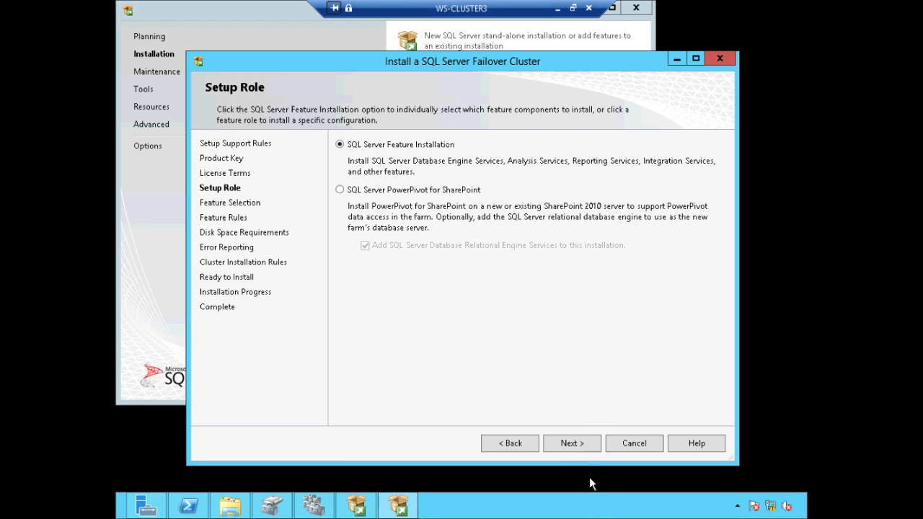
click(582, 447)
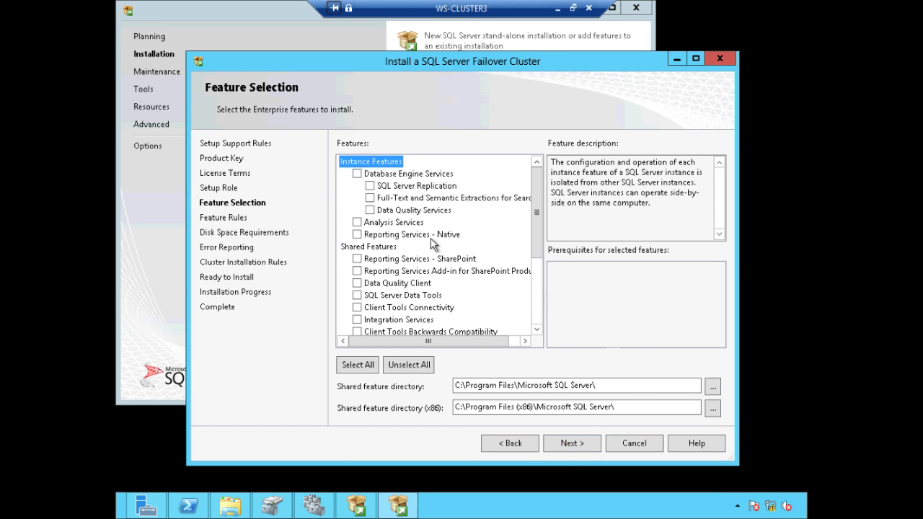
Select Database Engine Services with SQL Server Replication and Full-Text, plus Documentation Components and Management Tools - Basic, for installation.
click(357, 174)
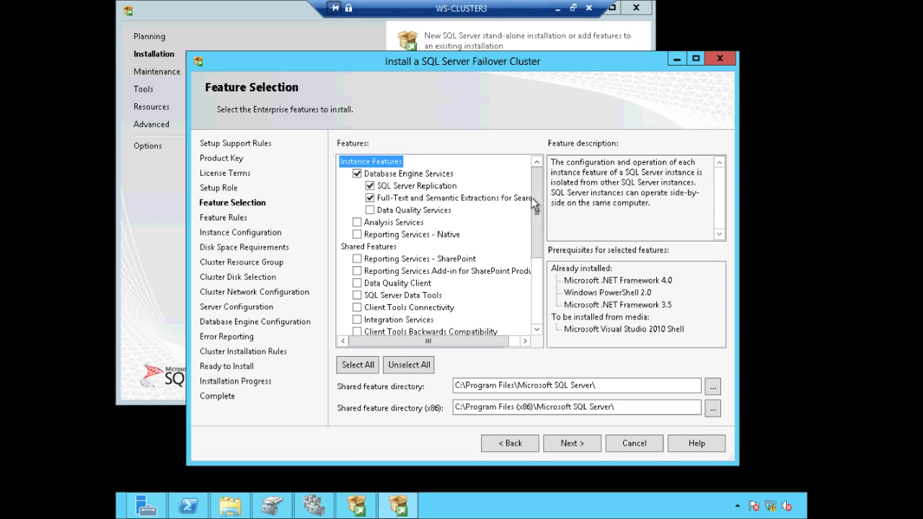
scroll(536, 214, down, 1)
scroll(535, 216, down, 4)
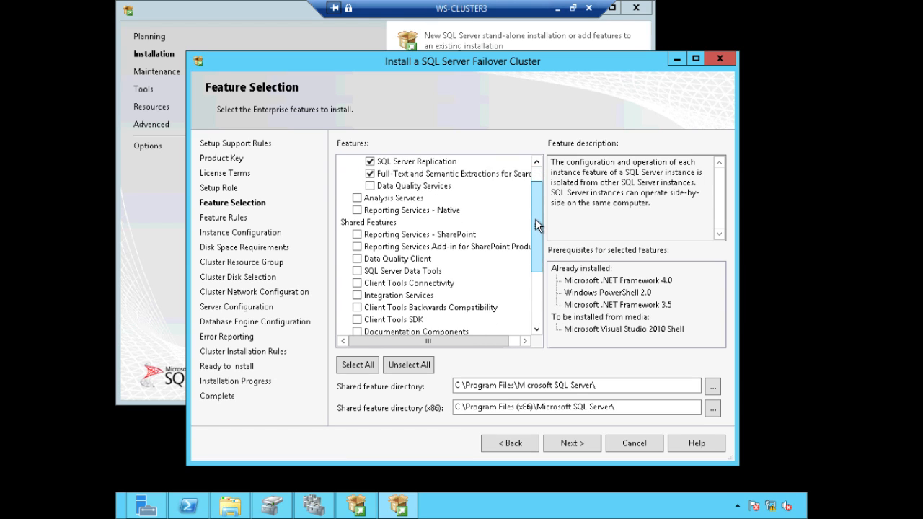
click(357, 295)
click(357, 307)
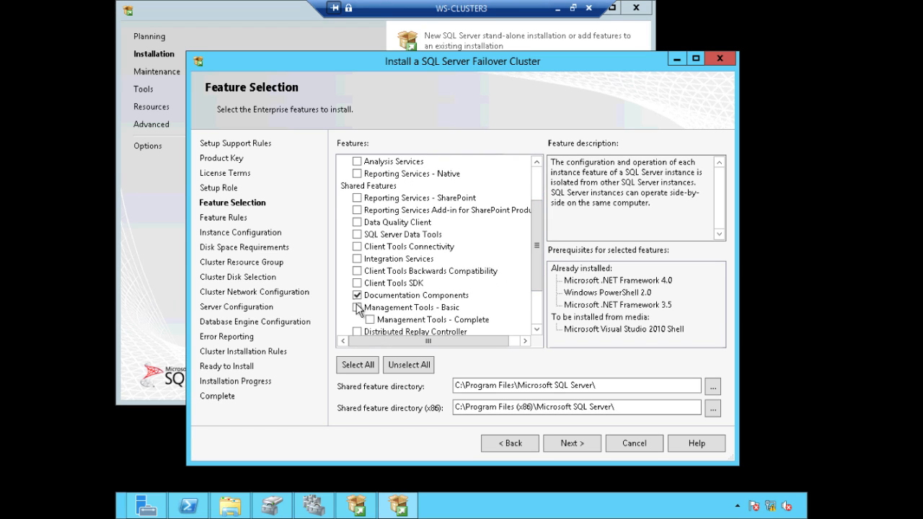
Confirm the feature selection, show the Feature Rules details, and continue to the instance configuration.
click(582, 444)
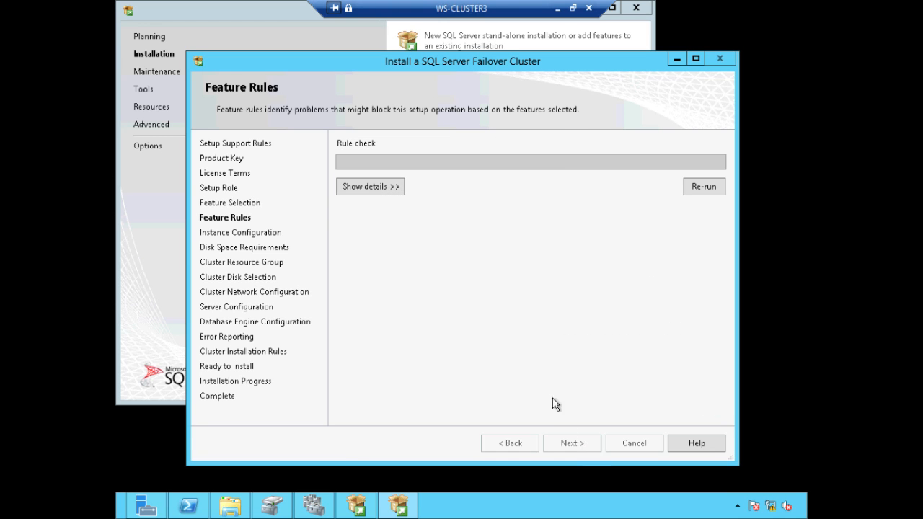
click(382, 189)
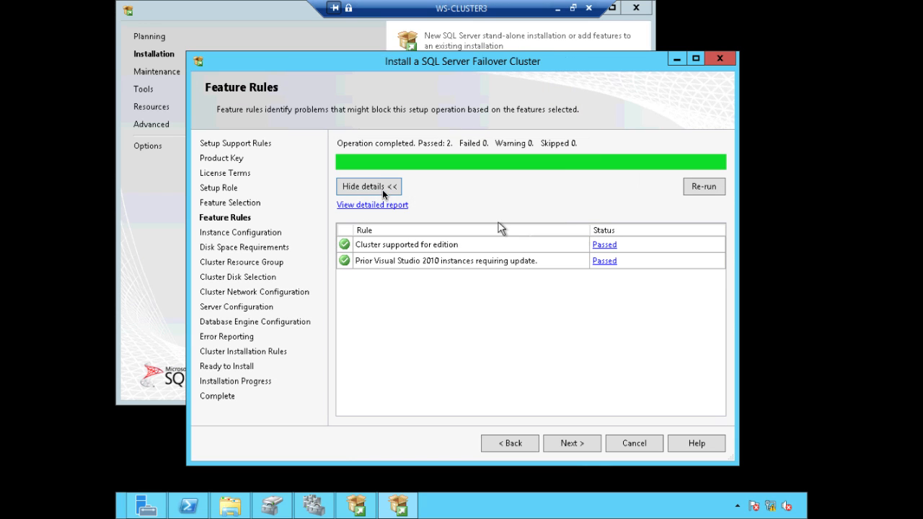
click(575, 443)
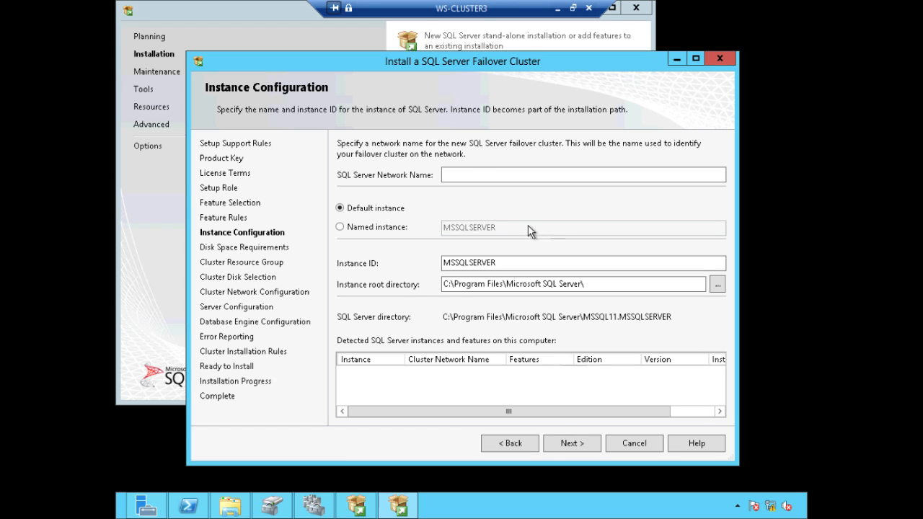
Set the SQL Server network name to SQL2012CLUS2, keep the default instance, and accept the disk space summary.
click(468, 173)
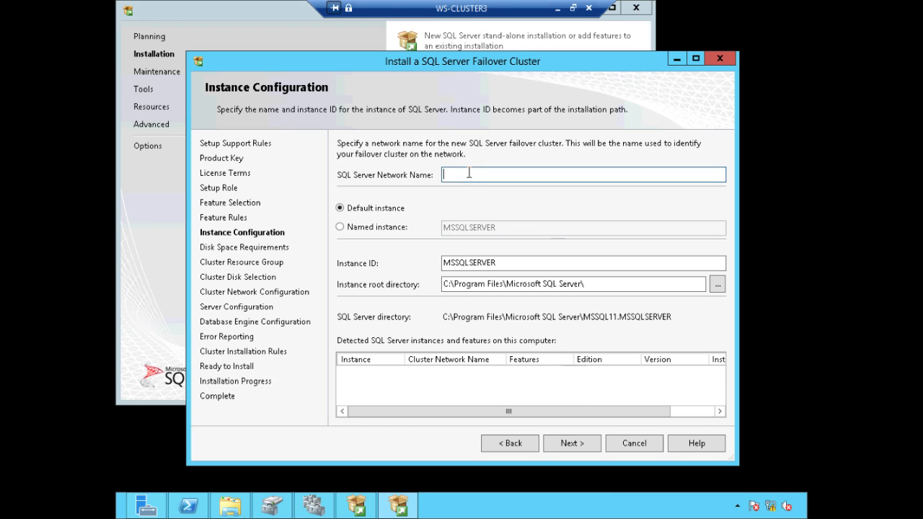
text(SQL2012CLUS2)
key(shift+Left)
key(shift+Left)
key(shift+Home)
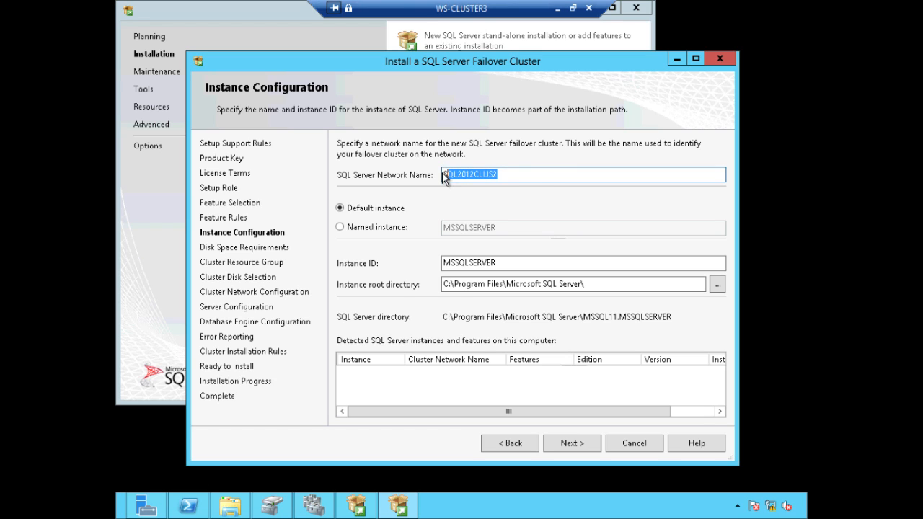
click(386, 228)
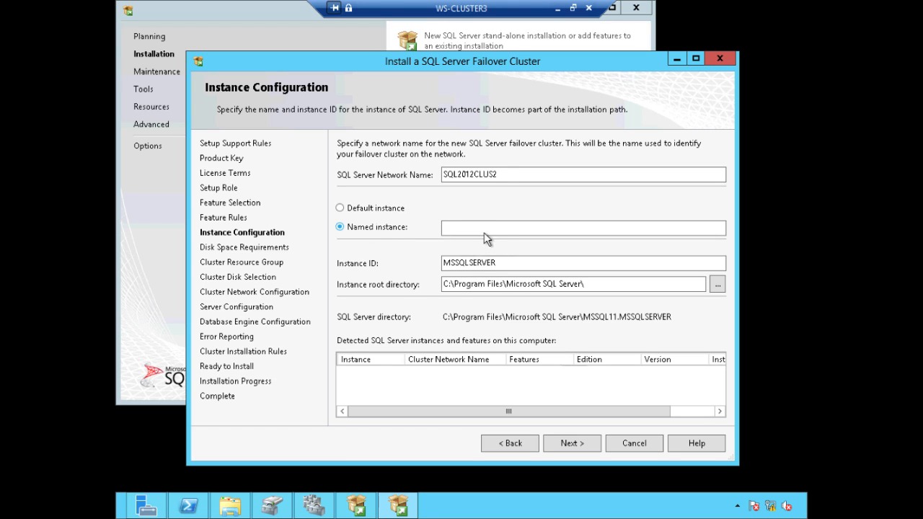
click(364, 208)
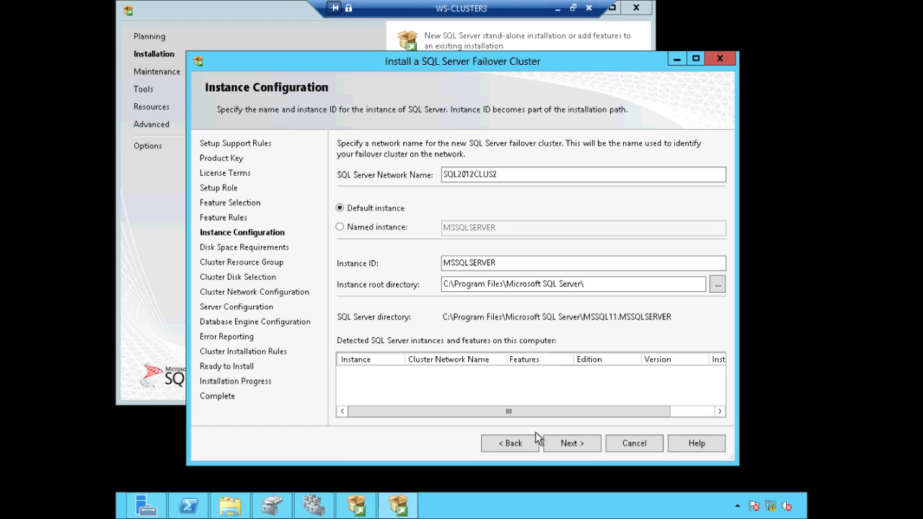
click(569, 441)
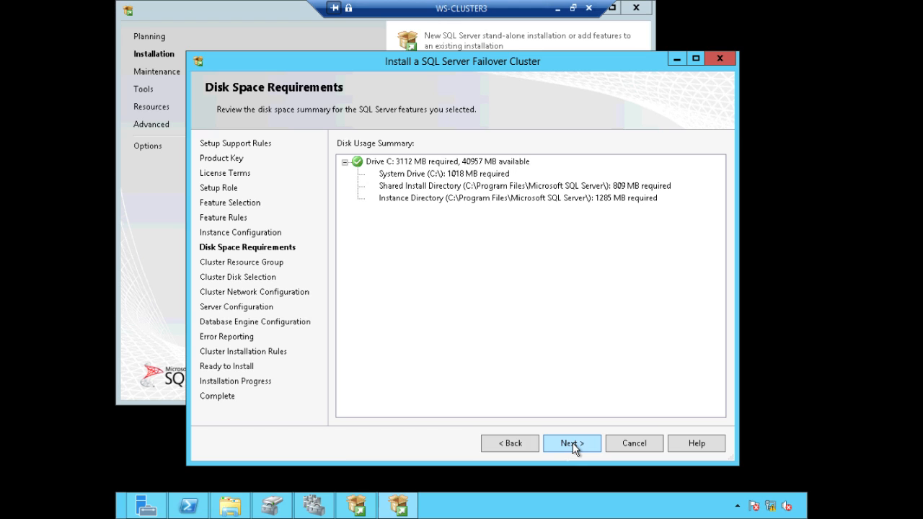
click(573, 443)
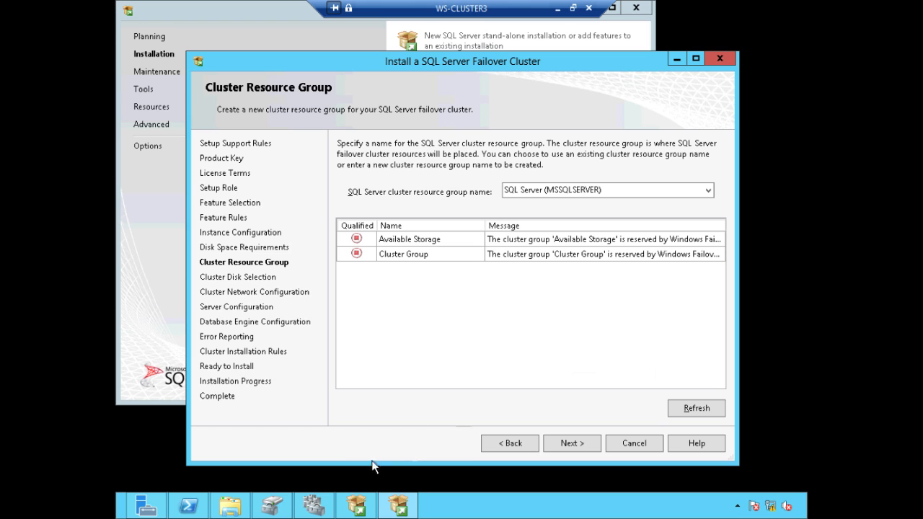
Check the cluster's Roles in Failover Cluster Manager and return to the SQL Server failover cluster installation.
click(326, 507)
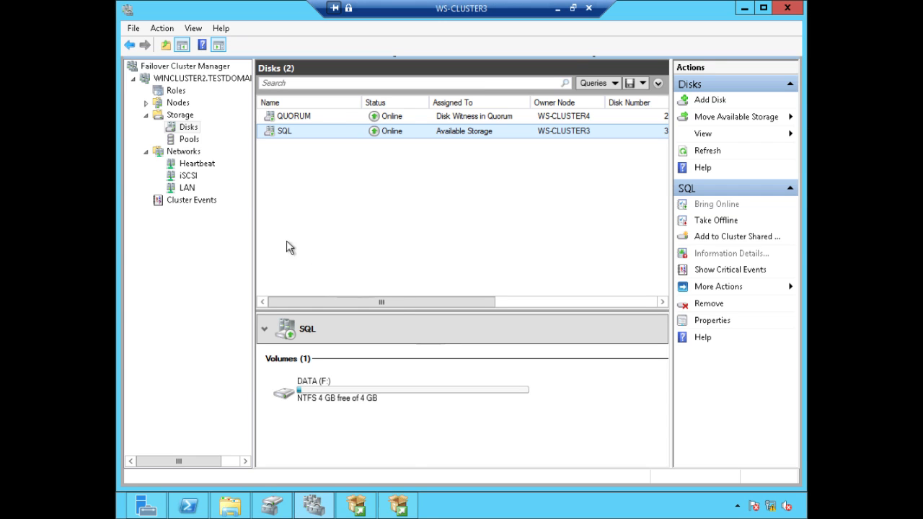
click(177, 96)
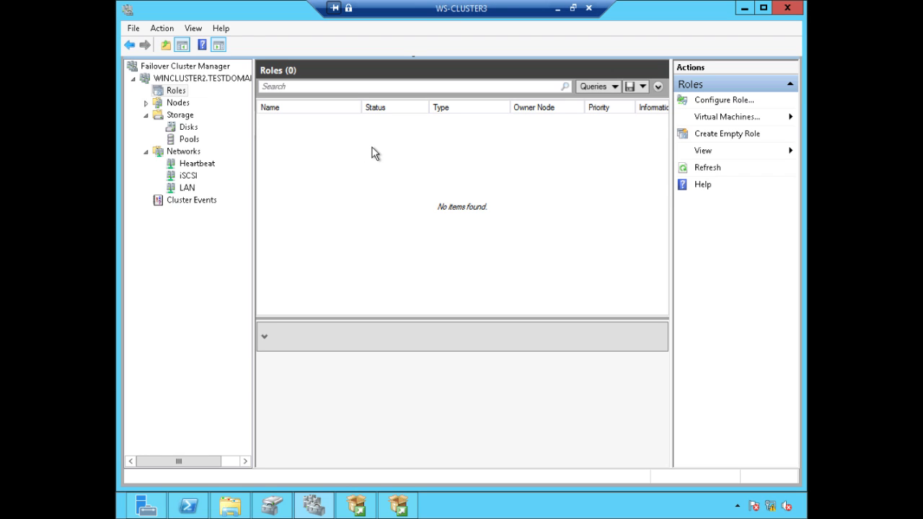
click(398, 505)
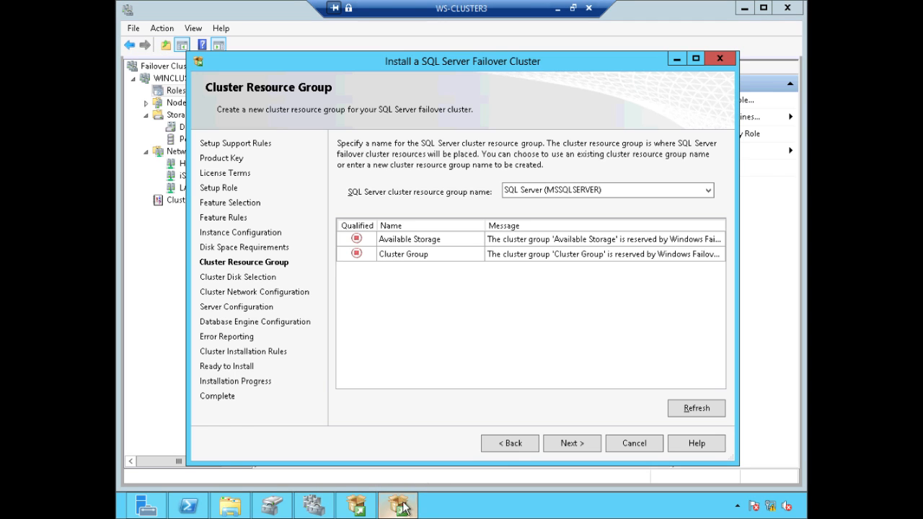
Keep SQL Server (MSSQLSERVER) as the cluster resource group name and continue to the cluster disk selection.
click(635, 190)
click(638, 190)
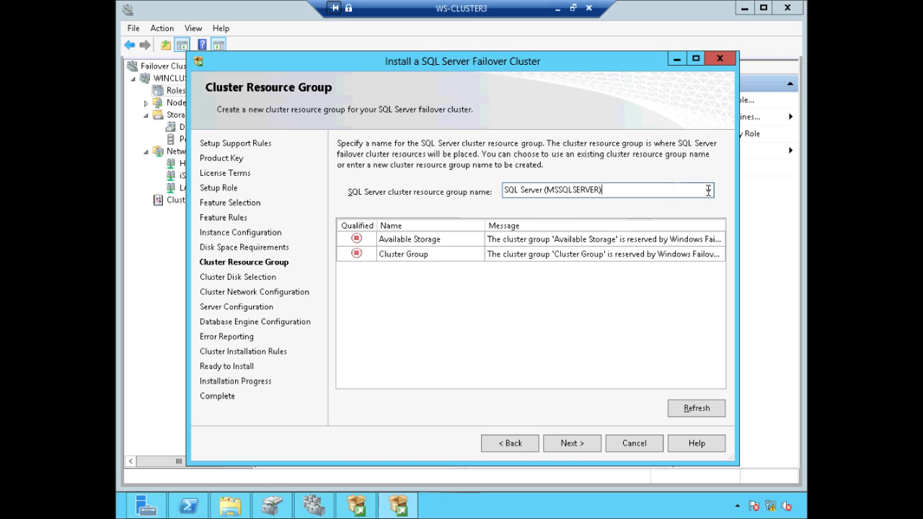
click(708, 190)
click(668, 191)
drag(600, 190, 448, 187)
click(626, 188)
click(583, 441)
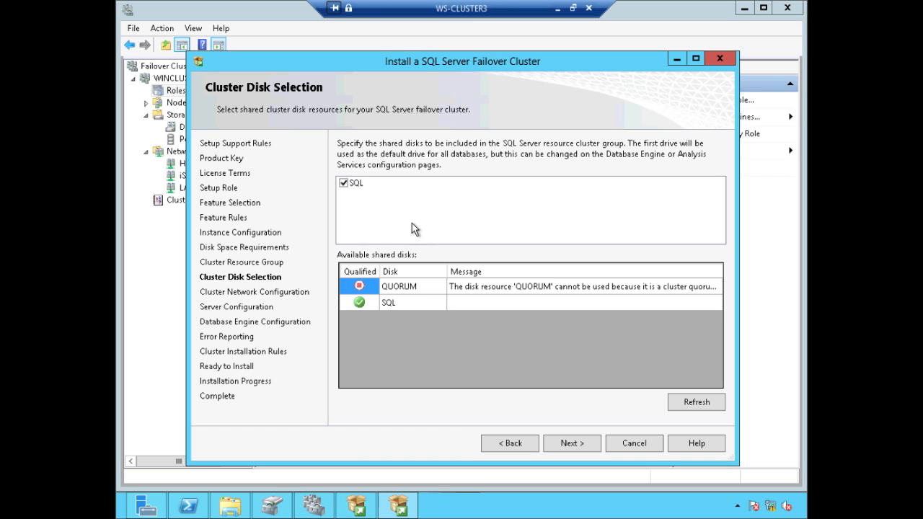
Examine the messages for the QUORUM and SQL shared disks in the cluster disk selection.
click(480, 286)
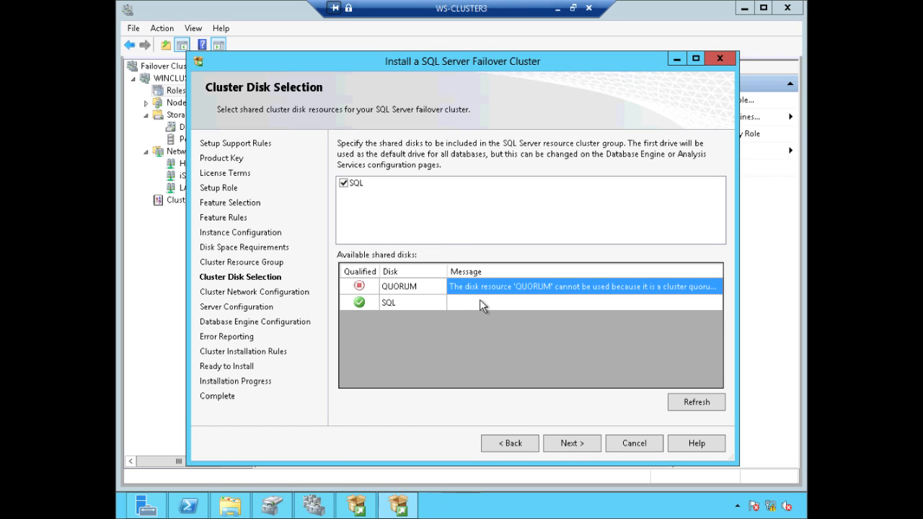
click(480, 303)
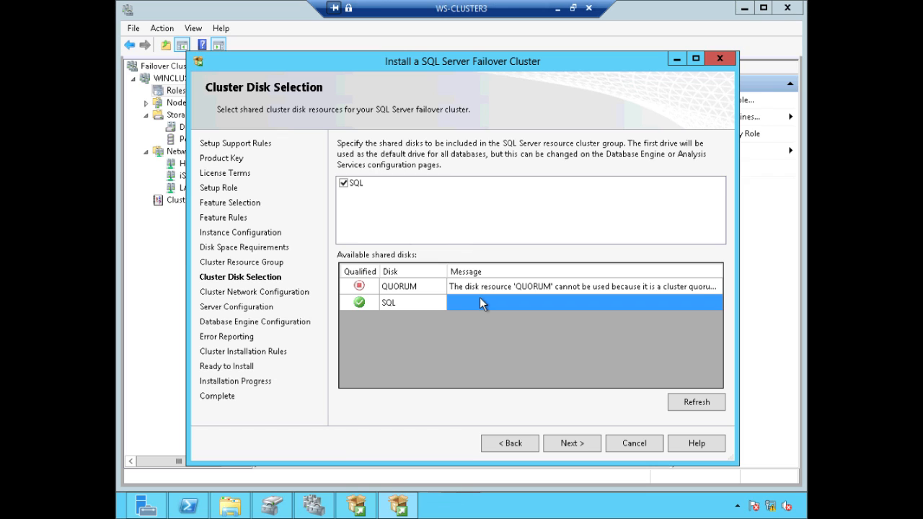
Accept the SQL shared disk and assign the IPv4 address 172.16.0.217 to the failover cluster on the LAN network.
click(347, 185)
click(569, 443)
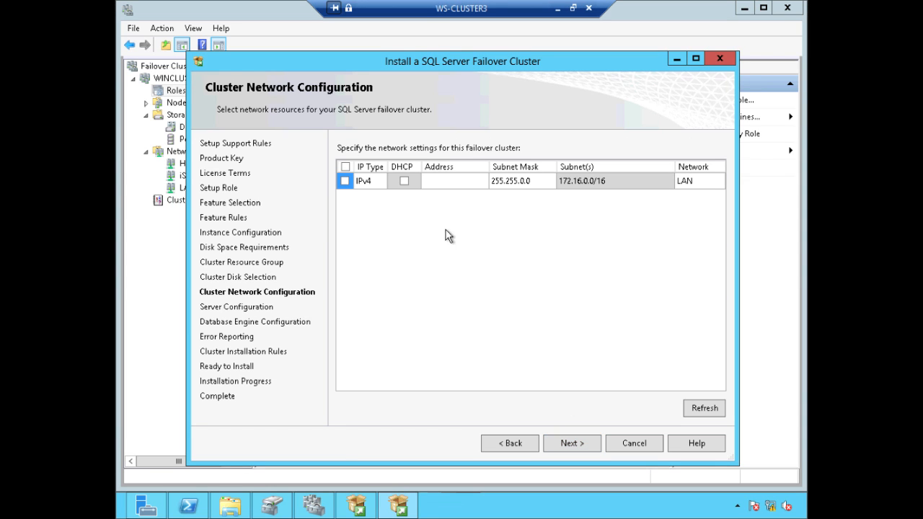
click(345, 181)
click(450, 182)
text(172.16.0.)
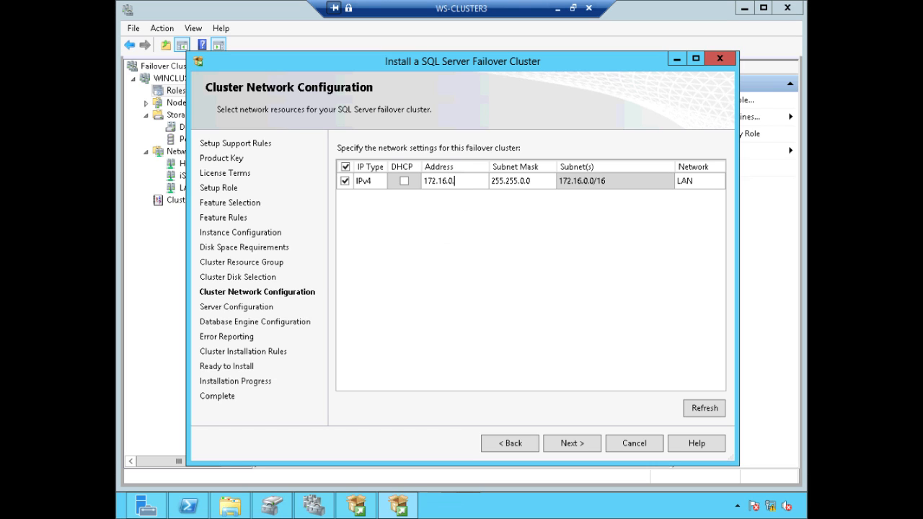
text(217)
drag(467, 180, 414, 181)
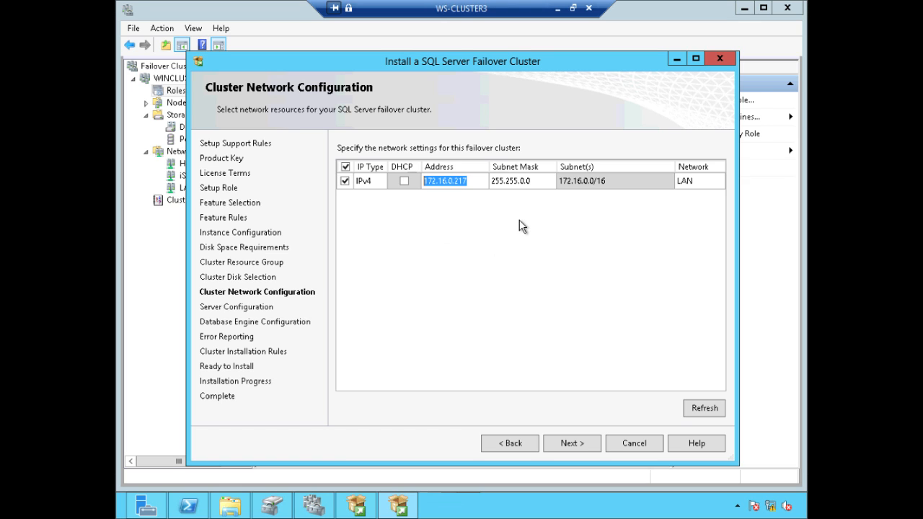
click(572, 443)
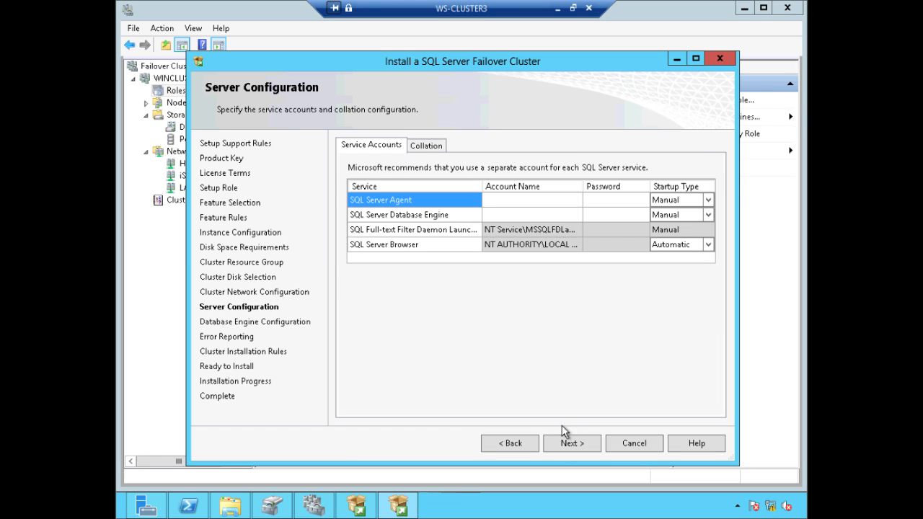
Set the account name for both SQL Server Agent and SQL Server Database Engine to TESTDOMAIN\sqlservice.
click(538, 201)
click(539, 200)
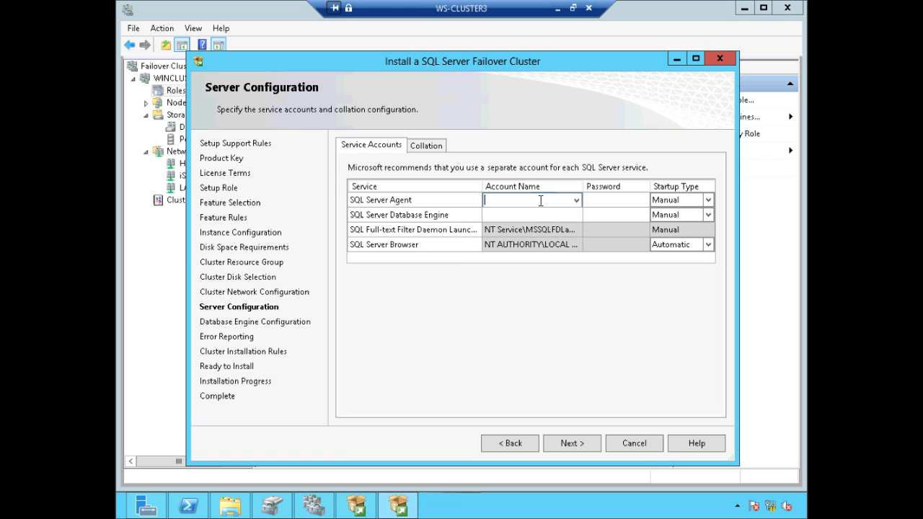
text(TESTDOMAIN\sqlservice)
key(shift+Left)
key(shift+Left)
key(shift+Left)
key(shift+Left)
key(shift+Left)
key(shift+Left)
key(shift+Left)
key(shift+Left)
key(shift+Left)
key(shift+Left)
key(shift+Left)
key(shift+Left)
key(shift+Left)
key(shift+Left)
key(shift+Left)
key(shift+Left)
key(shift+Left)
key(shift+Left)
key(shift+Left)
key(shift+Left)
key(shift+Left)
key(ctrl+c)
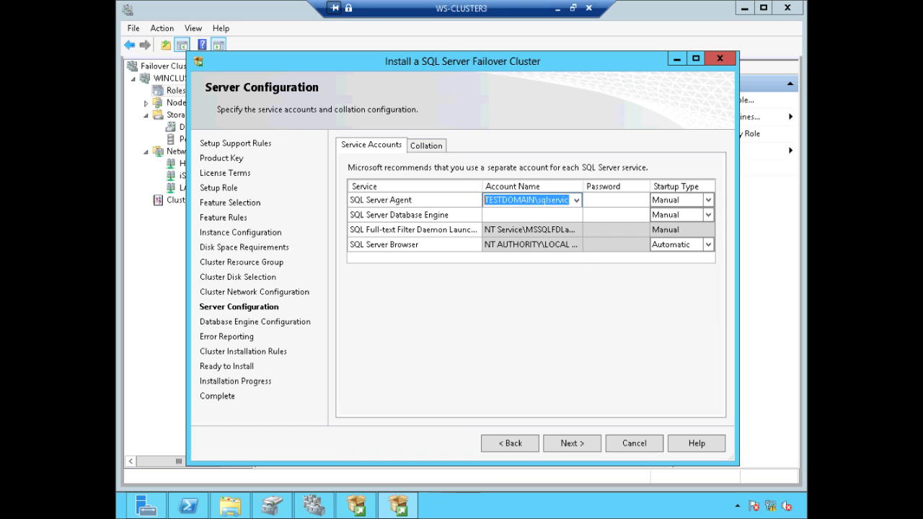
click(535, 215)
key(ctrl+v)
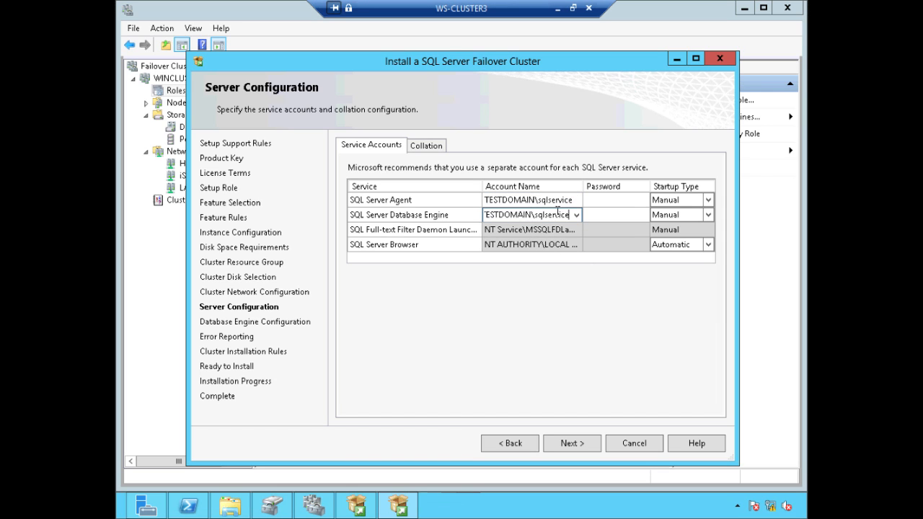
Enter the service account password for both SQL Server Agent and SQL Server Database Engine.
click(630, 201)
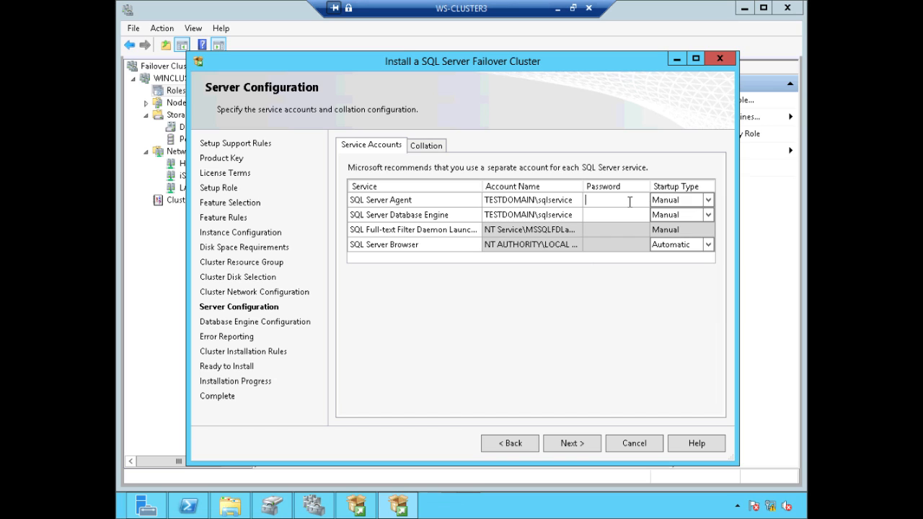
text(********)
click(616, 216)
text(********)
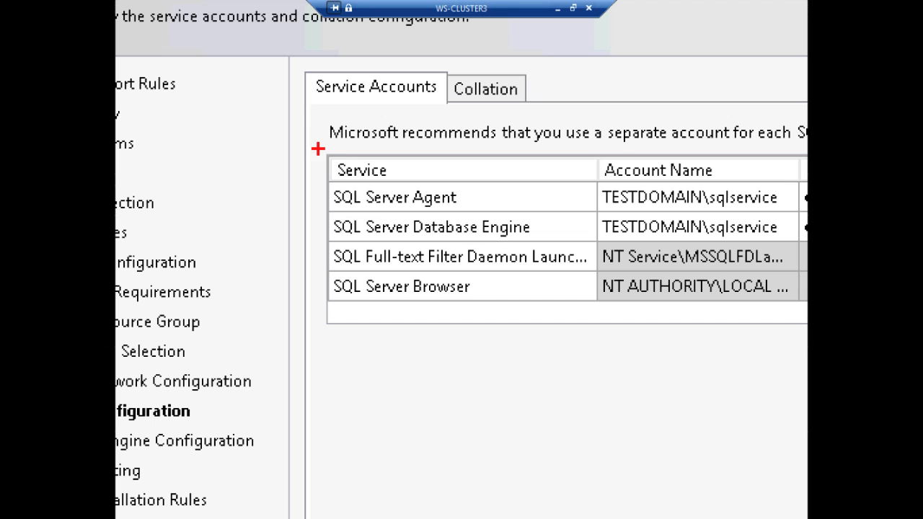
Review the service accounts and startup types of SQL Server Agent and SQL Server Database Engine.
mouse_move(318, 149)
mouse_down()
mouse_move(350, 236)
mouse_move(601, 316)
mouse_up()
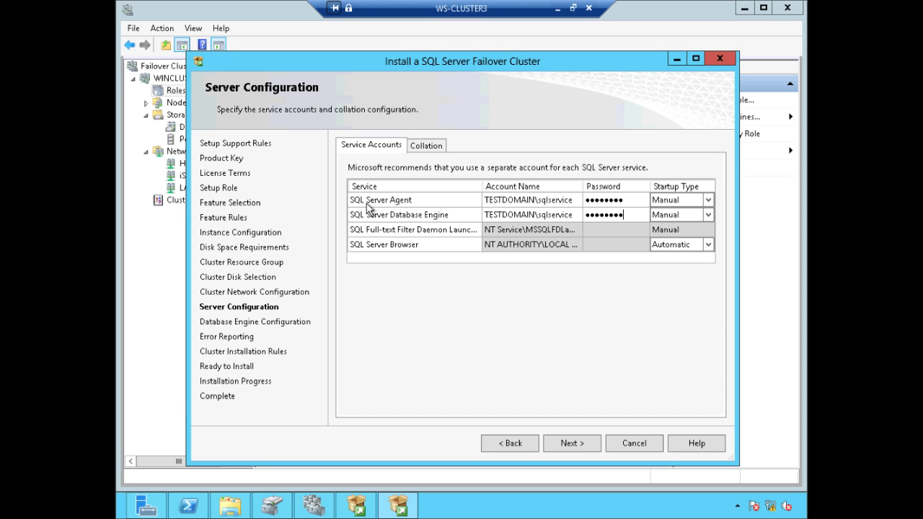
click(505, 204)
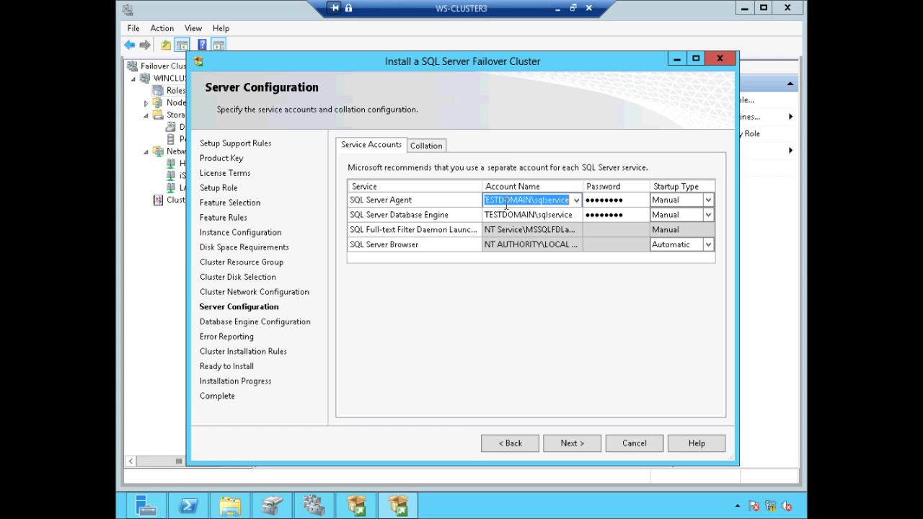
click(509, 217)
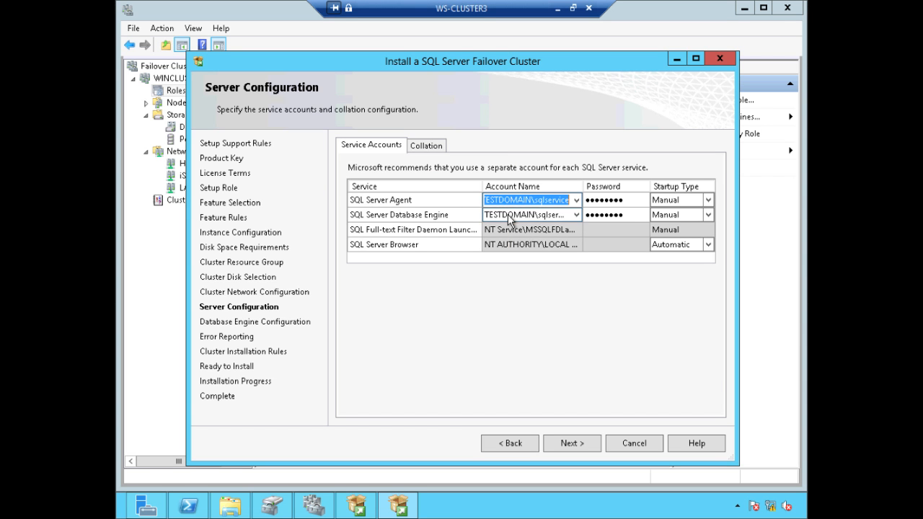
click(424, 204)
click(427, 214)
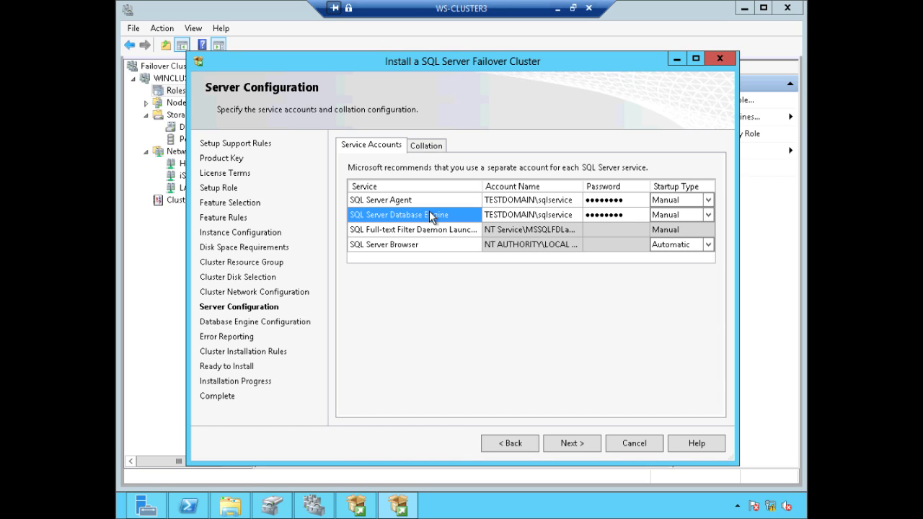
click(499, 216)
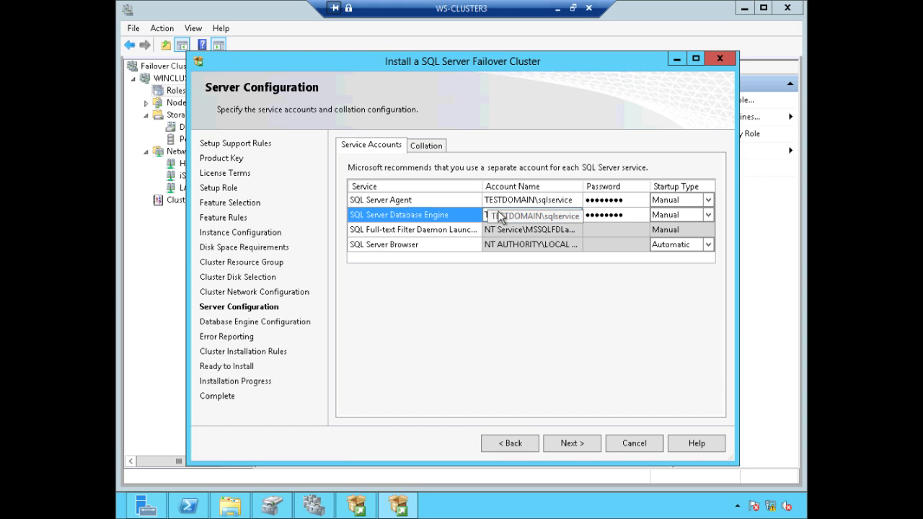
click(445, 216)
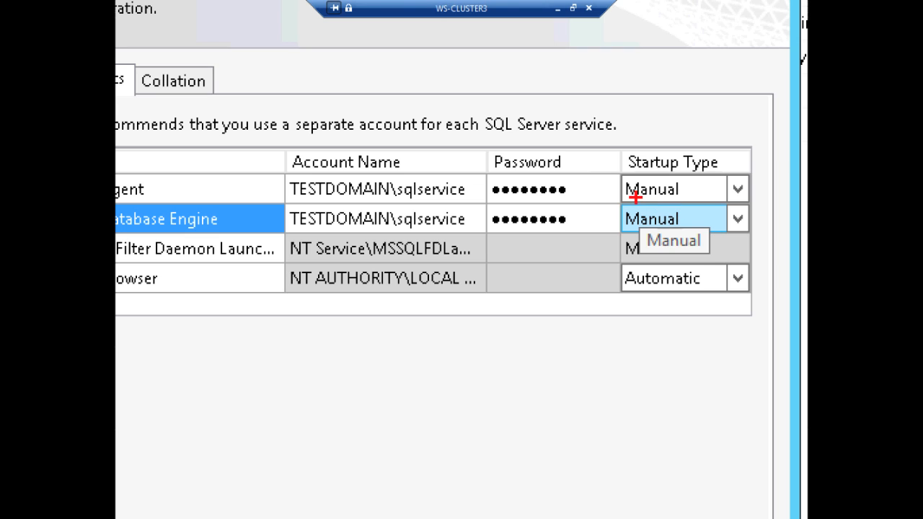
mouse_move(619, 168)
mouse_down()
mouse_move(621, 200)
mouse_move(663, 242)
mouse_move(751, 236)
mouse_up()
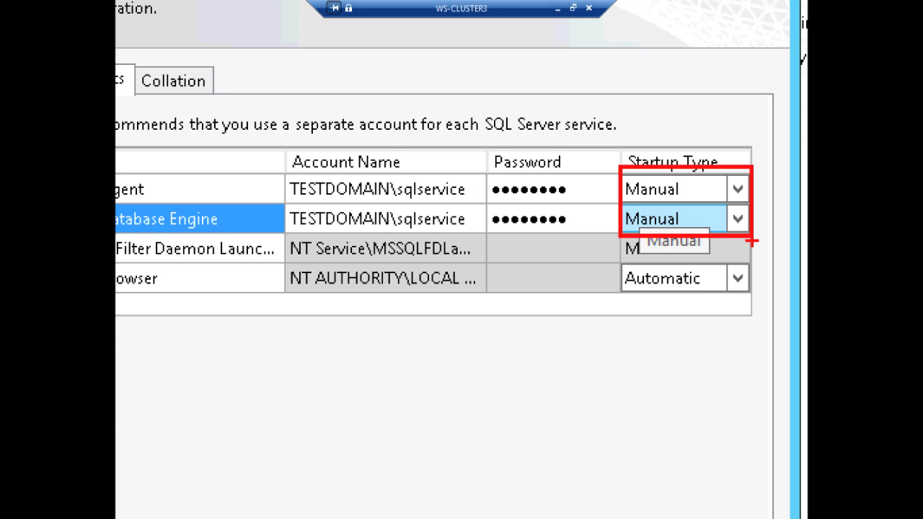
key(Escape)
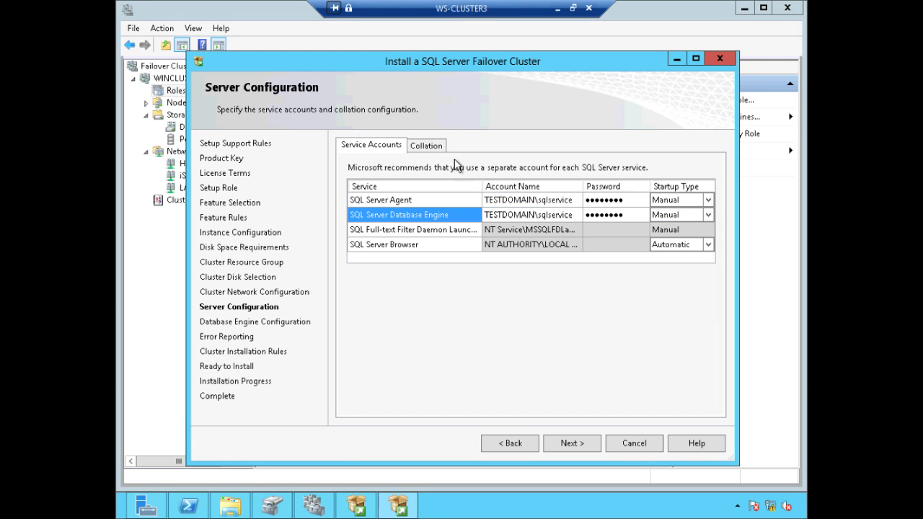
Accept the SQL_Latin1_General_CP1_CI_AS collation and add the current user as a SQL Server administrator.
click(435, 146)
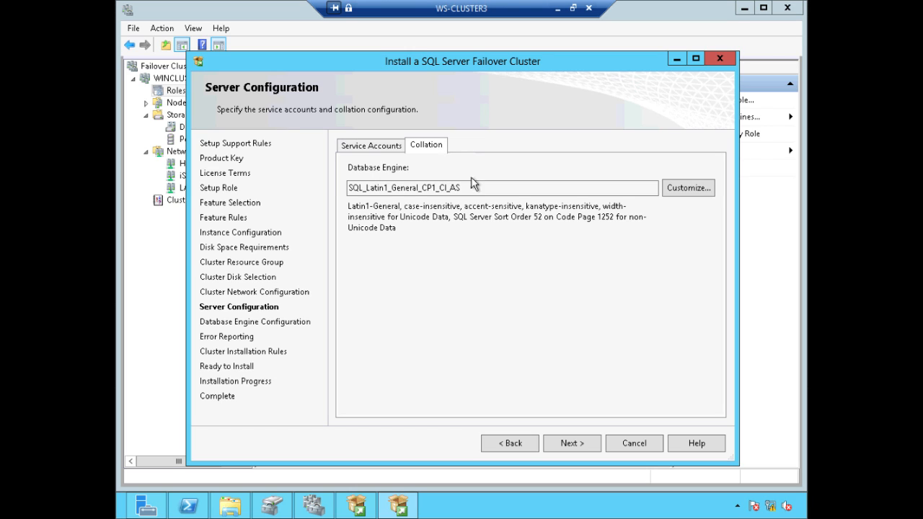
click(570, 444)
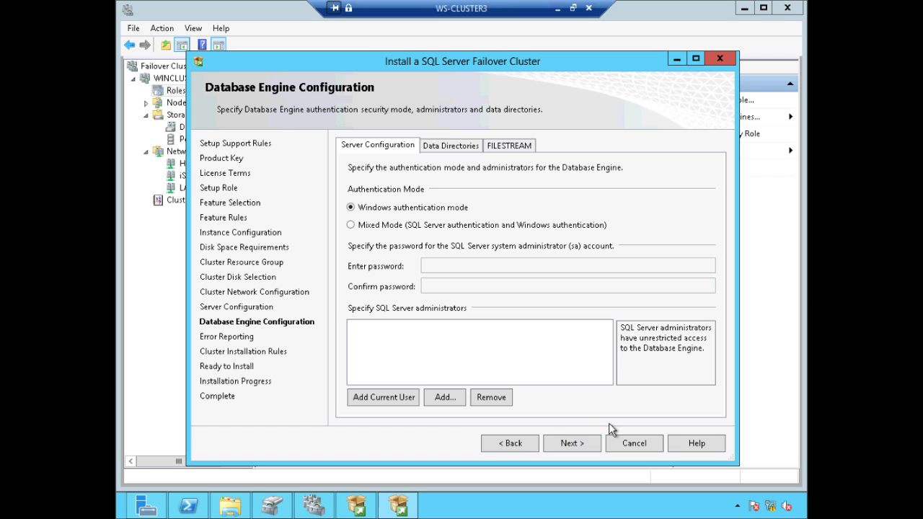
click(384, 398)
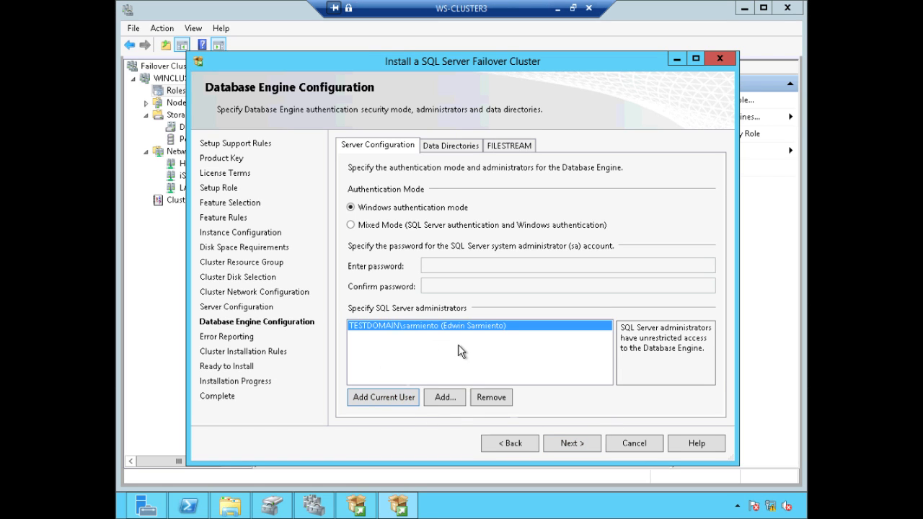
Set the Temp DB data directory to E:\MSSQL on the local TEMPDB drive.
click(458, 145)
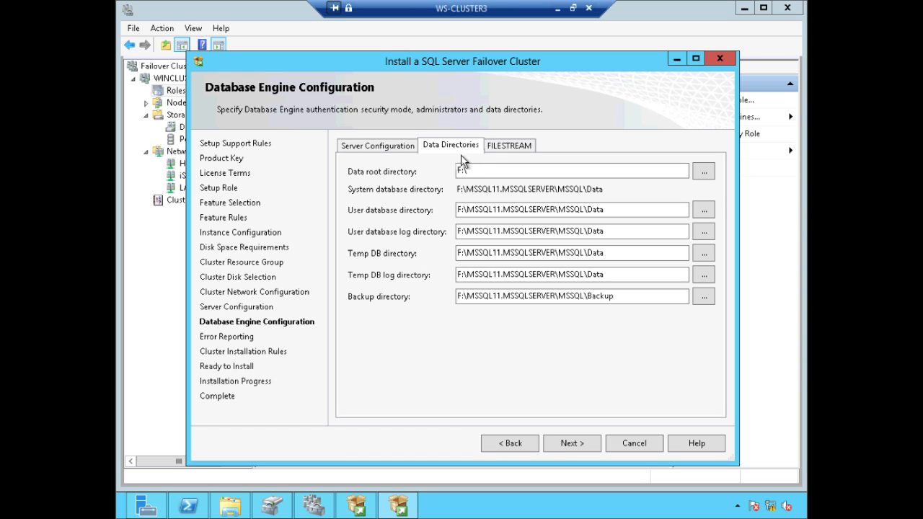
click(463, 173)
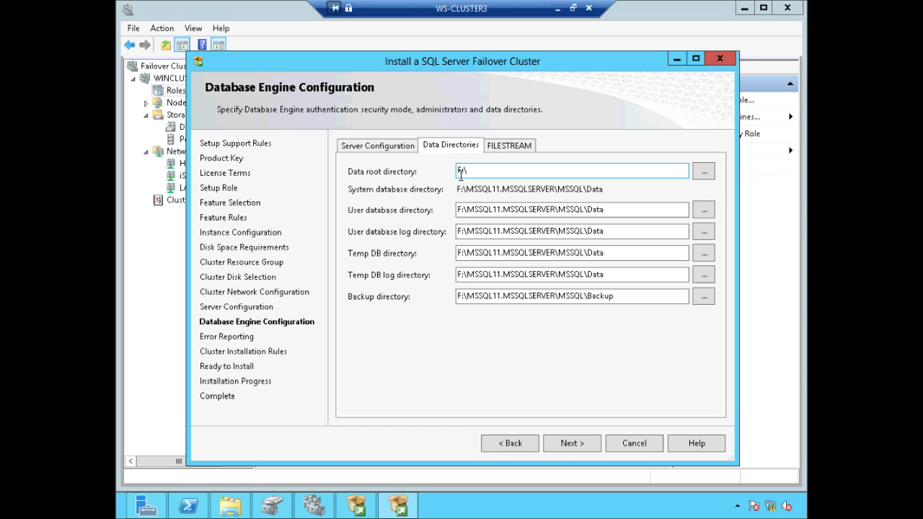
click(704, 253)
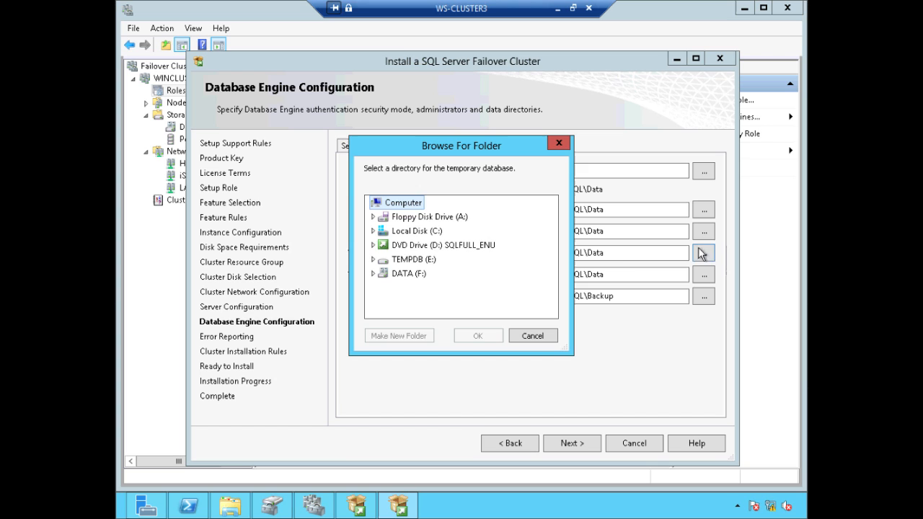
click(413, 259)
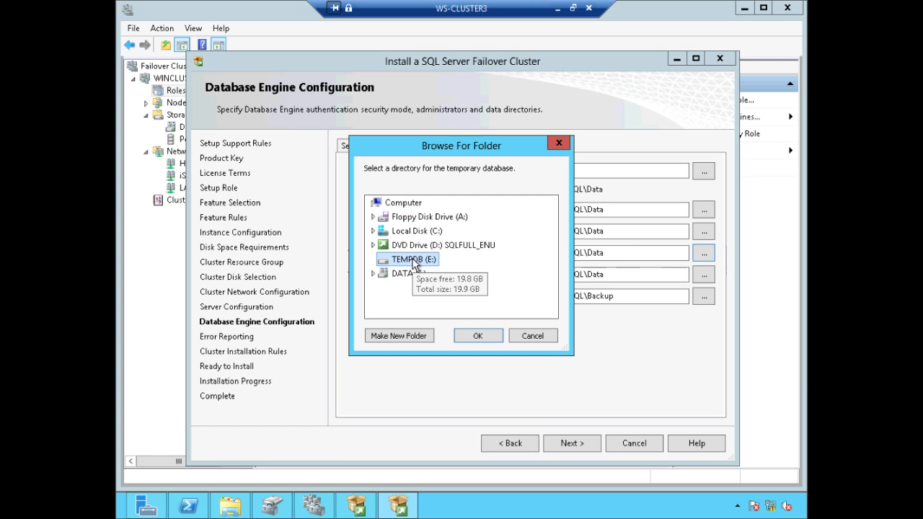
click(476, 335)
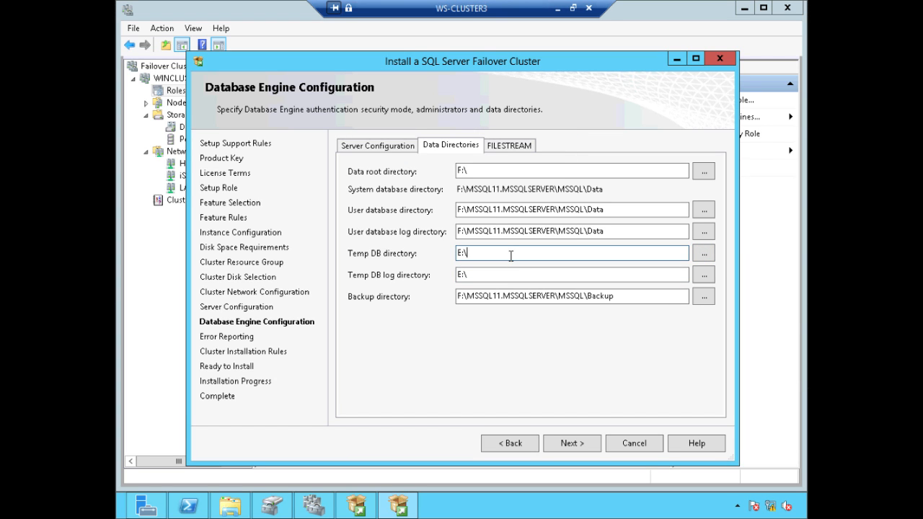
text(MSSQL)
Check the data root and Temp DB directories and accept using a local directory for tempdb.
drag(470, 170, 458, 172)
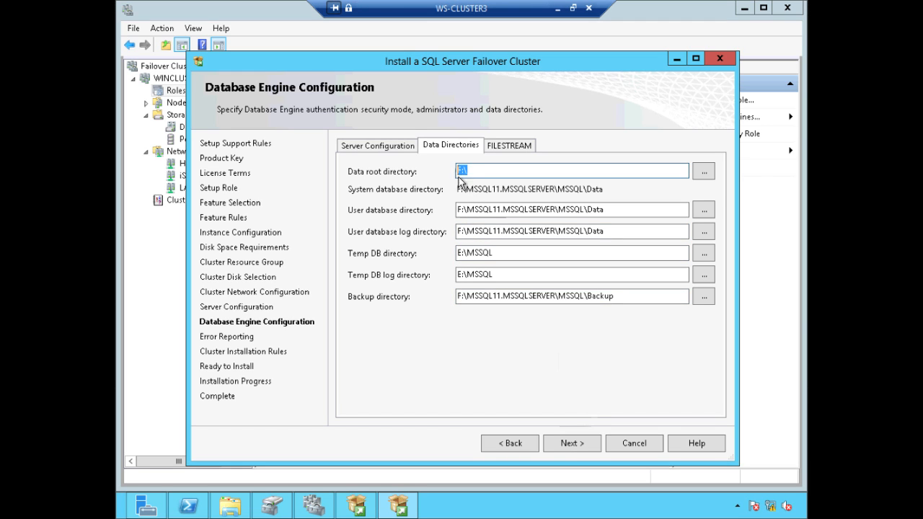
drag(498, 252, 453, 253)
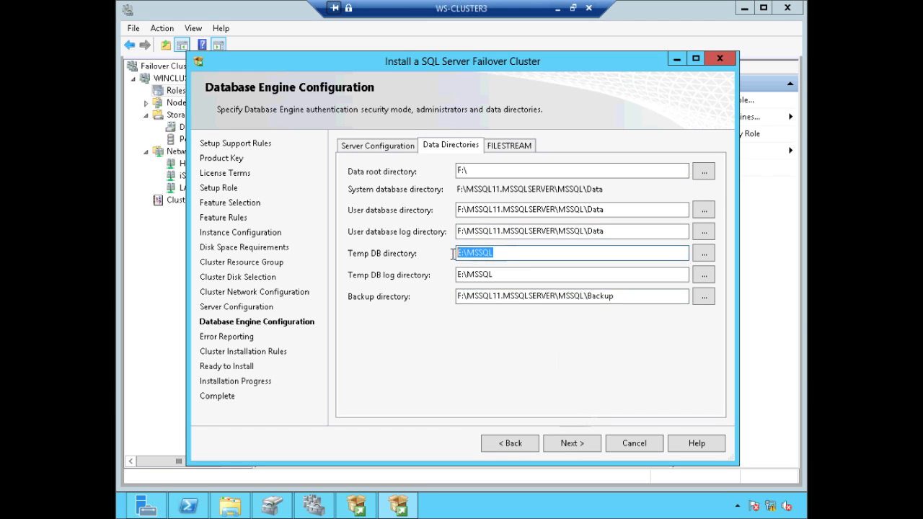
click(503, 275)
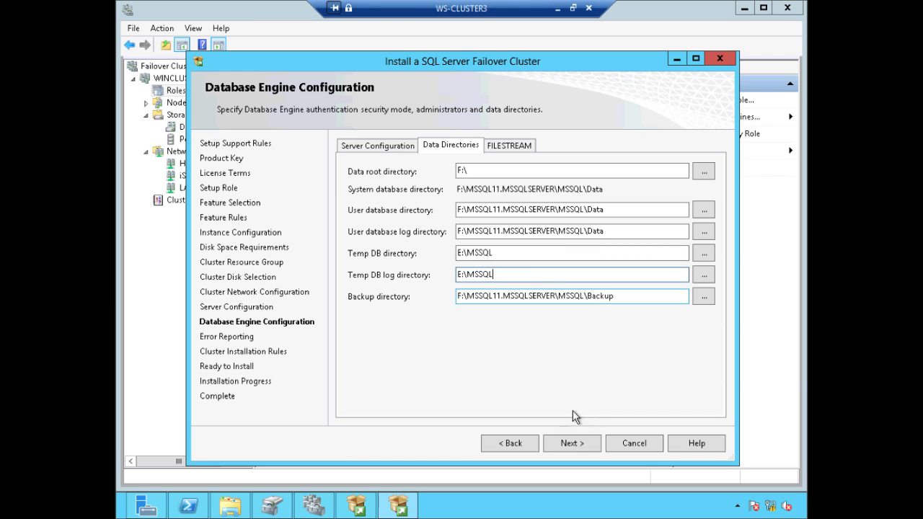
click(575, 439)
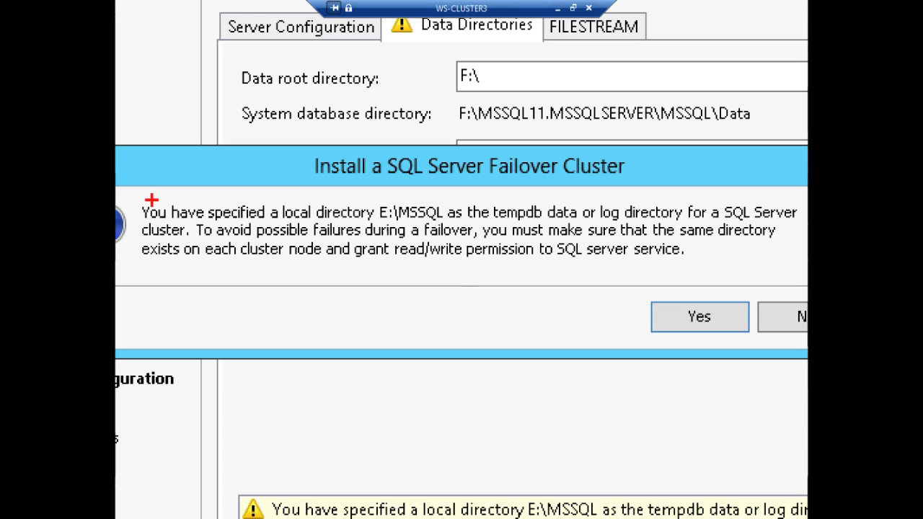
mouse_move(150, 198)
mouse_down()
mouse_move(447, 264)
mouse_move(804, 270)
mouse_up()
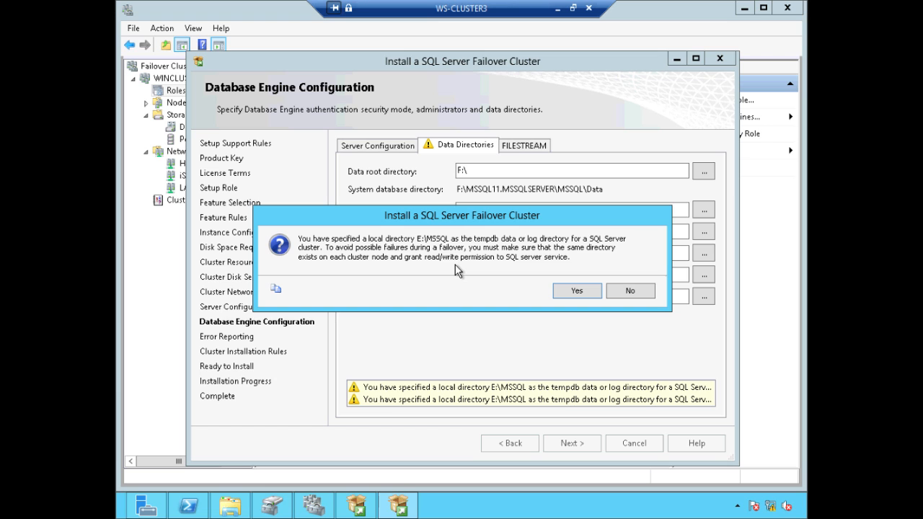
click(569, 292)
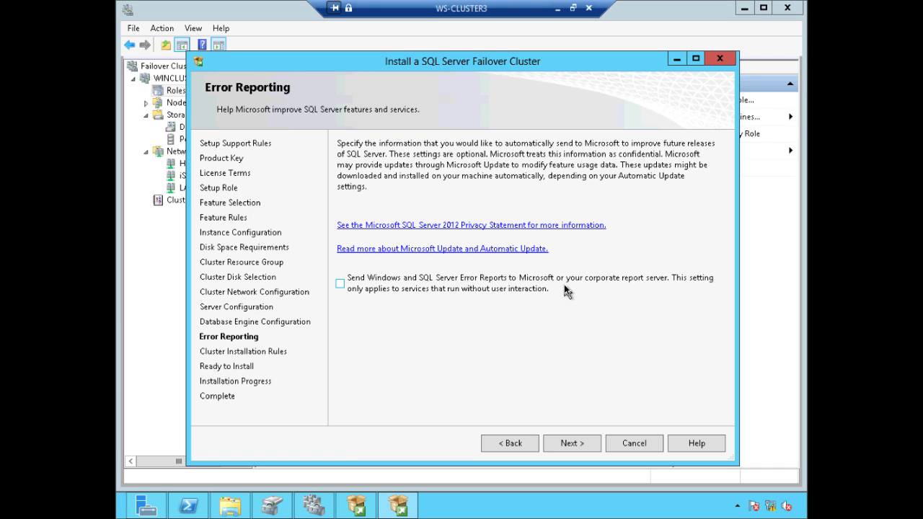
Leave error reporting off and, after viewing the cluster installation rule details, start the failover cluster installation.
click(576, 443)
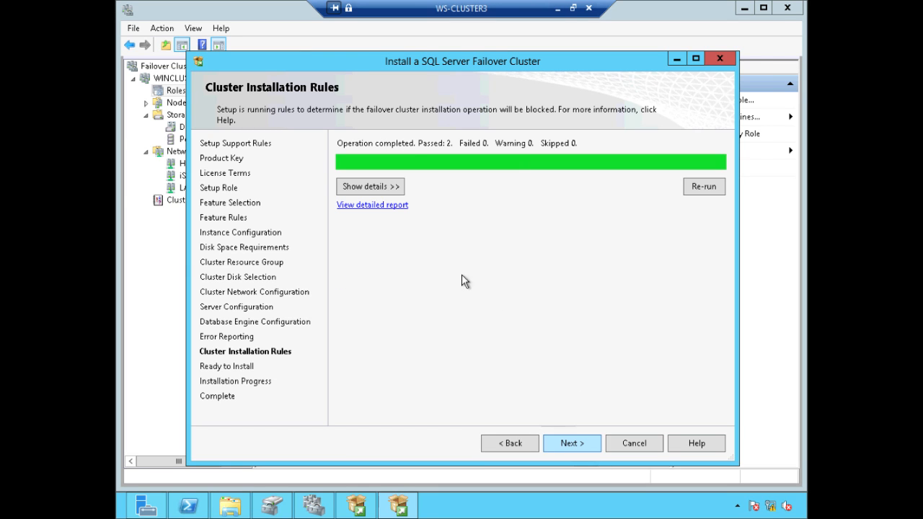
click(396, 188)
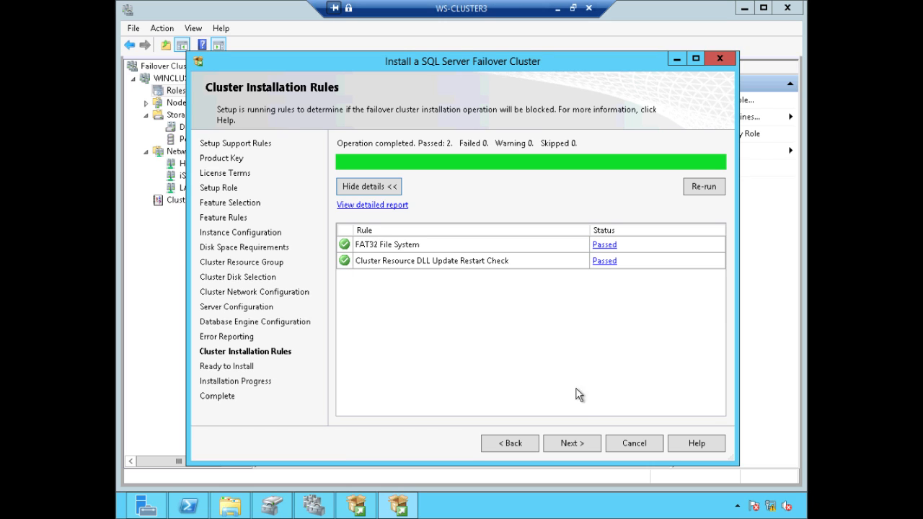
click(574, 439)
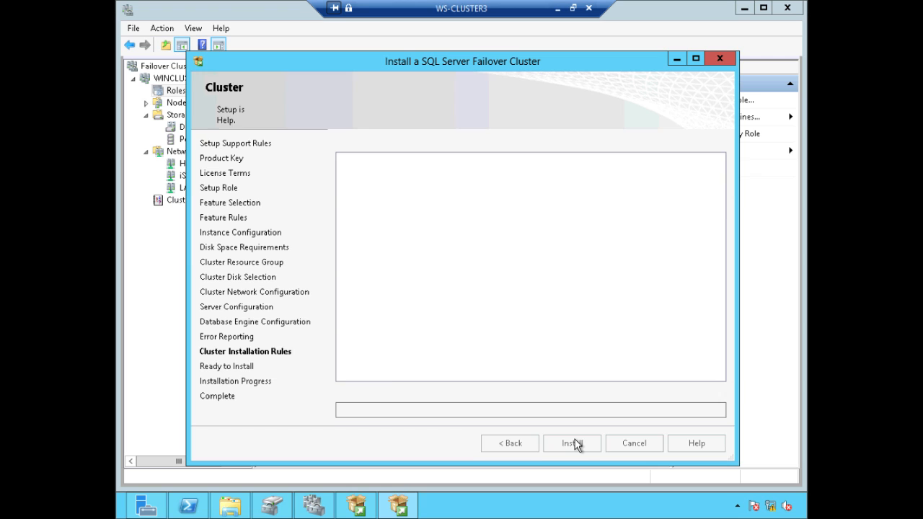
click(575, 440)
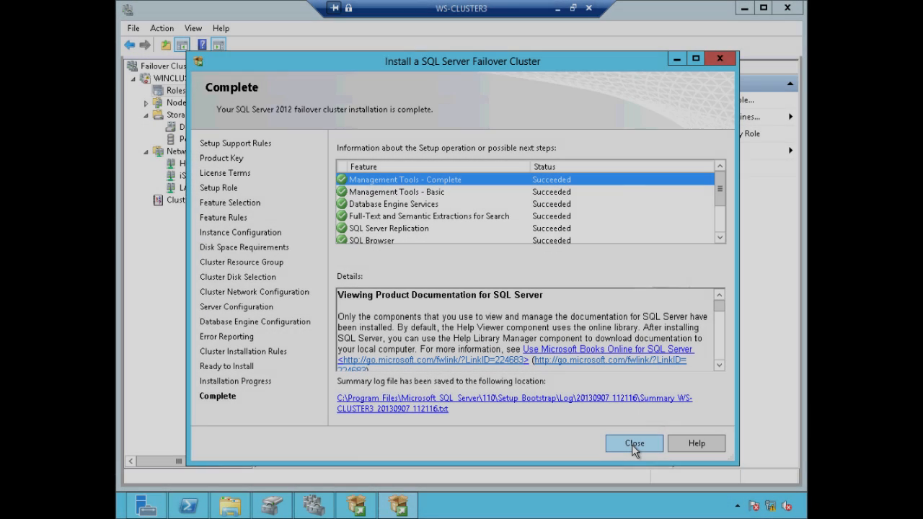
Close the completed setup wizard and show the SQL Server (MSSQLSERVER) role's summary with a widened name column and a taller details area.
click(635, 444)
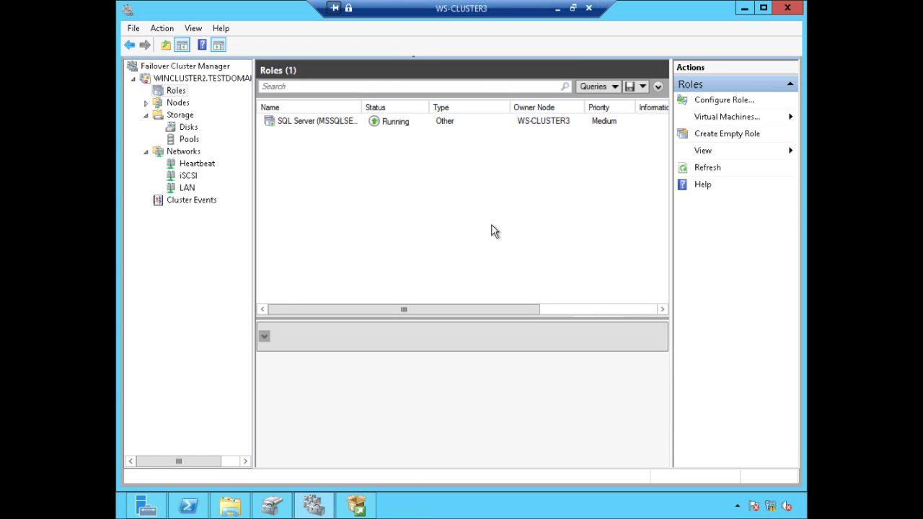
click(175, 90)
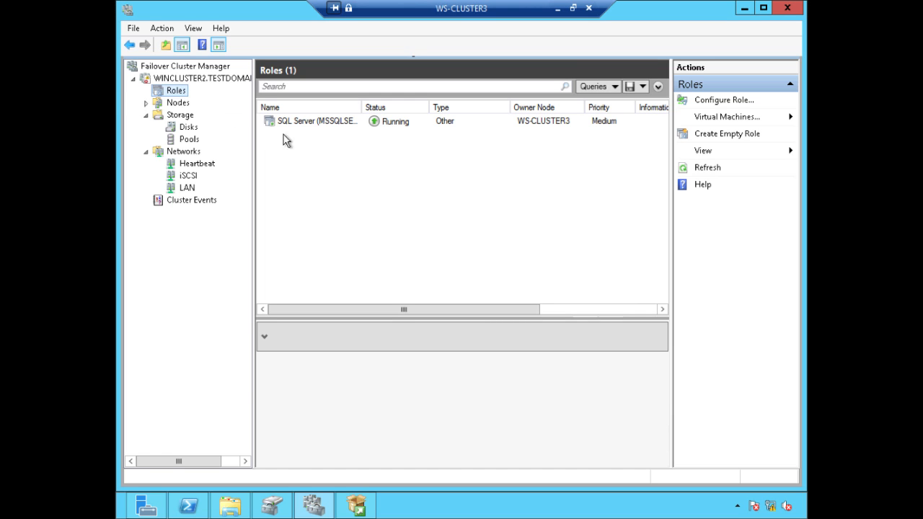
drag(360, 107, 439, 107)
click(348, 121)
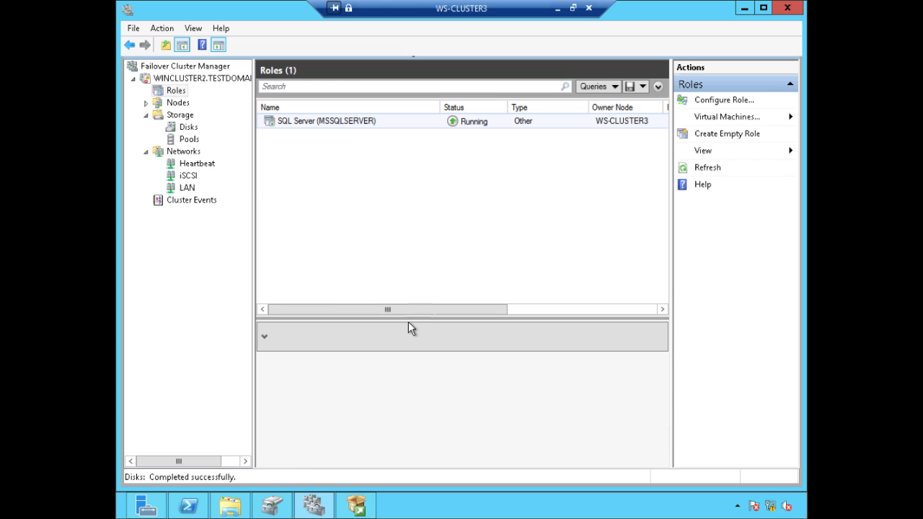
drag(411, 315, 399, 165)
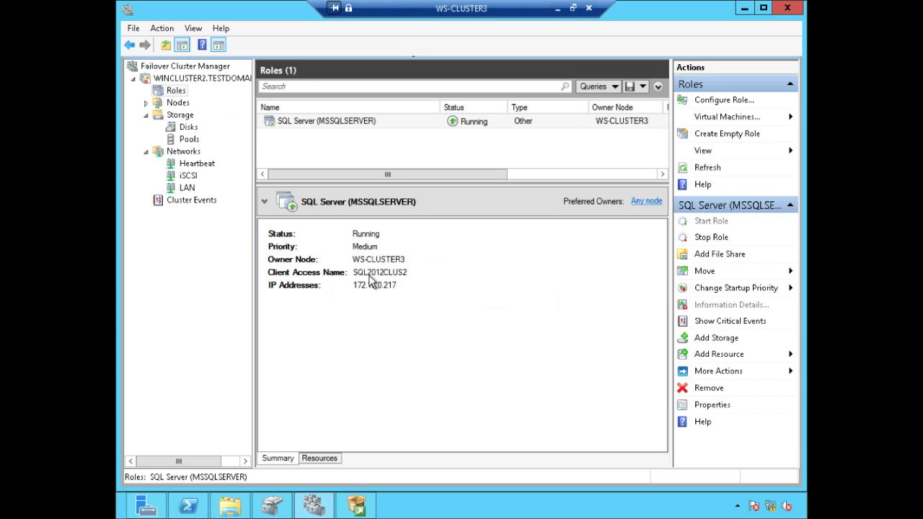
Examine the SQL Server (MSSQLSERVER) role's resources, expanding the server name and the SQL storage and checking the SQL Server and Agent entries.
click(323, 459)
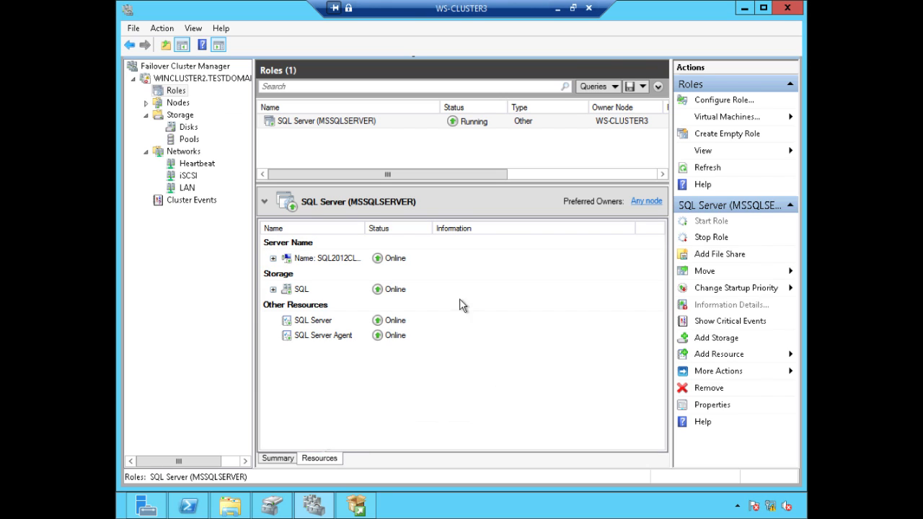
click(273, 258)
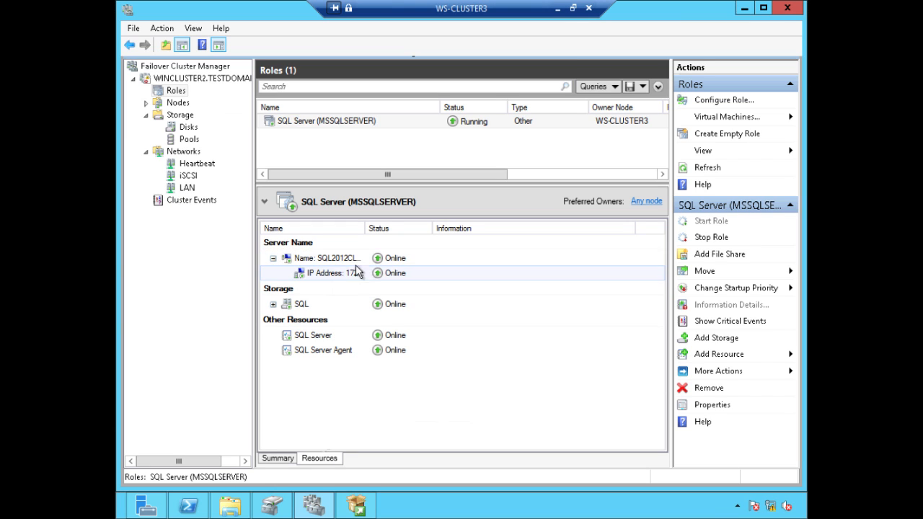
double_click(365, 228)
drag(425, 228, 425, 229)
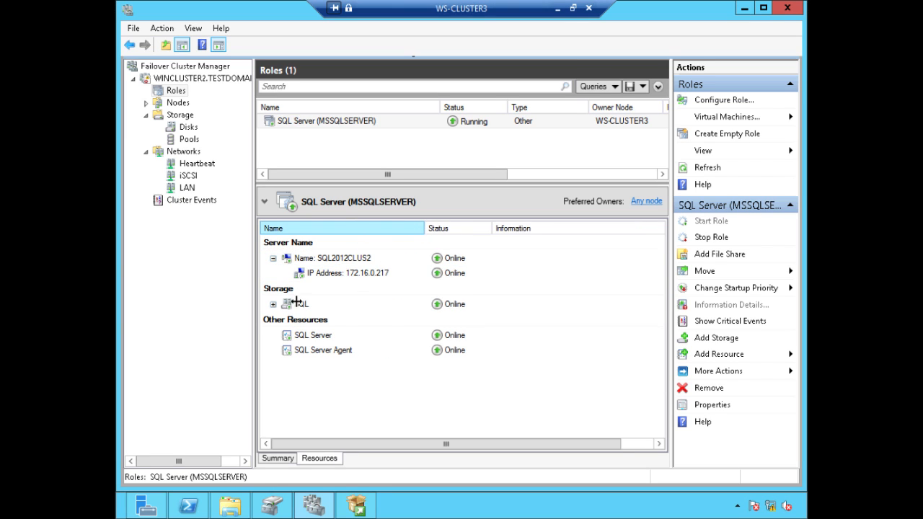
click(274, 305)
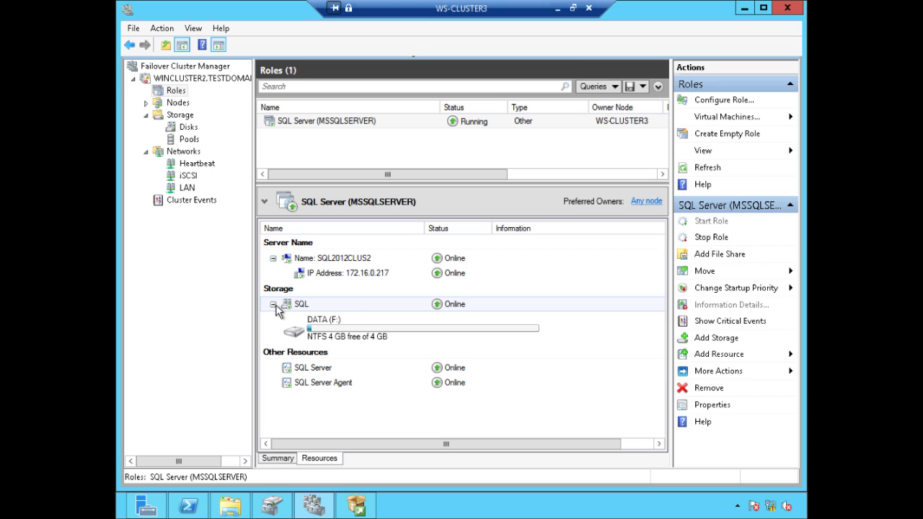
click(310, 372)
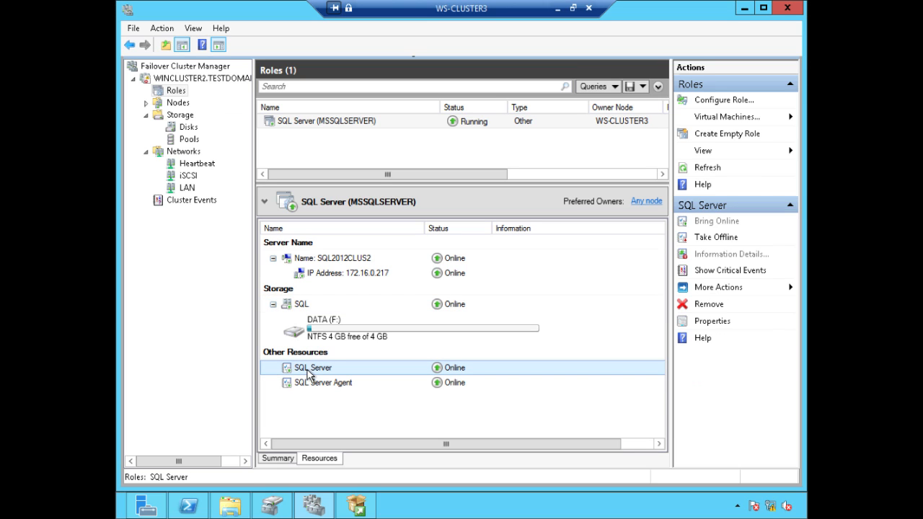
click(319, 384)
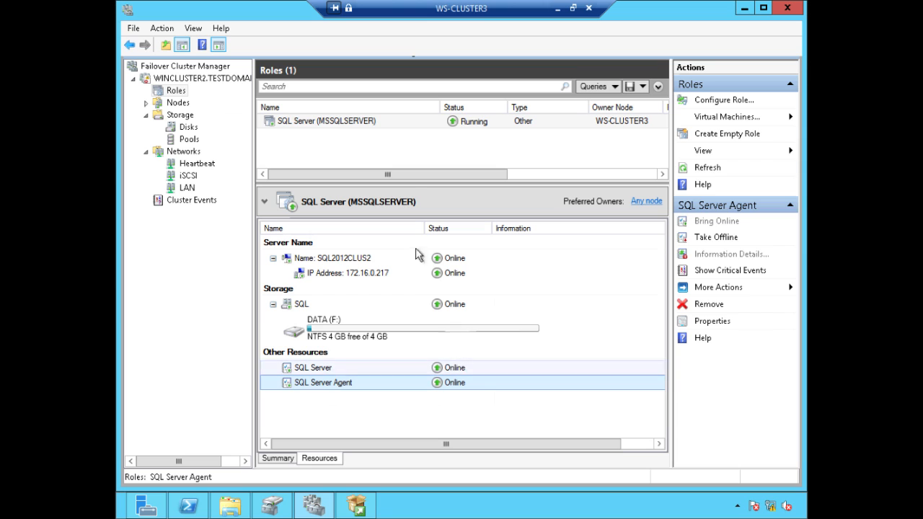
click(367, 123)
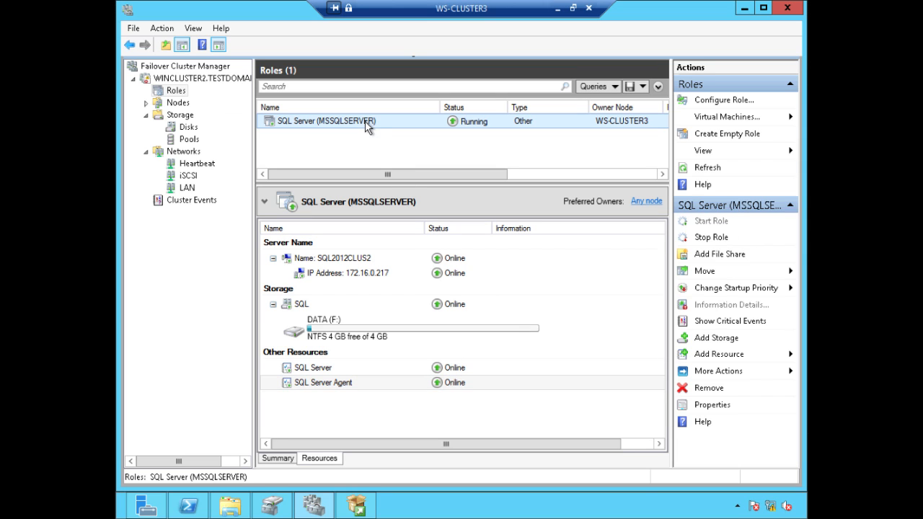
Generate the dependency report for the SQL Server Agent resource, read through its dependency diagram and close the report.
click(358, 388)
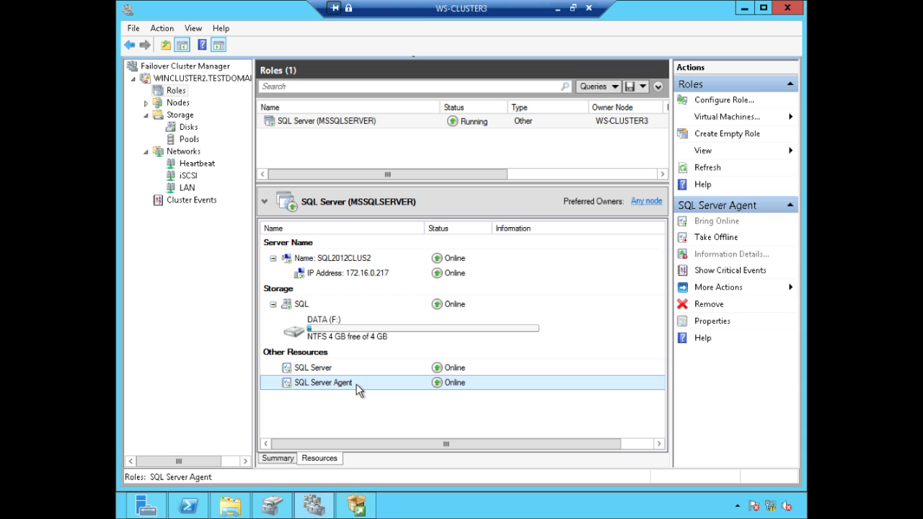
right_click(359, 388)
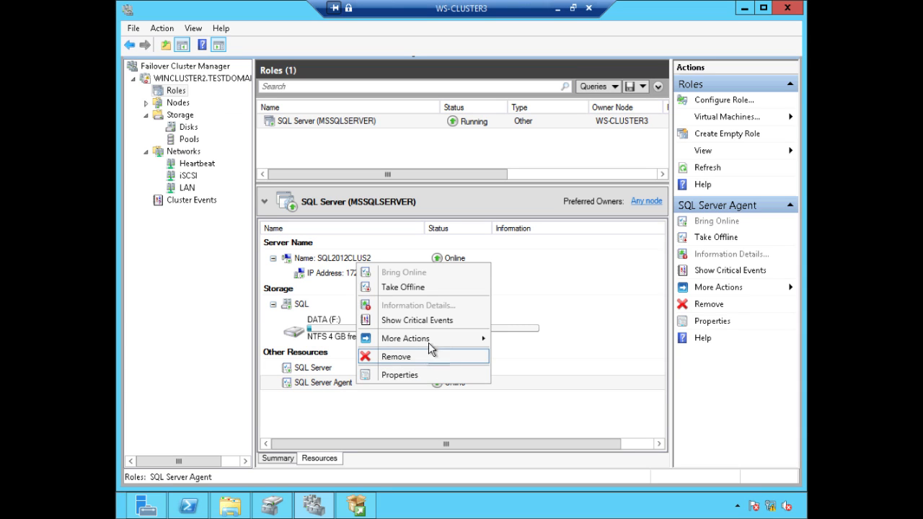
mouse_move(445, 341)
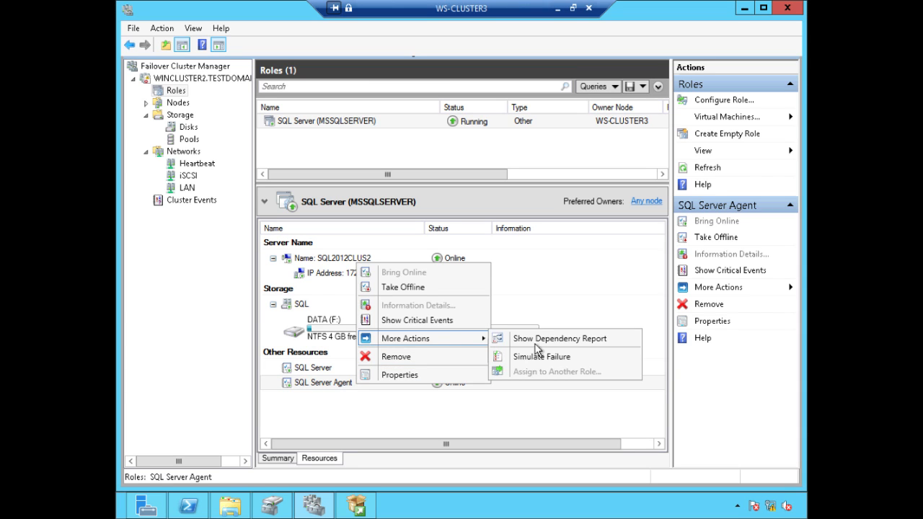
click(587, 339)
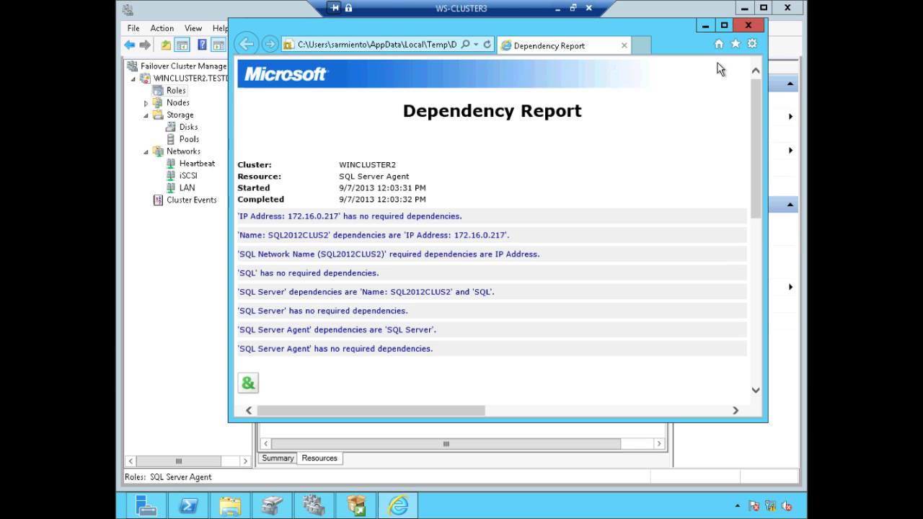
click(724, 26)
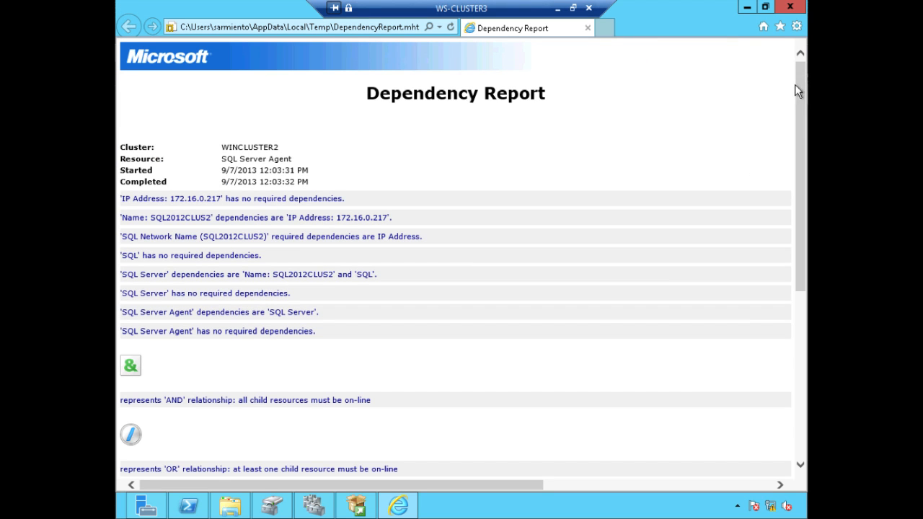
drag(798, 87, 810, 292)
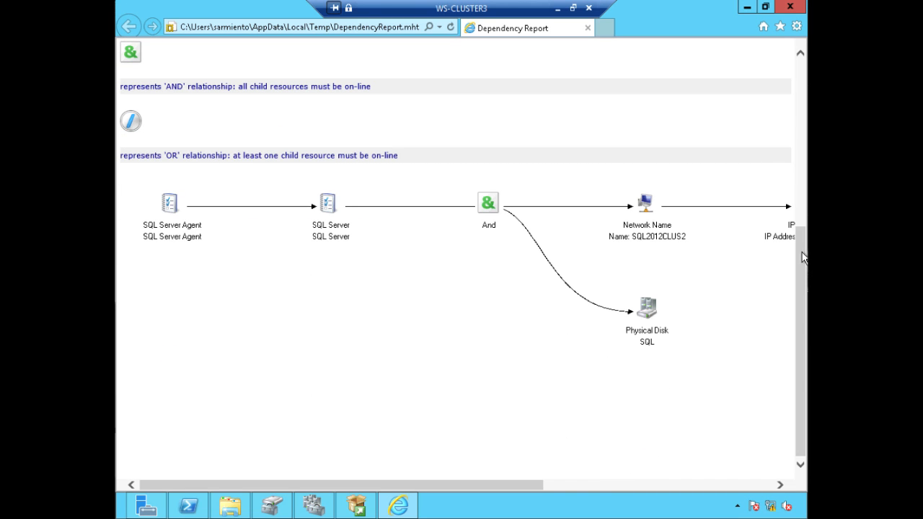
drag(801, 265, 783, 253)
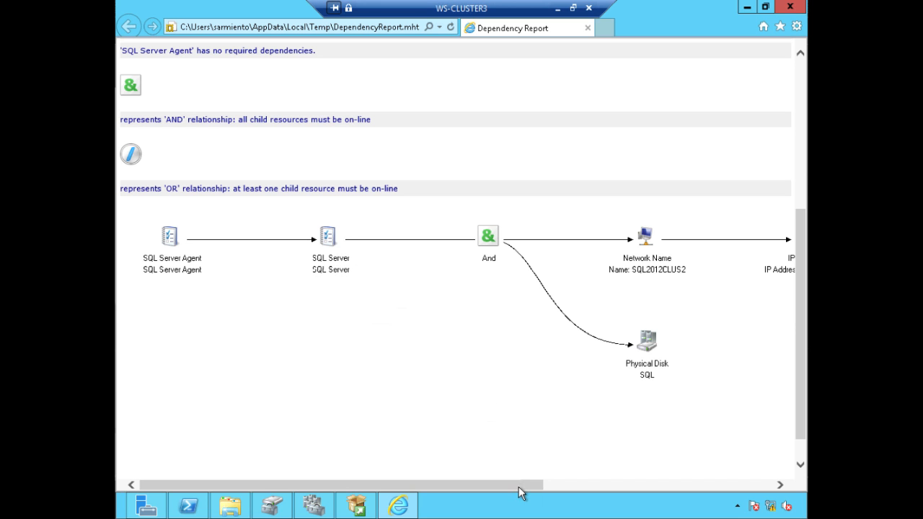
drag(520, 493, 693, 486)
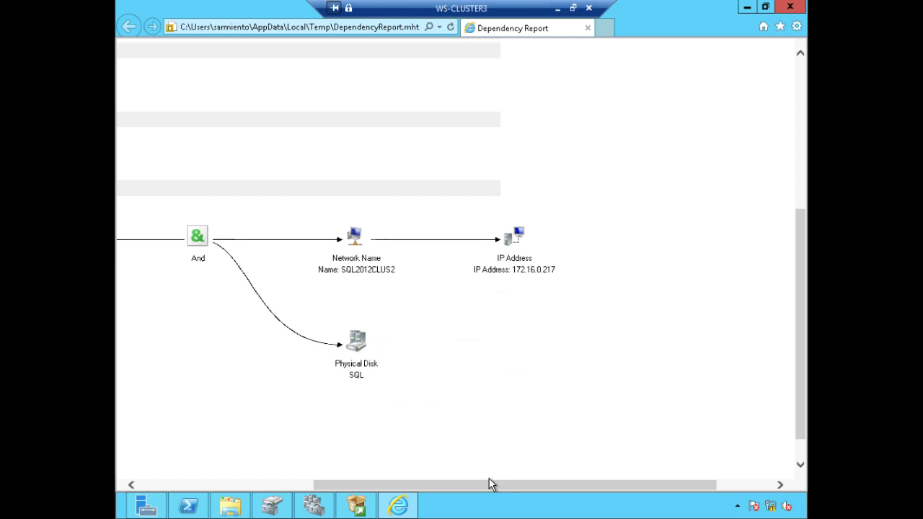
drag(488, 482, 139, 466)
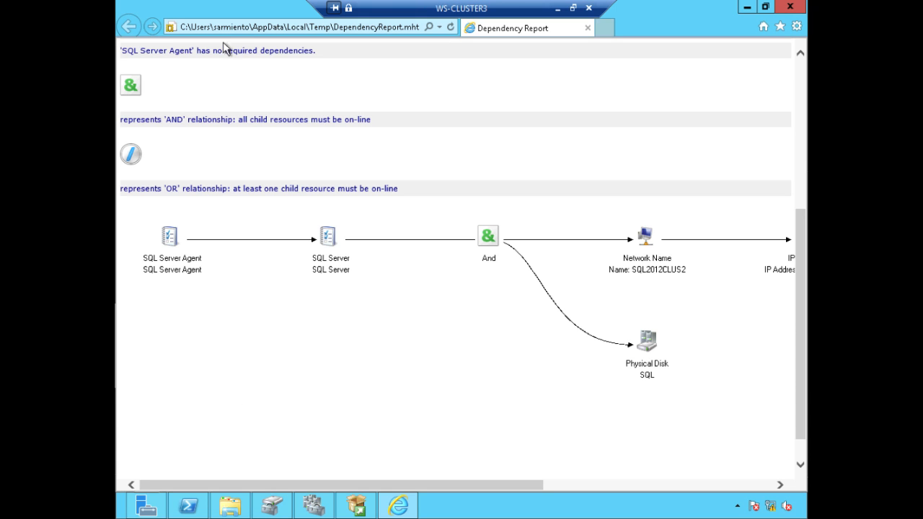
drag(802, 232, 789, 58)
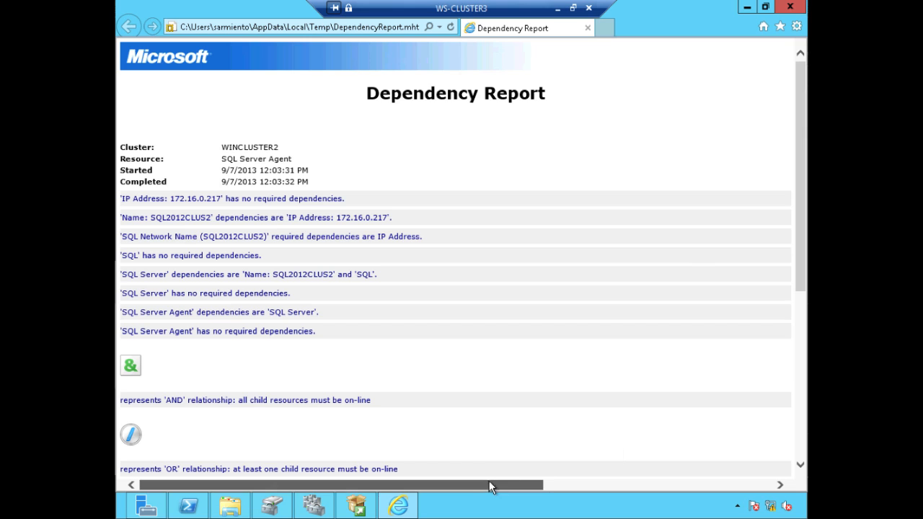
click(791, 7)
Review the preferred owners in the SQL Server (MSSQLSERVER) role's properties and leave without saving changes.
right_click(362, 120)
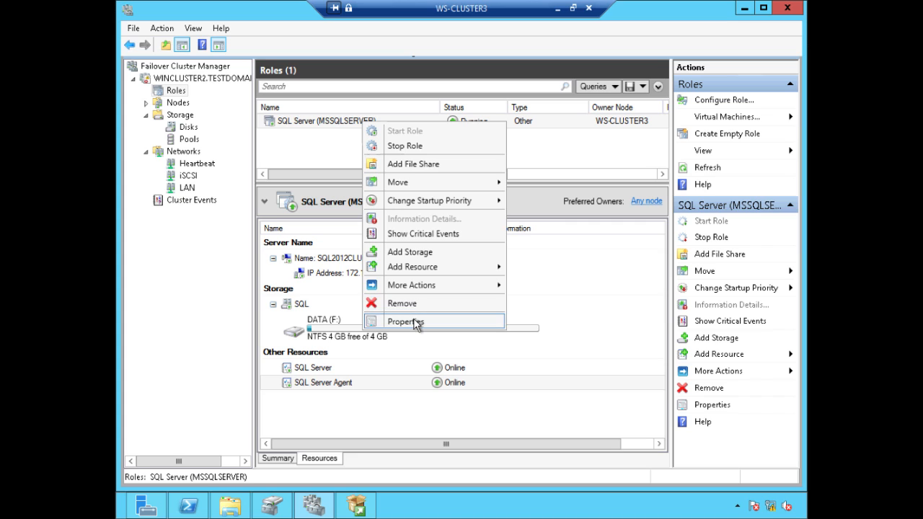
click(415, 322)
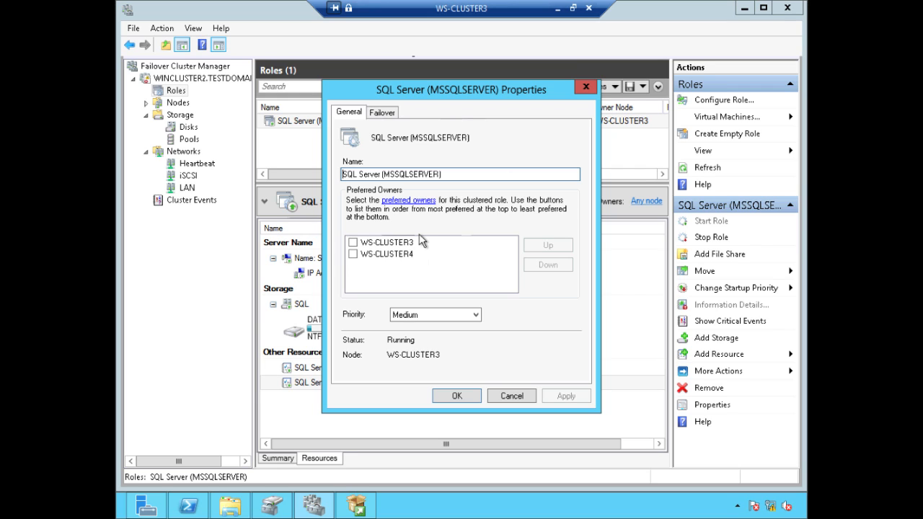
click(401, 257)
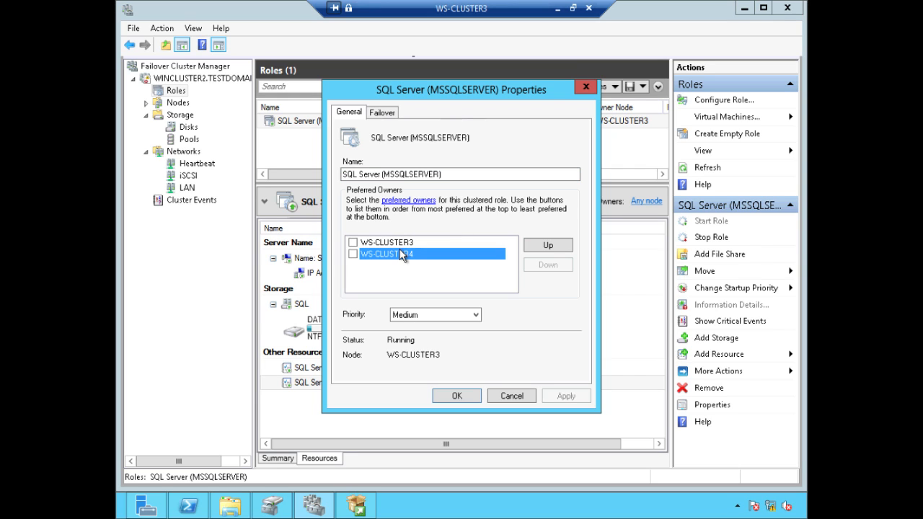
click(510, 396)
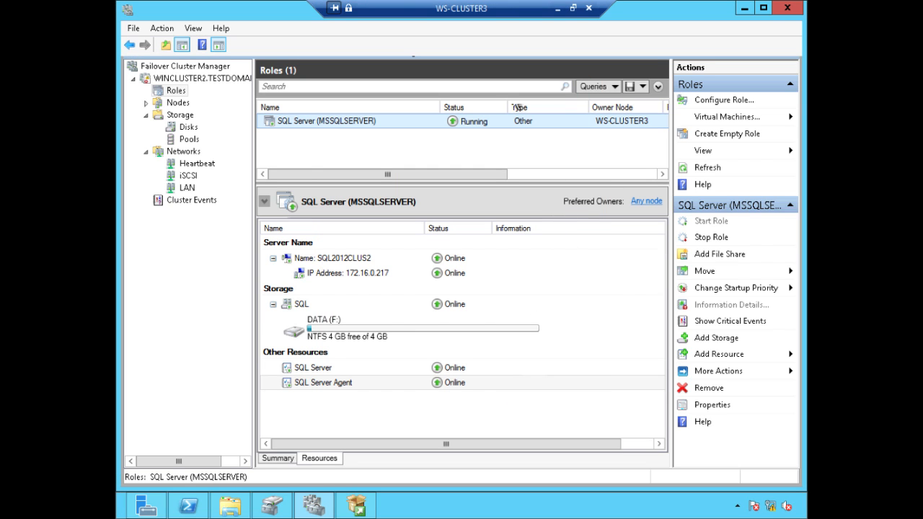
Switch to the WS-CLUSTER4 Remote Desktop session and minimize its Disk Management window.
click(559, 9)
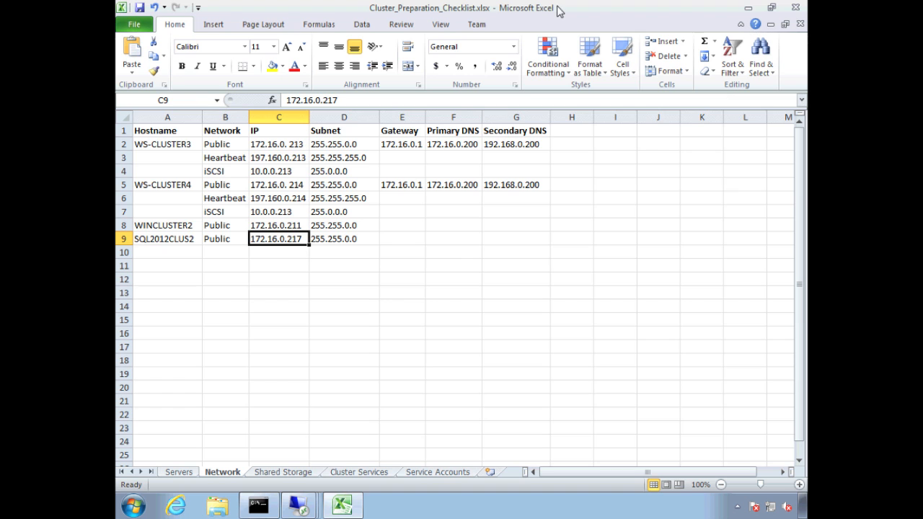
click(306, 501)
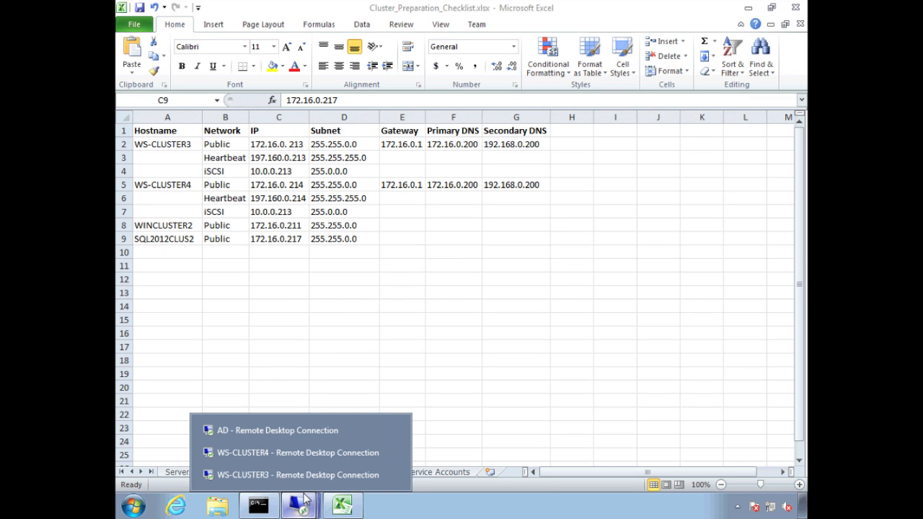
click(295, 453)
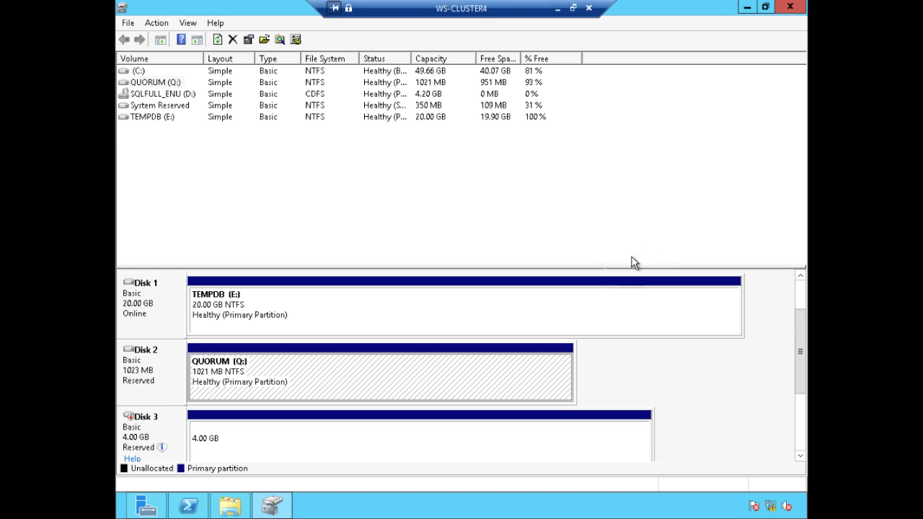
click(747, 8)
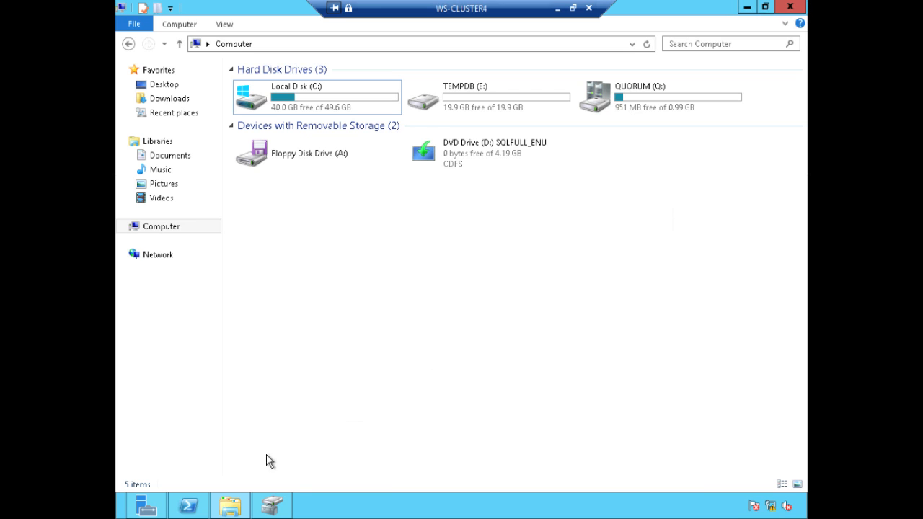
Launch SQL Server 2012 setup from the SQLFULL_ENU DVD drive, allow it to make changes and show its installation options.
click(482, 152)
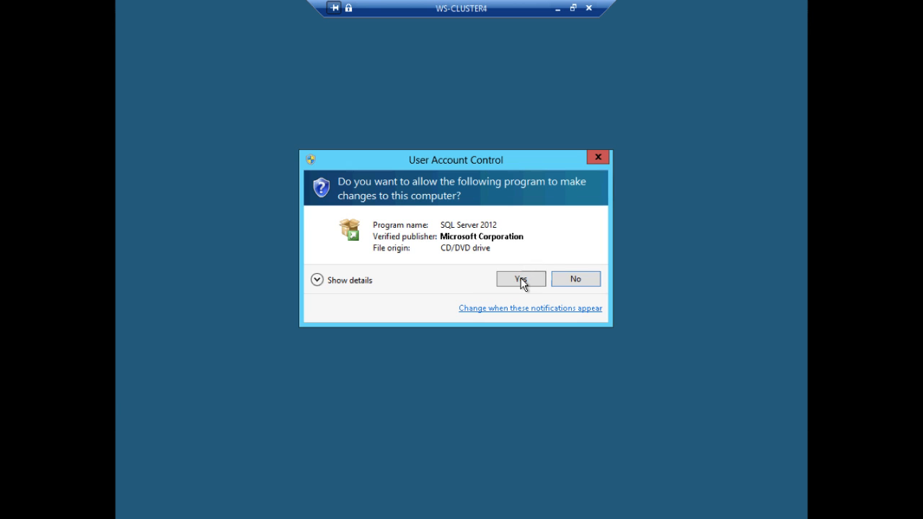
click(521, 280)
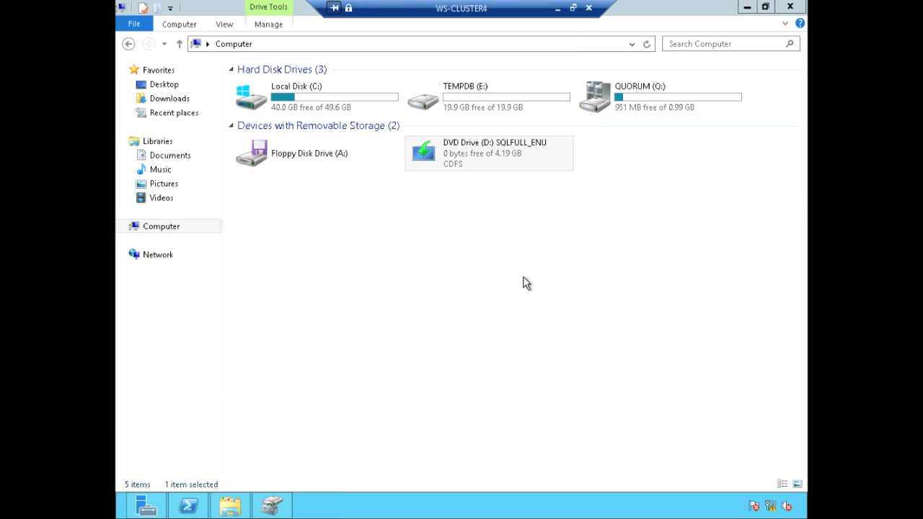
click(748, 8)
click(748, 8)
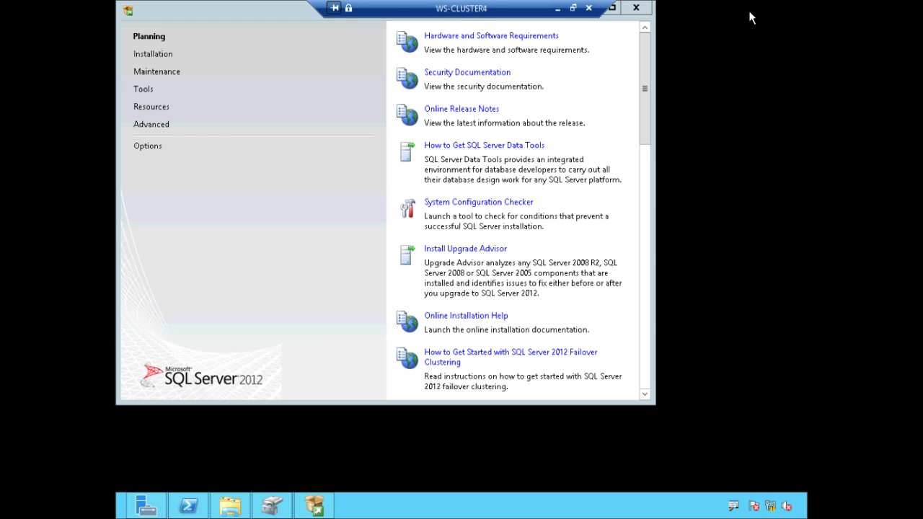
click(165, 57)
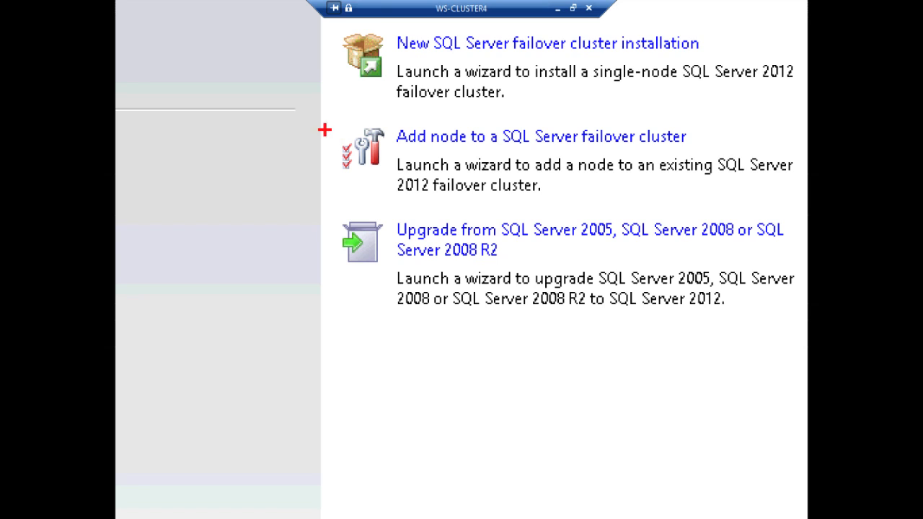
mouse_move(333, 118)
mouse_down()
mouse_move(396, 181)
mouse_move(794, 208)
mouse_up()
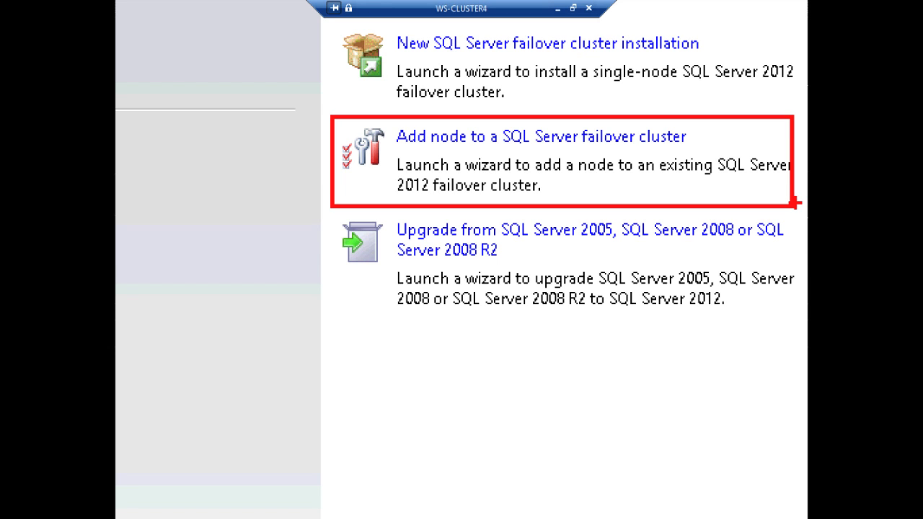
key(Escape)
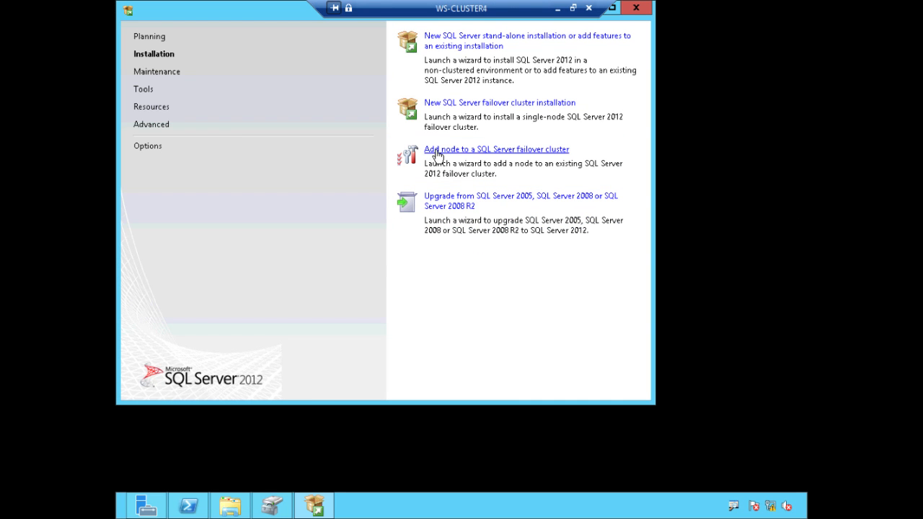
Start adding a node to a SQL Server failover cluster, review the setup support rule details and continue.
click(438, 156)
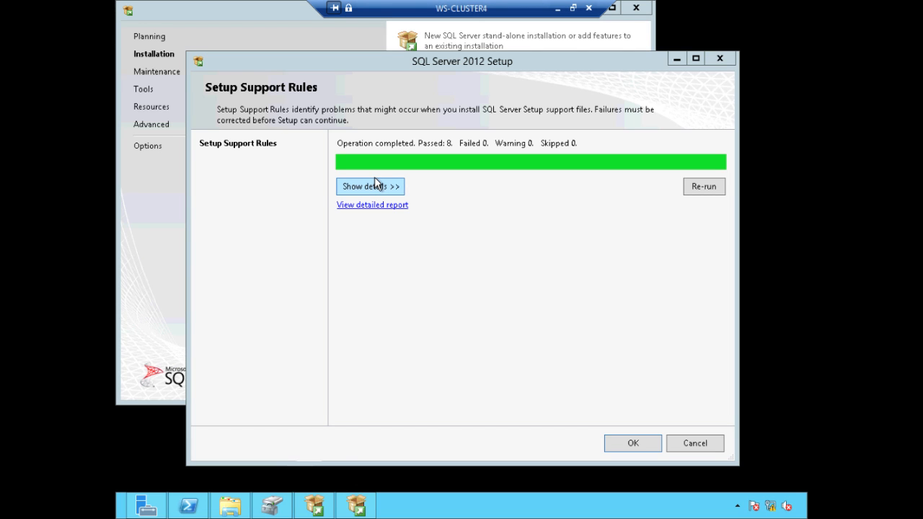
click(377, 186)
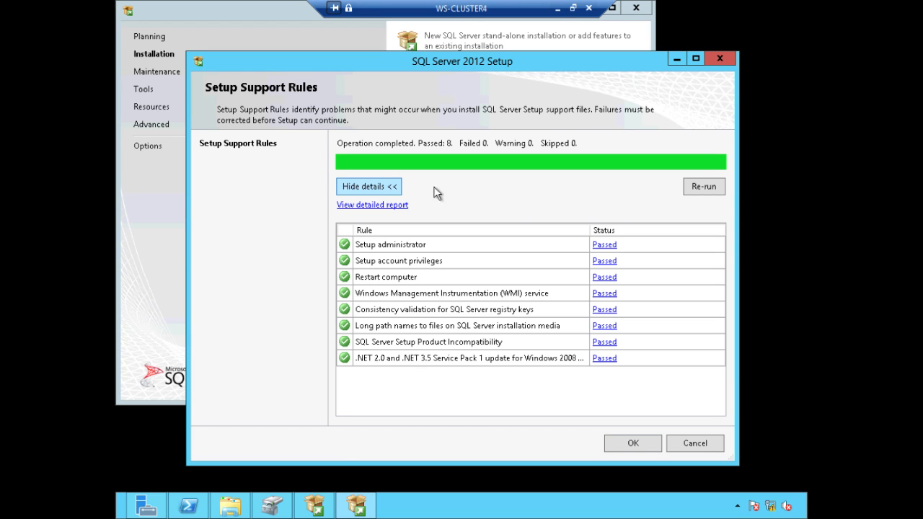
click(634, 444)
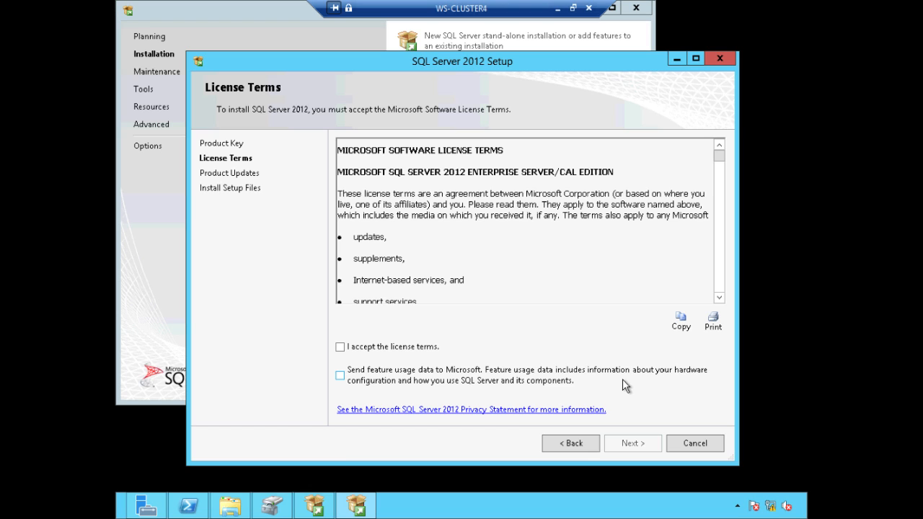
Accept the license terms and continue past the product updates check to install the setup files.
click(411, 349)
click(618, 440)
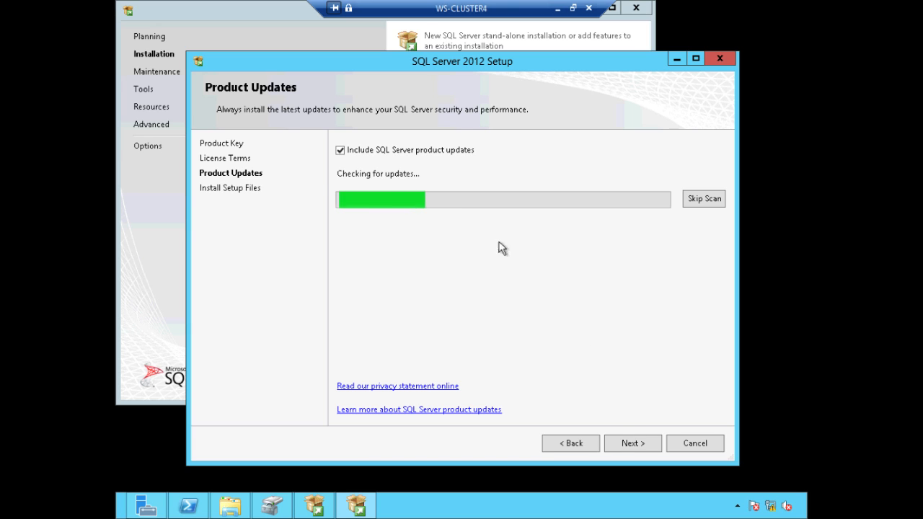
click(431, 154)
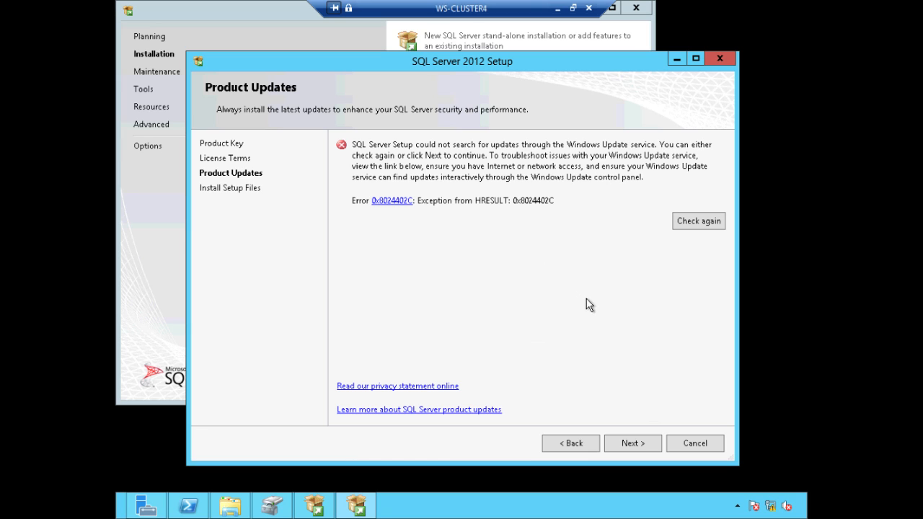
click(633, 444)
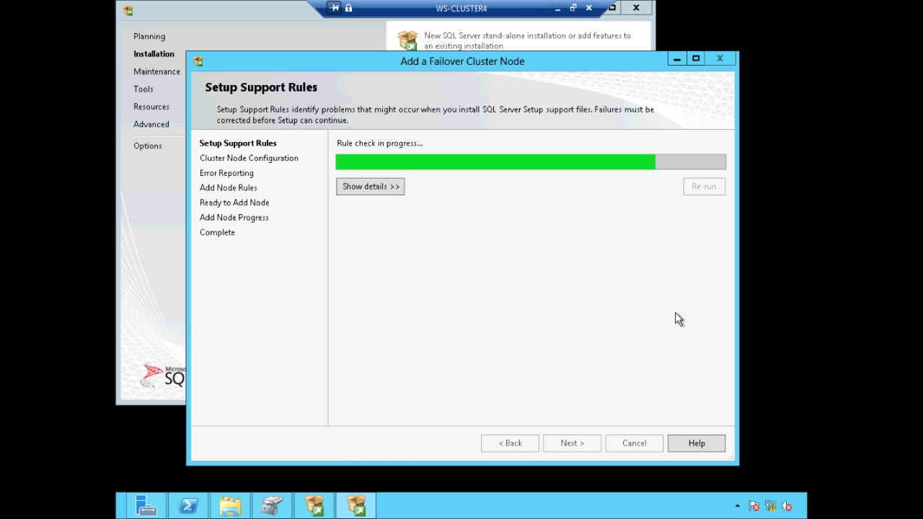
Review all the rule check details for adding a failover cluster node and proceed to the node configuration.
click(396, 188)
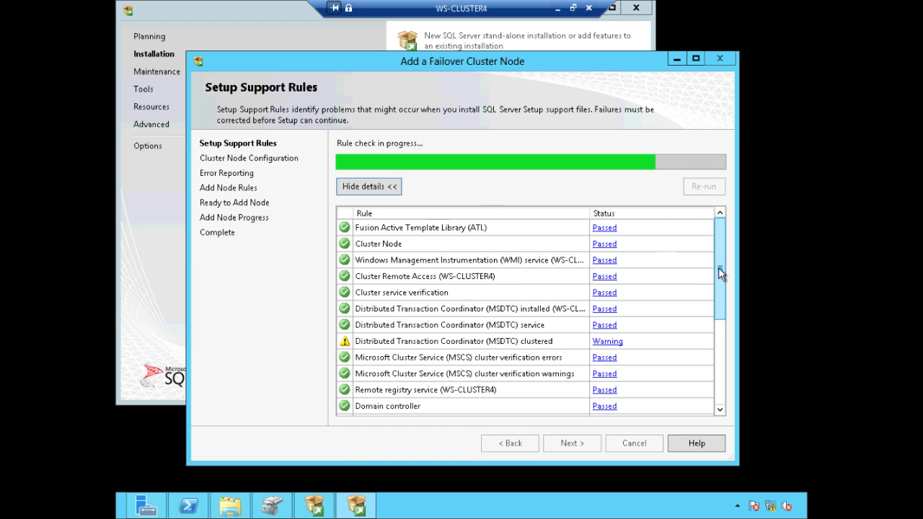
drag(718, 272, 717, 373)
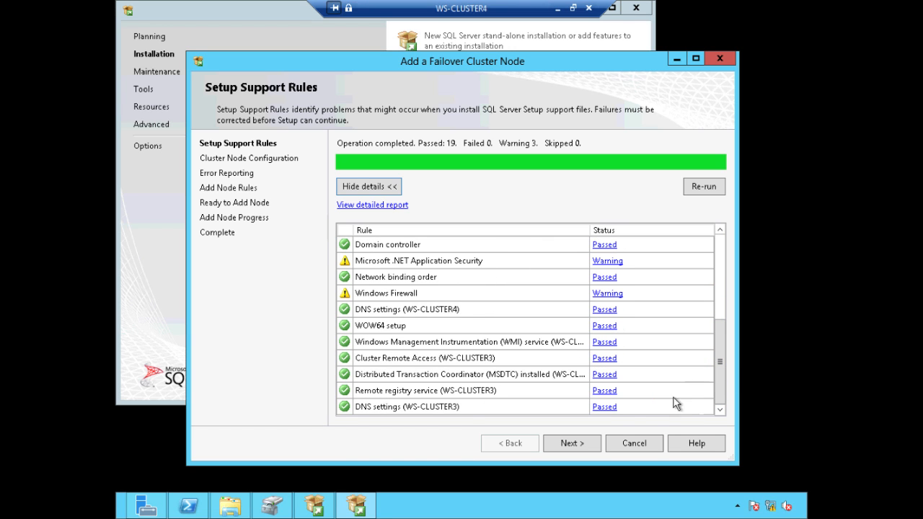
click(573, 442)
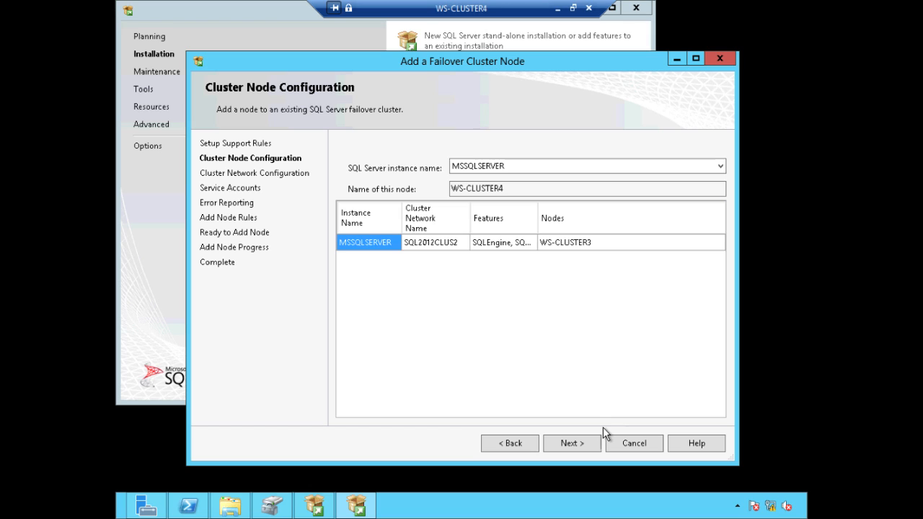
Keep MSSQLSERVER as the instance for WS-CLUSTER4 to join and accept the existing cluster network settings.
click(721, 166)
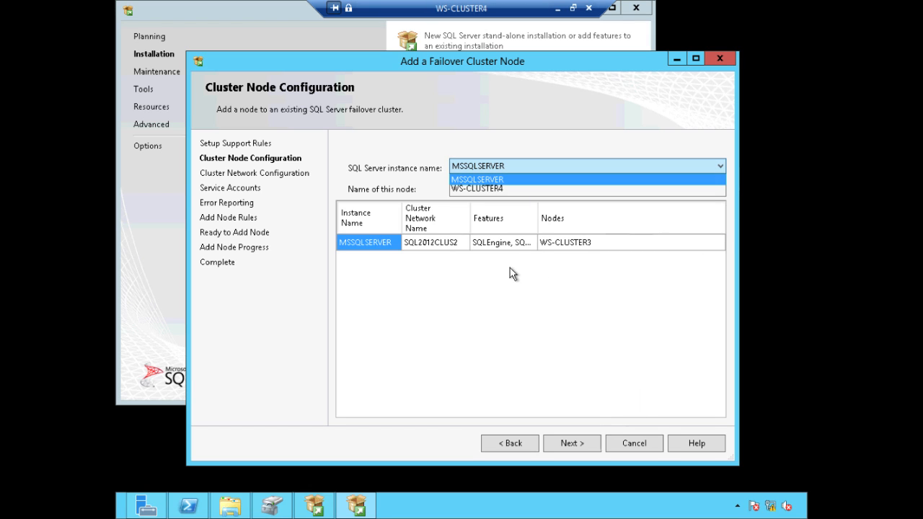
click(456, 254)
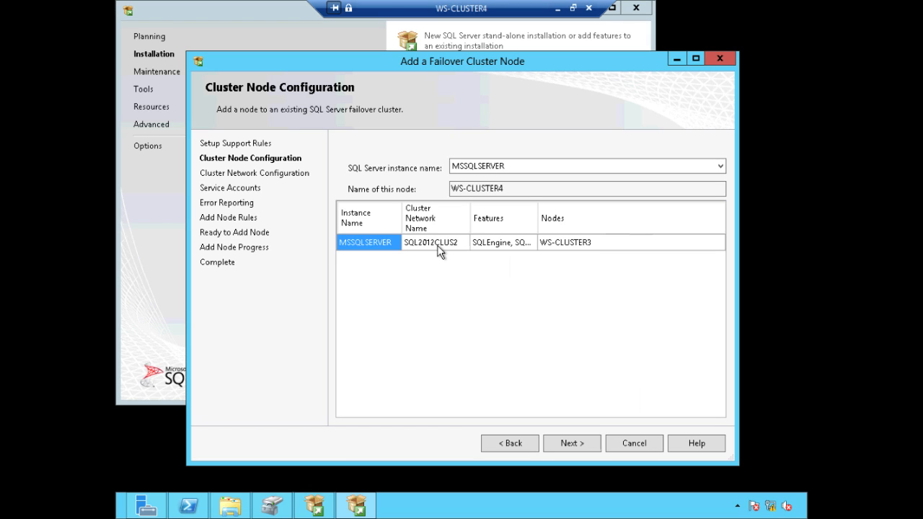
click(438, 246)
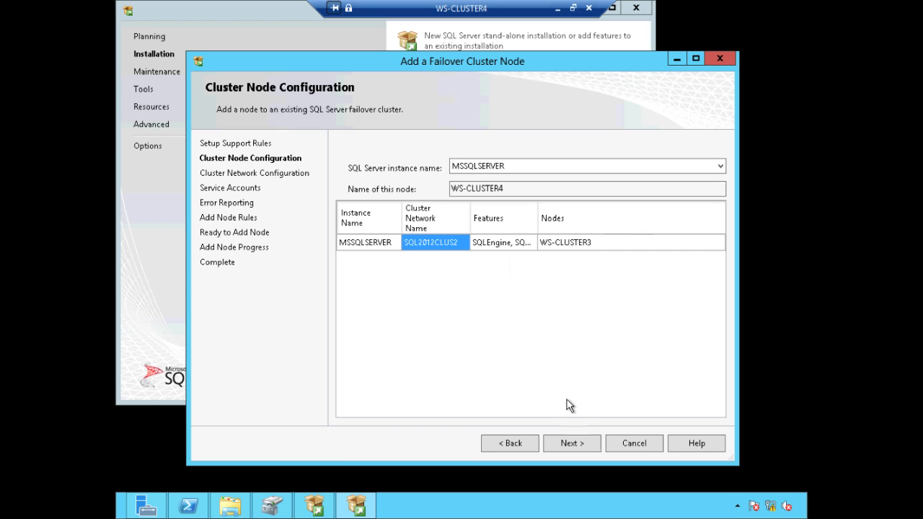
click(573, 442)
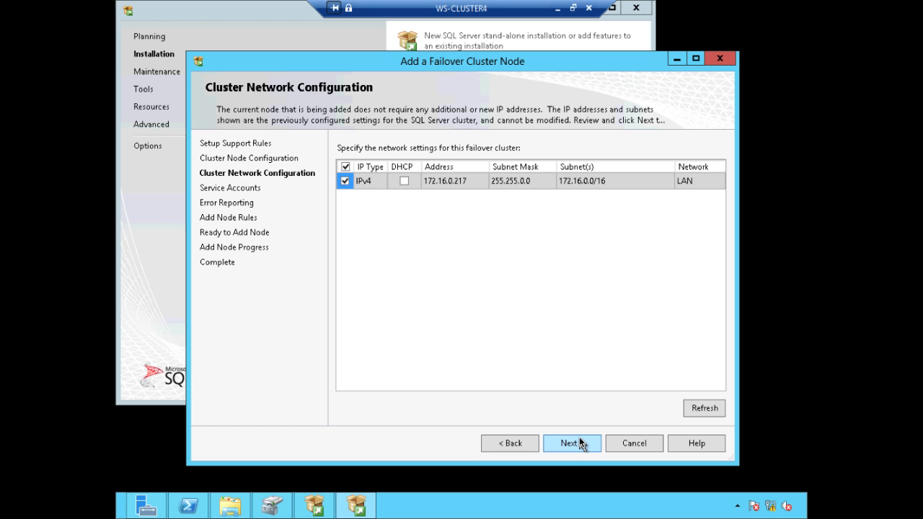
click(581, 440)
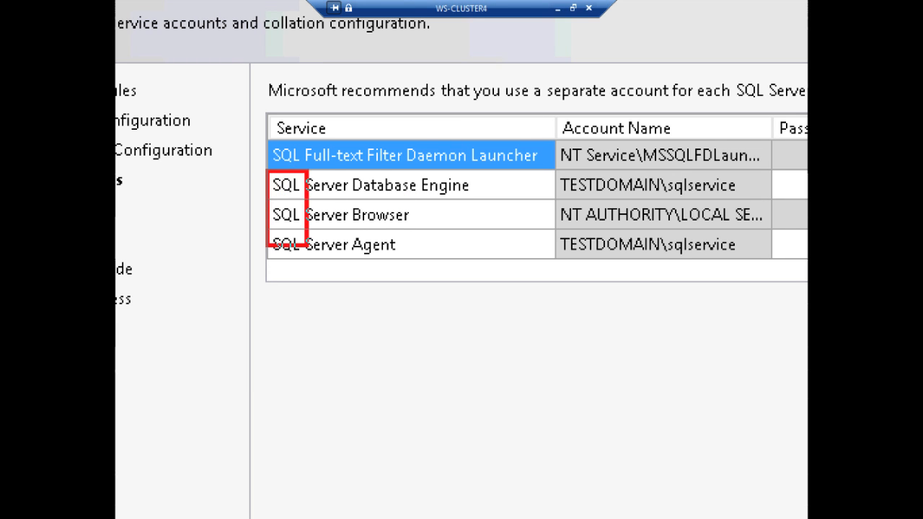
Enter the service account password for the SQL Server Database Engine and SQL Server Agent, then continue.
drag(433, 275, 548, 260)
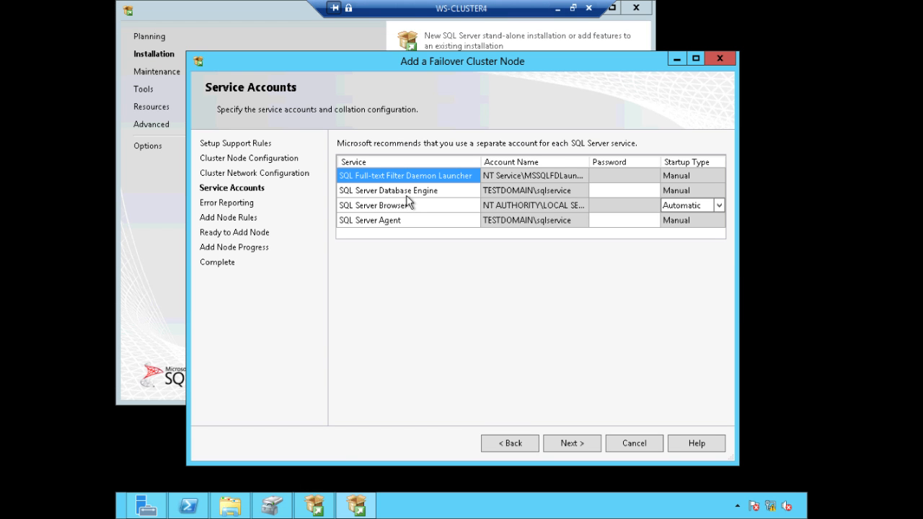
click(539, 190)
click(545, 220)
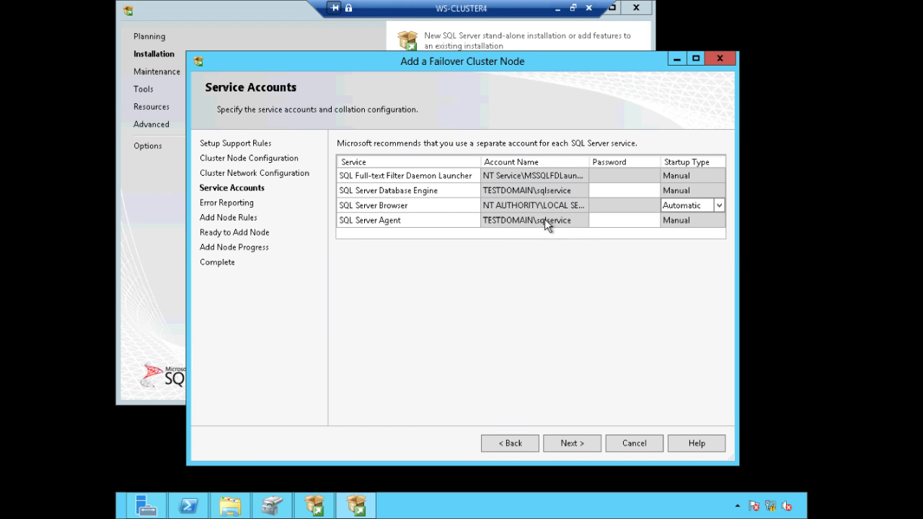
click(616, 194)
text(•••••••)
text(•••••••••)
click(575, 440)
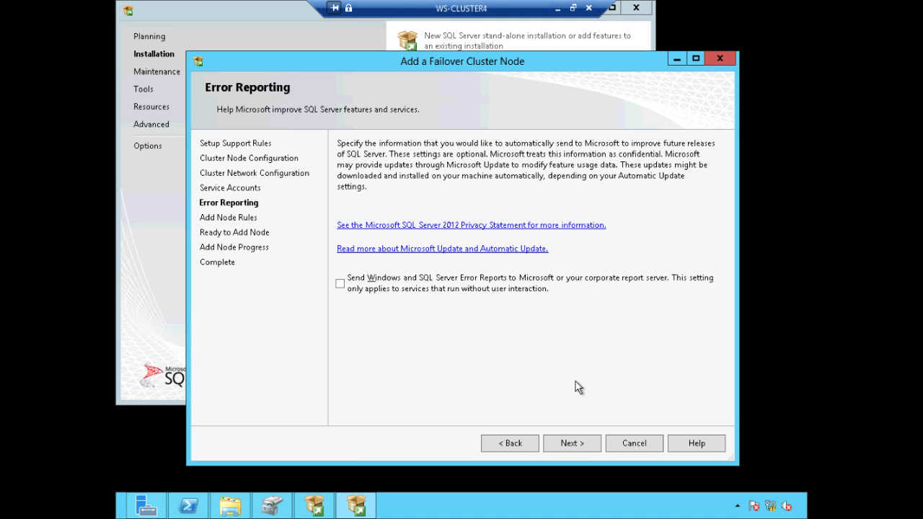
Leave error reporting off, review the add node rule details and start the node installation.
click(575, 444)
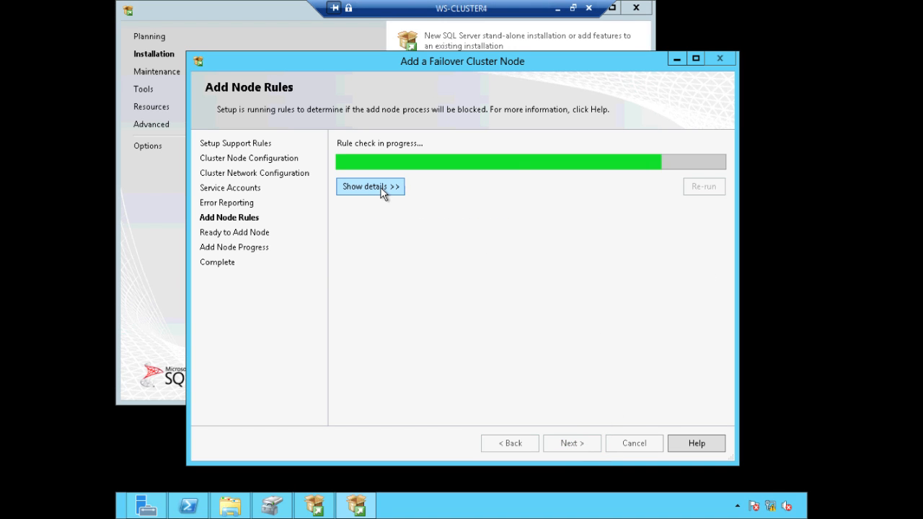
click(381, 189)
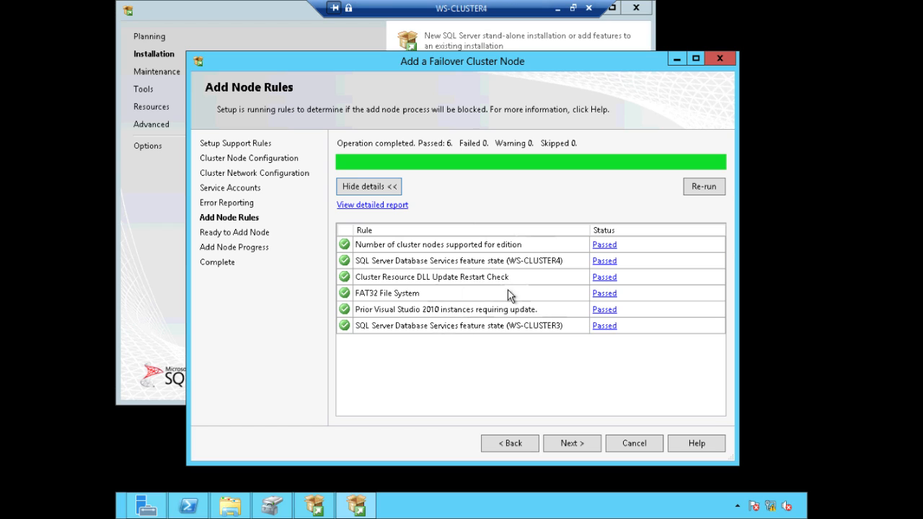
click(569, 442)
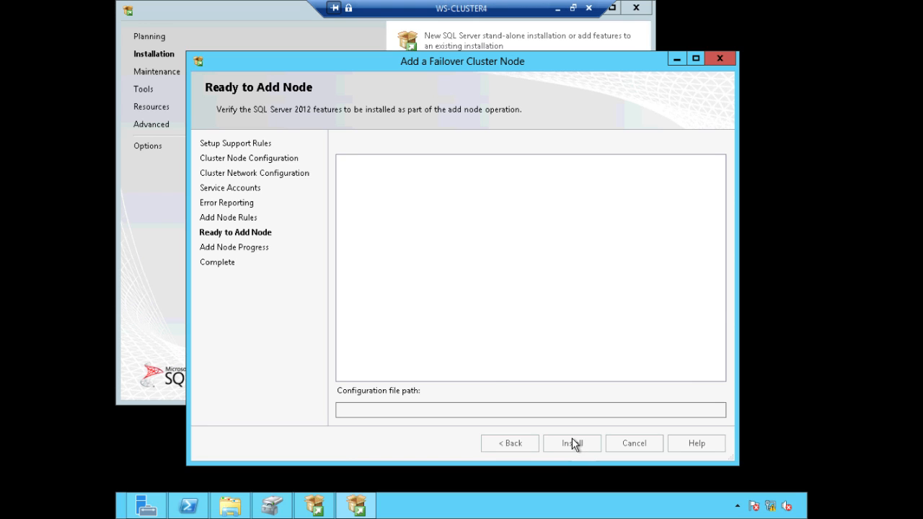
click(571, 443)
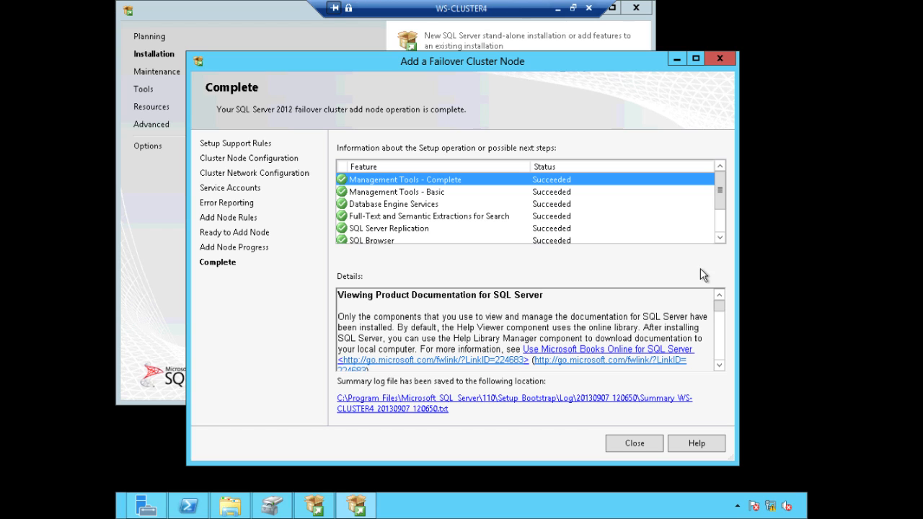
Review the installed features on the completion page, then close the add node wizard and the SQL Server Installation Center.
drag(722, 197, 721, 176)
click(656, 443)
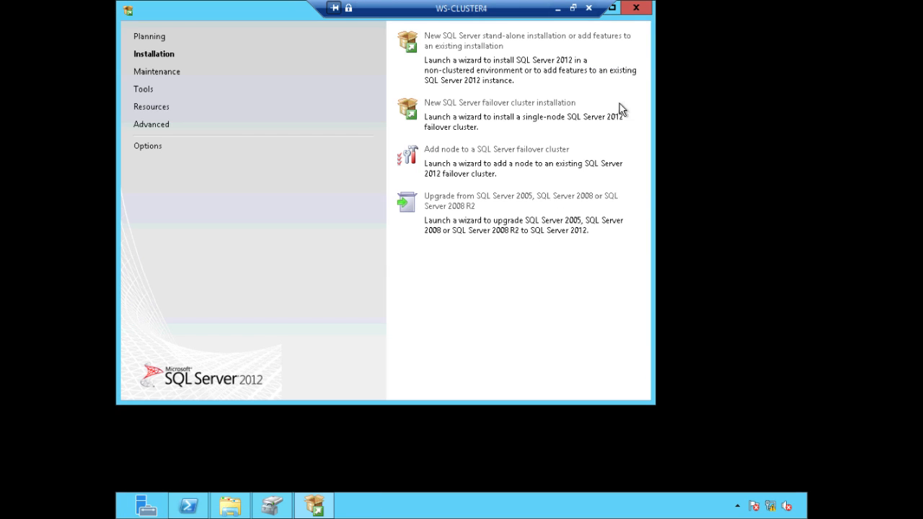
click(636, 9)
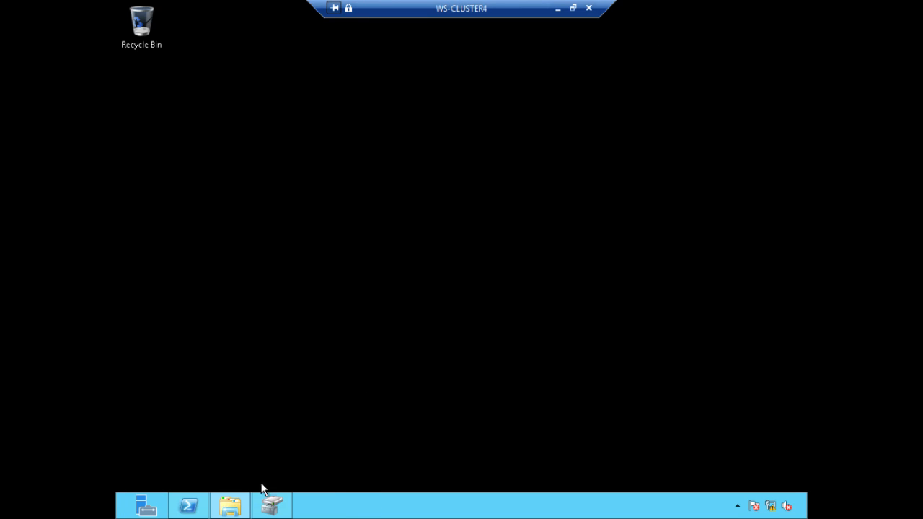
Create a folder named MSSQL on the TEMPDB (E:) drive.
click(230, 505)
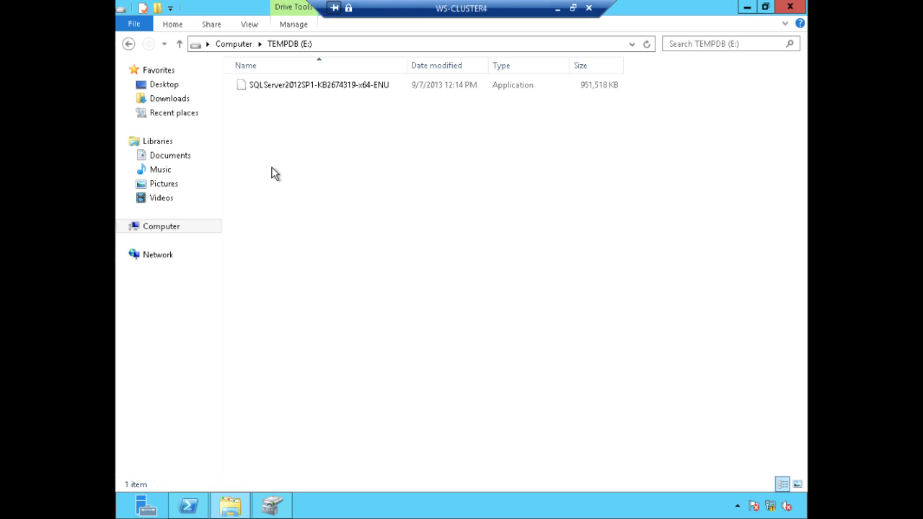
right_click(273, 170)
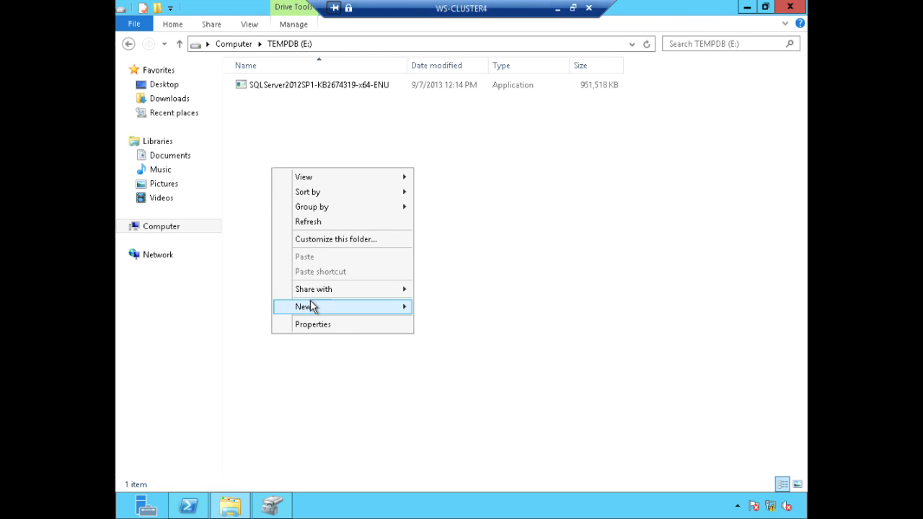
click(435, 308)
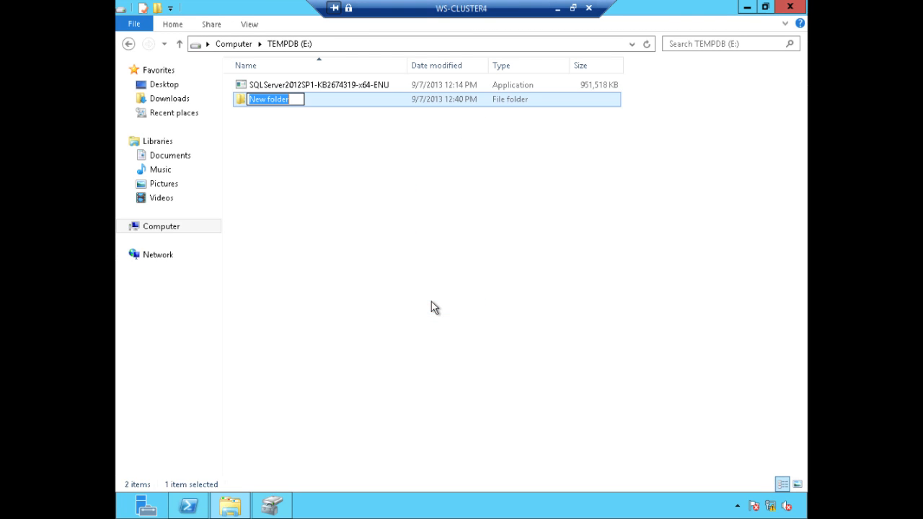
text(MSSQL)
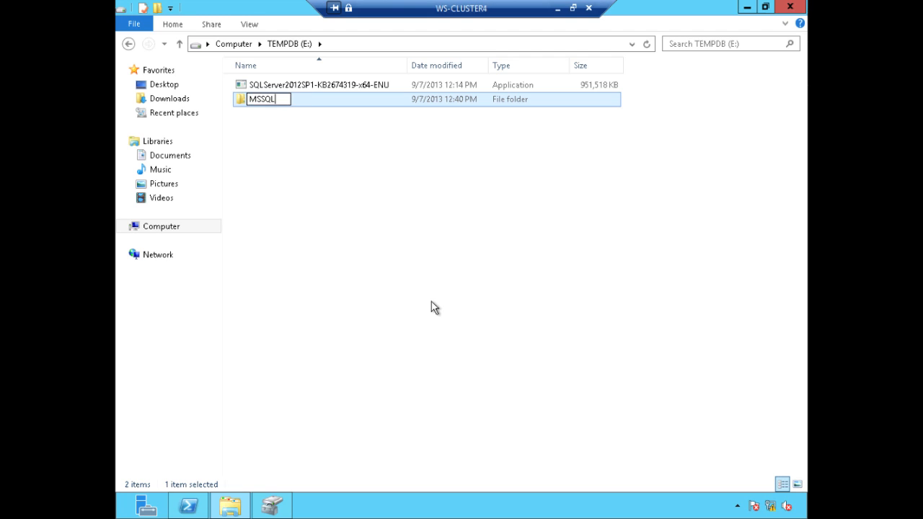
key(Return)
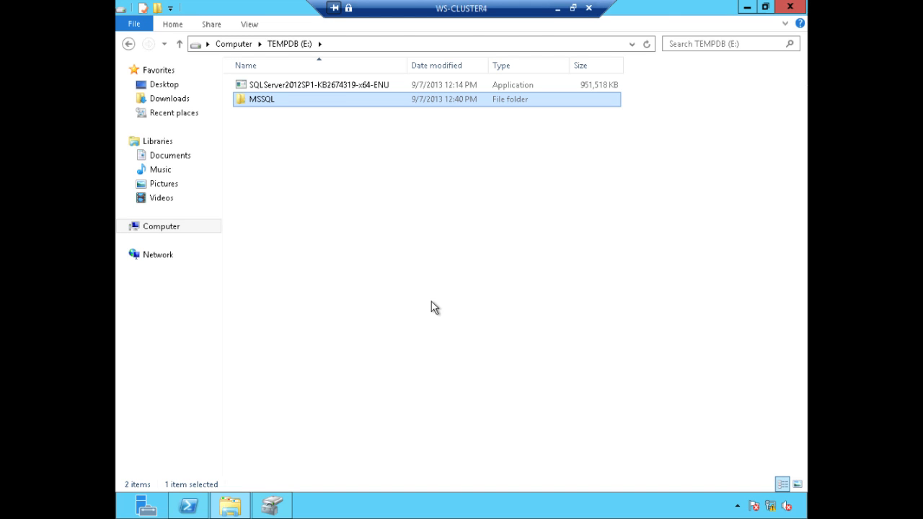
Browse from Computer into the MSSQL folder on TEMPDB (E:), check its contents and return to the drive.
click(222, 44)
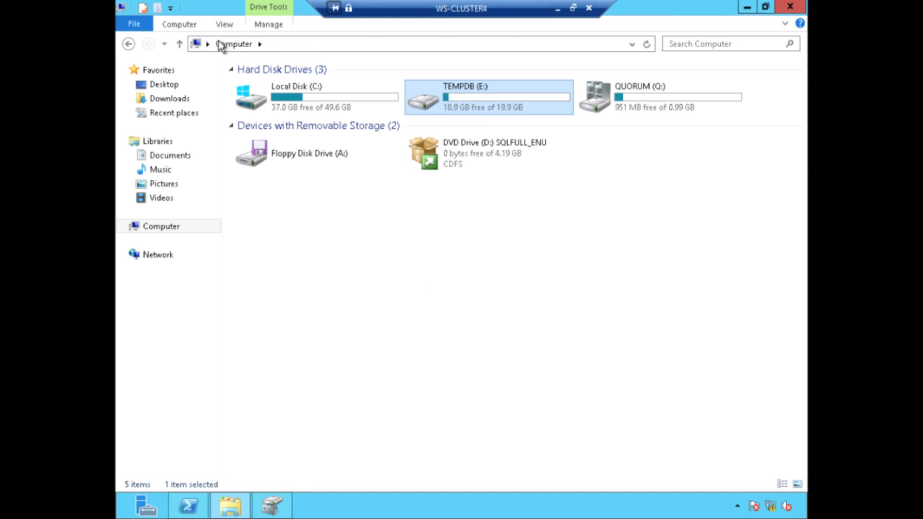
double_click(486, 101)
double_click(272, 90)
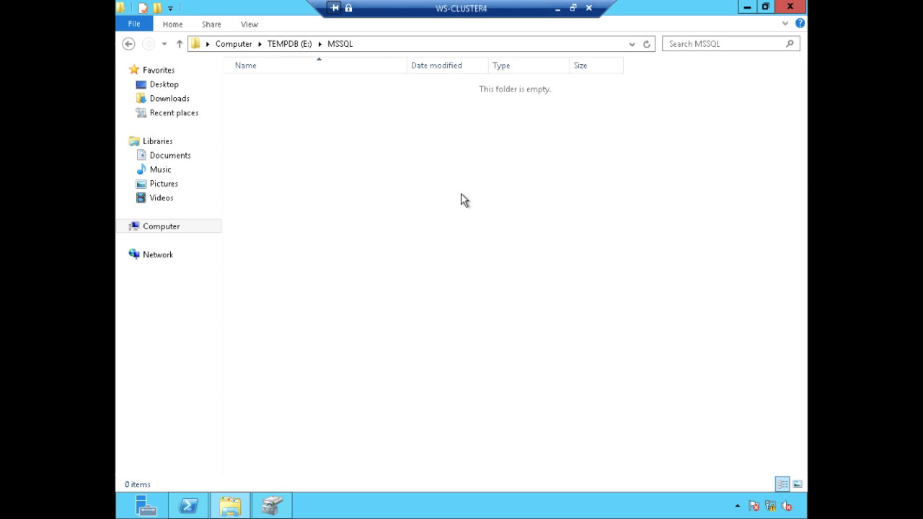
click(290, 44)
Add the domain service account sqlservice to the security permissions of the MSSQL folder on TEMPDB (E:).
right_click(269, 84)
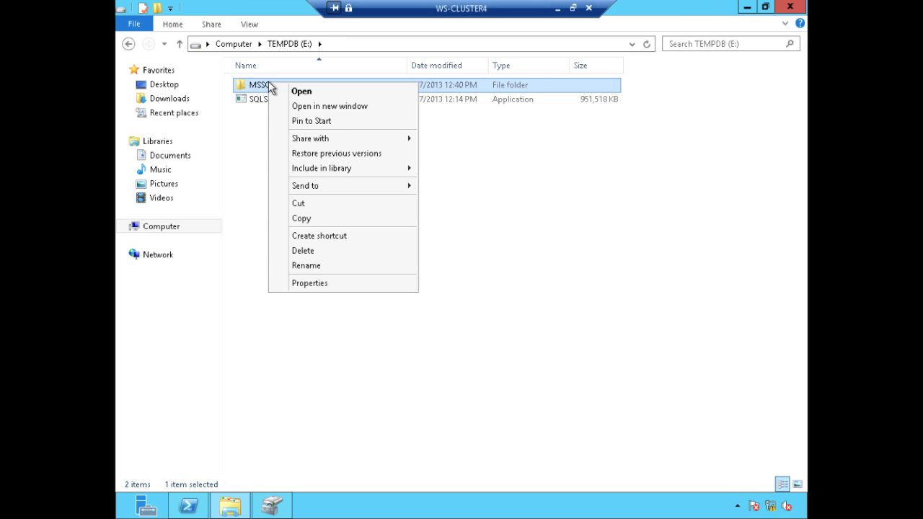
click(362, 283)
click(359, 116)
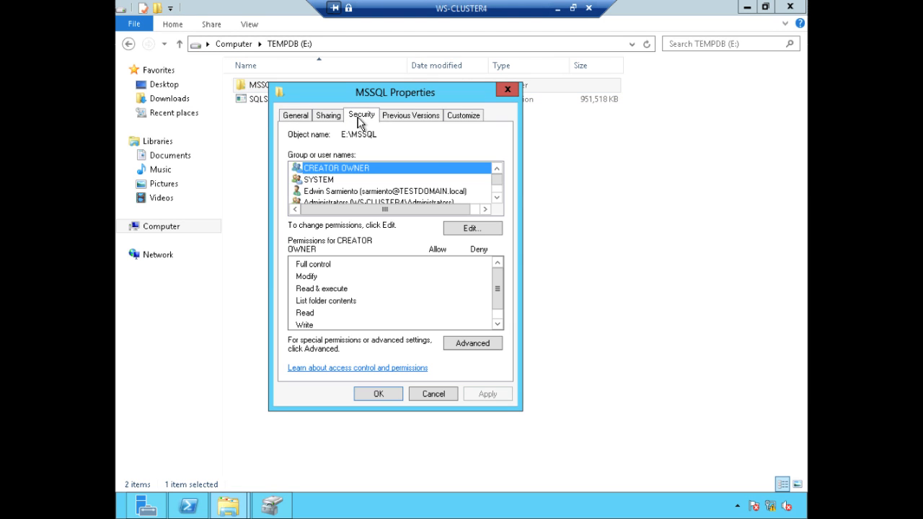
click(467, 228)
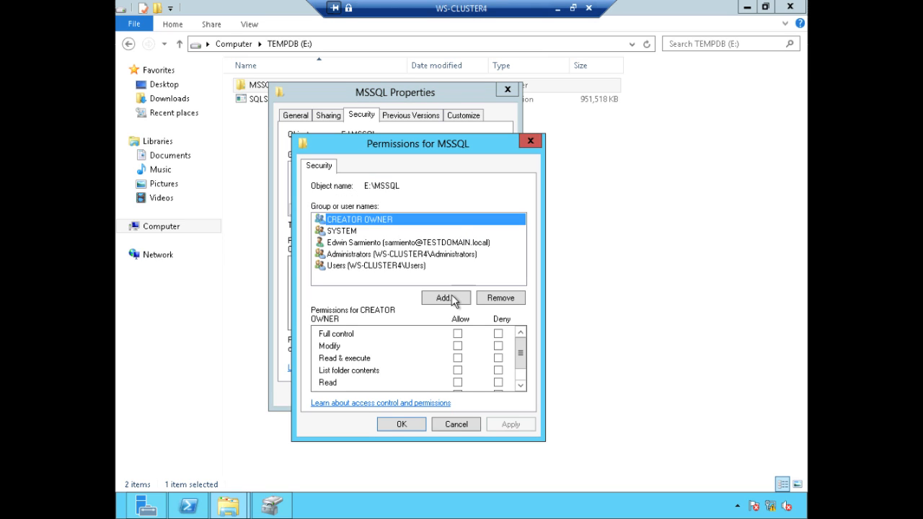
click(453, 300)
text(sqlservice)
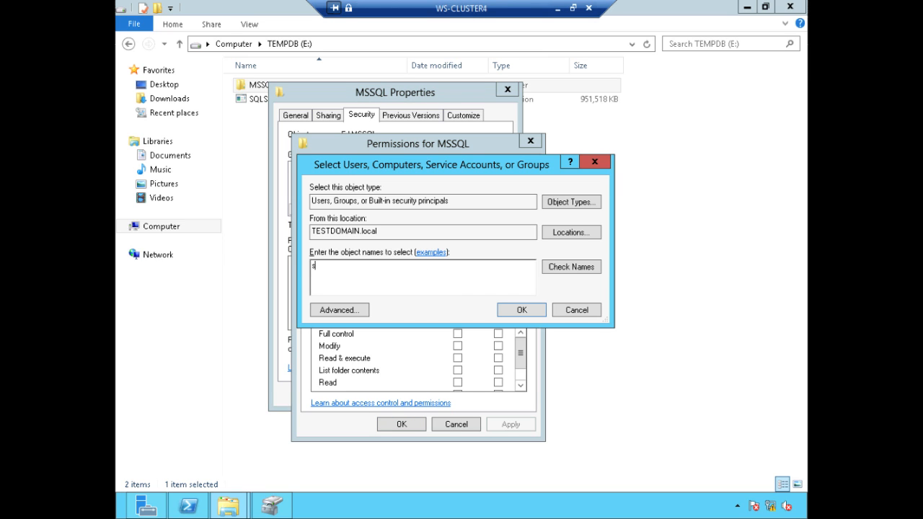
click(582, 264)
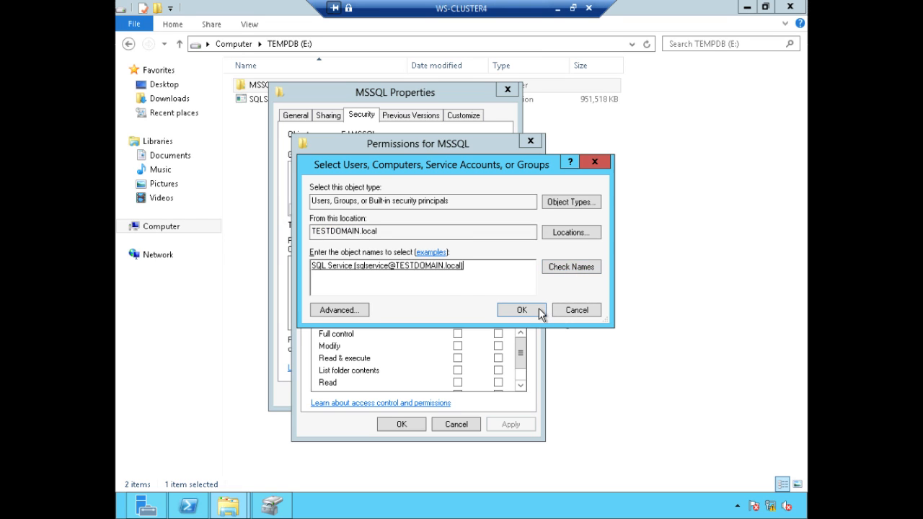
click(539, 310)
Allow the SQL Service account full control of the MSSQL folder, apply the permissions and close the folder's properties.
click(457, 334)
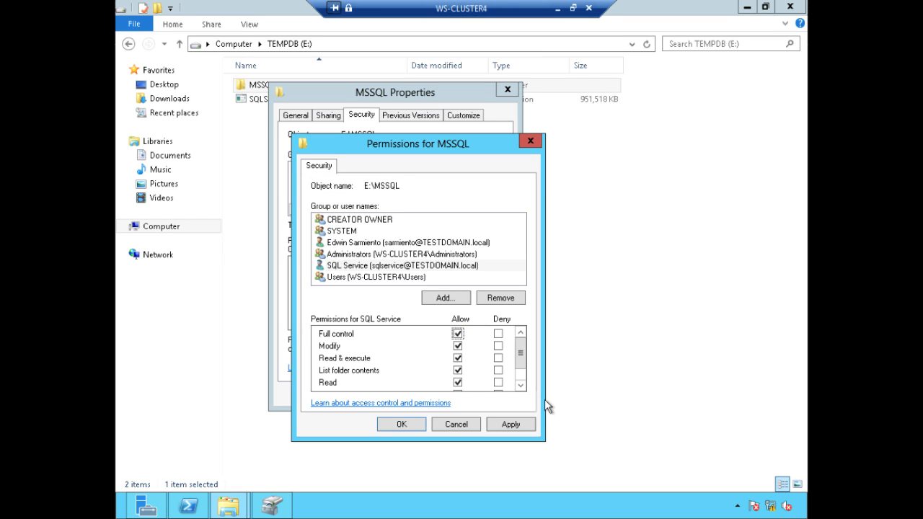
click(458, 335)
click(458, 335)
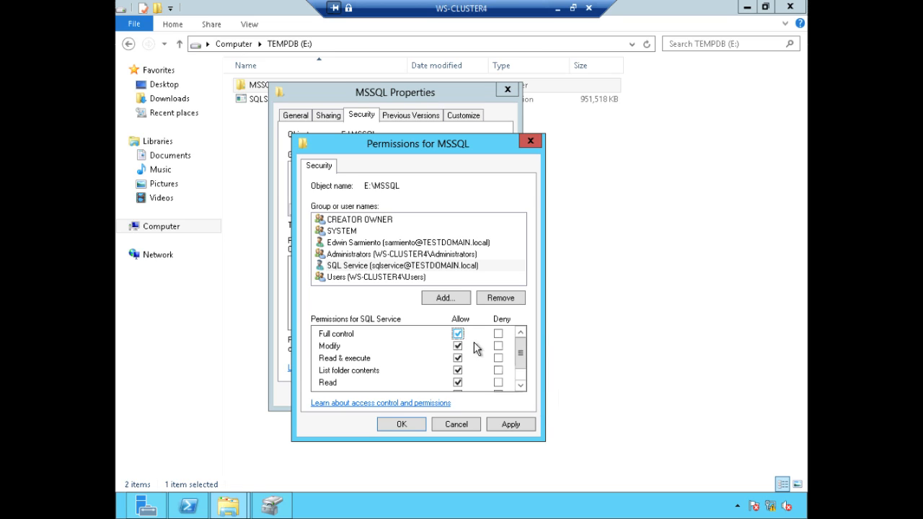
click(526, 424)
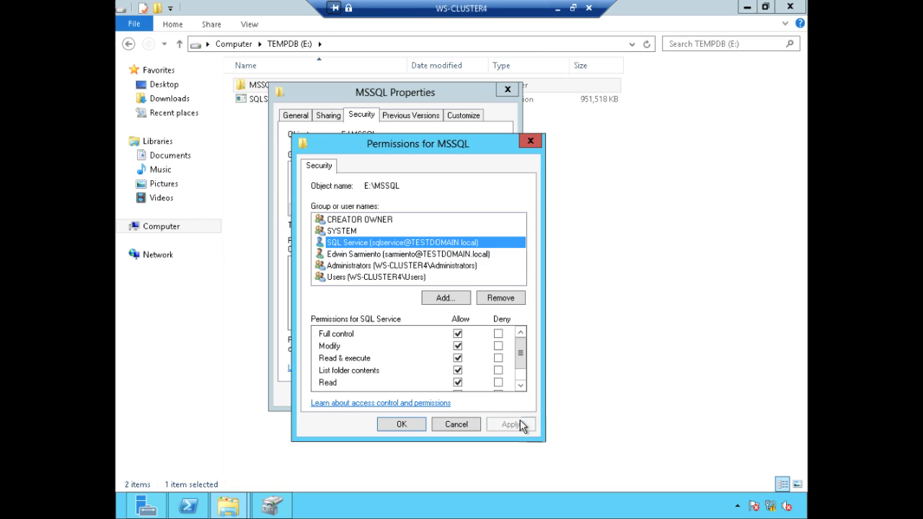
click(416, 424)
click(387, 395)
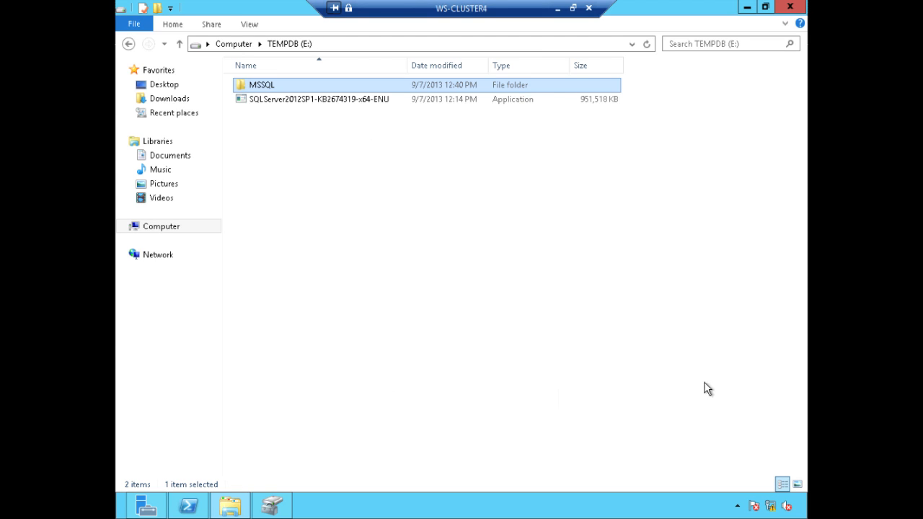
click(657, 390)
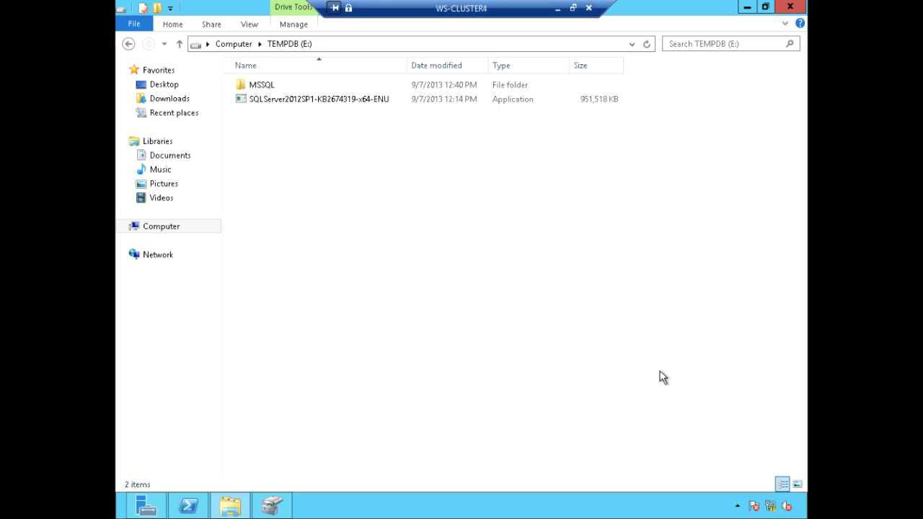
Switch to the WS-CLUSTER3 remote session and refresh the cluster's Roles list in Failover Cluster Manager.
click(558, 9)
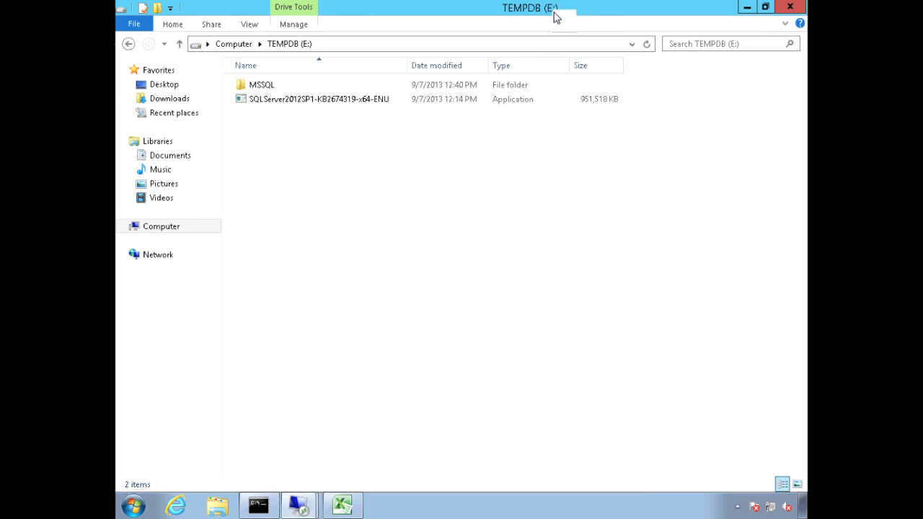
click(300, 504)
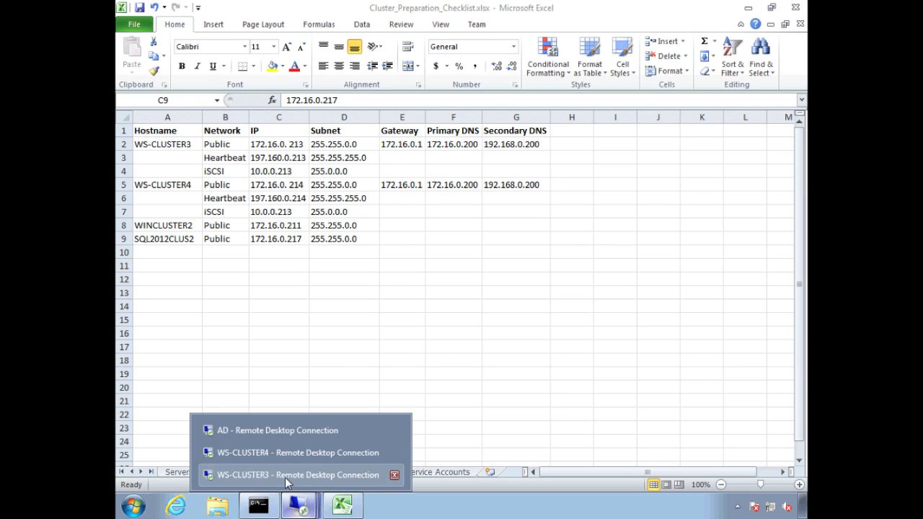
click(288, 475)
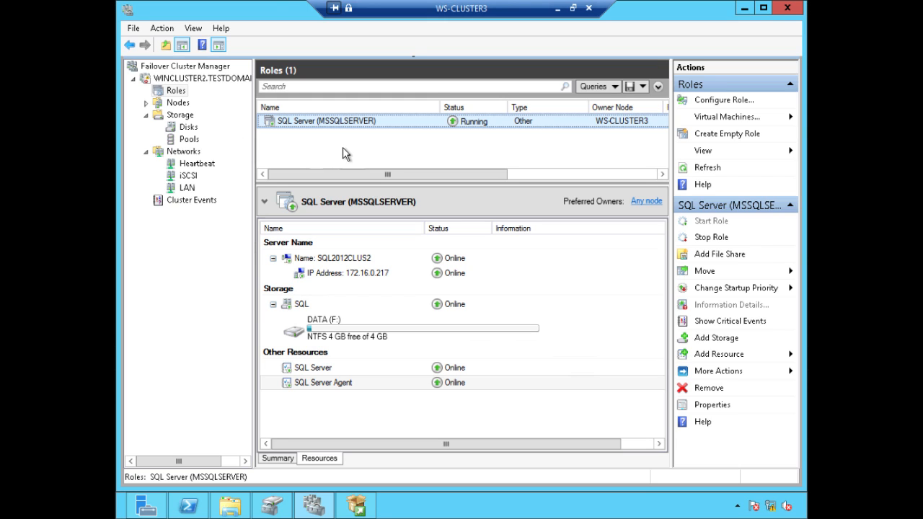
right_click(170, 94)
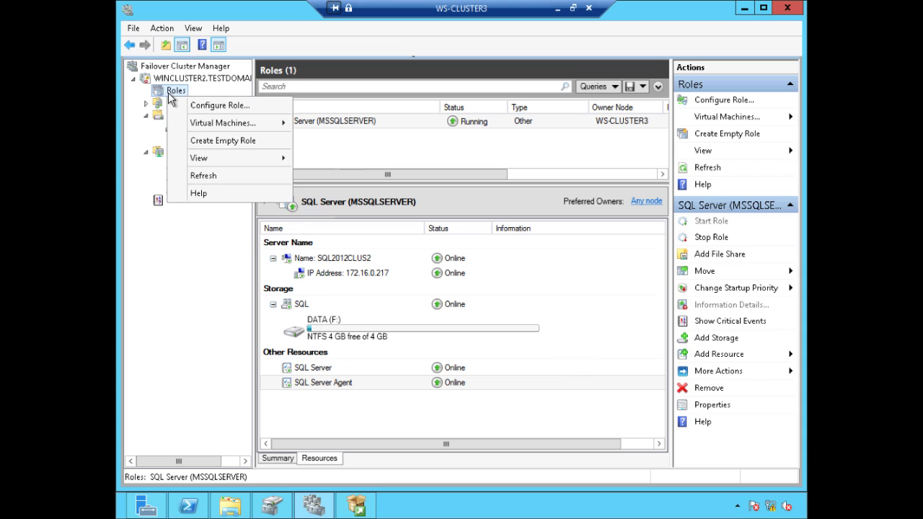
click(203, 175)
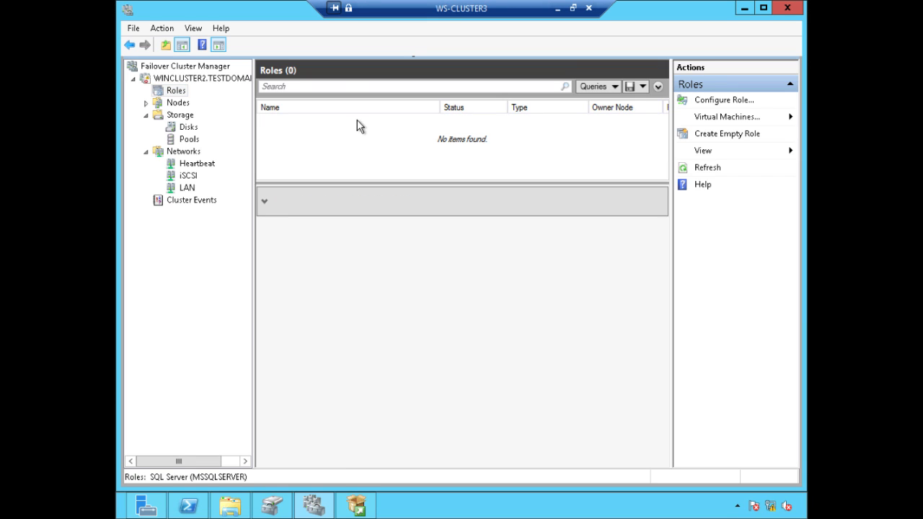
click(173, 104)
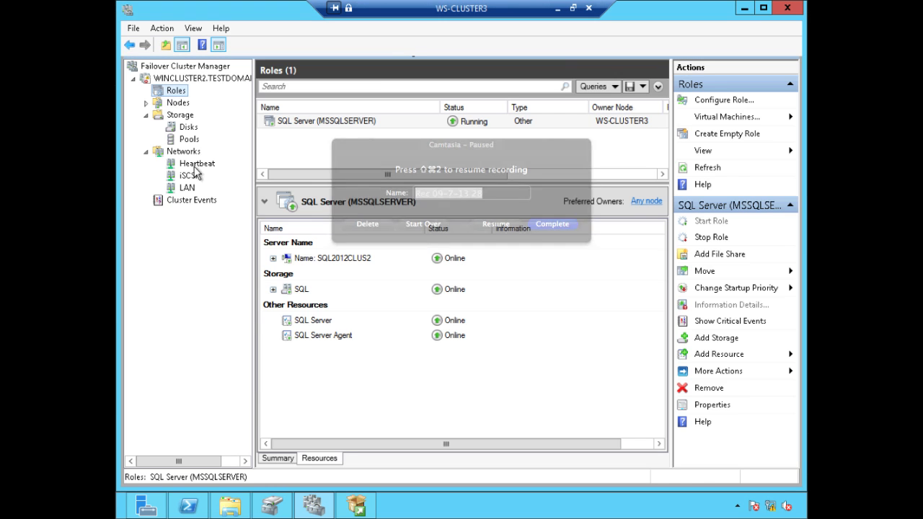
Open the SQL Server (MSSQLSERVER) role's properties and select WS-CLUSTER4 and WS-CLUSTER3 as preferred owners.
click(388, 128)
right_click(388, 128)
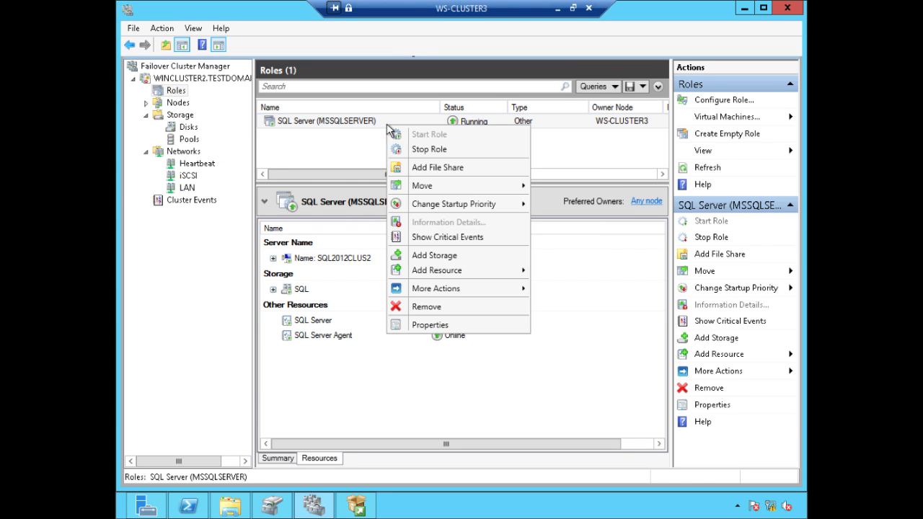
click(455, 323)
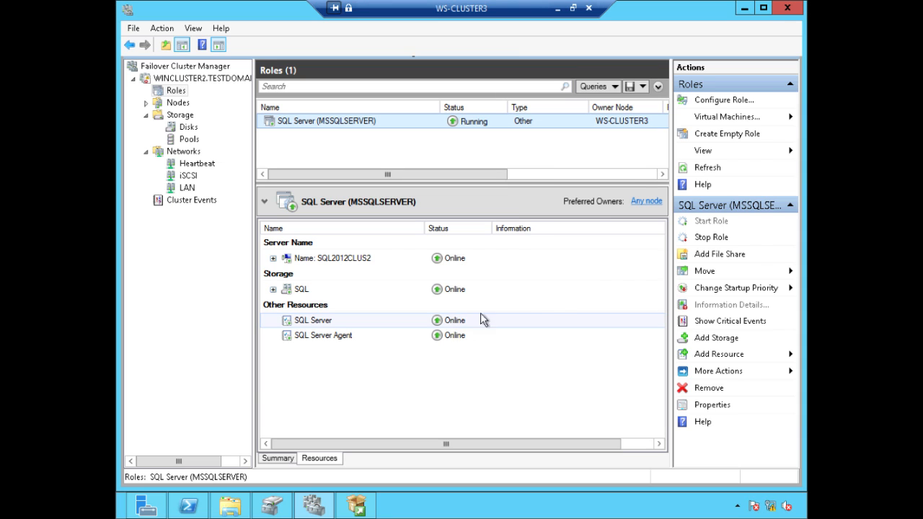
click(353, 253)
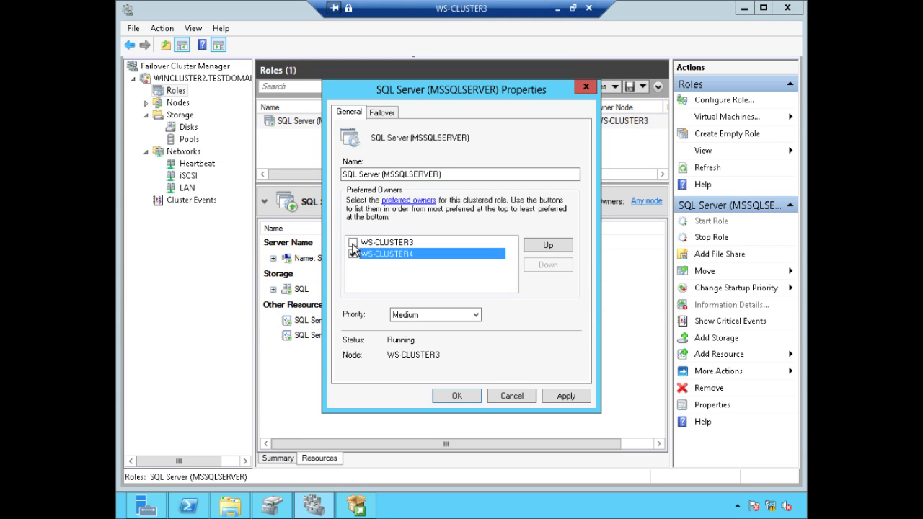
click(353, 244)
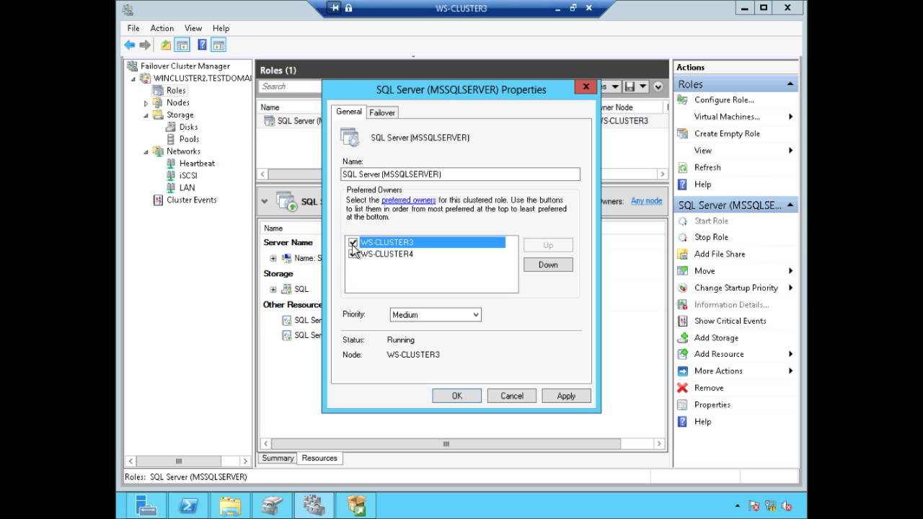
Set the SQL Server role's priority to High, then apply and close its properties.
click(472, 315)
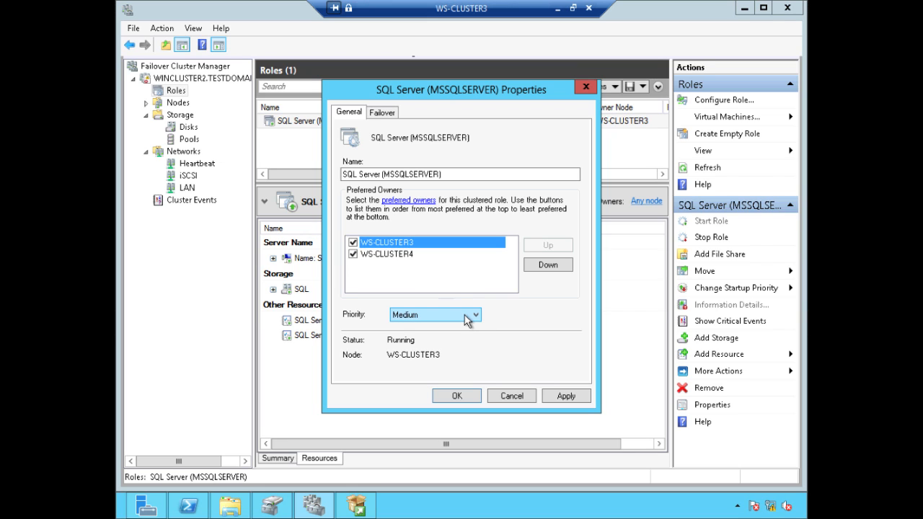
click(442, 327)
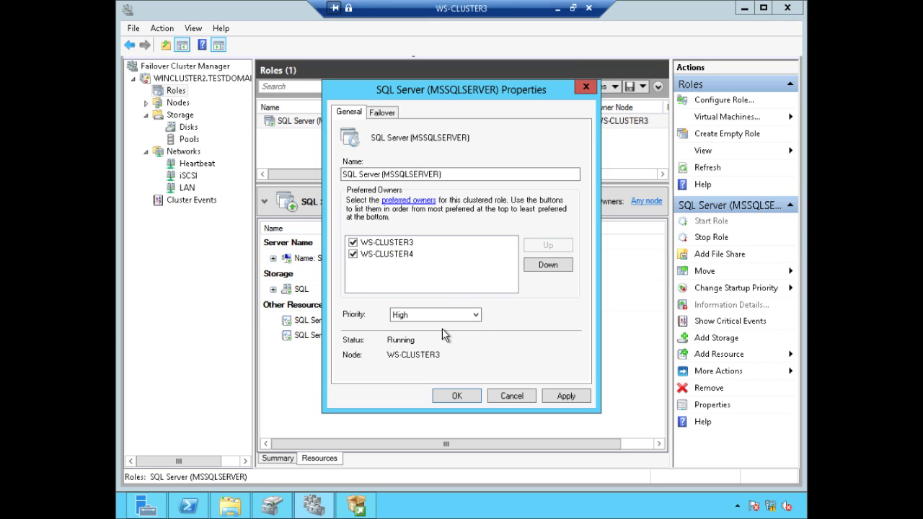
click(559, 397)
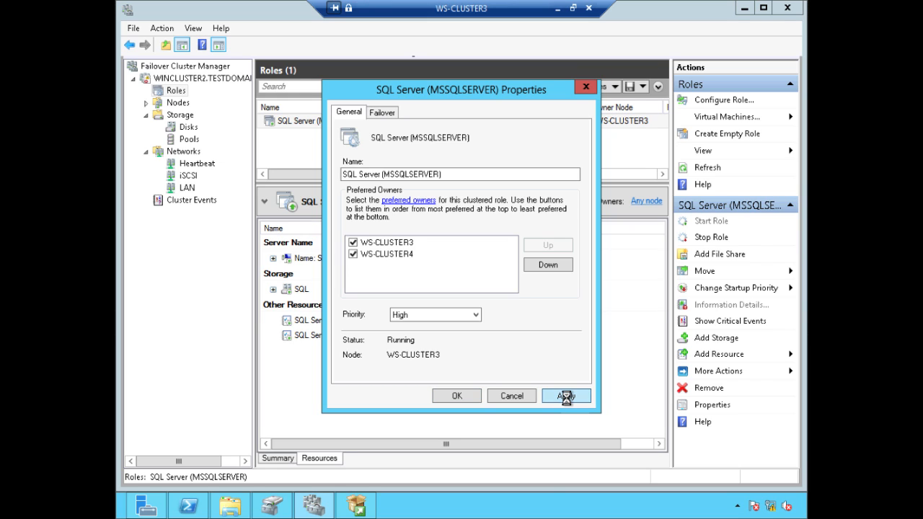
click(458, 395)
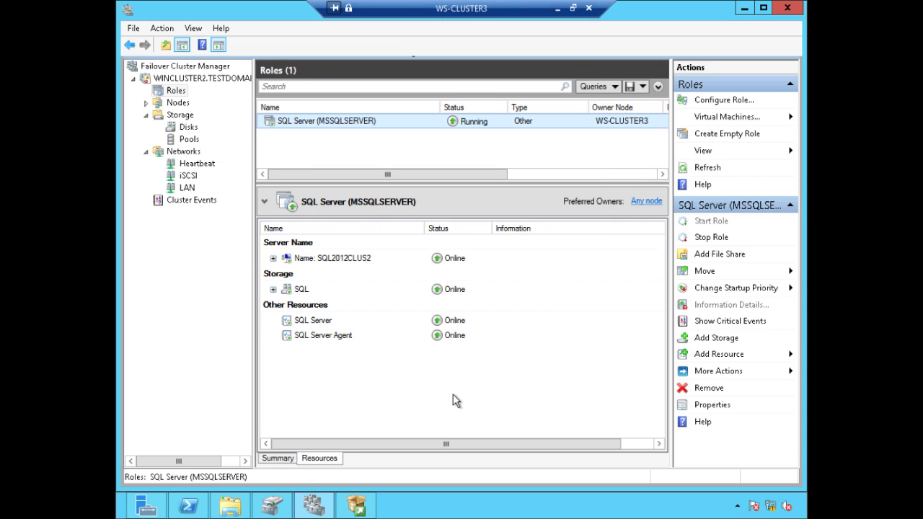
Expand the role's server name and SQL storage resources, then move the SQL Server role to node WS-CLUSTER4.
click(273, 259)
click(274, 304)
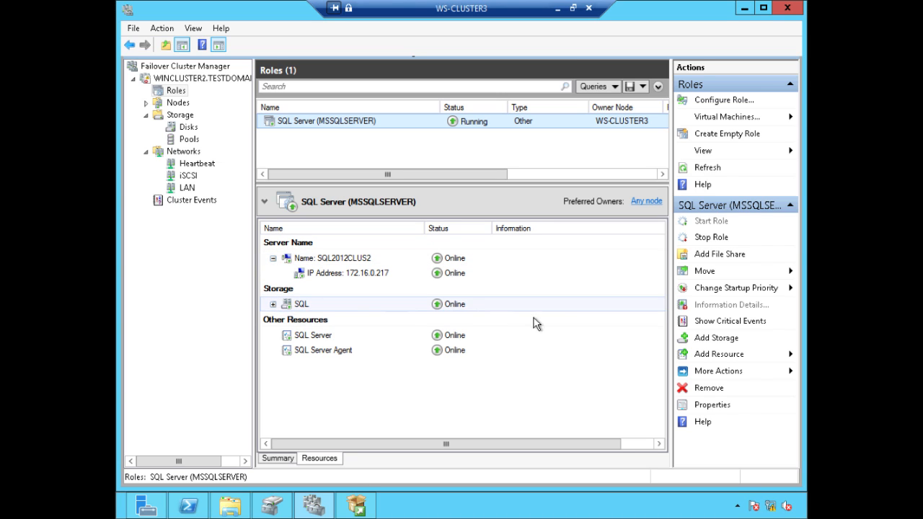
right_click(545, 124)
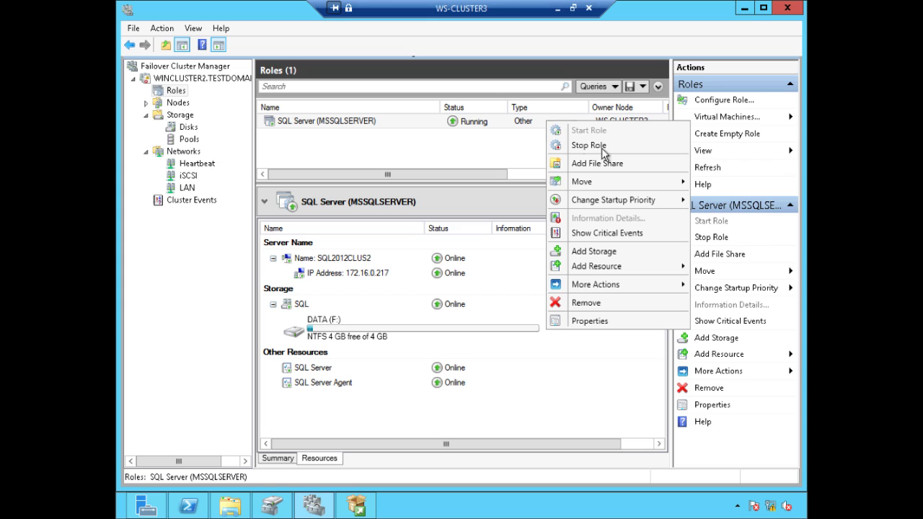
mouse_move(611, 182)
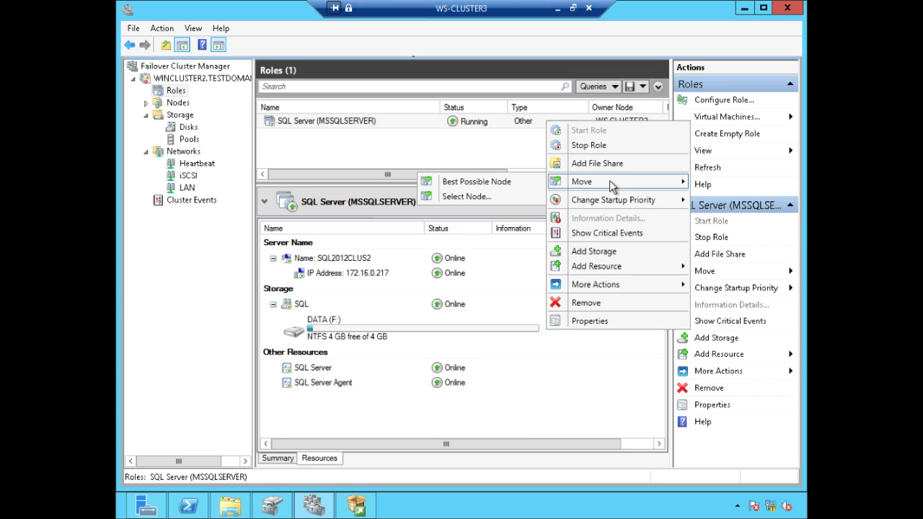
click(504, 195)
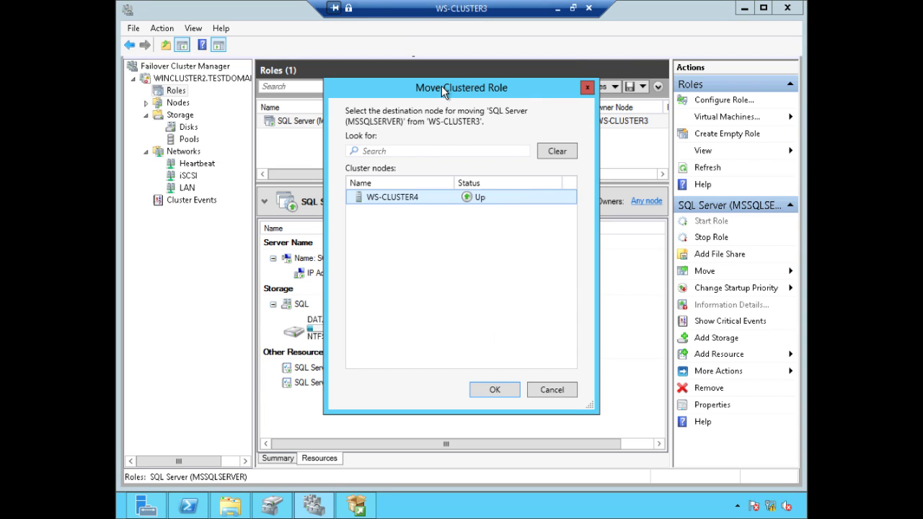
drag(532, 87, 675, 73)
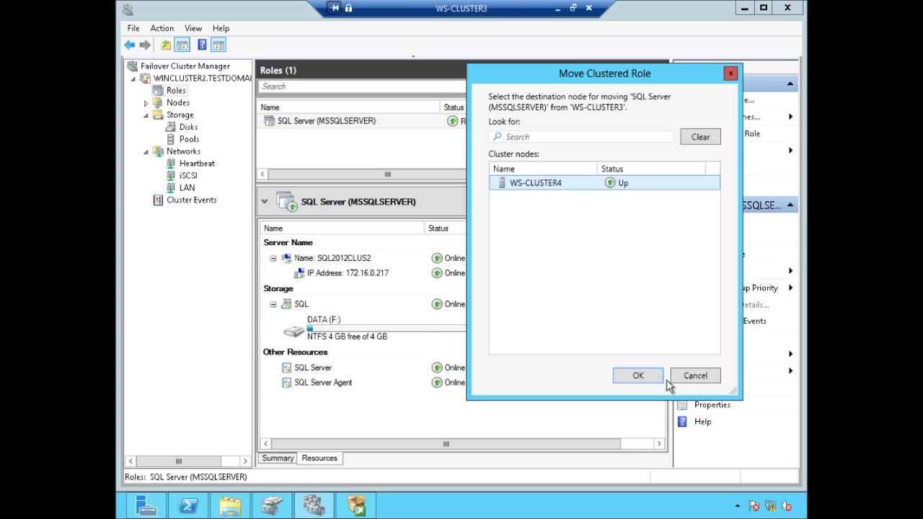
click(639, 376)
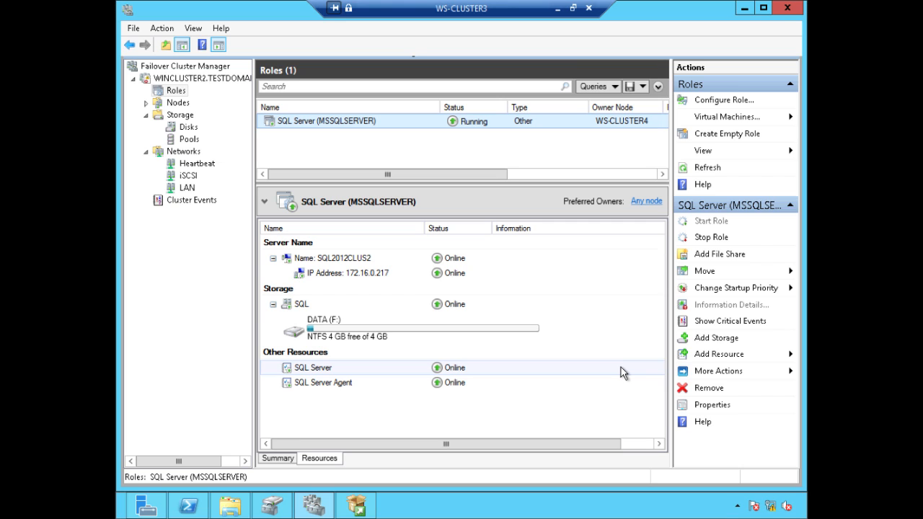
Check the SQL Server role's server name, DATA (F:) disk and SQL Server resources, then its owner node and priority.
click(298, 369)
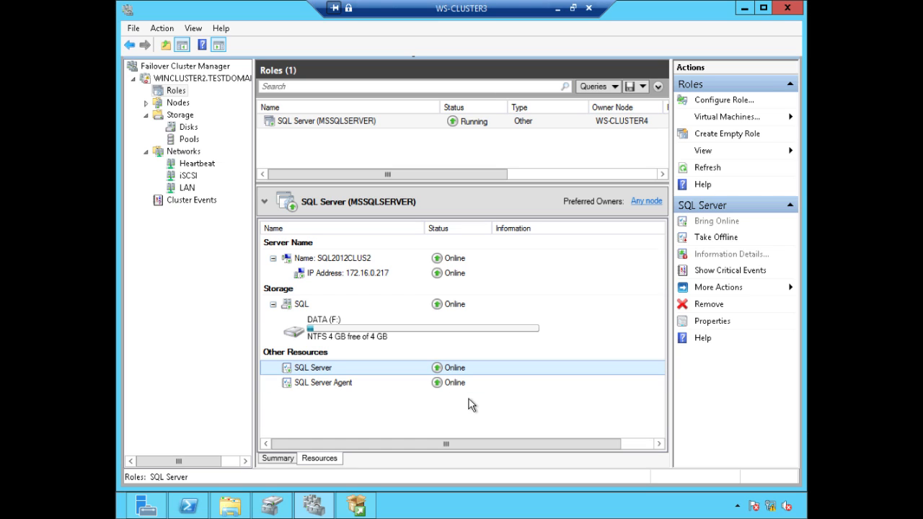
click(366, 322)
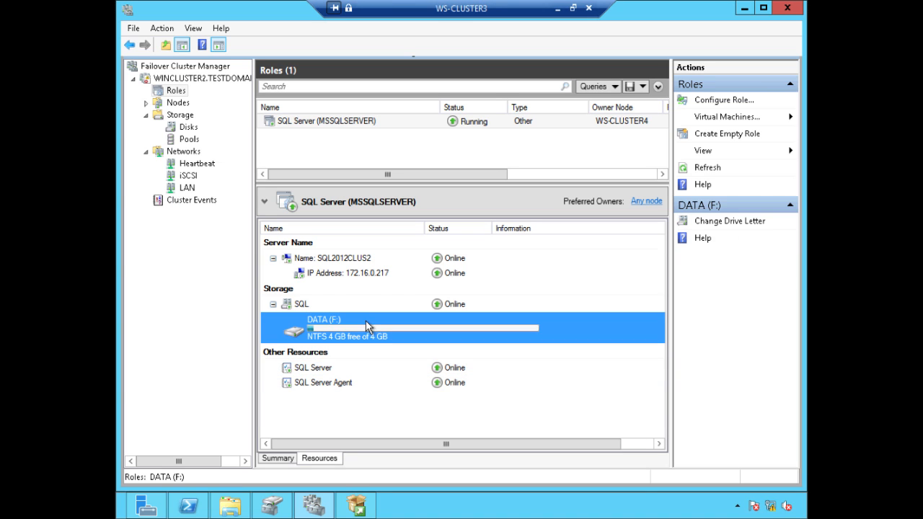
click(367, 262)
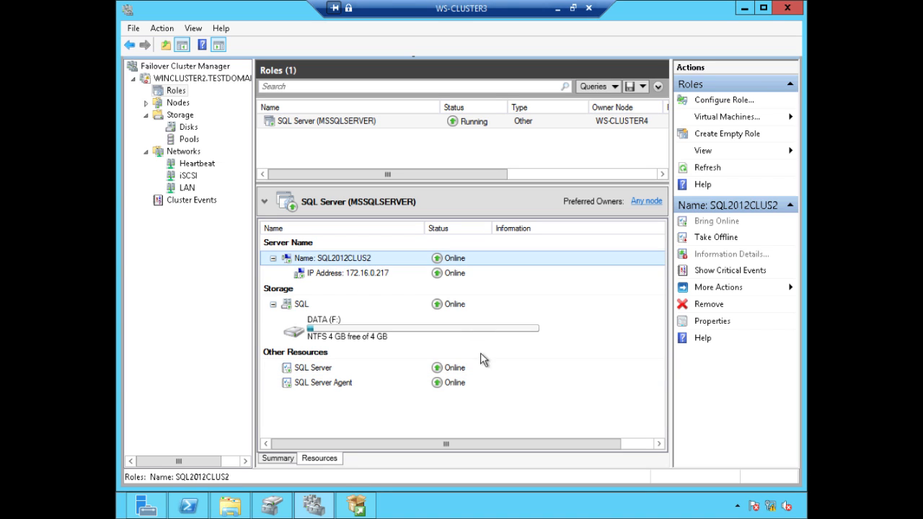
click(485, 372)
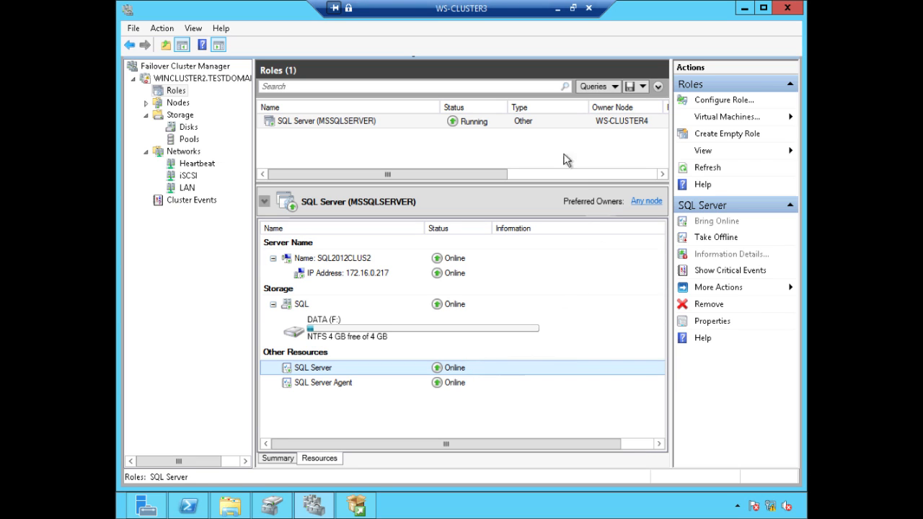
drag(503, 173, 554, 131)
click(552, 124)
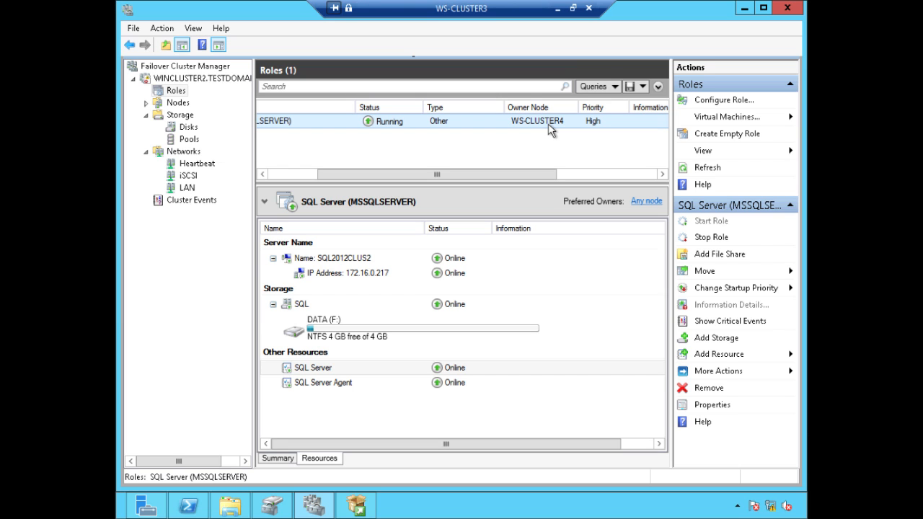
Switch to the WS-CLUSTER4 session and open the MSSQL folder on TEMPDB (E:) to check its tempdb files.
click(558, 8)
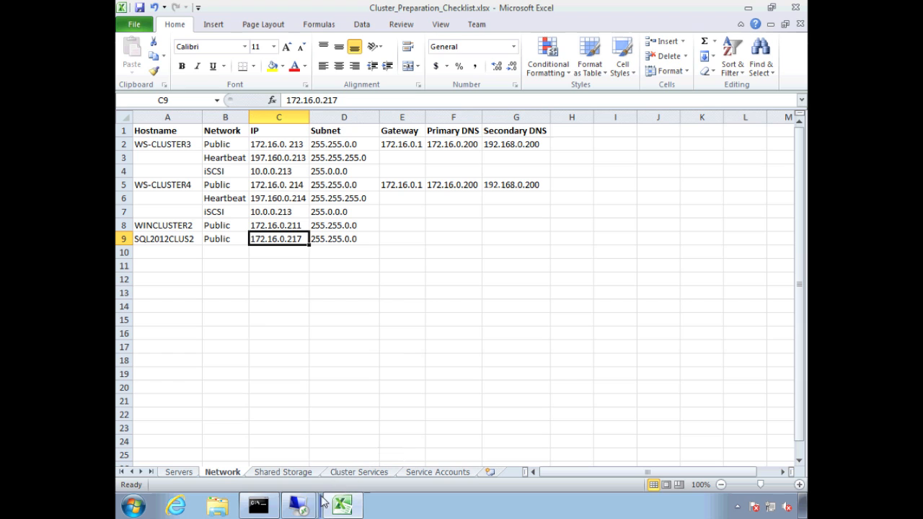
mouse_move(298, 505)
click(300, 455)
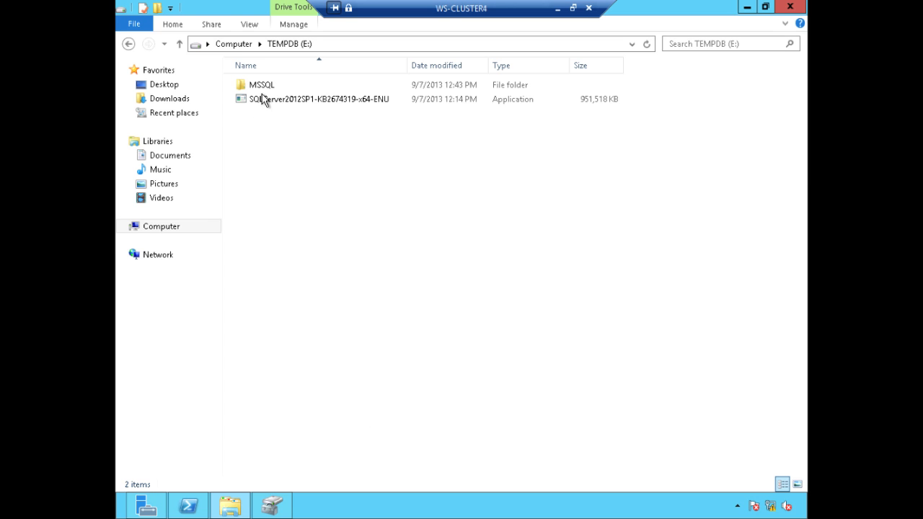
double_click(263, 85)
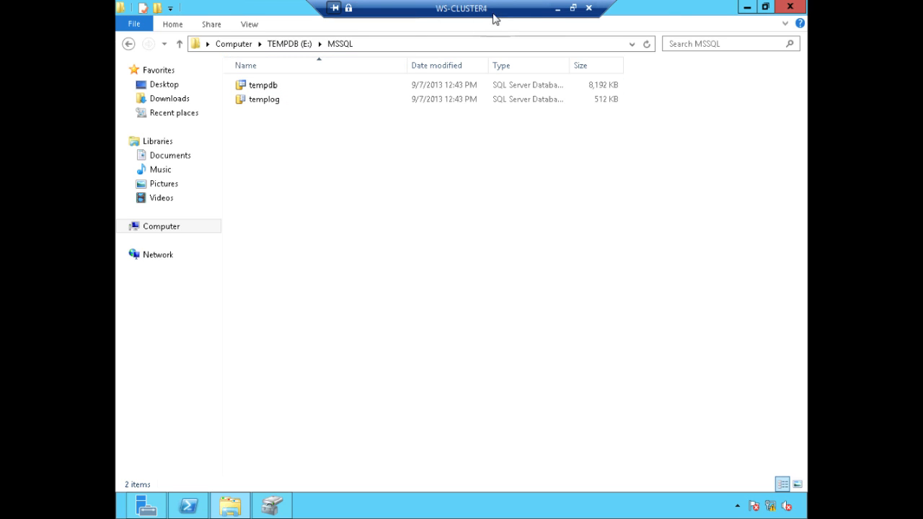
Return to the WS-CLUSTER3 session and move the SQL Server (MSSQLSERVER) role to node WS-CLUSTER3.
click(557, 9)
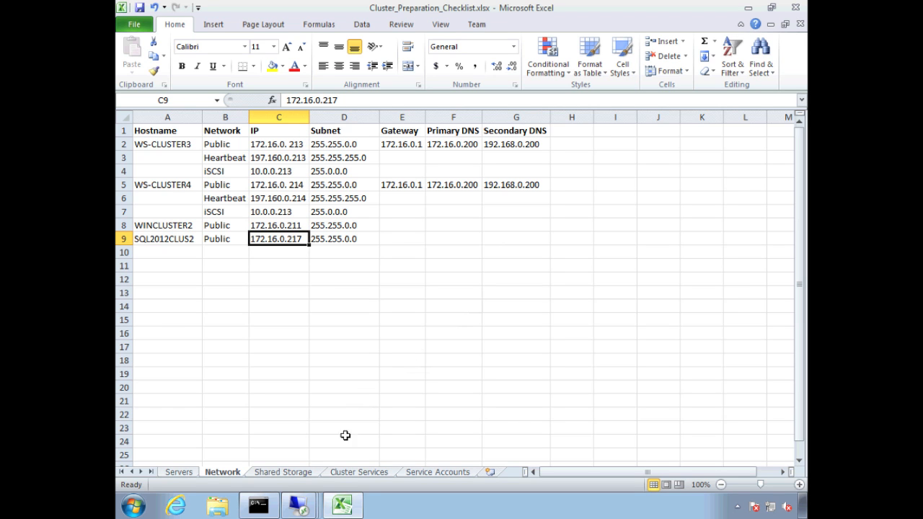
click(298, 505)
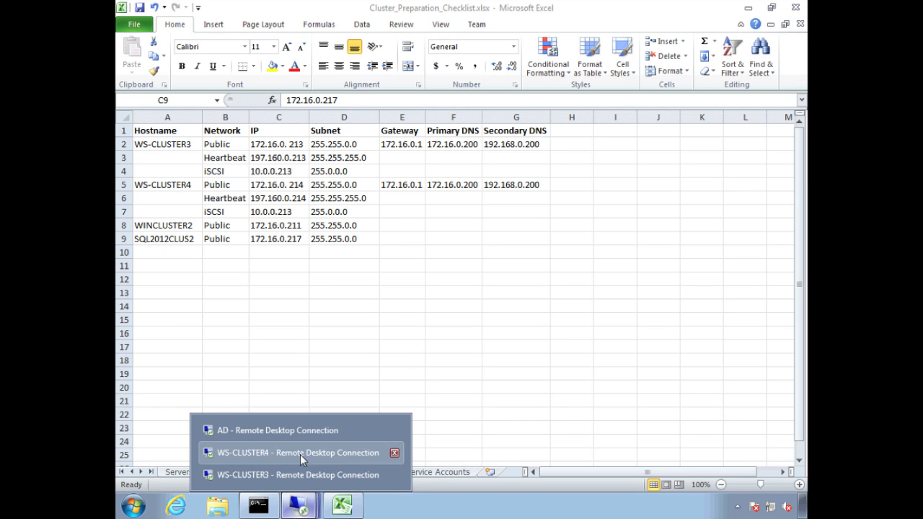
click(298, 475)
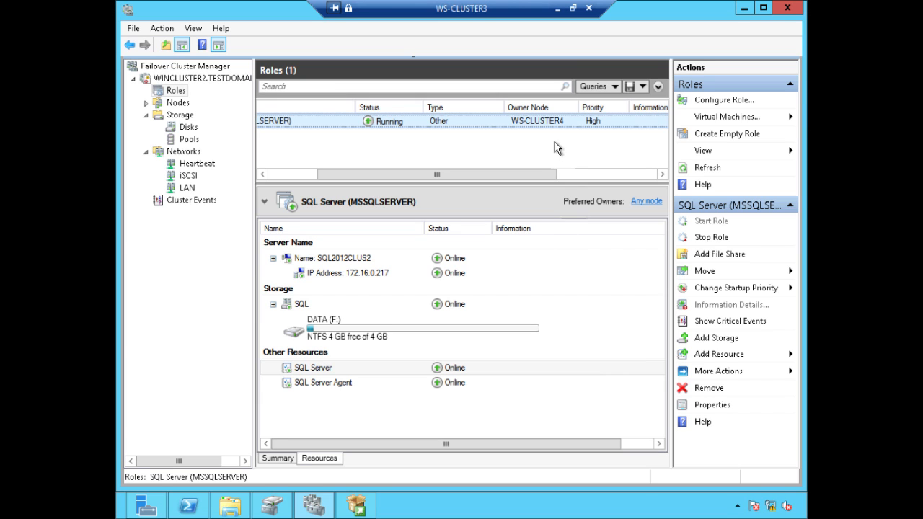
right_click(562, 124)
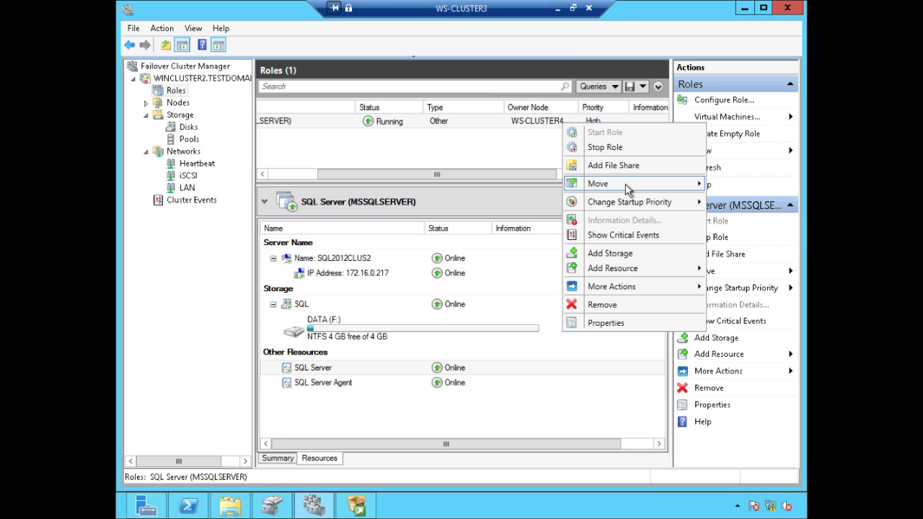
mouse_move(626, 189)
click(525, 203)
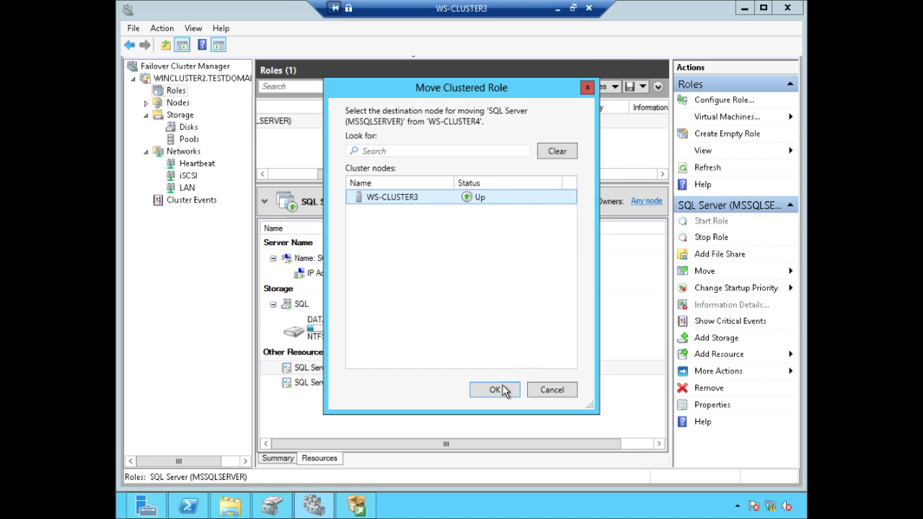
click(496, 389)
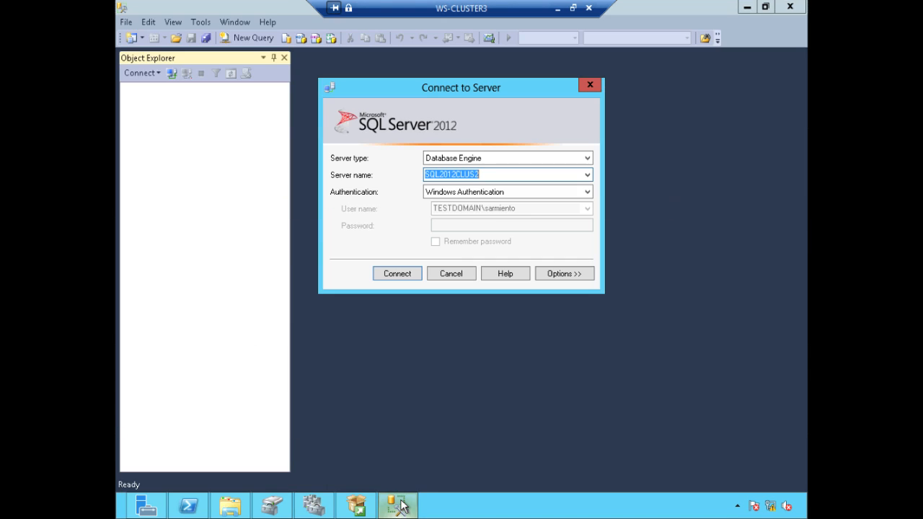
Connect Management Studio to SQL2012CLUS2 with Windows Authentication, then expand its databases and check the server version.
click(407, 275)
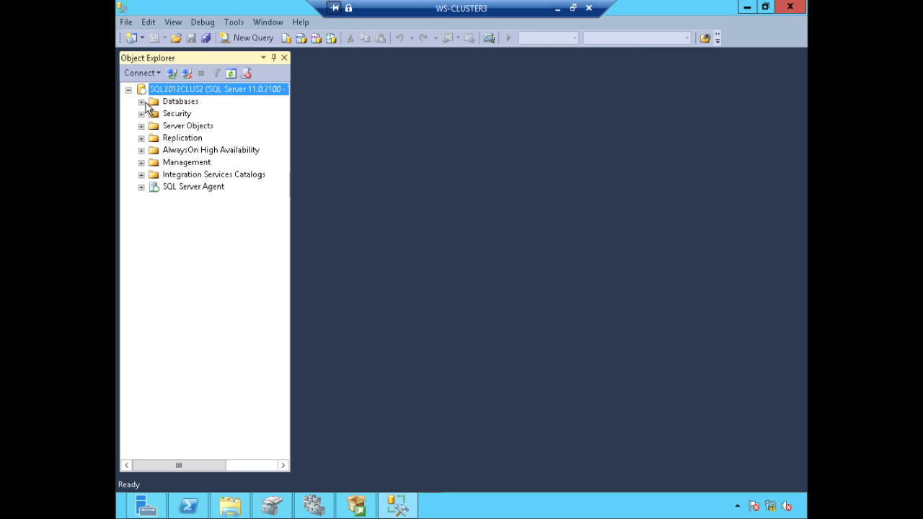
click(141, 101)
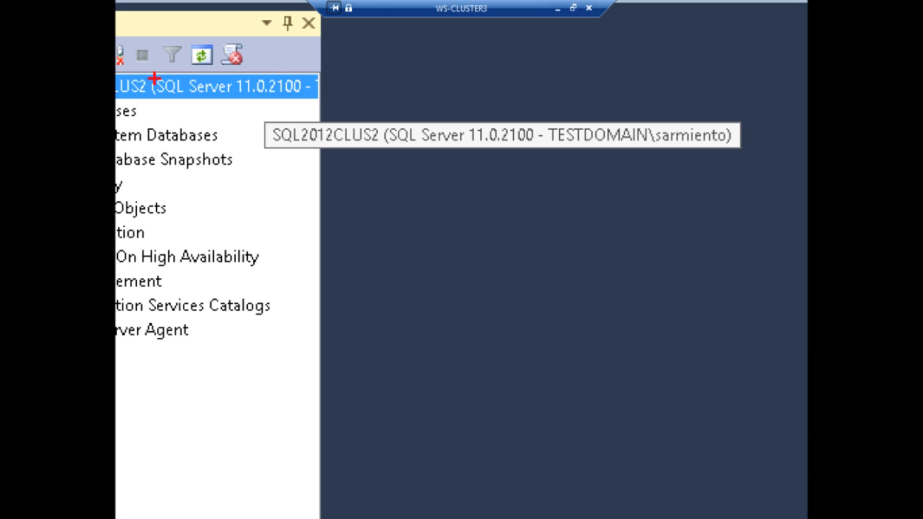
mouse_move(149, 77)
mouse_down()
mouse_move(201, 105)
mouse_move(321, 106)
mouse_up()
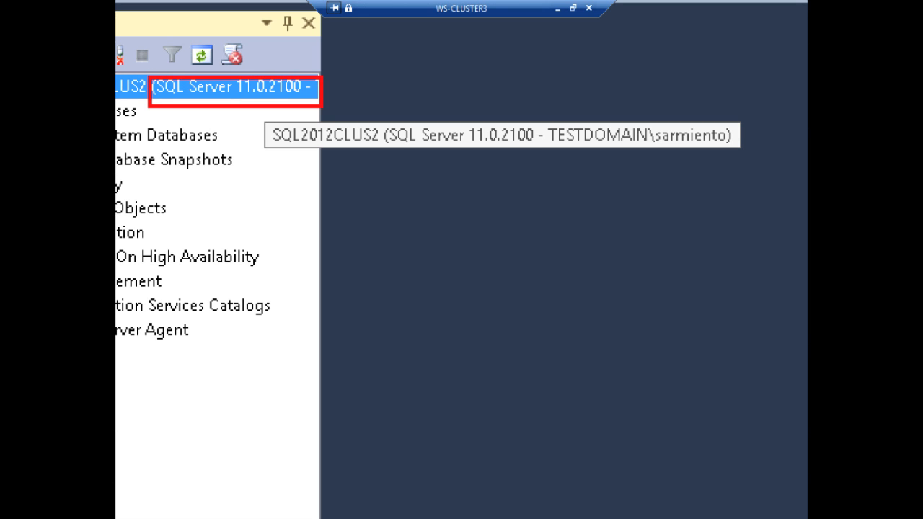
key(Escape)
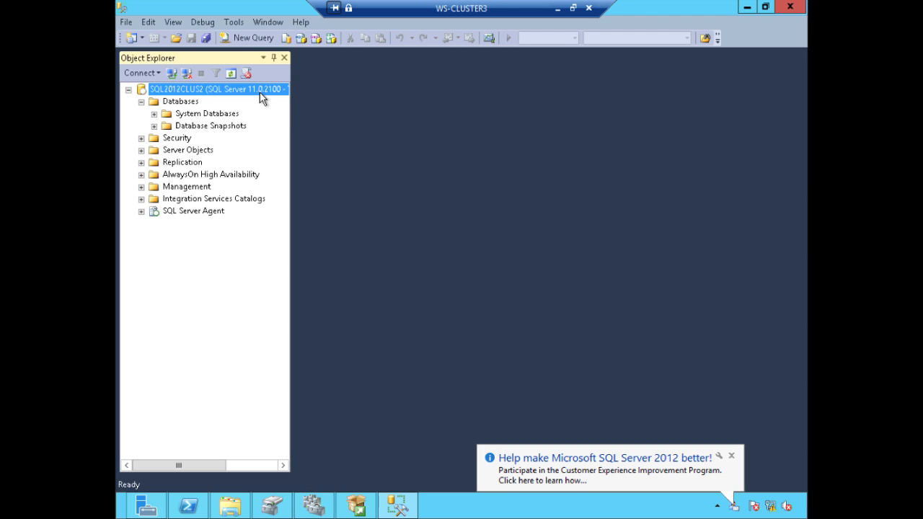
Switch to the AD session, refresh the Computers container in Active Directory Users and Computers, and check the SQL2012CLUS2 computer account.
click(557, 8)
click(300, 505)
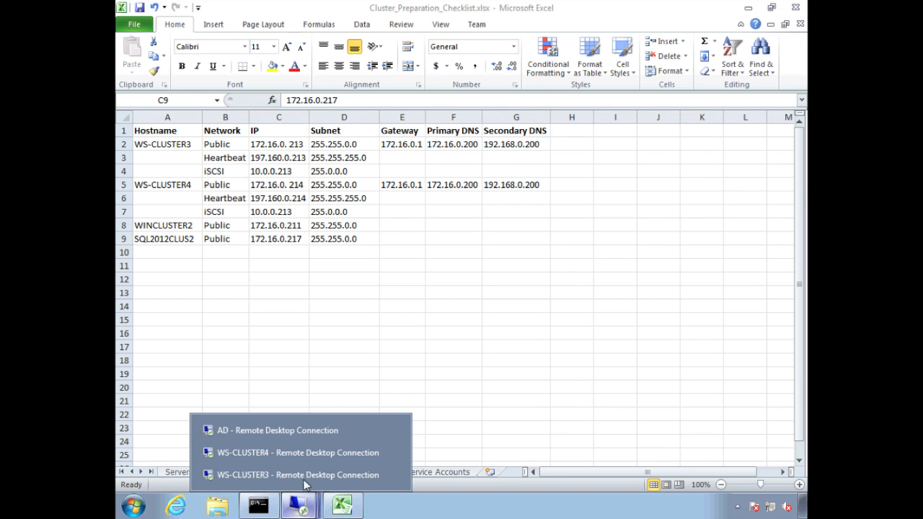
click(304, 433)
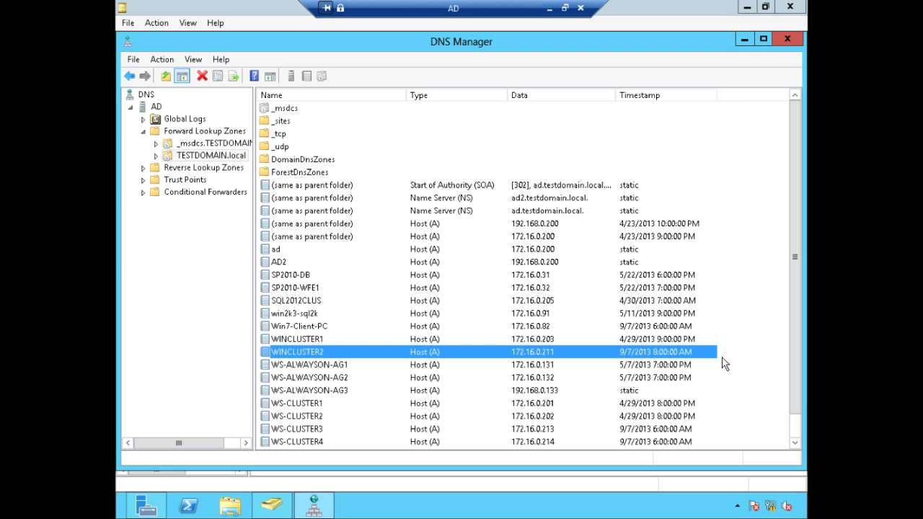
click(272, 505)
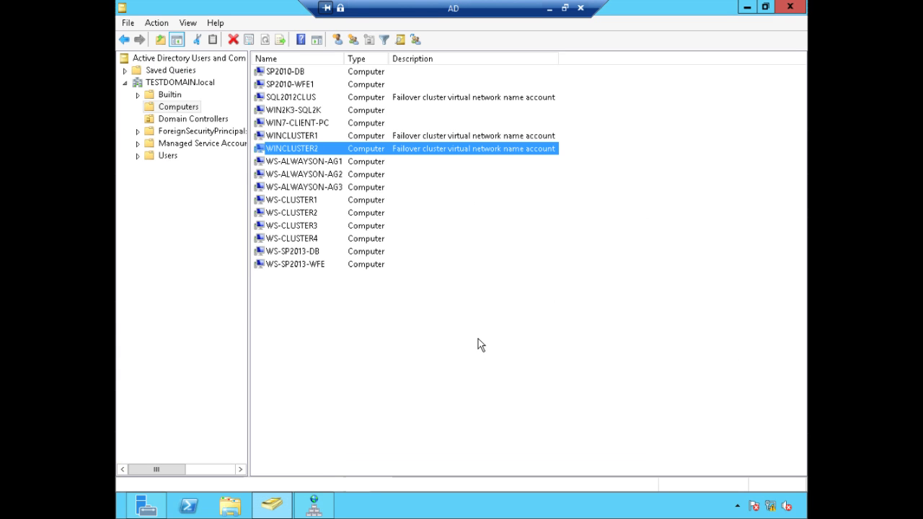
click(296, 151)
key(F5)
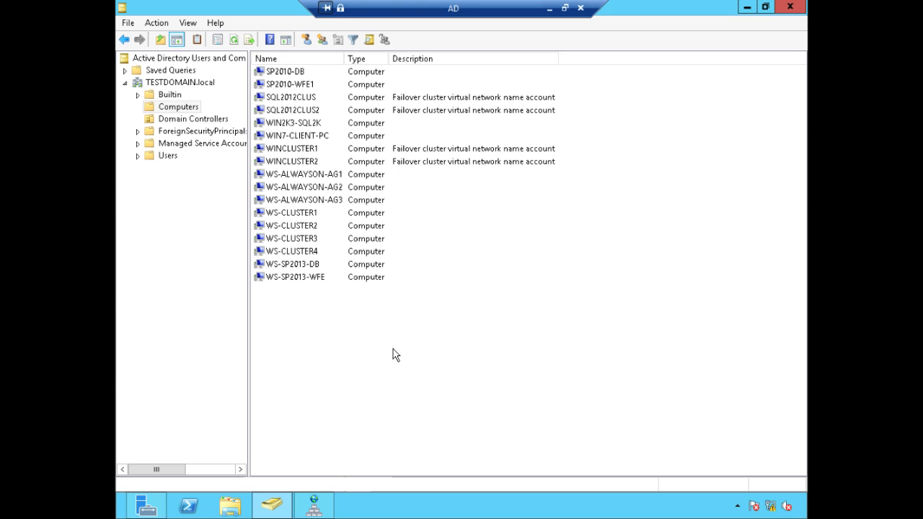
click(308, 113)
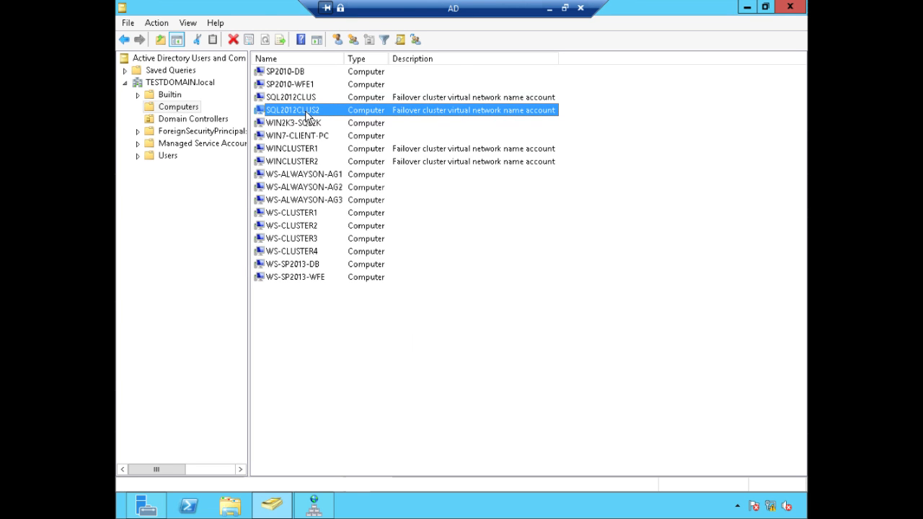
key(ctrl+1)
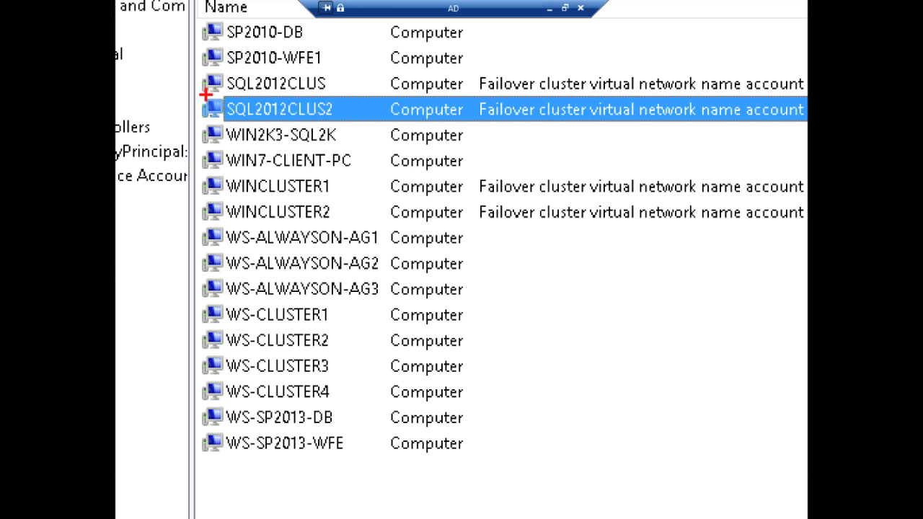
mouse_move(207, 94)
mouse_down()
mouse_move(334, 128)
mouse_move(419, 138)
mouse_move(478, 131)
mouse_up()
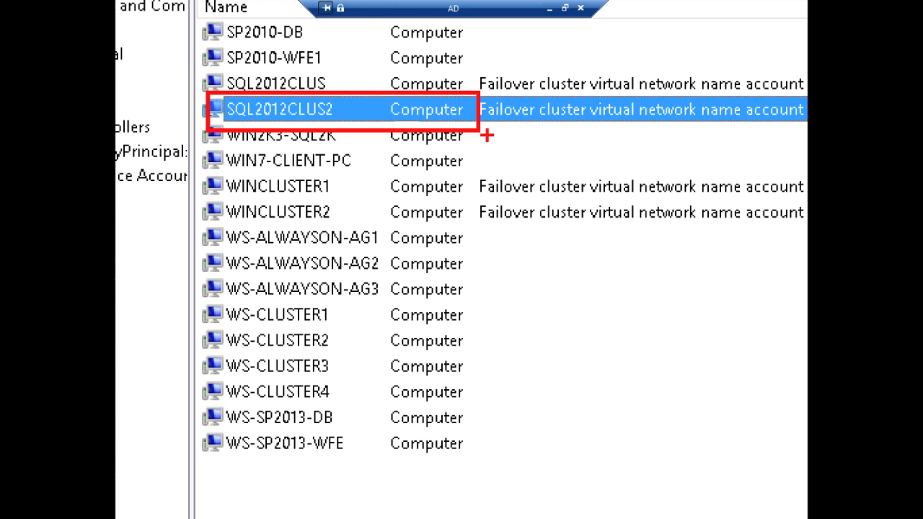
key(Escape)
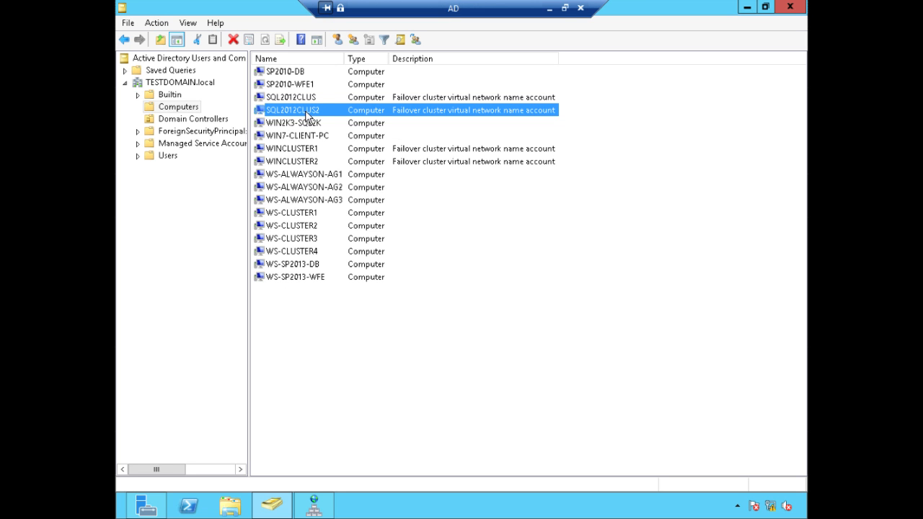
Refresh the TESTDOMAIN.local zone in DNS Manager and check the SQL2012CLUS2 host record's IP address.
click(326, 505)
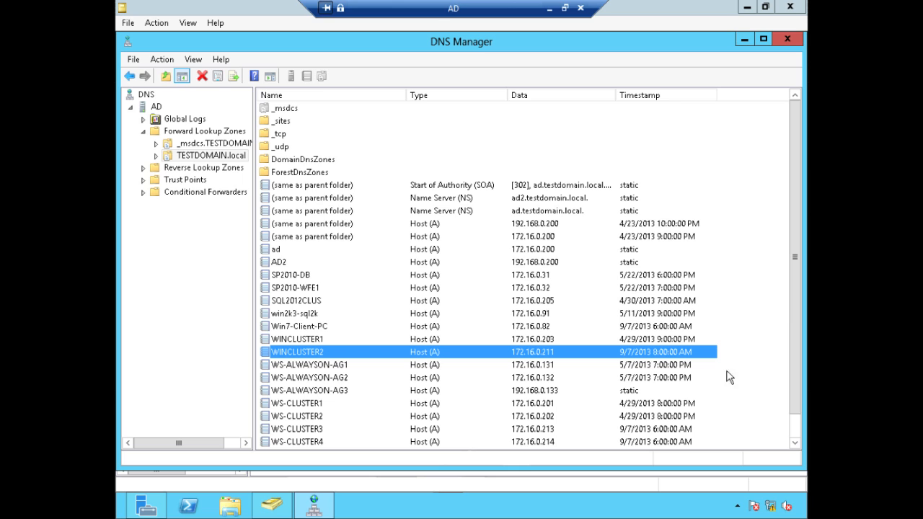
click(760, 376)
key(F5)
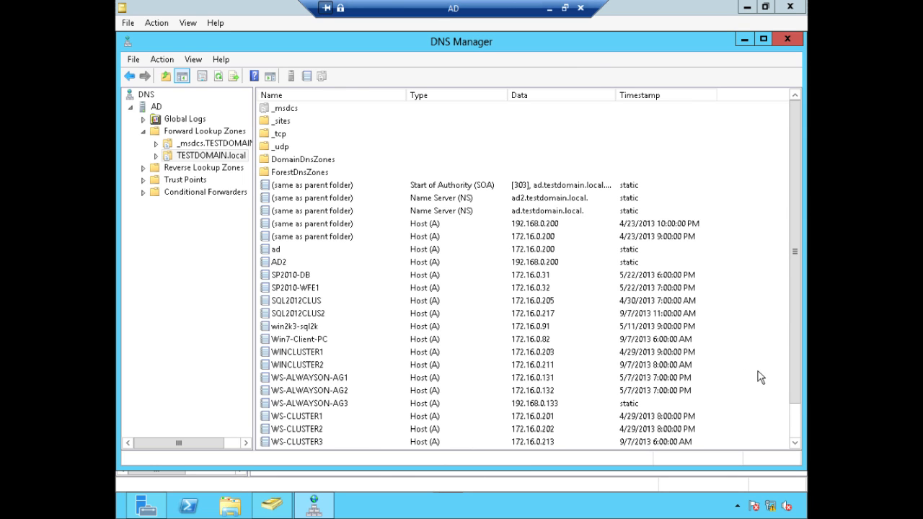
click(310, 317)
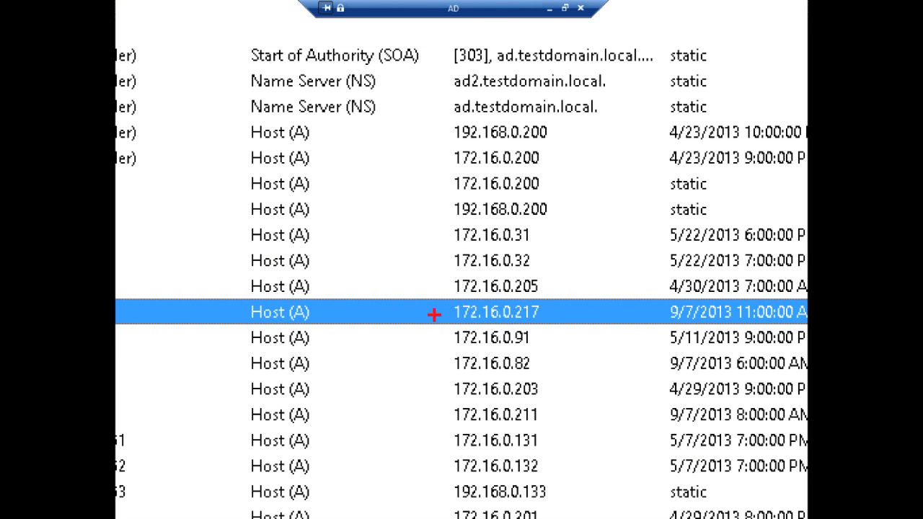
mouse_move(432, 292)
mouse_down()
mouse_move(444, 318)
mouse_move(563, 326)
mouse_up()
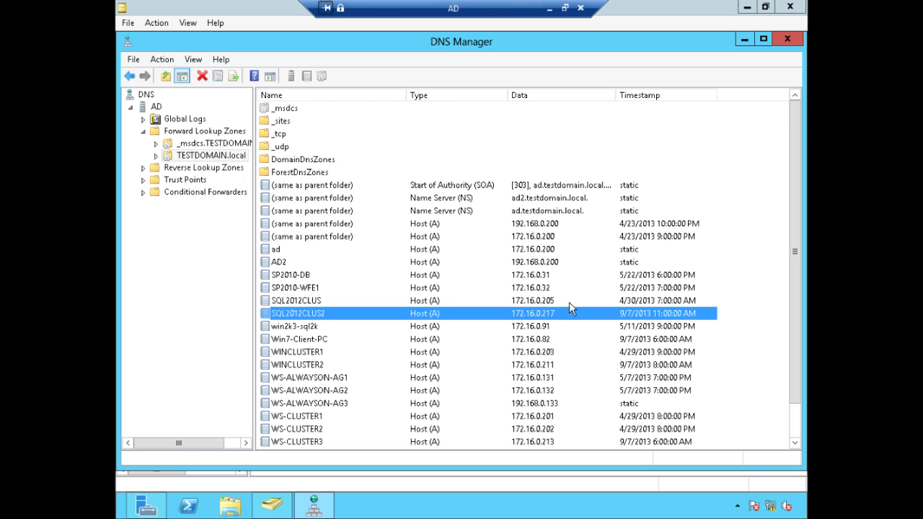
Return to the WS-CLUSTER3 session and check the SQL Server role's owner node and resources in Failover Cluster Manager.
click(550, 8)
click(298, 507)
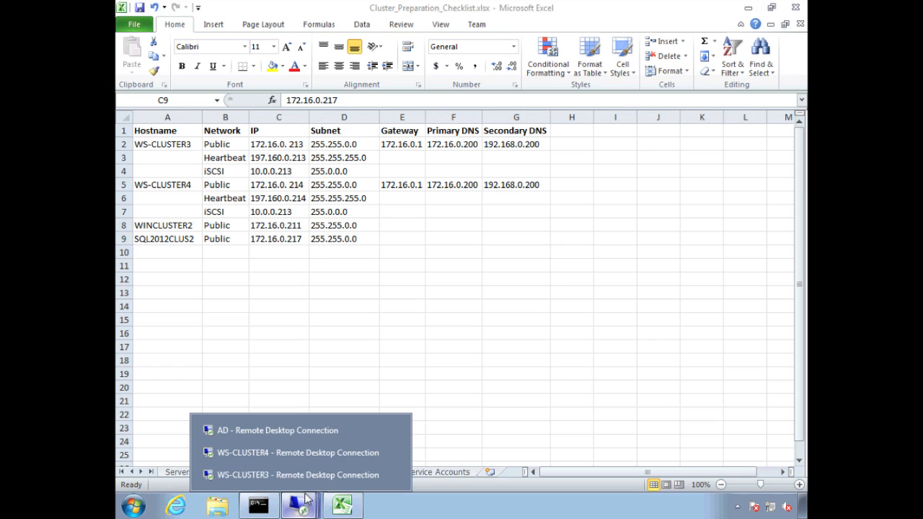
click(298, 475)
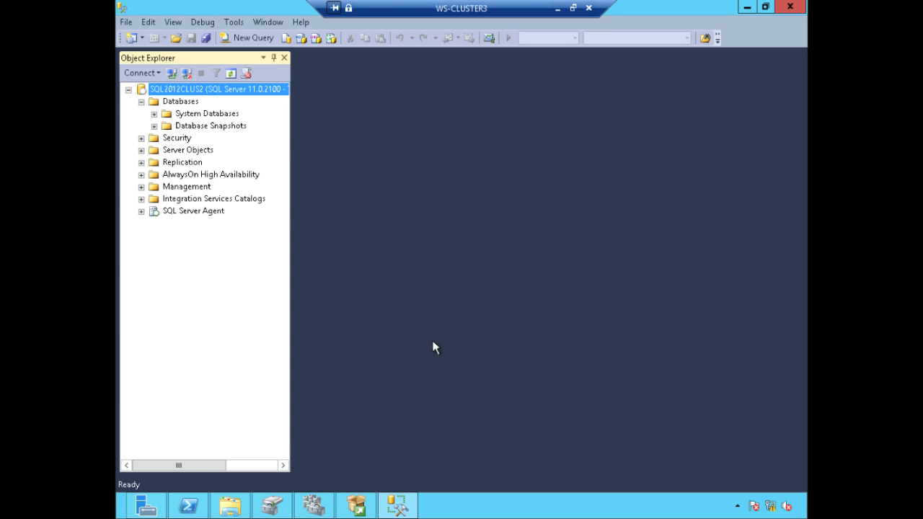
click(315, 509)
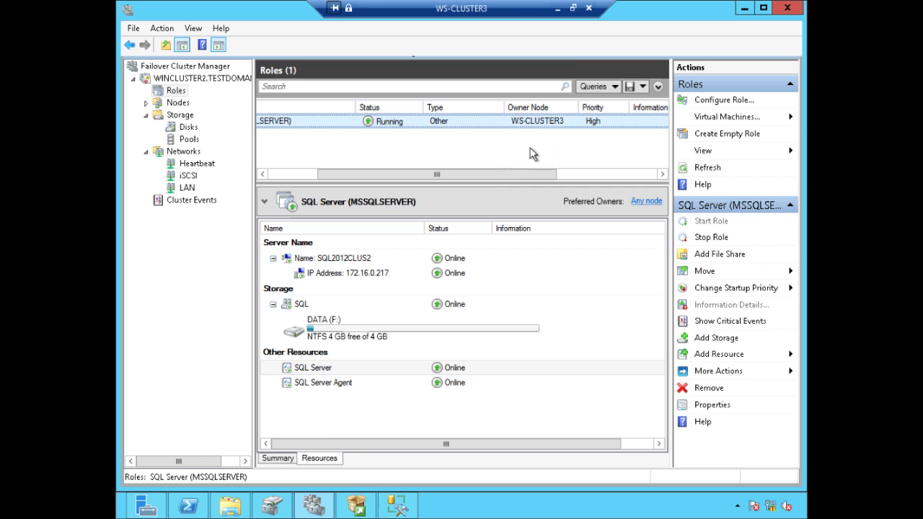
On WS-CLUSTER4, run SQLServer2012SP1-KB2674319-x64-ENU from TEMPDB (E:), allow it to make changes, and continue to the License Terms.
click(557, 8)
click(298, 505)
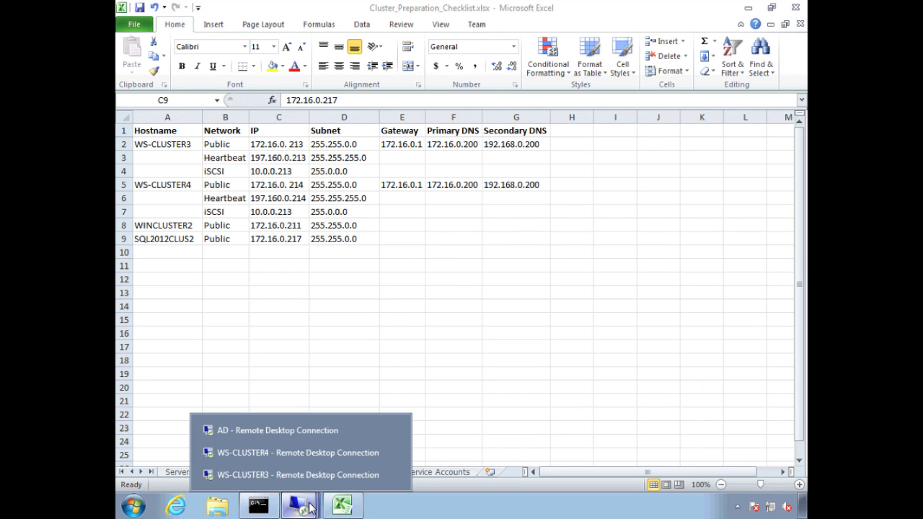
click(317, 459)
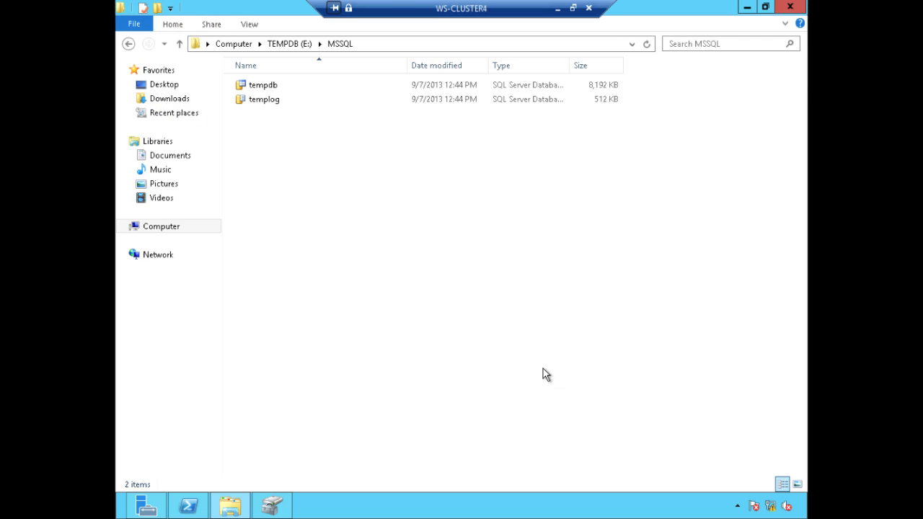
click(290, 45)
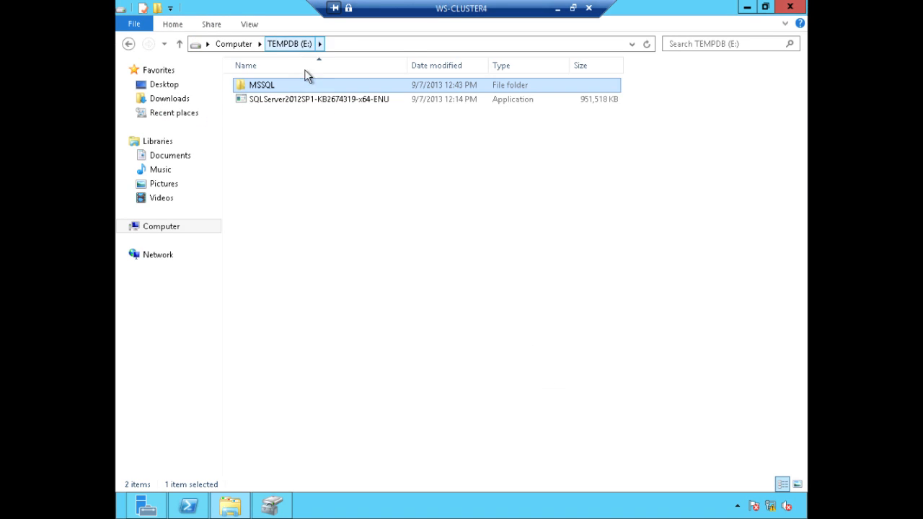
double_click(317, 100)
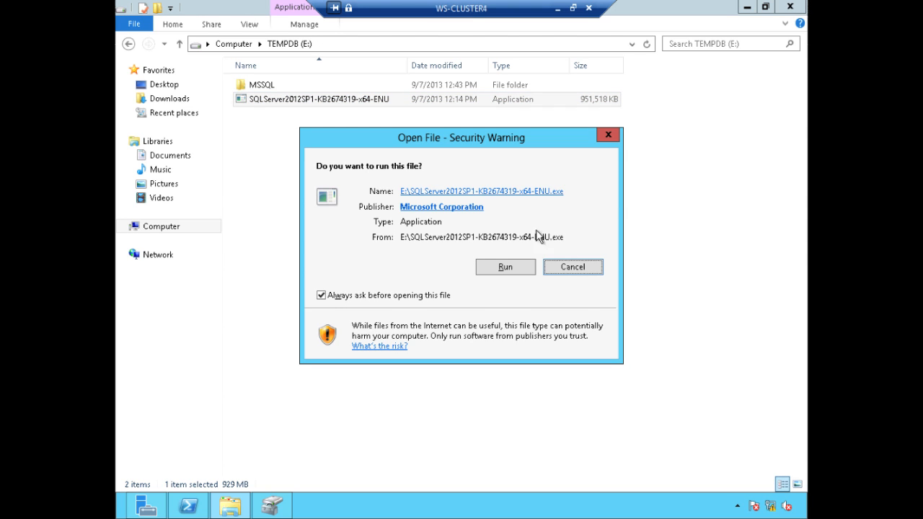
click(508, 266)
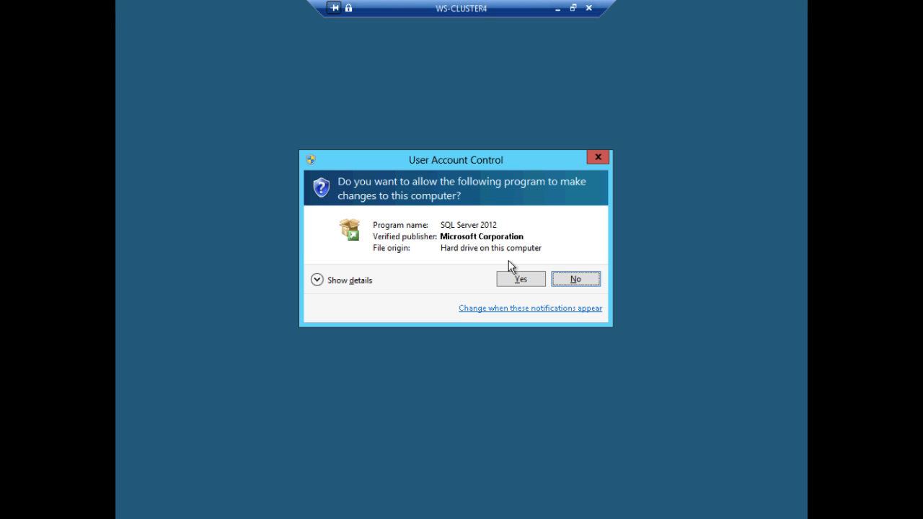
click(517, 280)
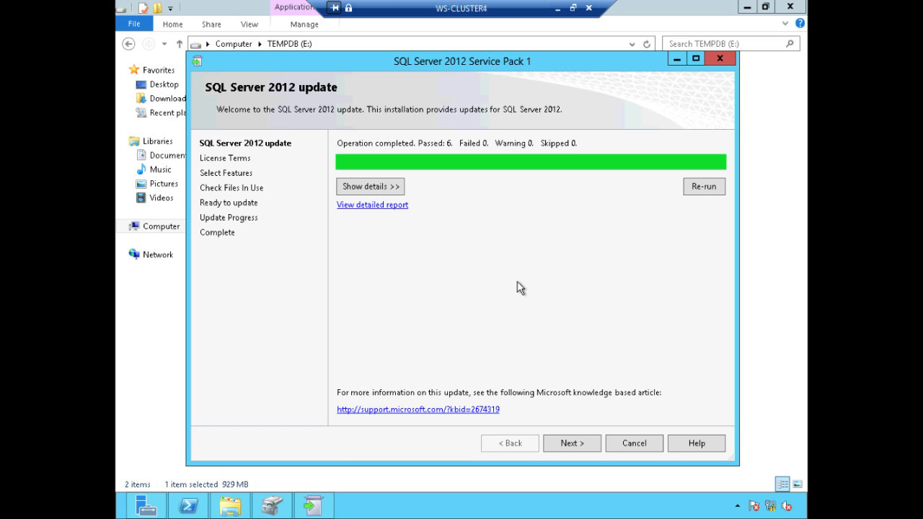
click(572, 443)
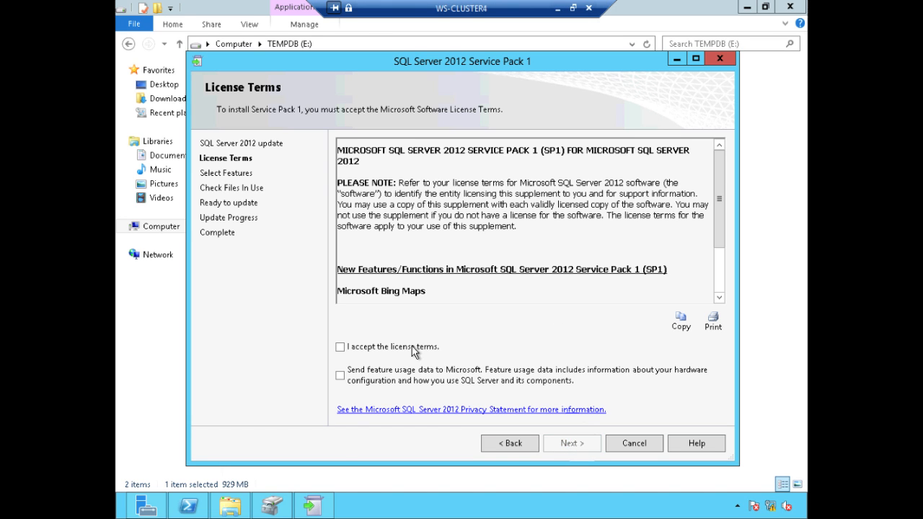
Accept the license terms, review the MSSQLSERVER features selected for updating, and start the Service Pack 1 update on WS-CLUSTER4.
click(412, 346)
click(570, 444)
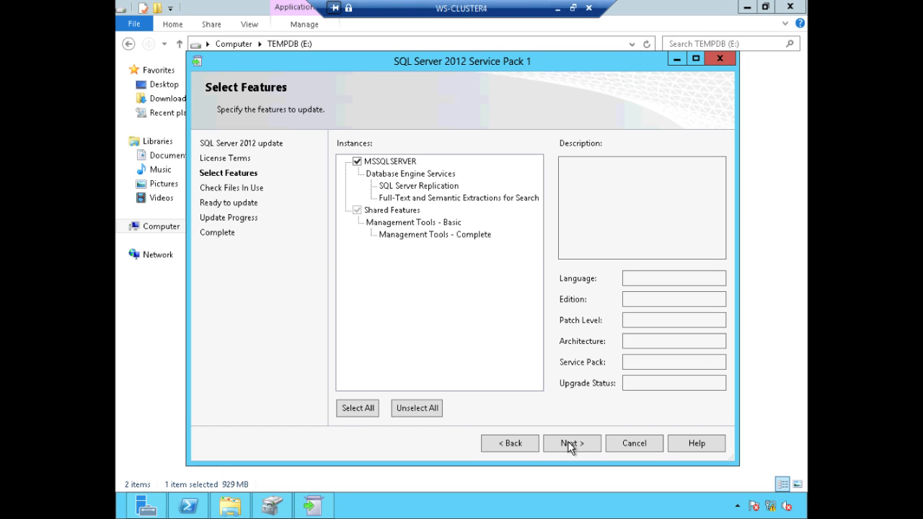
click(404, 174)
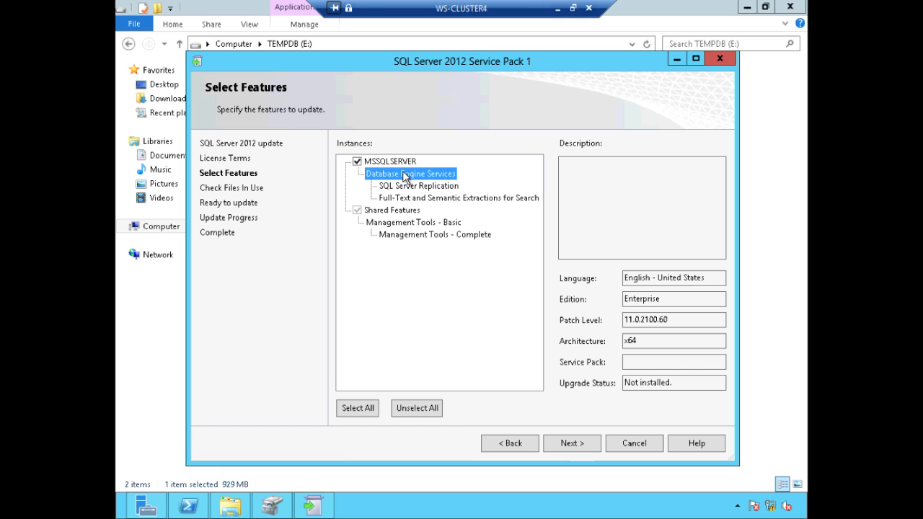
click(398, 162)
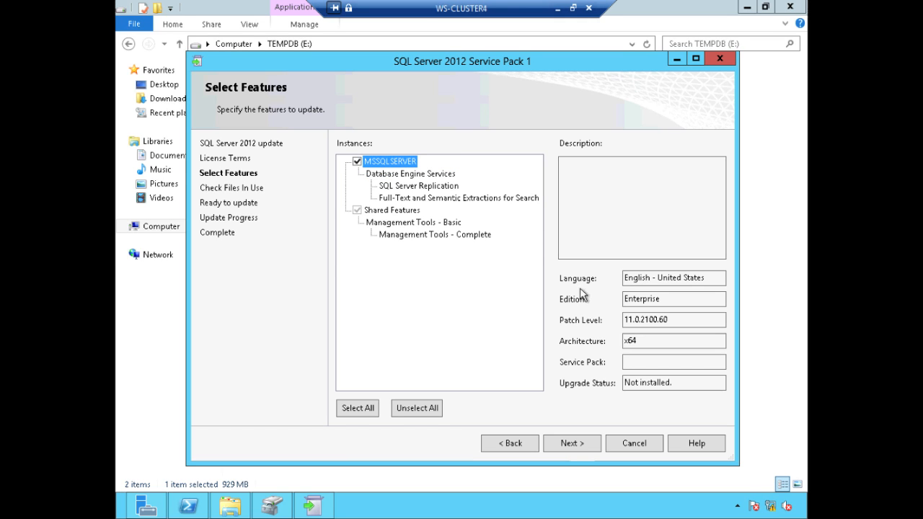
click(573, 444)
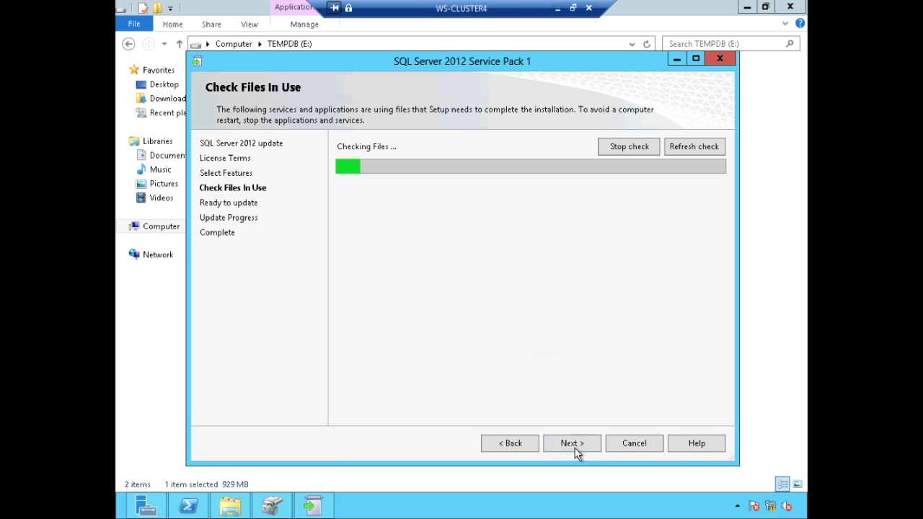
click(575, 447)
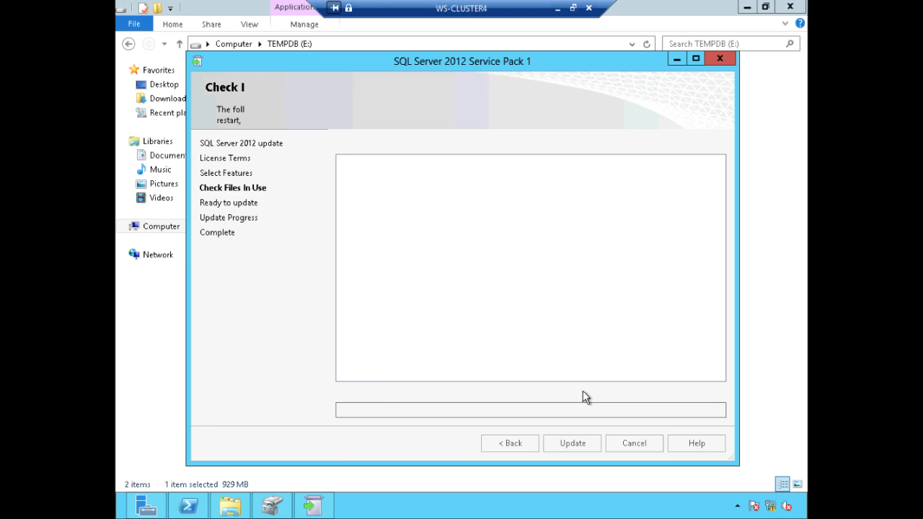
click(572, 444)
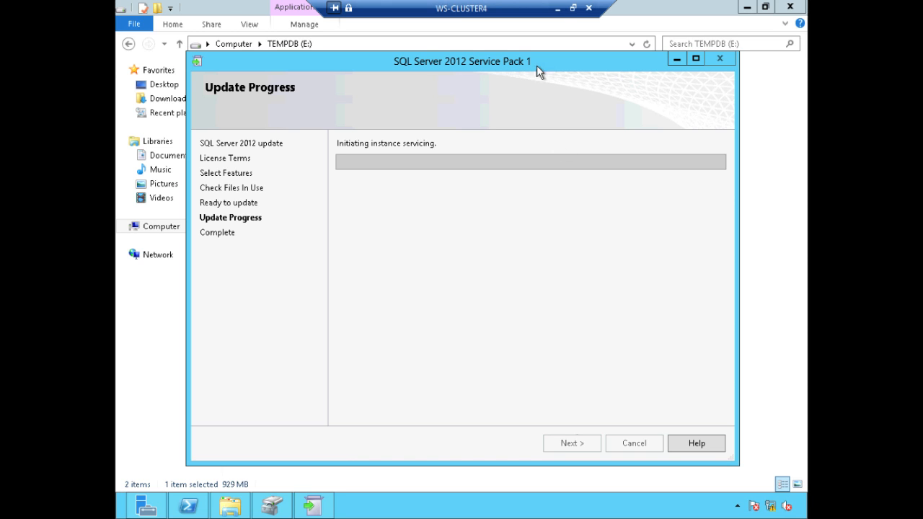
In the WS-CLUSTER3 session, exclude WS-CLUSTER4 from the SQL Server (MSSQLSERVER) role's preferred owners, leaving only WS-CLUSTER3, and apply the change.
click(558, 9)
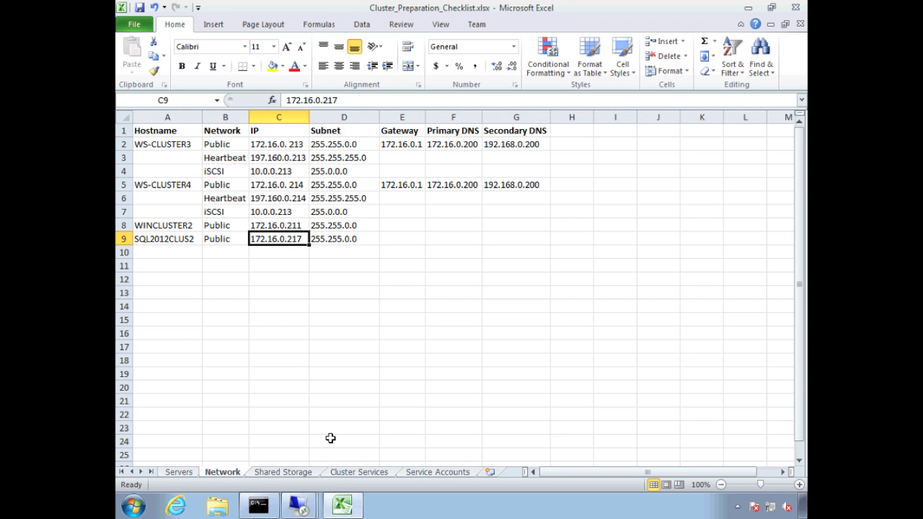
mouse_move(299, 504)
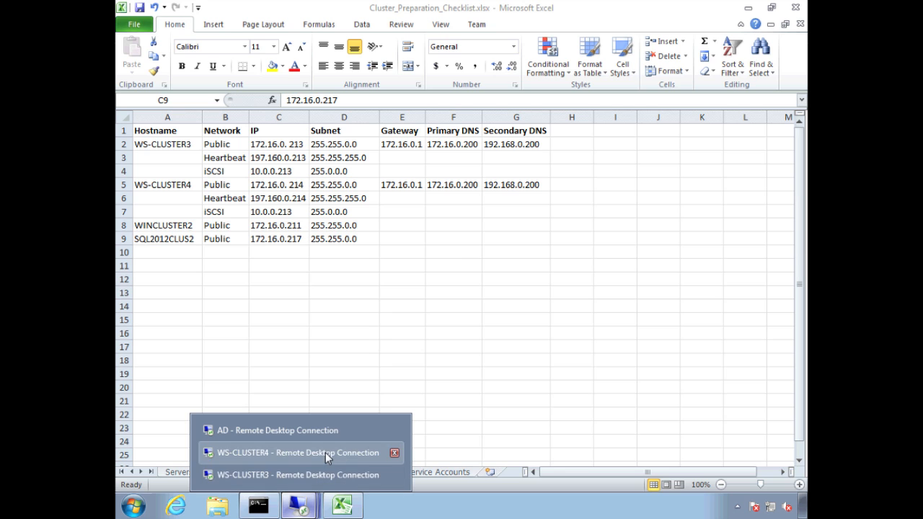
click(326, 472)
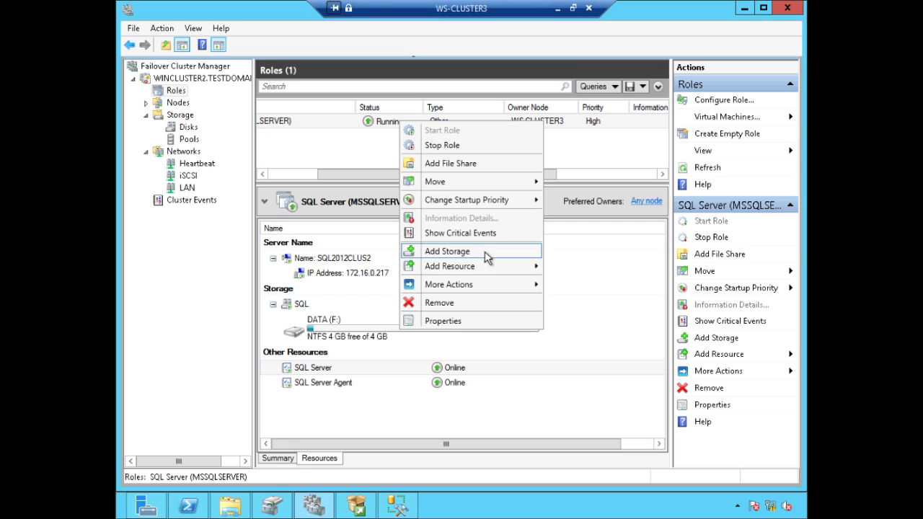
click(477, 322)
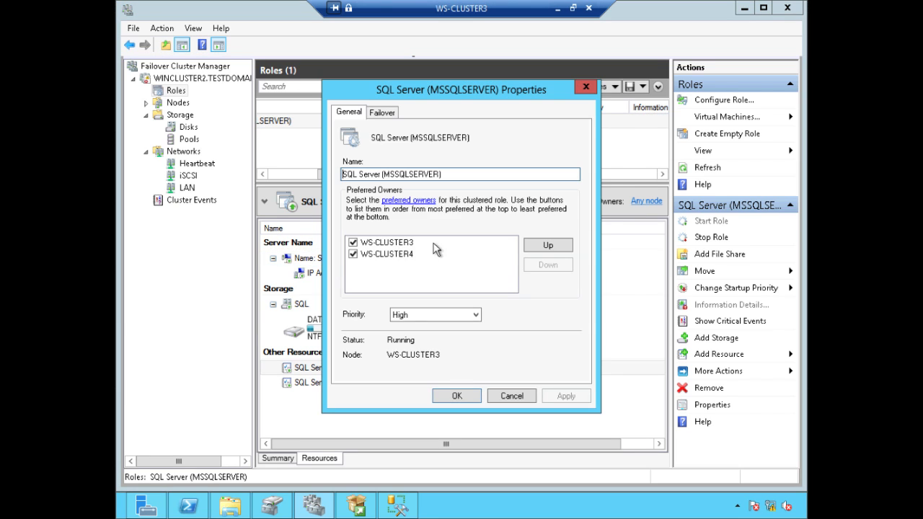
click(354, 256)
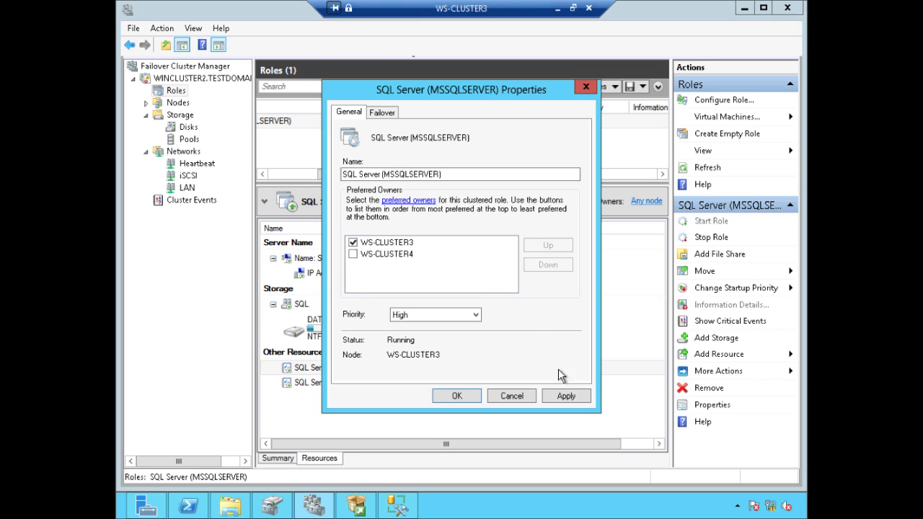
click(566, 398)
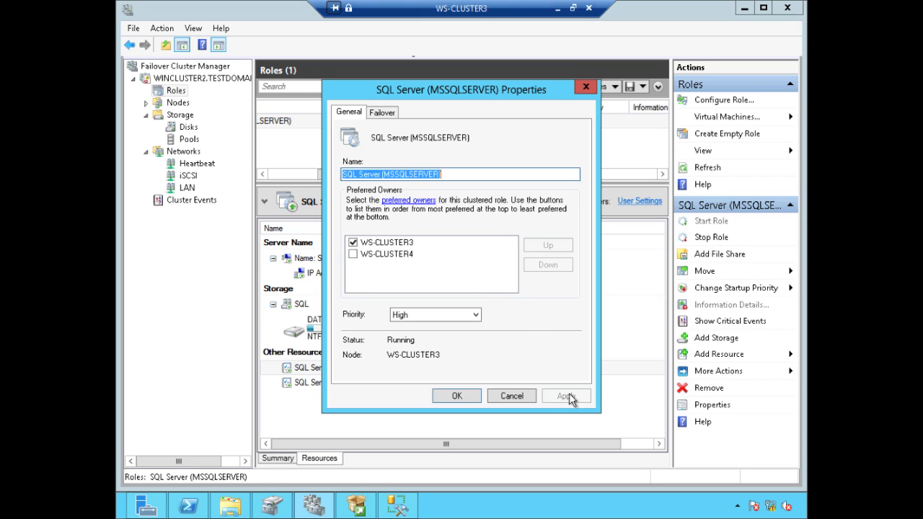
click(457, 396)
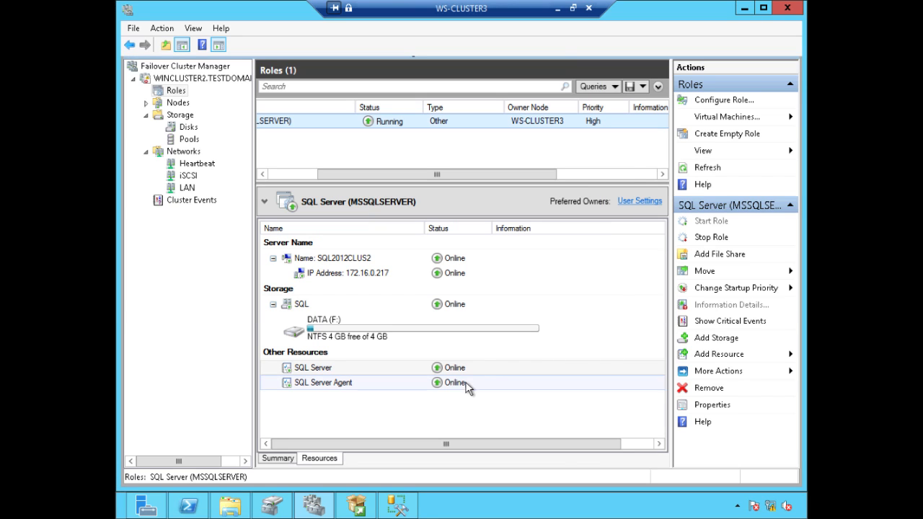
Return to the WS-CLUSTER4 session and close the SQL Server 2012 Service Pack 1 wizard once the update is complete.
click(559, 8)
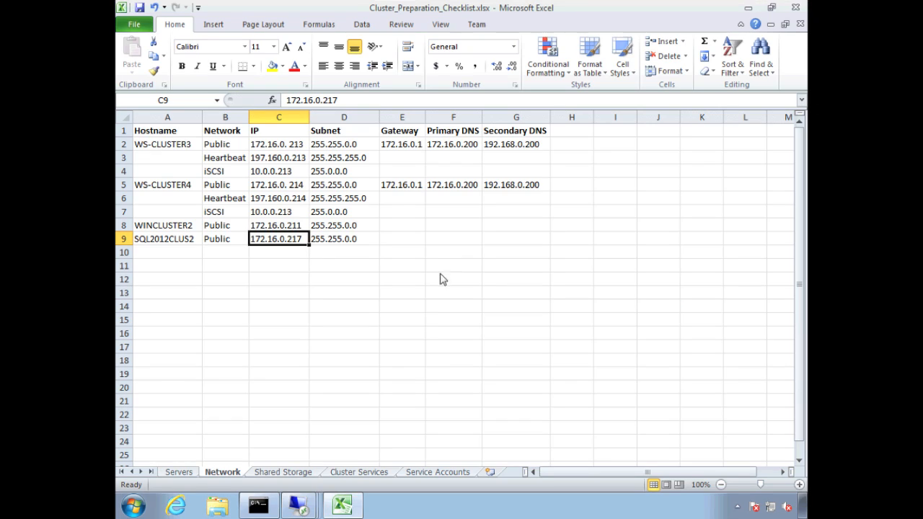
mouse_move(303, 508)
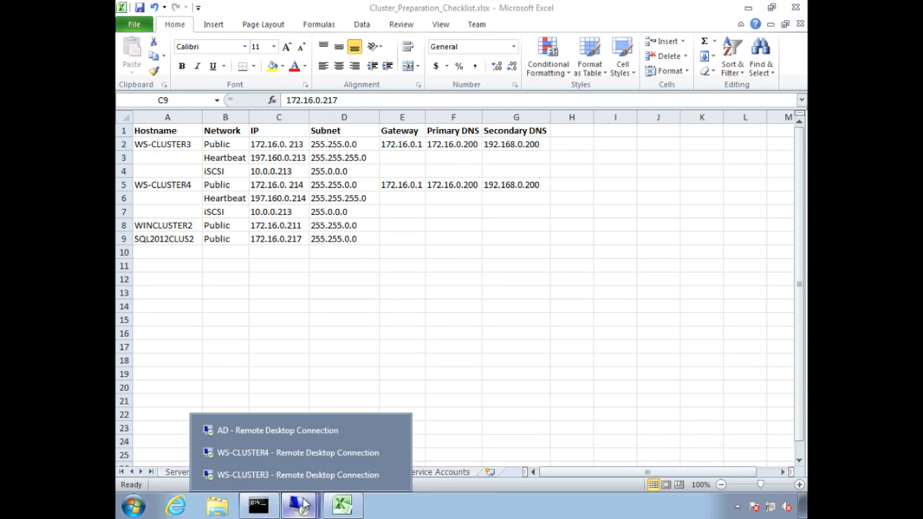
click(309, 454)
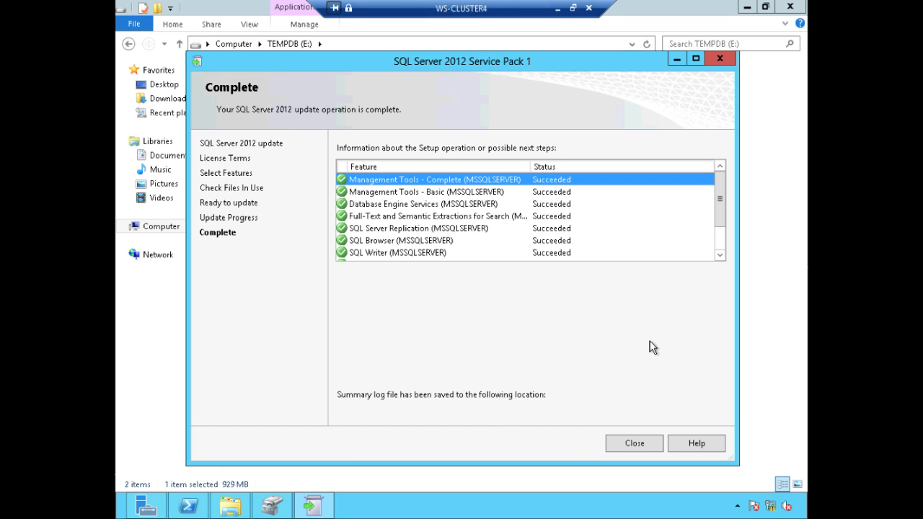
click(634, 443)
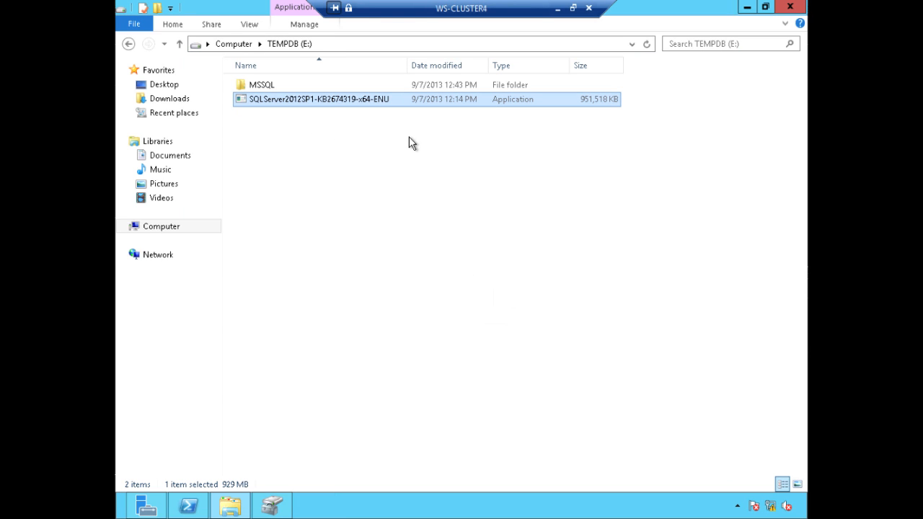
Copy SQLServer2012SP1-KB2674319-x64-ENU from TEMPDB (E:) on WS-CLUSTER4 to \\ws-cluster3\e$.
right_click(406, 101)
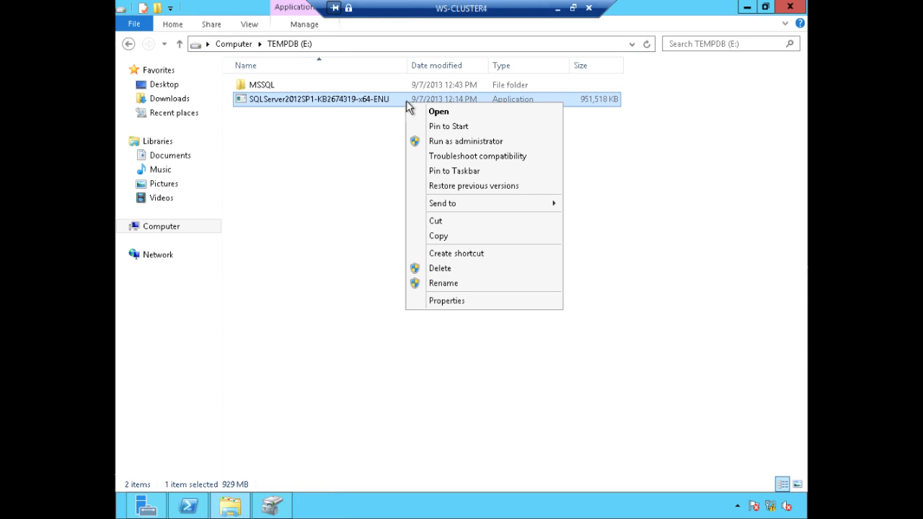
click(474, 237)
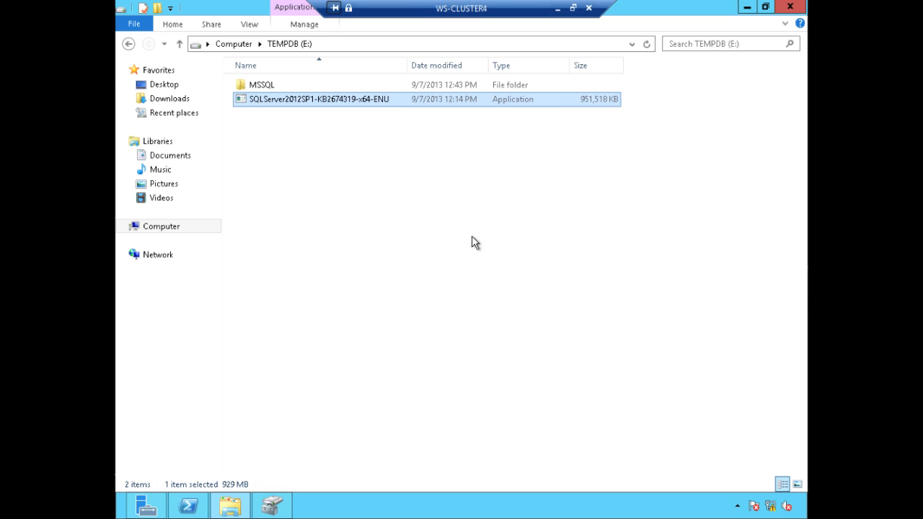
click(238, 494)
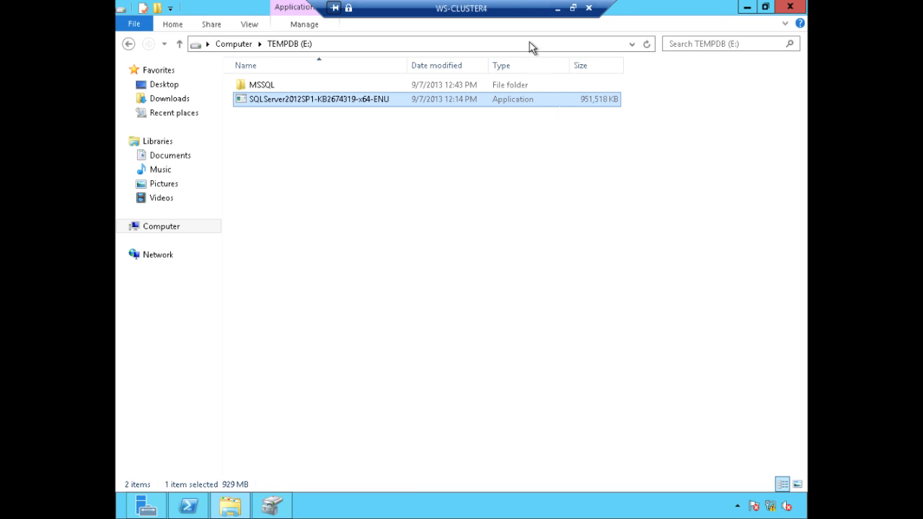
click(531, 43)
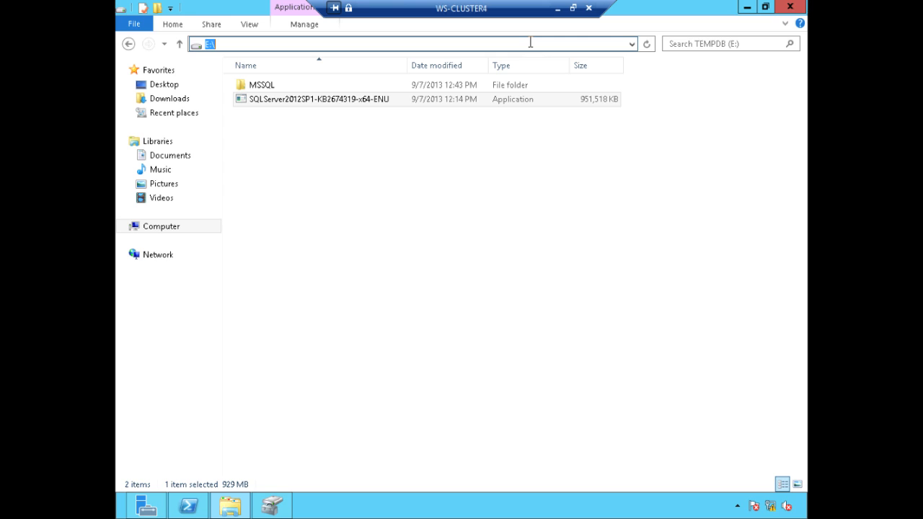
text(\ws-cluster3\e$)
key(Return)
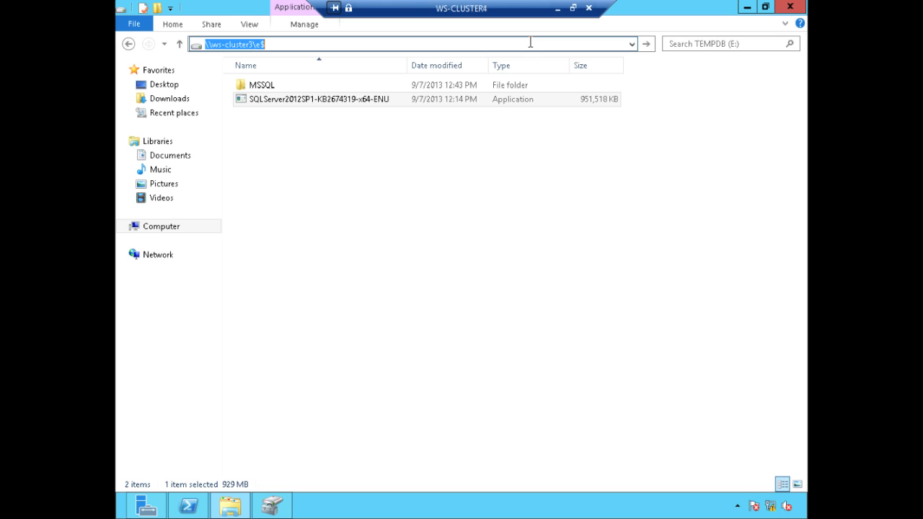
right_click(401, 293)
click(476, 382)
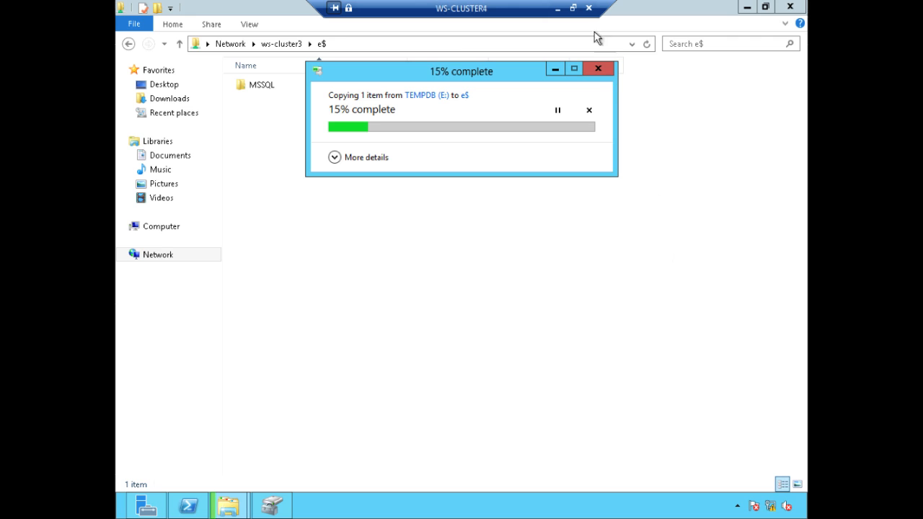
In the WS-CLUSTER3 session, make WS-CLUSTER4 the only preferred owner of the SQL Server (MSSQLSERVER) role and apply the change.
click(559, 8)
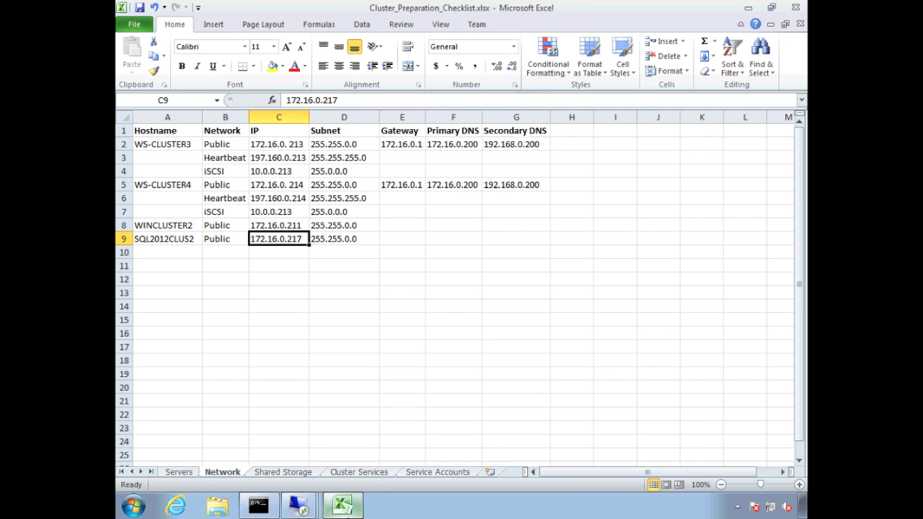
mouse_move(298, 505)
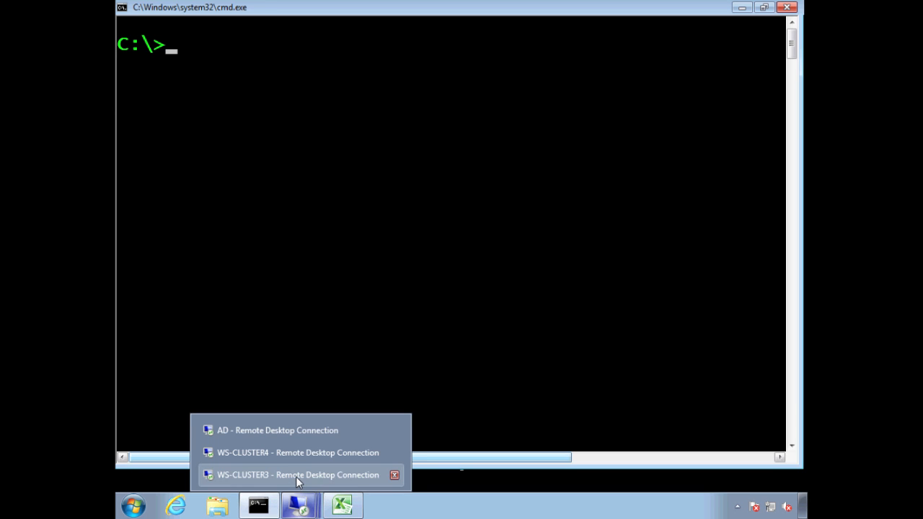
click(298, 476)
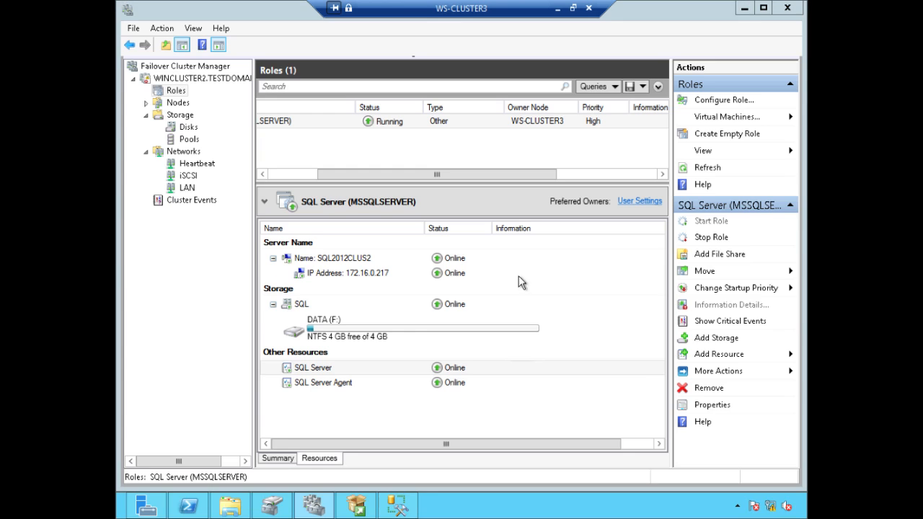
click(471, 127)
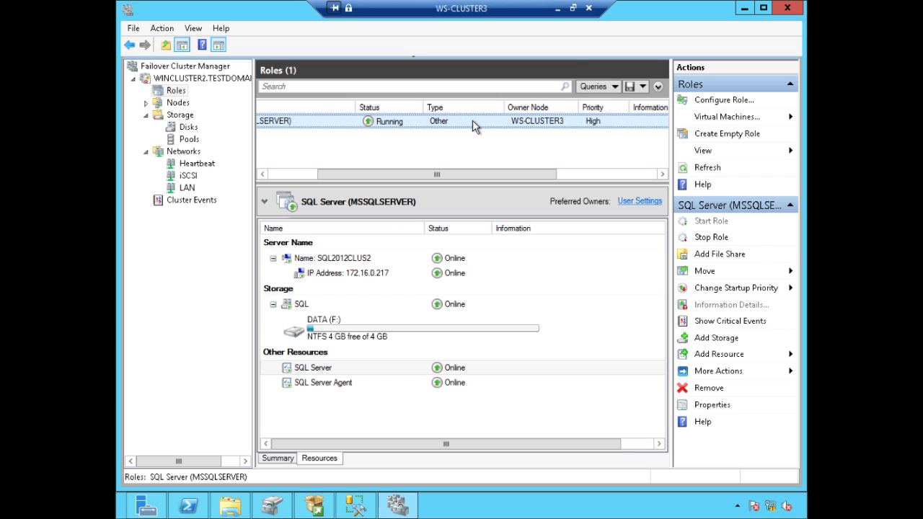
right_click(473, 125)
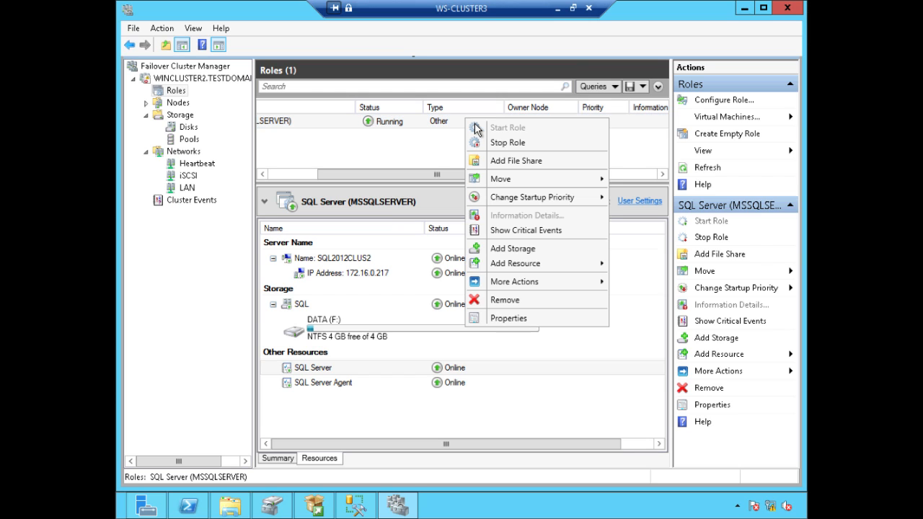
click(530, 320)
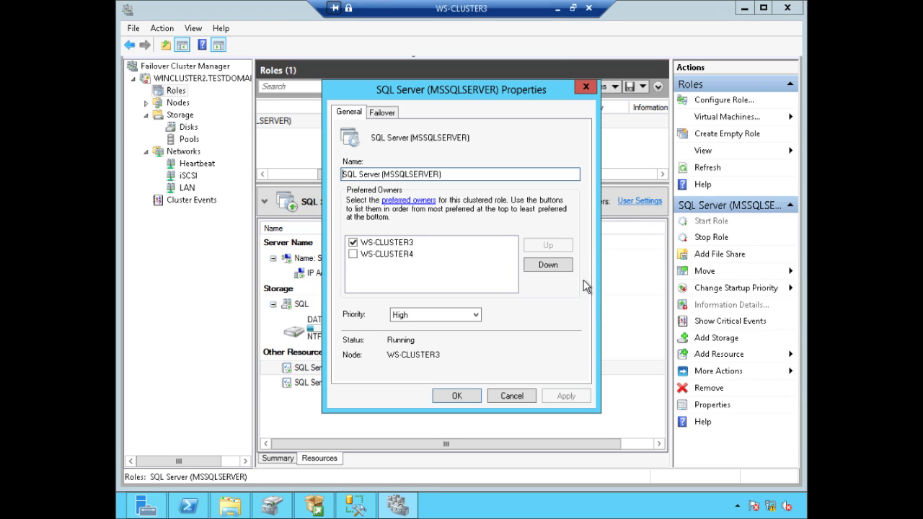
click(353, 243)
click(353, 255)
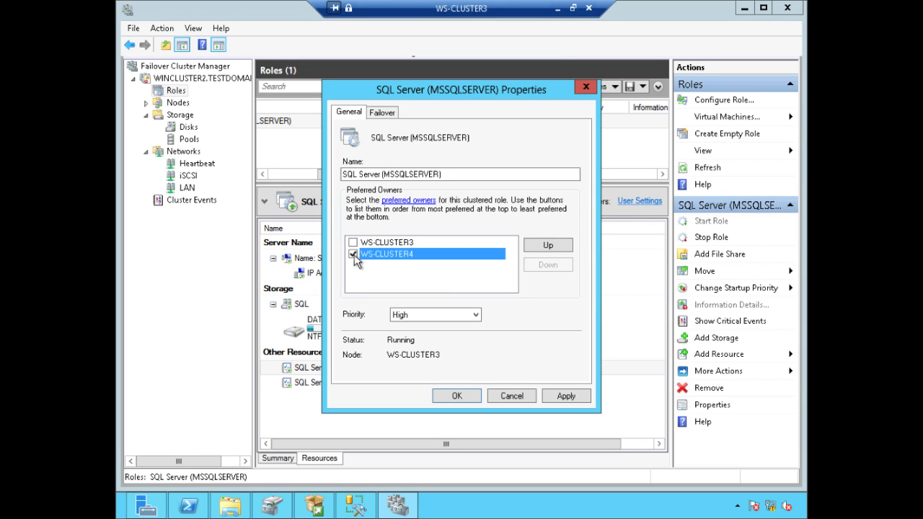
click(353, 255)
click(352, 253)
click(566, 396)
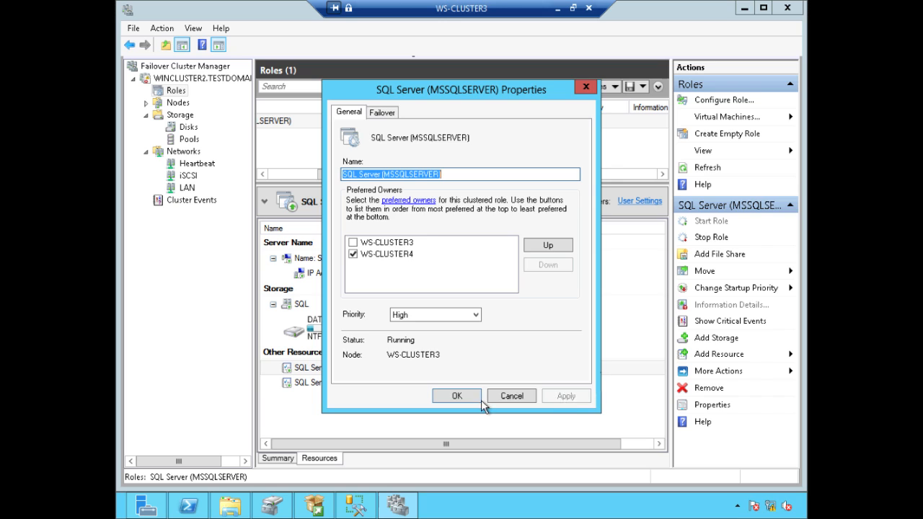
click(457, 396)
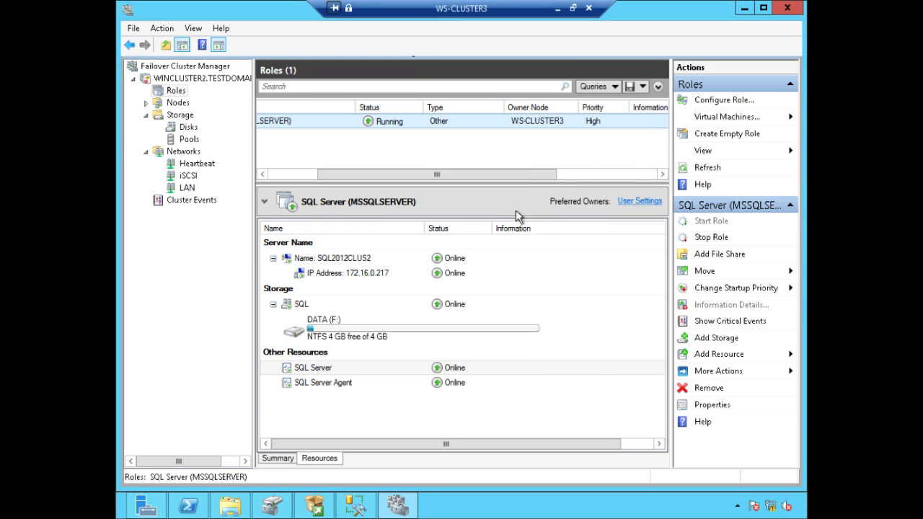
Move the SQL Server (MSSQLSERVER) role from WS-CLUSTER3 to the selected node WS-CLUSTER4.
right_click(541, 121)
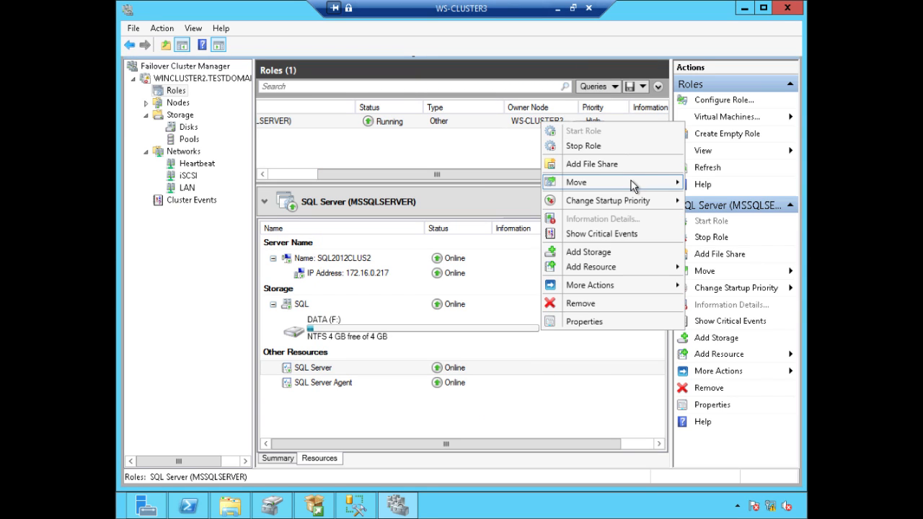
mouse_move(615, 182)
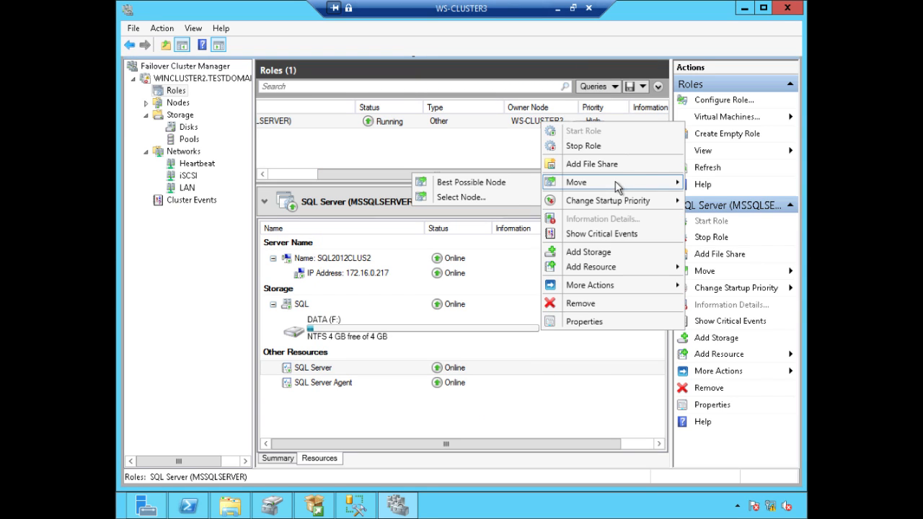
click(486, 199)
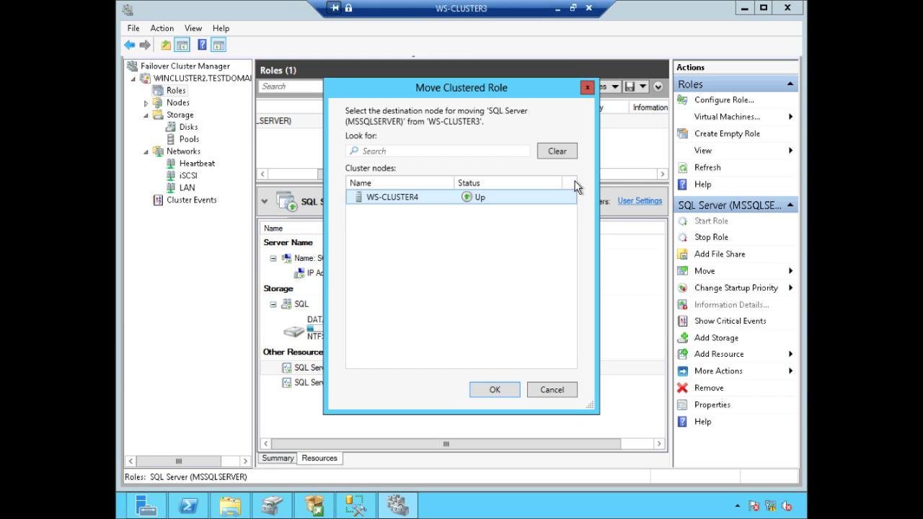
click(504, 390)
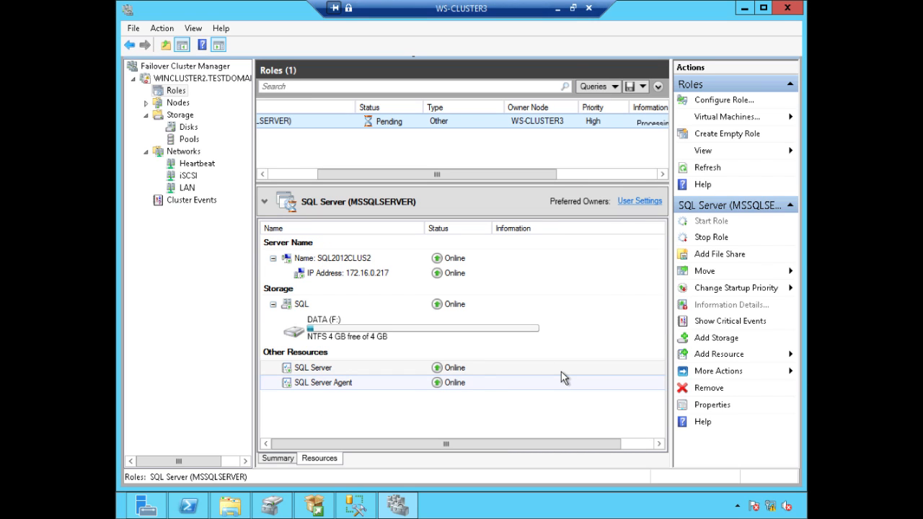
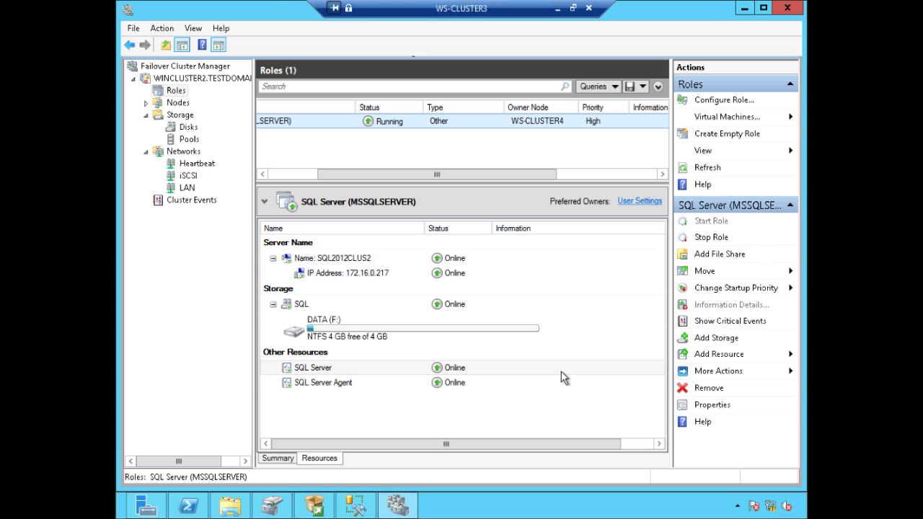
Close the leftover SQL Server setup window, run SQLServer2012SP1-KB2674319-x64-ENU from TEMPDB (E:) on WS-CLUSTER3, and allow it to make changes.
right_click(323, 509)
click(321, 470)
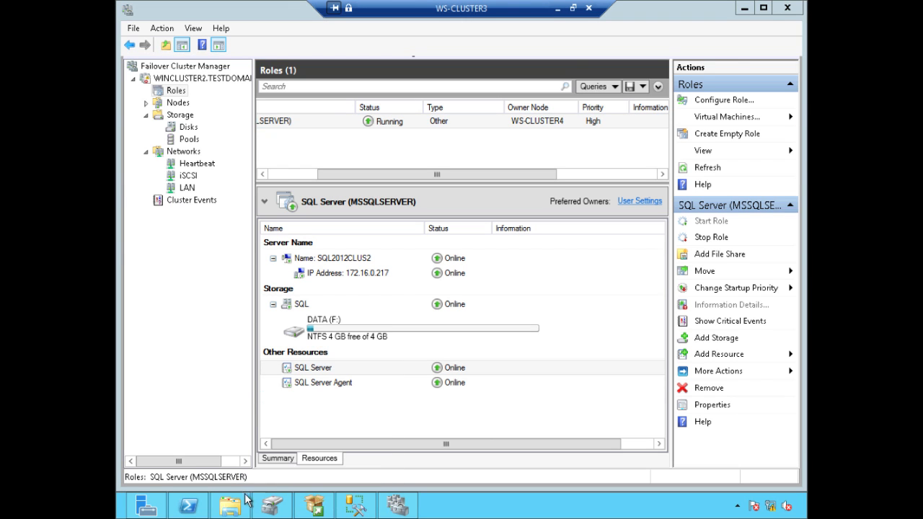
click(243, 503)
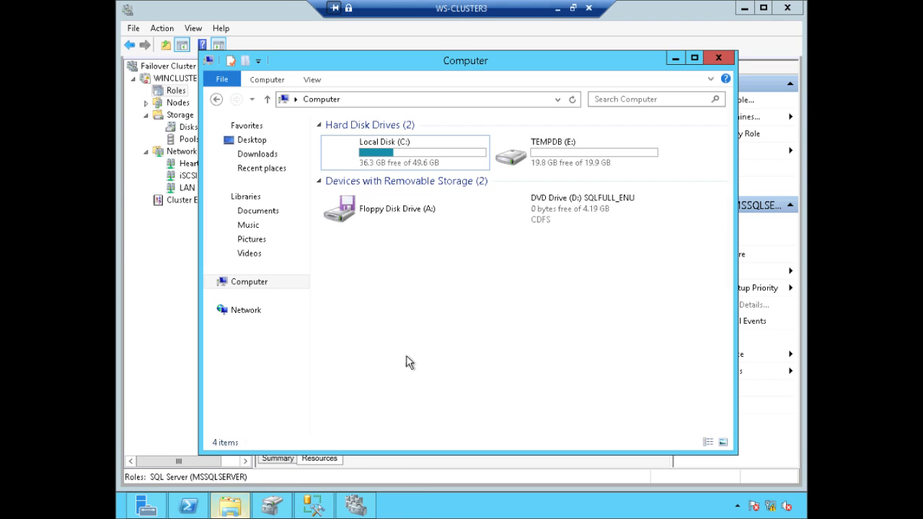
double_click(623, 150)
click(394, 156)
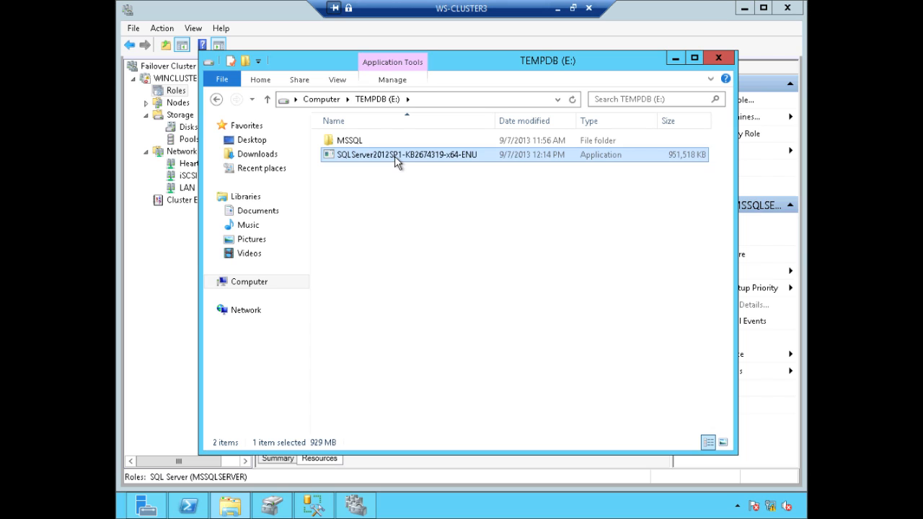
double_click(395, 156)
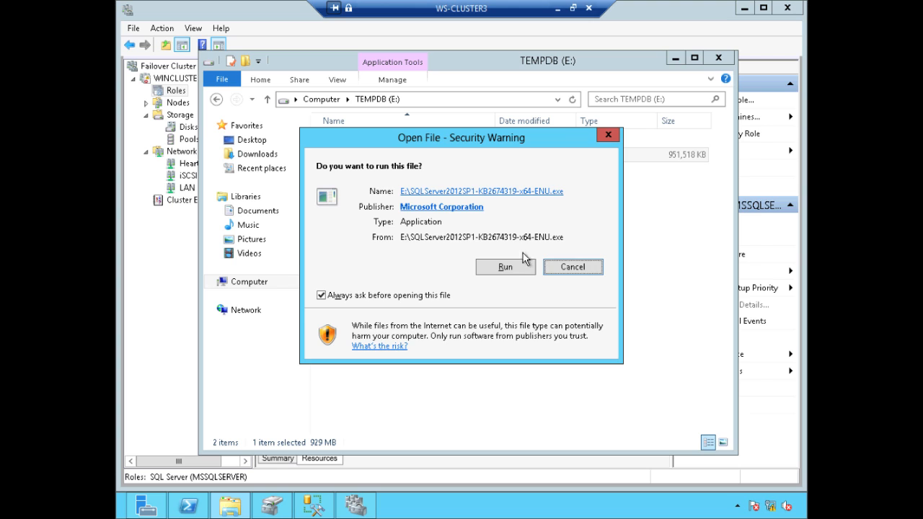
click(506, 267)
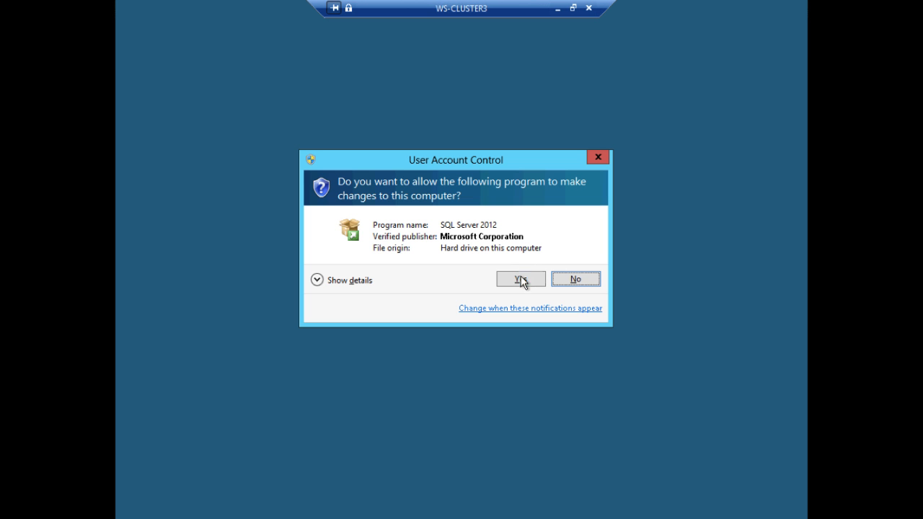
click(521, 280)
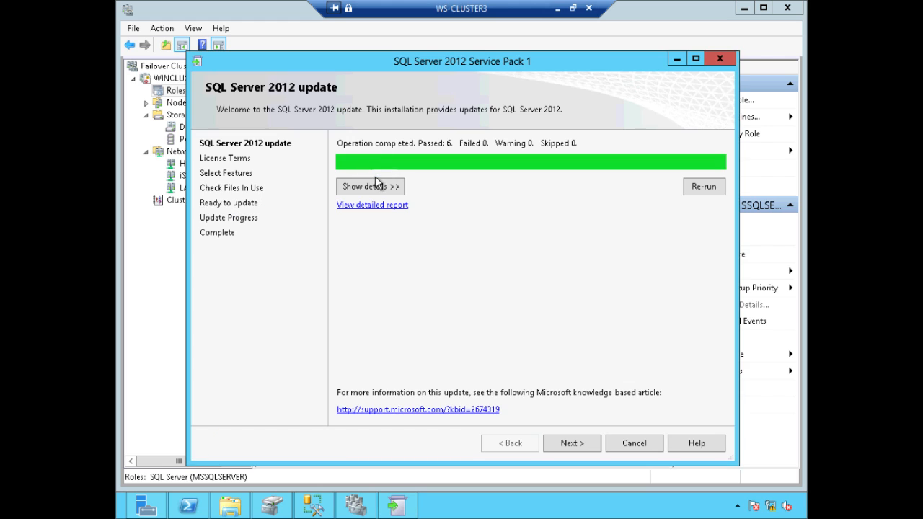
Accept the Service Pack 1 license terms, keep MSSQLSERVER and the shared features selected, and run the update on WS-CLUSTER3.
click(377, 186)
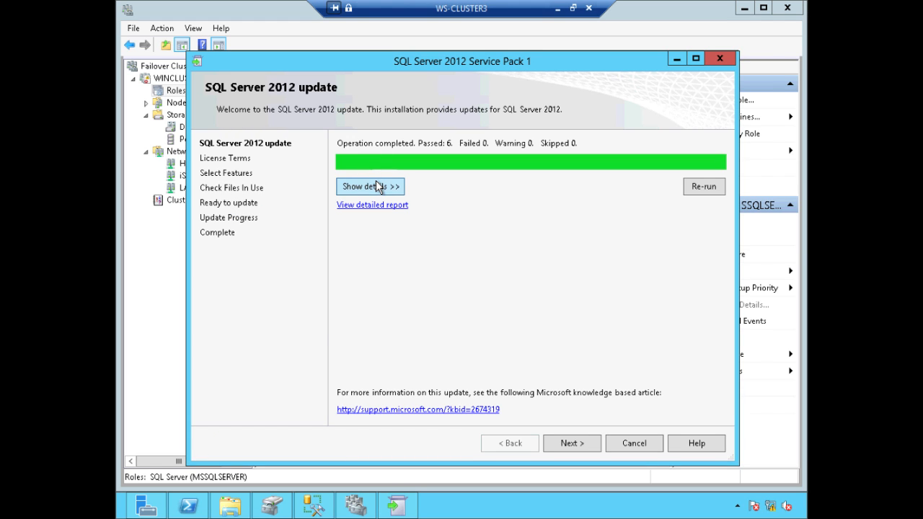
click(582, 440)
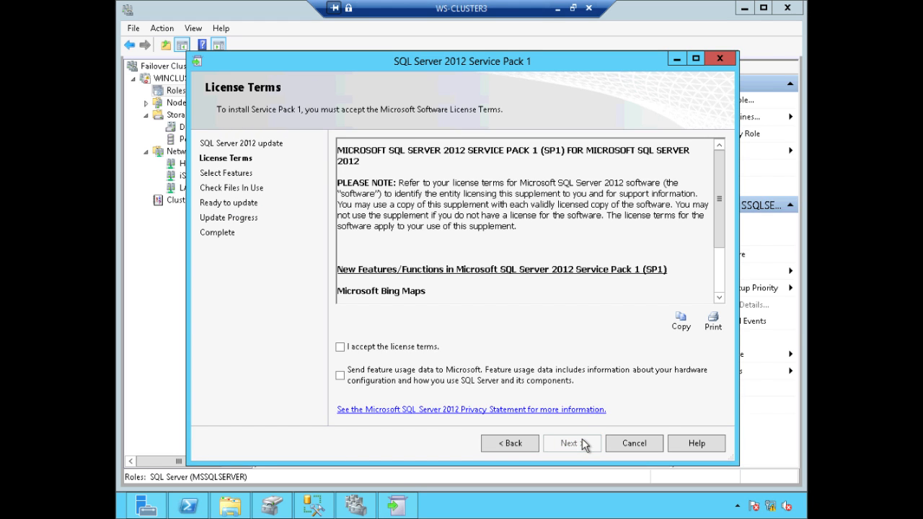
click(432, 348)
click(576, 443)
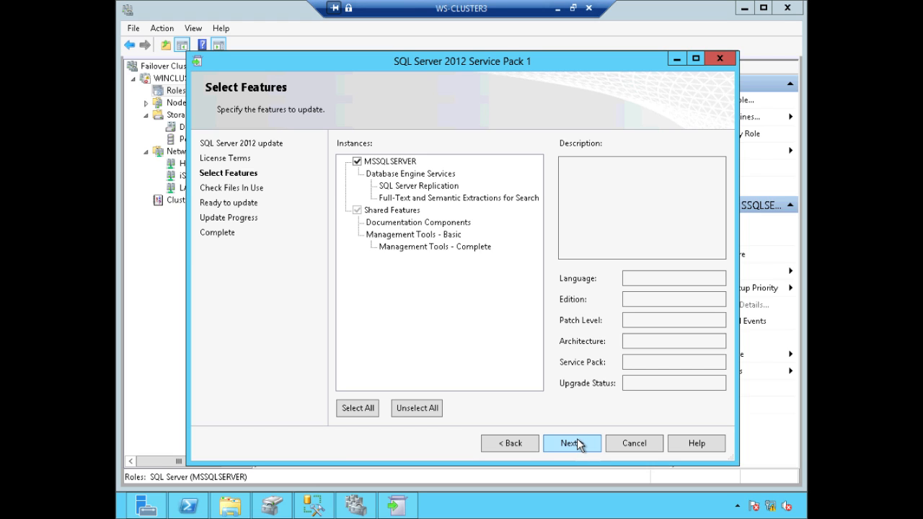
click(577, 441)
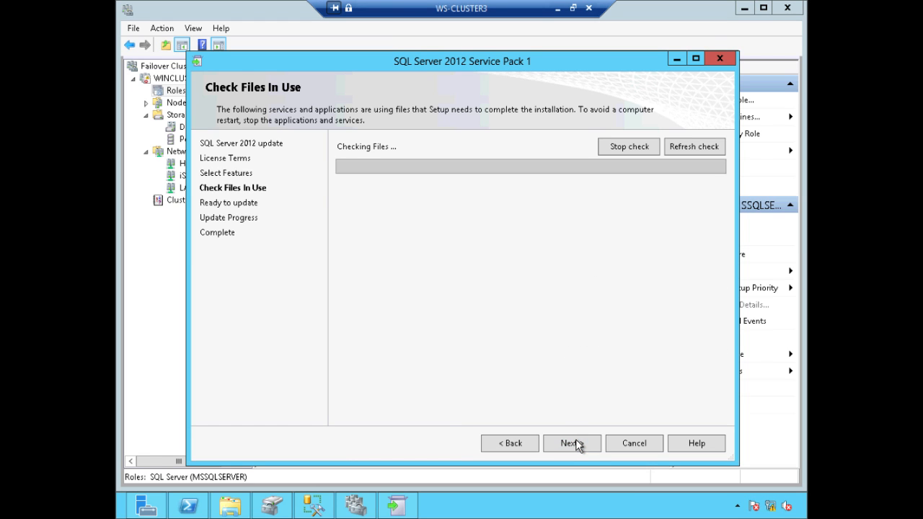
click(575, 443)
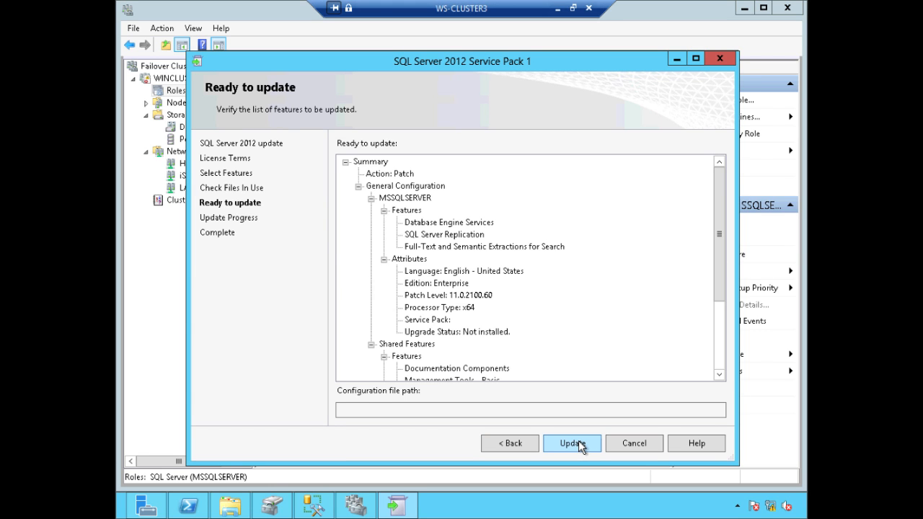
click(573, 443)
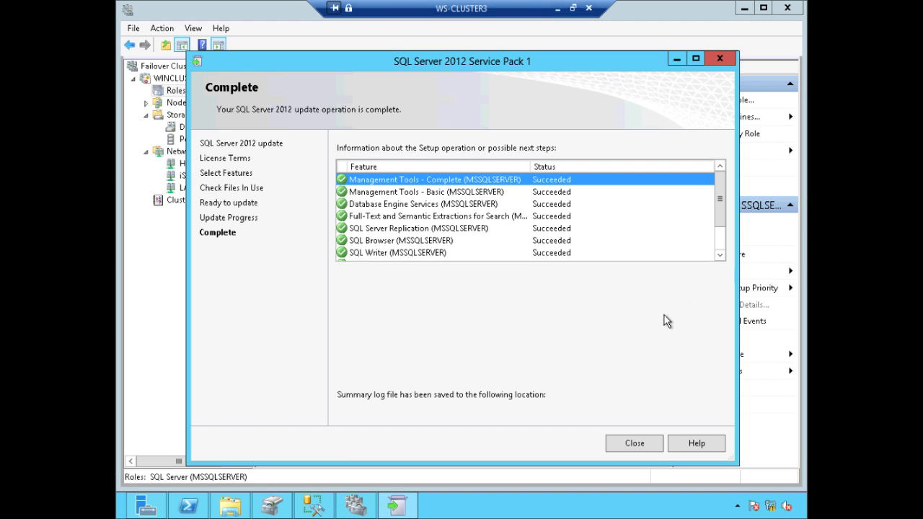
Close the completed Service Pack 1 wizard and minimize the TEMPDB (E:) window to return to the cluster roles.
click(635, 443)
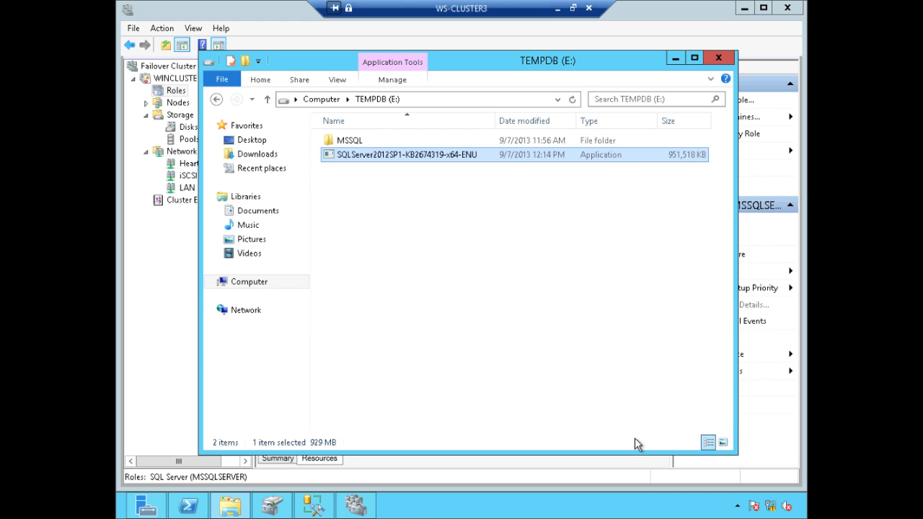
click(156, 335)
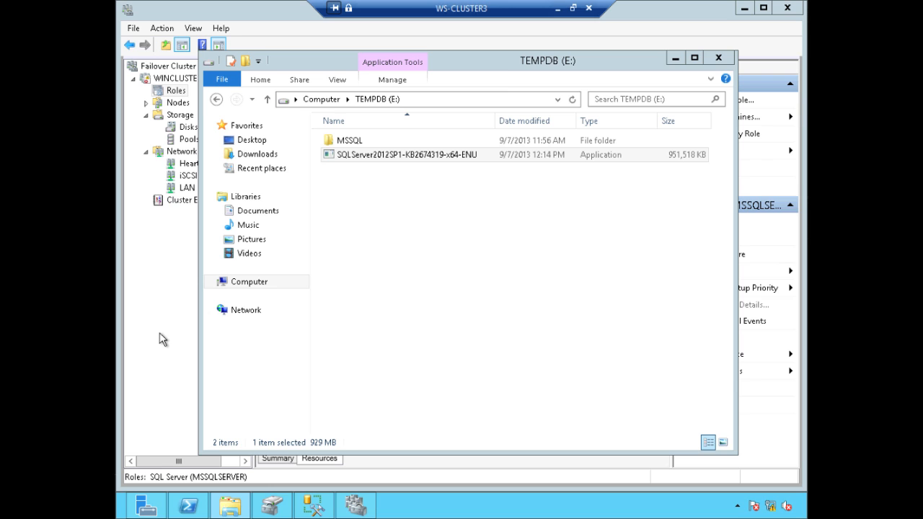
click(676, 58)
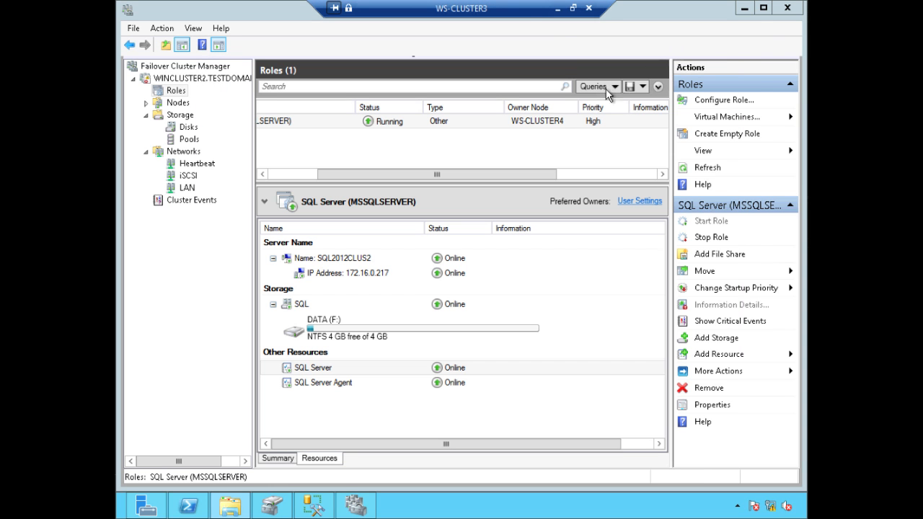
Add WS-CLUSTER3 to the SQL Server (MSSQLSERVER) role's preferred owners, rank it above WS-CLUSTER4, and apply the change.
click(554, 115)
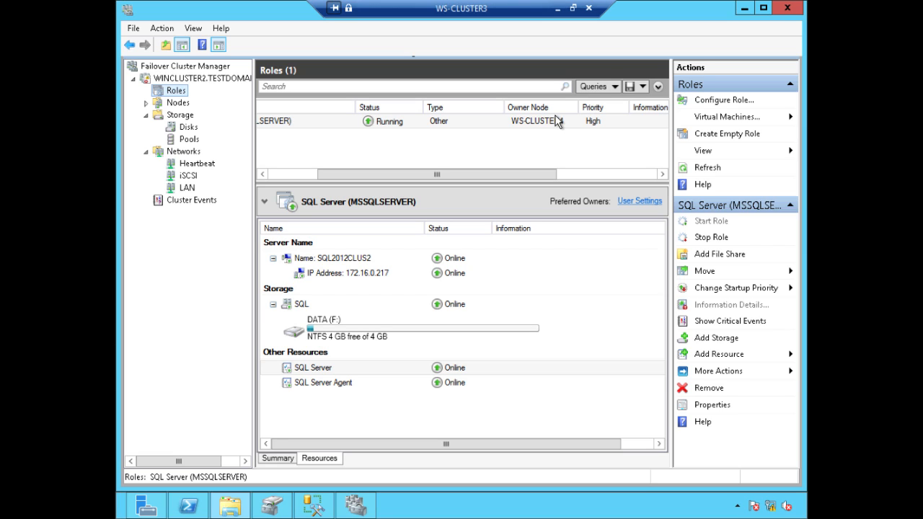
click(549, 127)
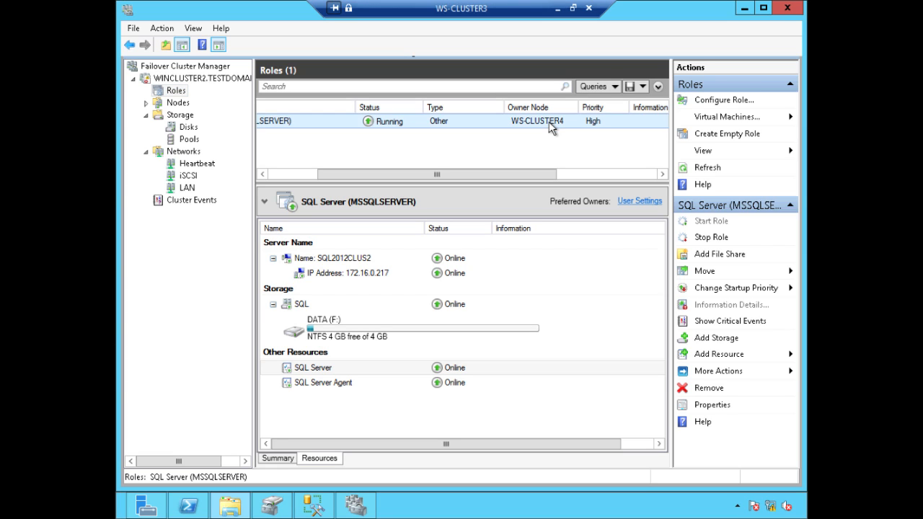
right_click(551, 124)
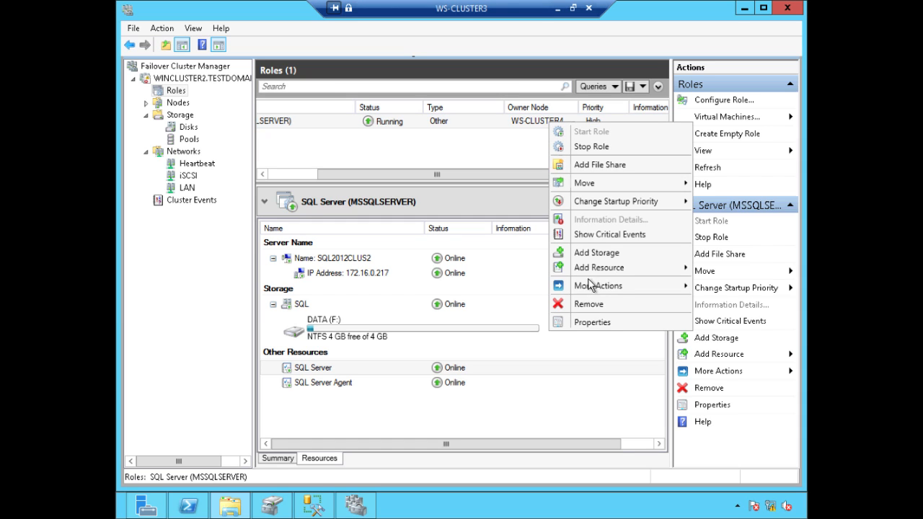
click(590, 324)
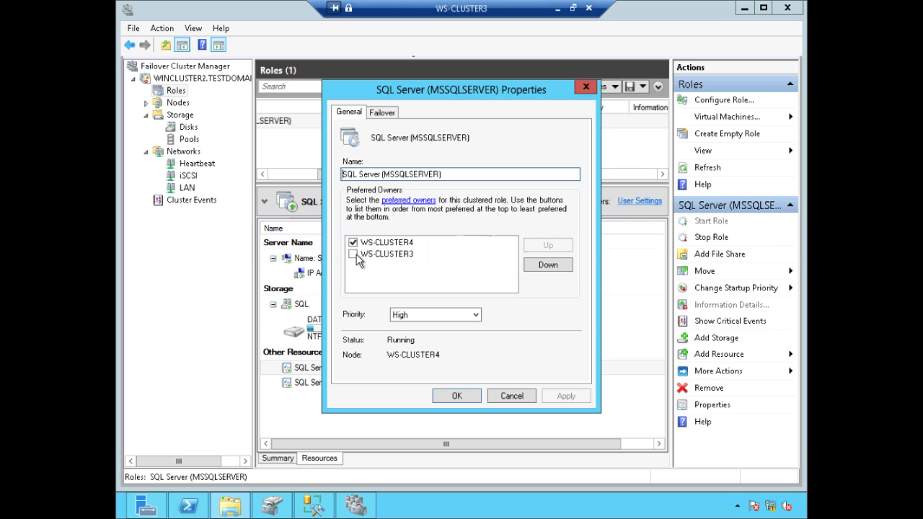
click(359, 256)
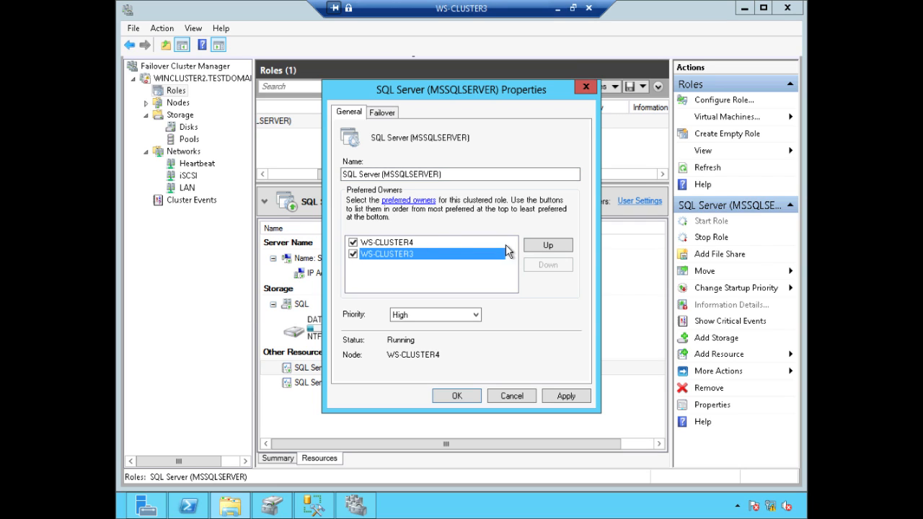
click(538, 248)
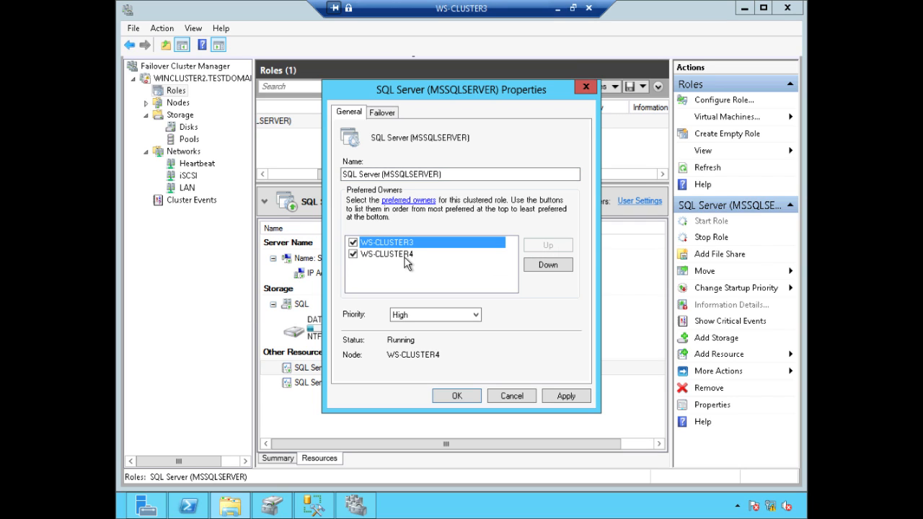
click(559, 395)
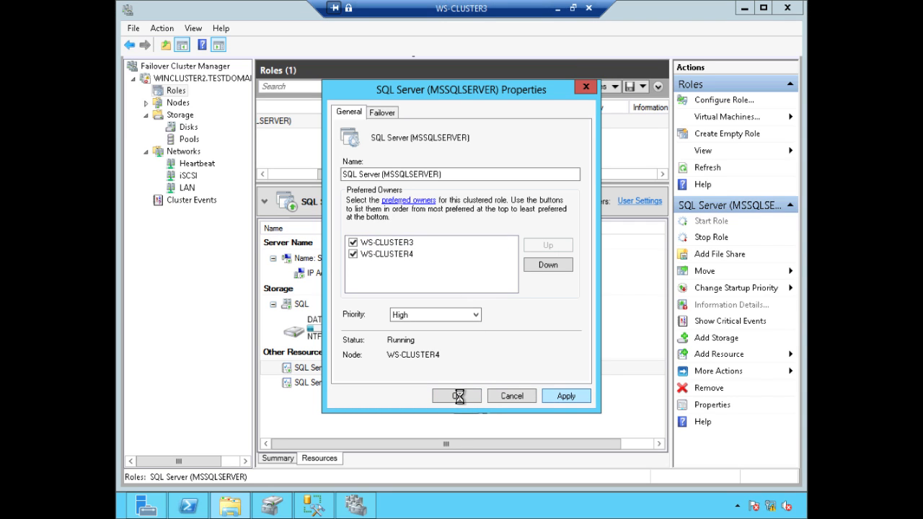
click(459, 396)
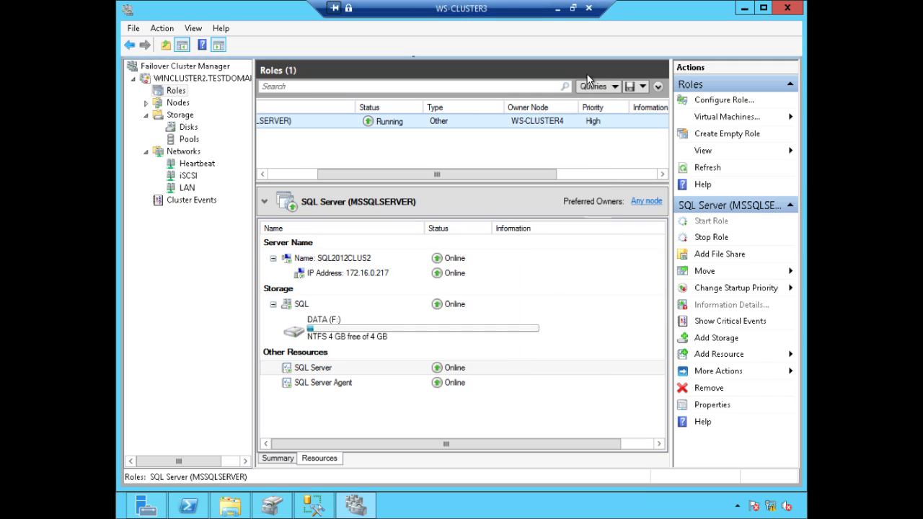
Move the SQL Server (MSSQLSERVER) role off WS-CLUSTER4 to the best possible node.
right_click(541, 124)
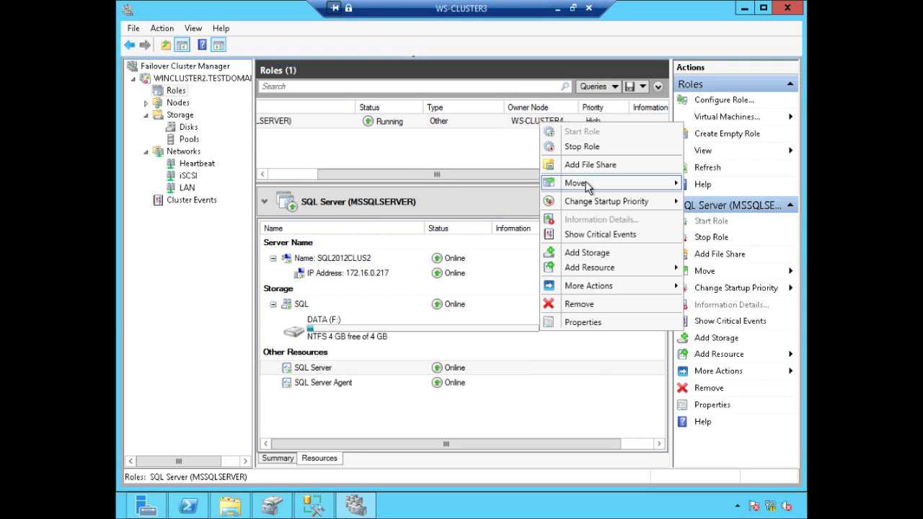
mouse_move(586, 181)
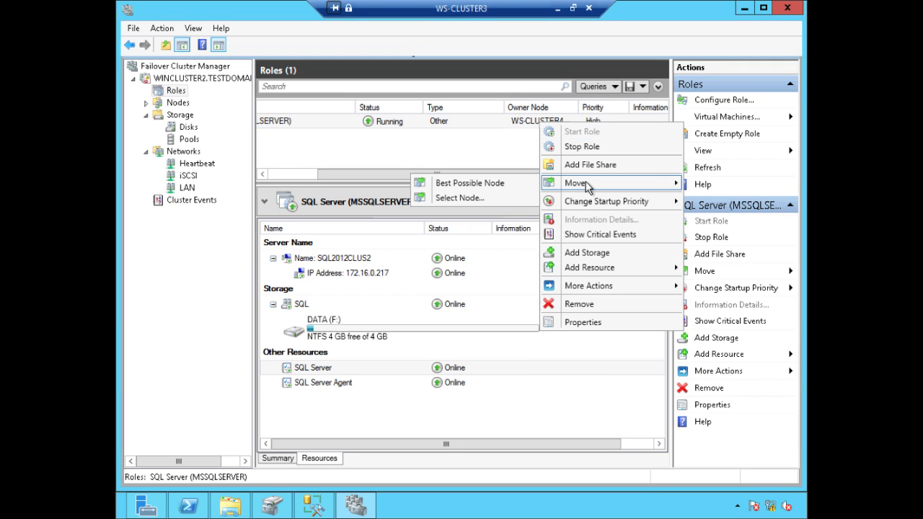
click(485, 184)
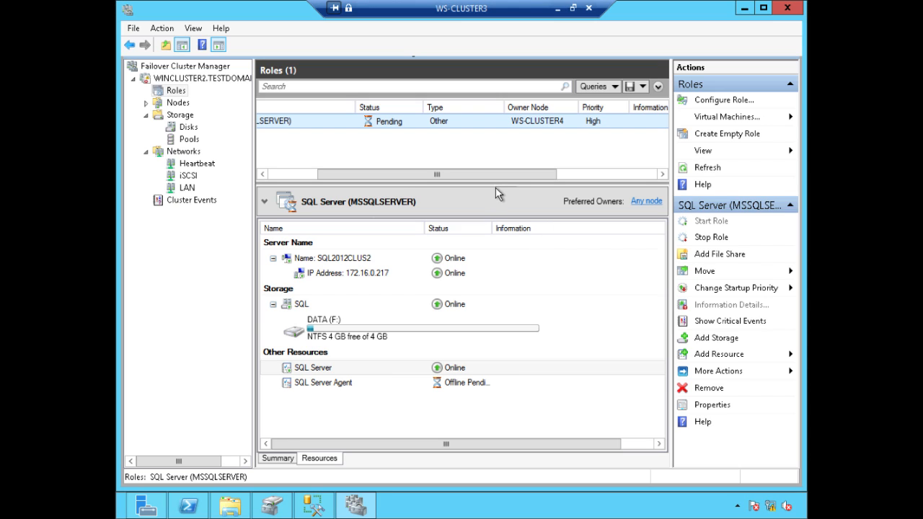